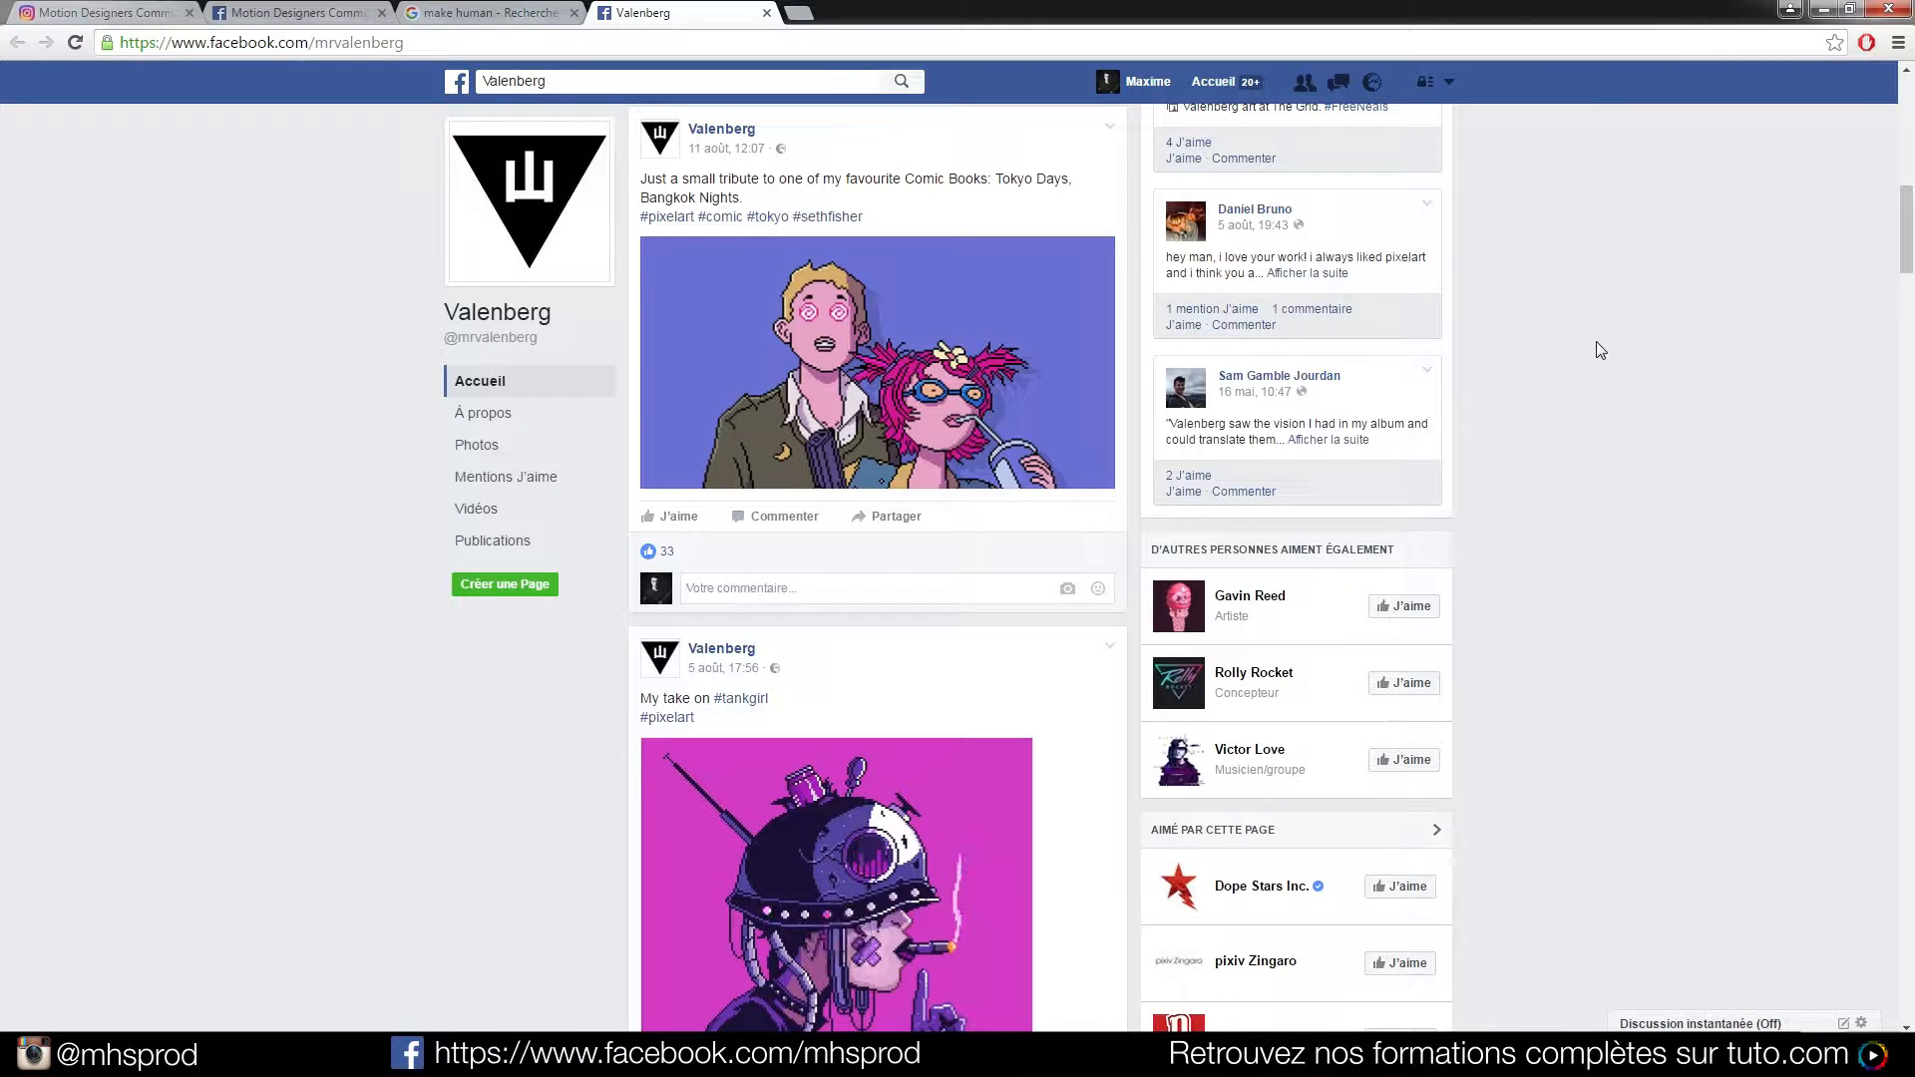
Look through the posts on the Valenberg Facebook page down to the teaser picture of the new music video
scroll(1445, 311, up, 10)
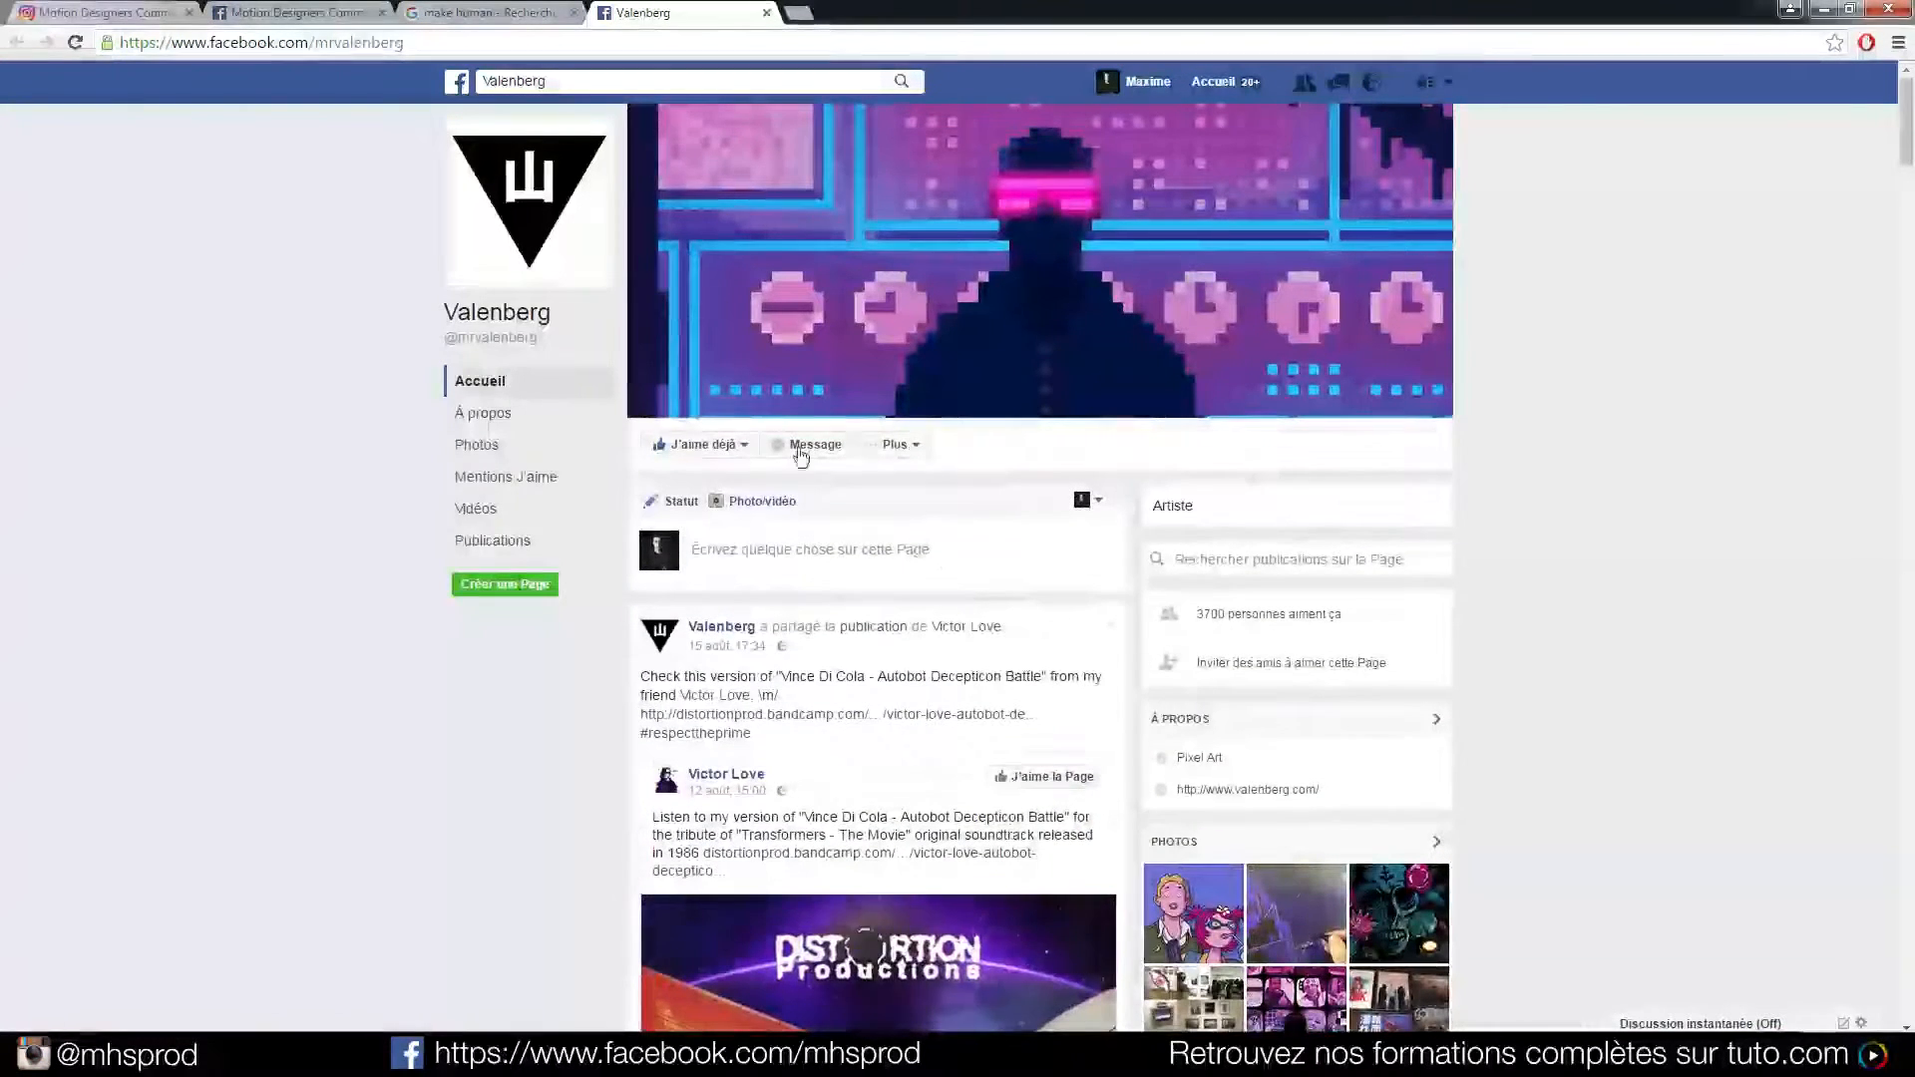
click(893, 444)
scroll(878, 475, down, 5)
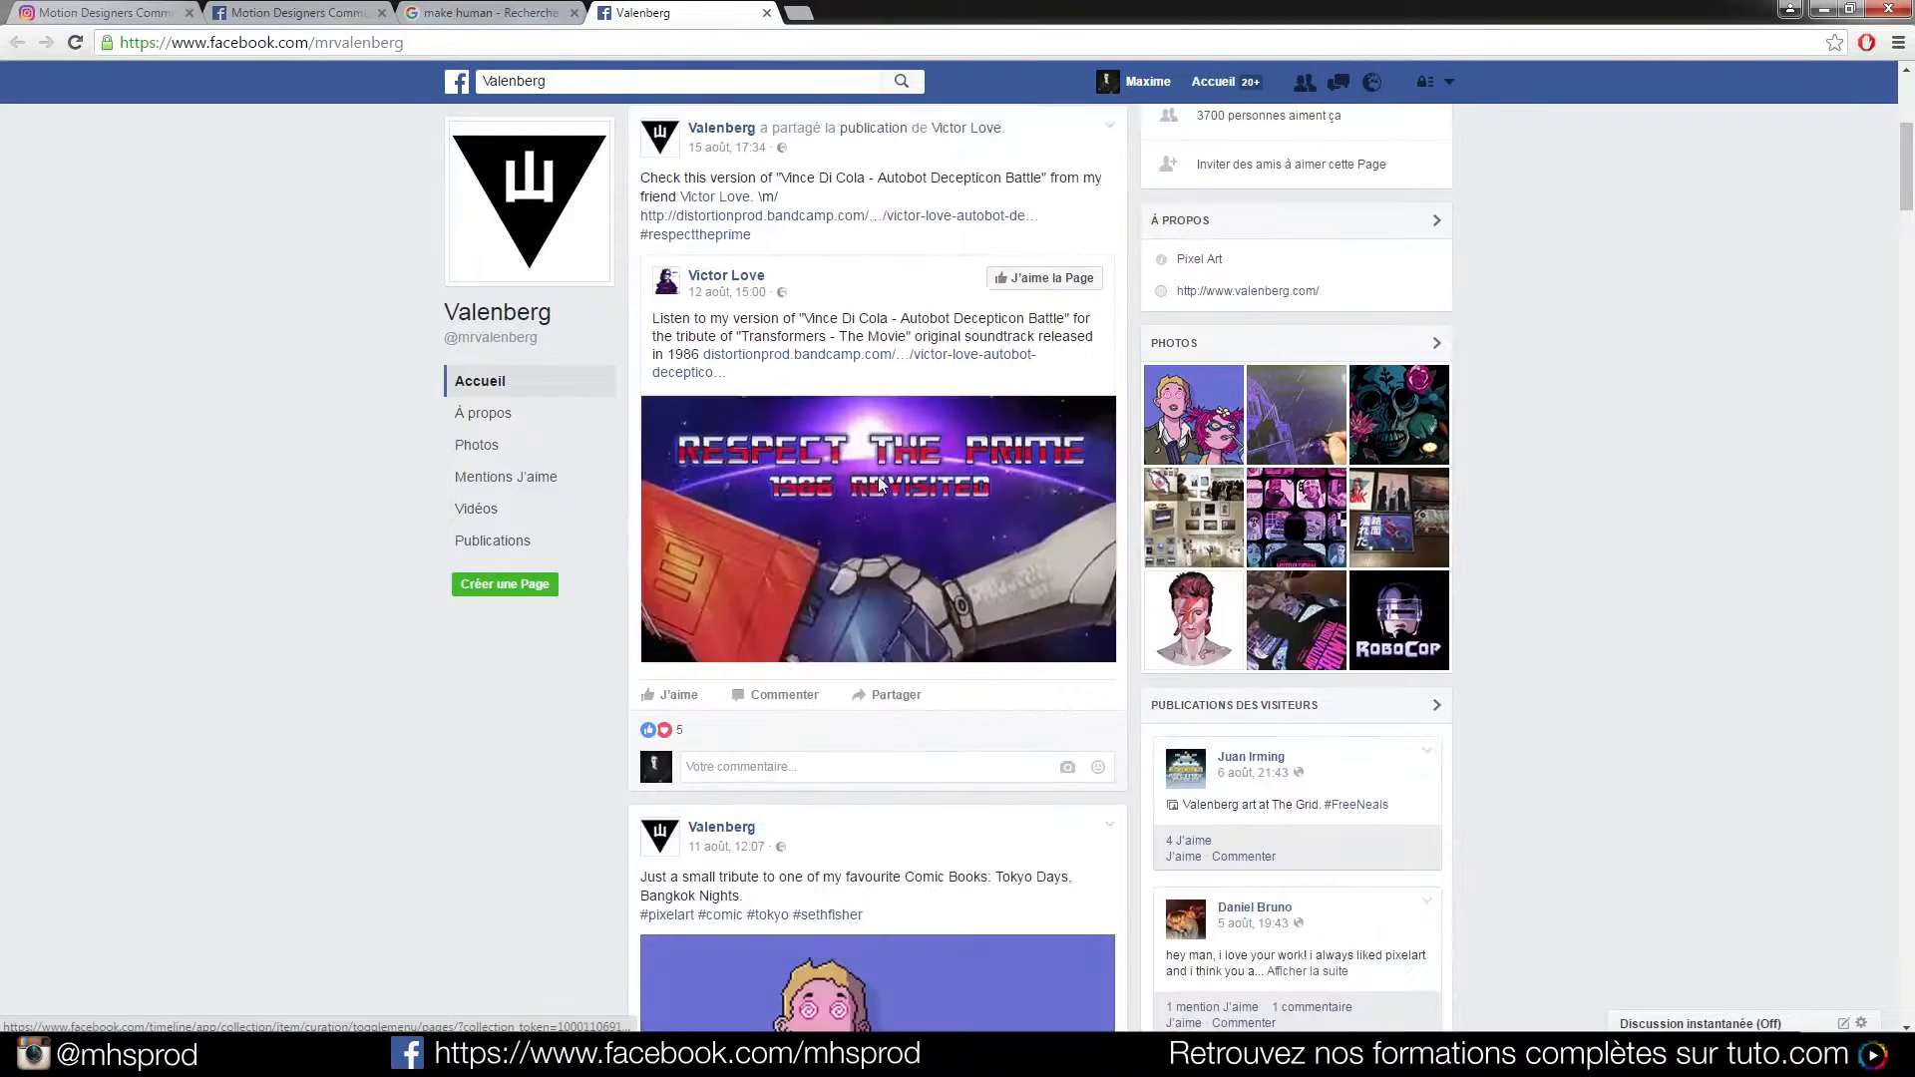
scroll(528, 614, down, 20)
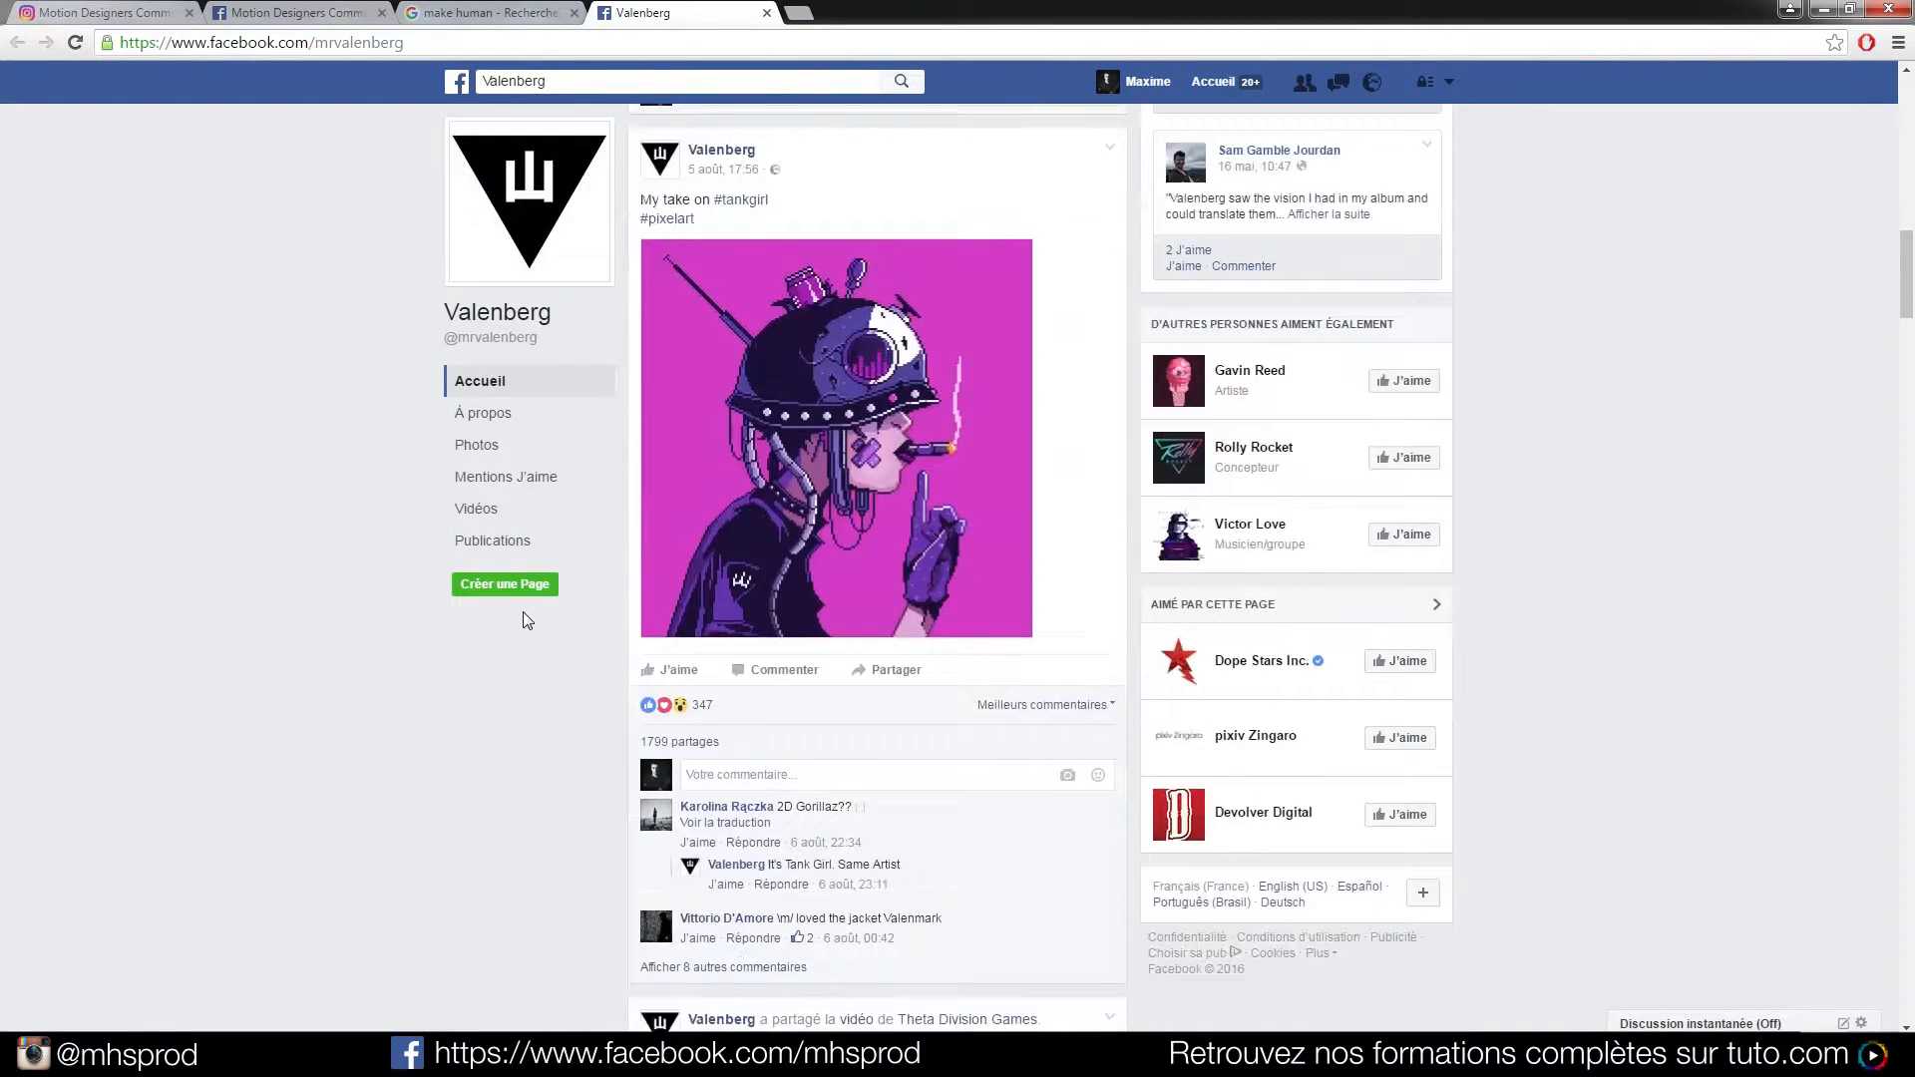
scroll(524, 602, down, 10)
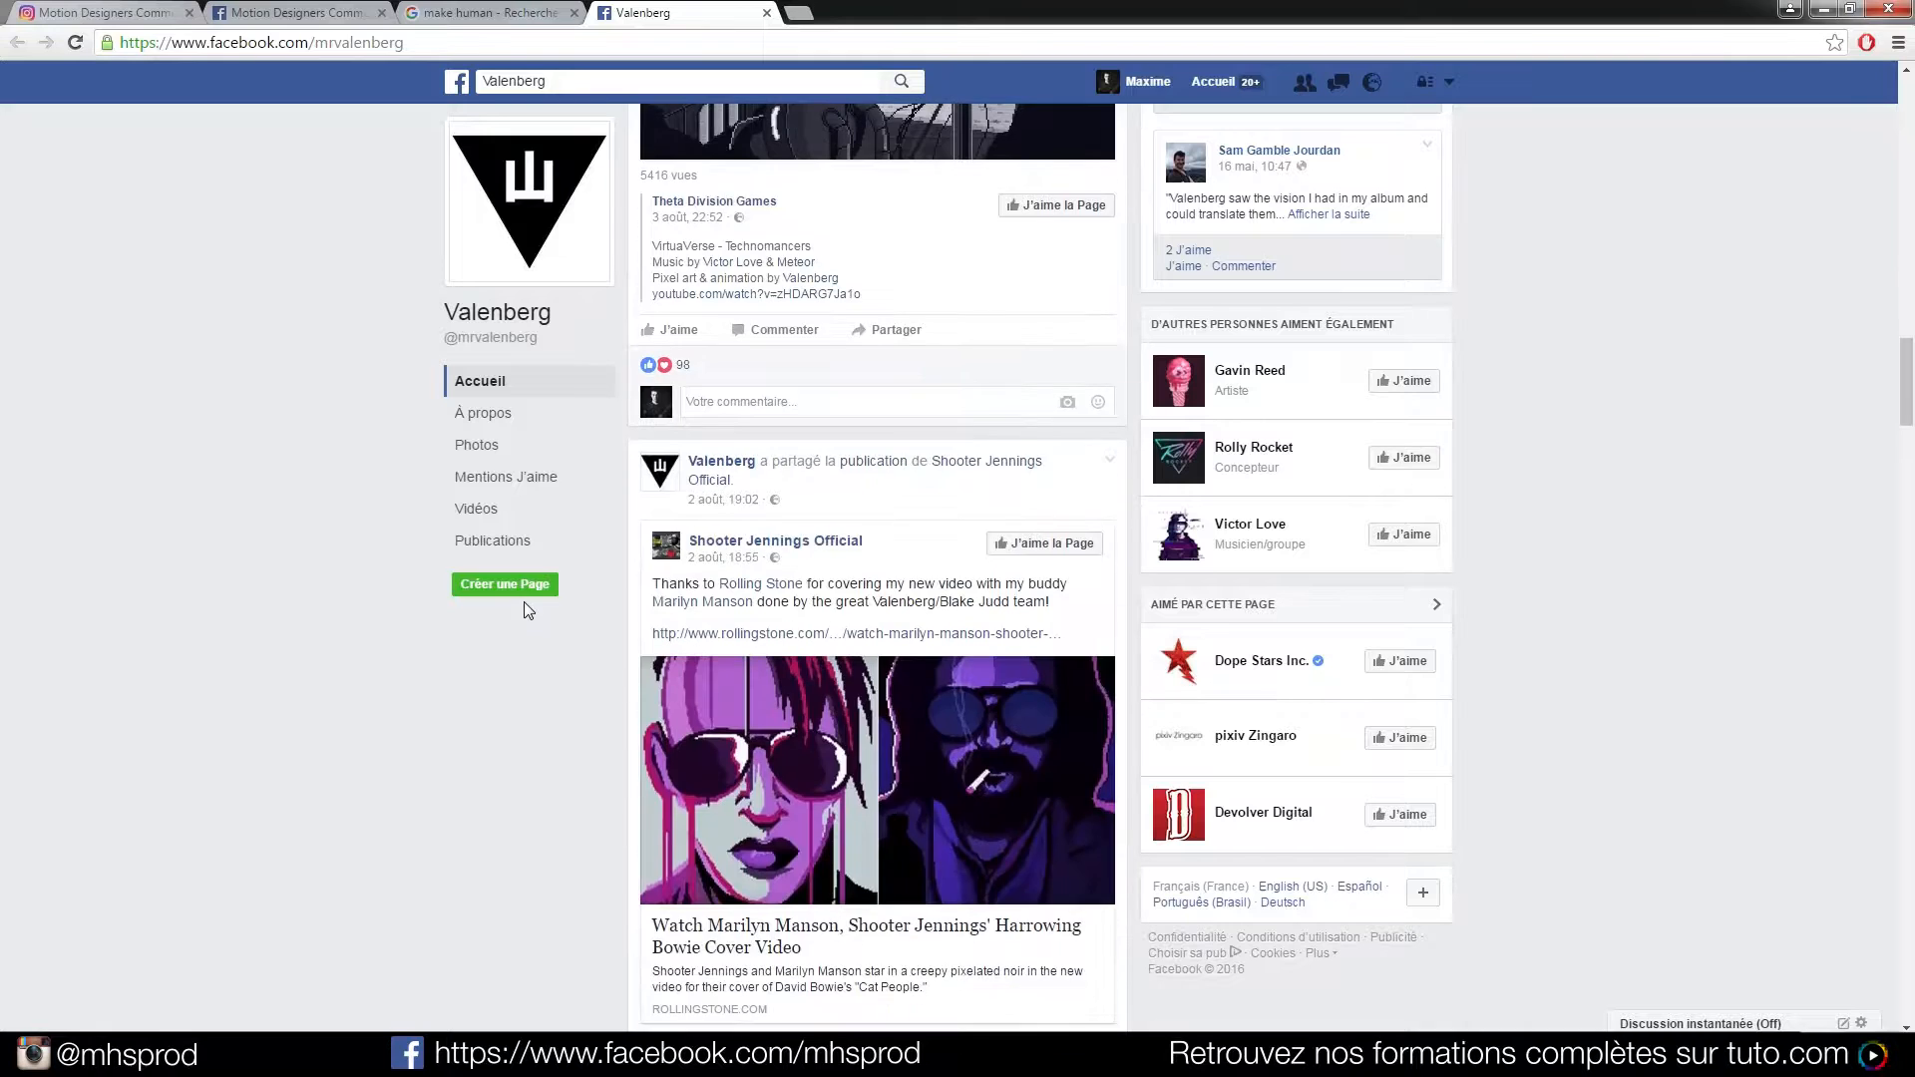
scroll(523, 601, down, 20)
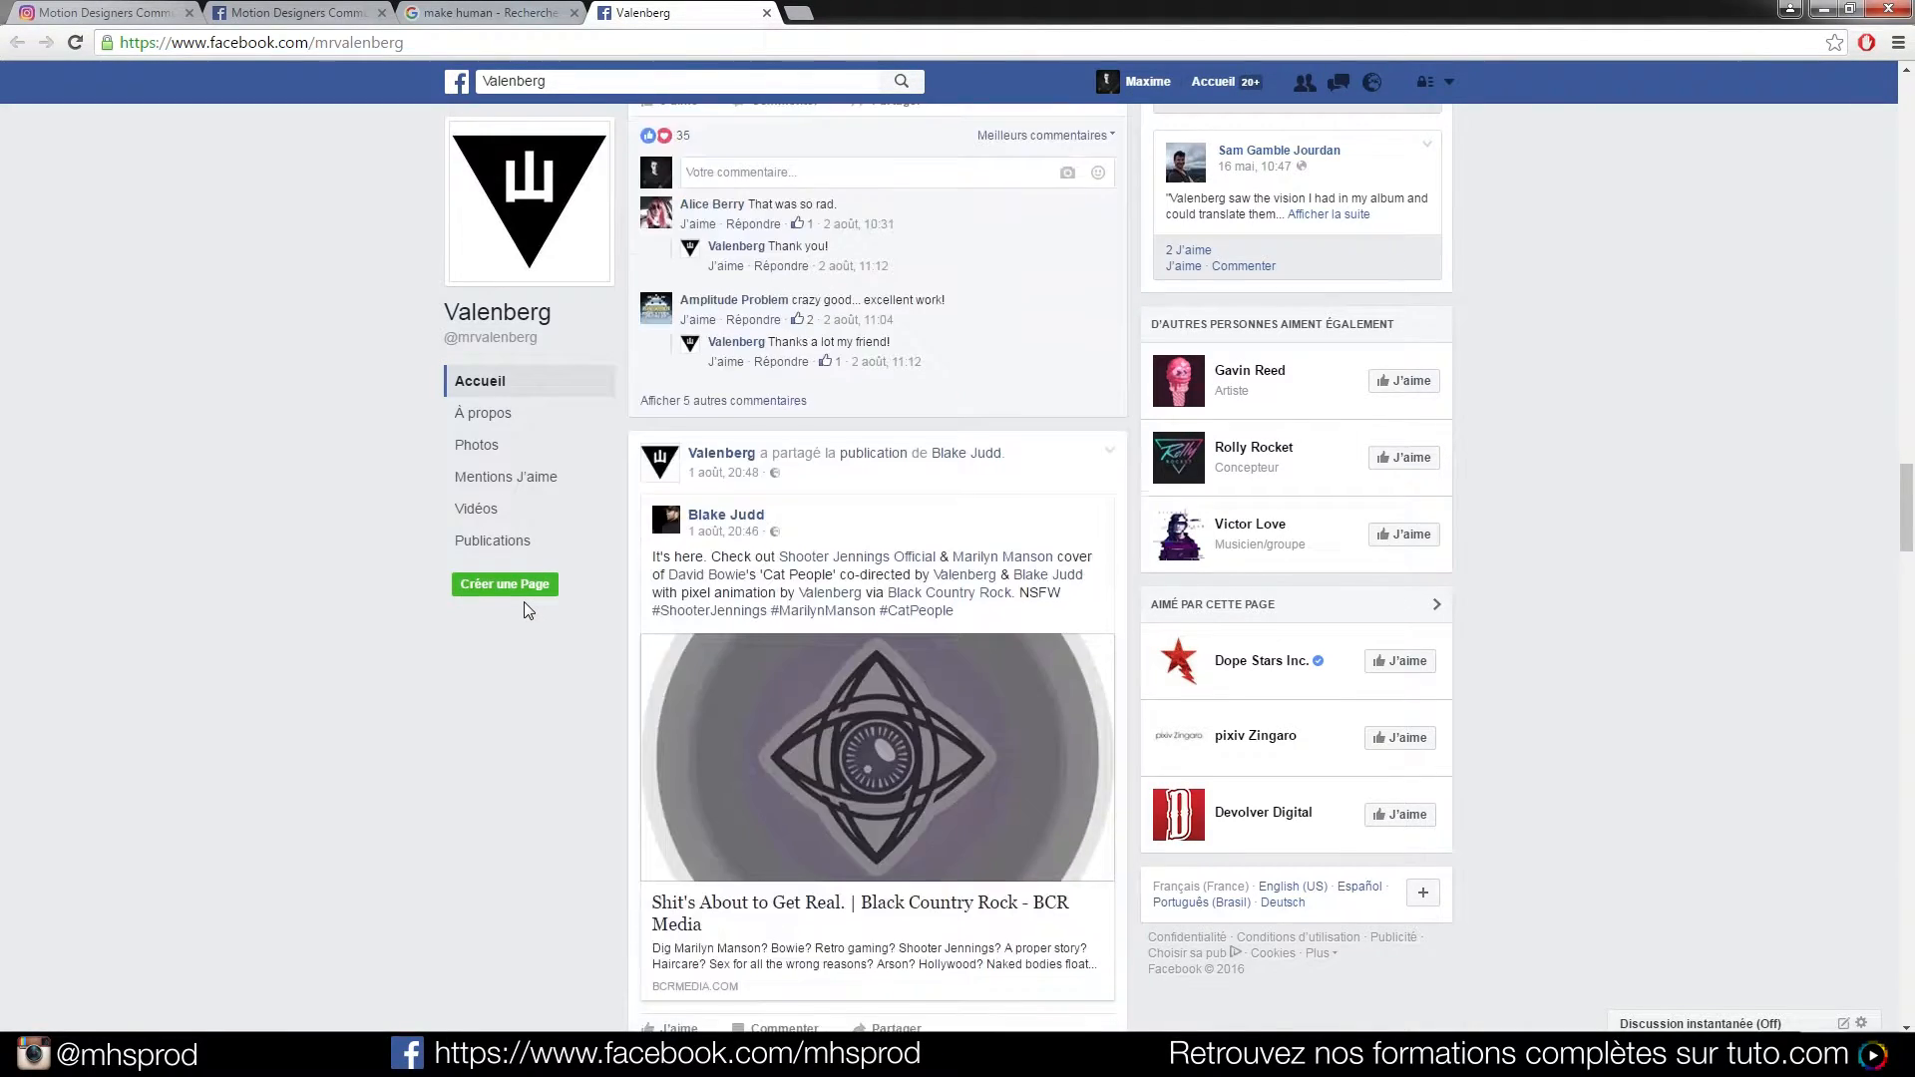
scroll(524, 602, down, 7)
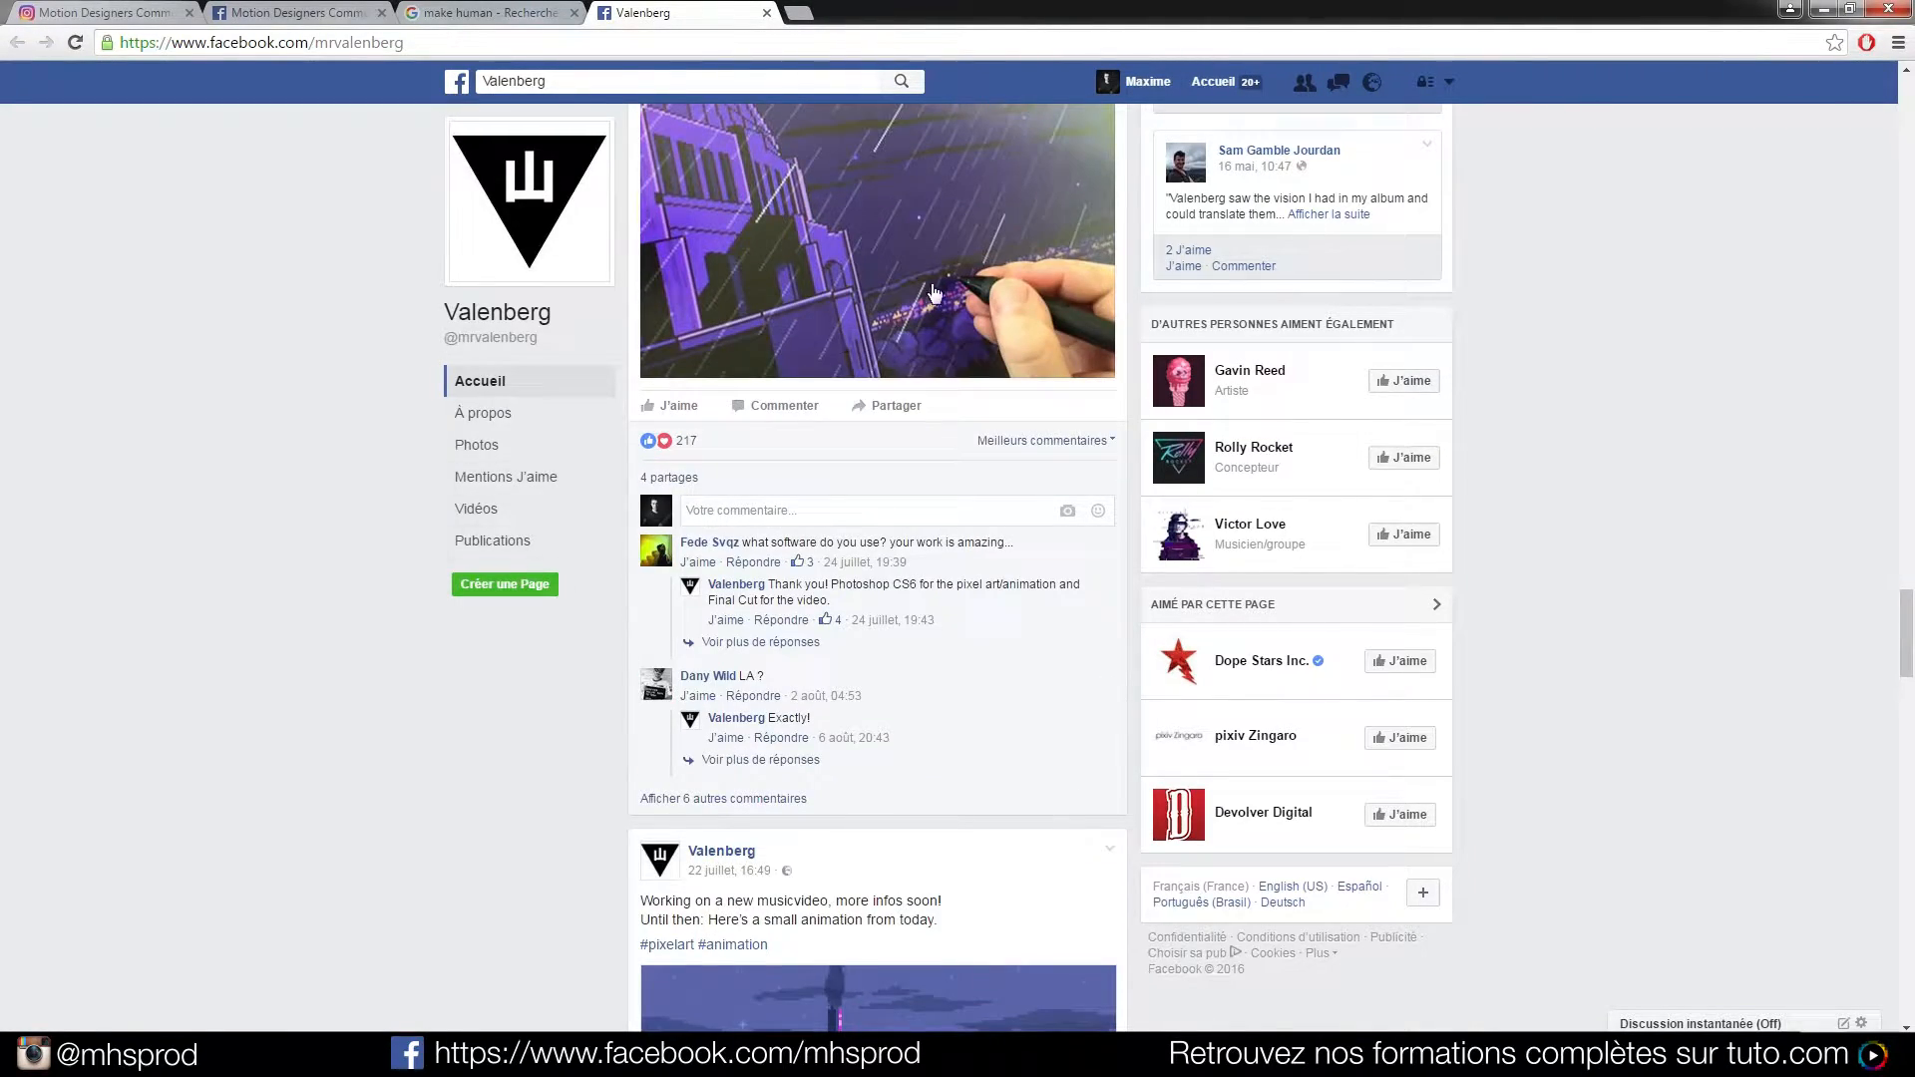
scroll(970, 227, up, 3)
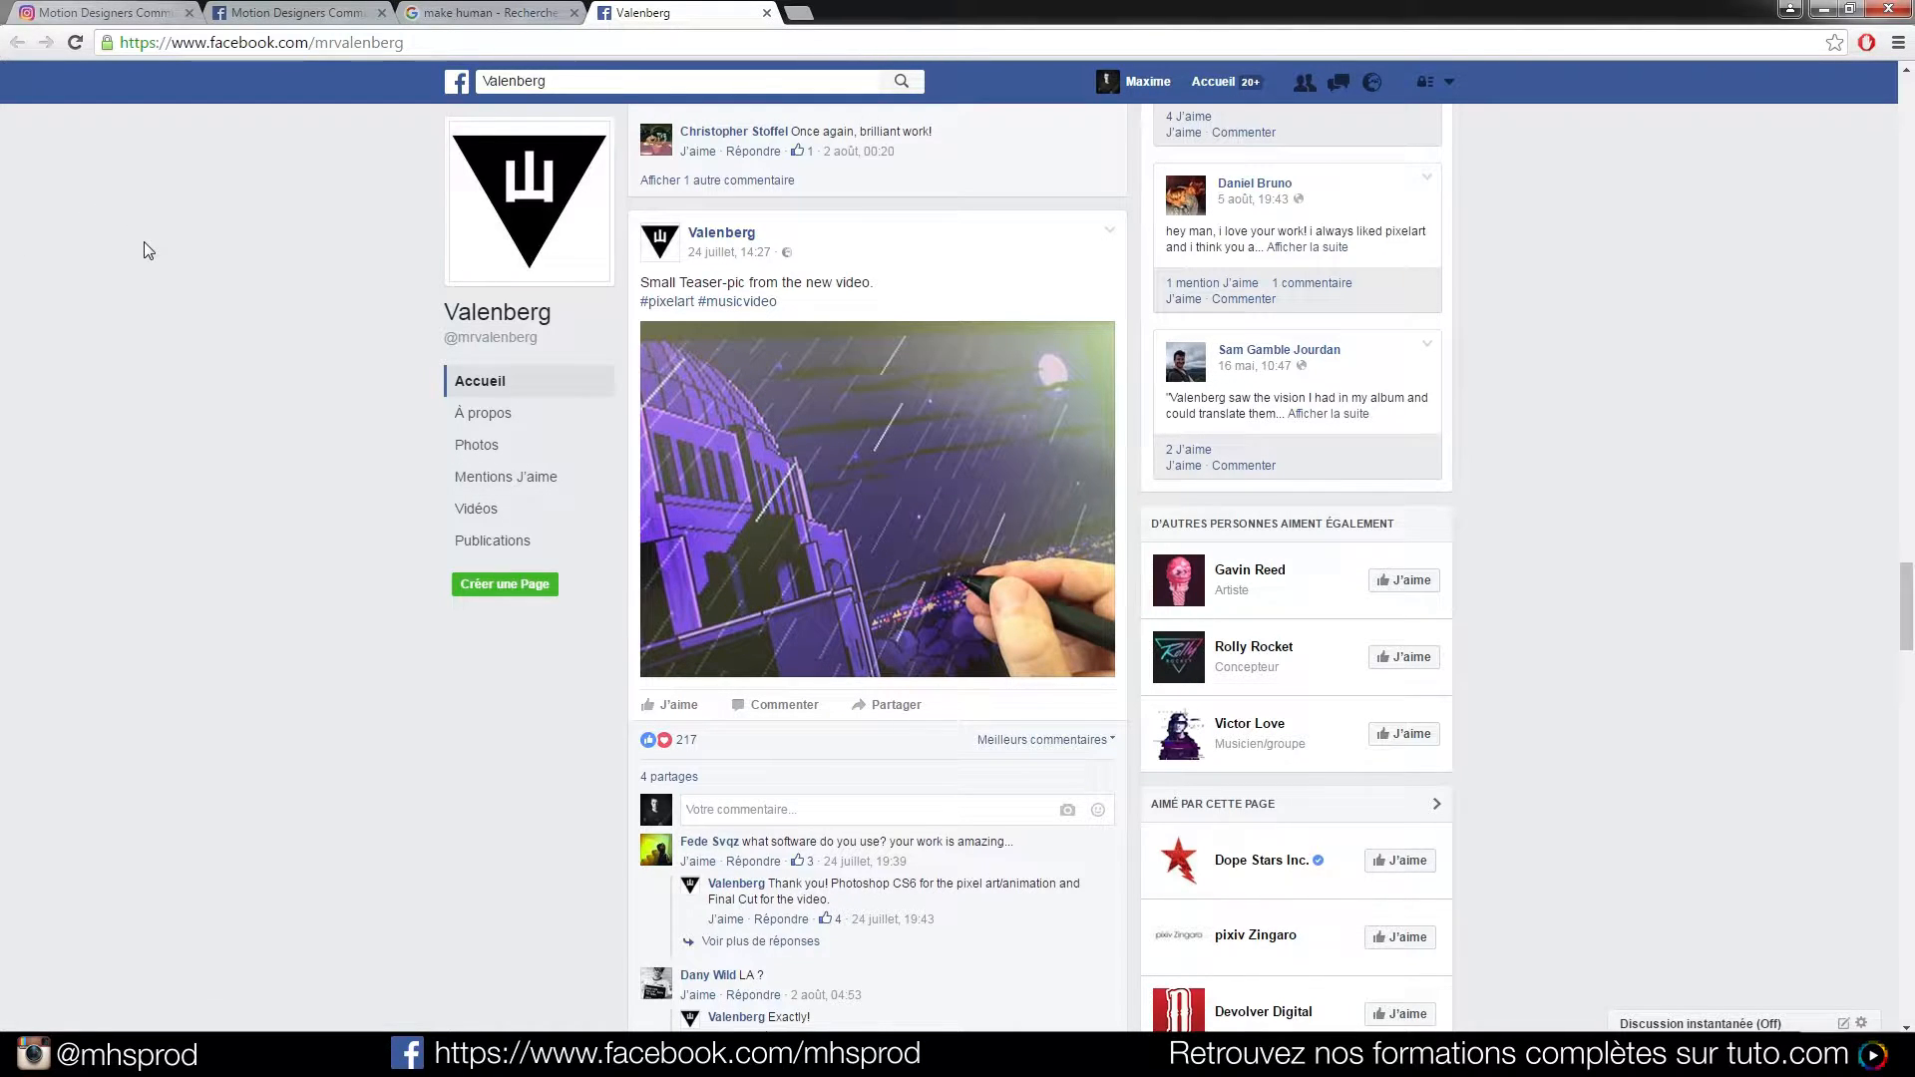
View the motiondesigners Instagram profile with its open post closed, and bring up the make human search results
click(112, 14)
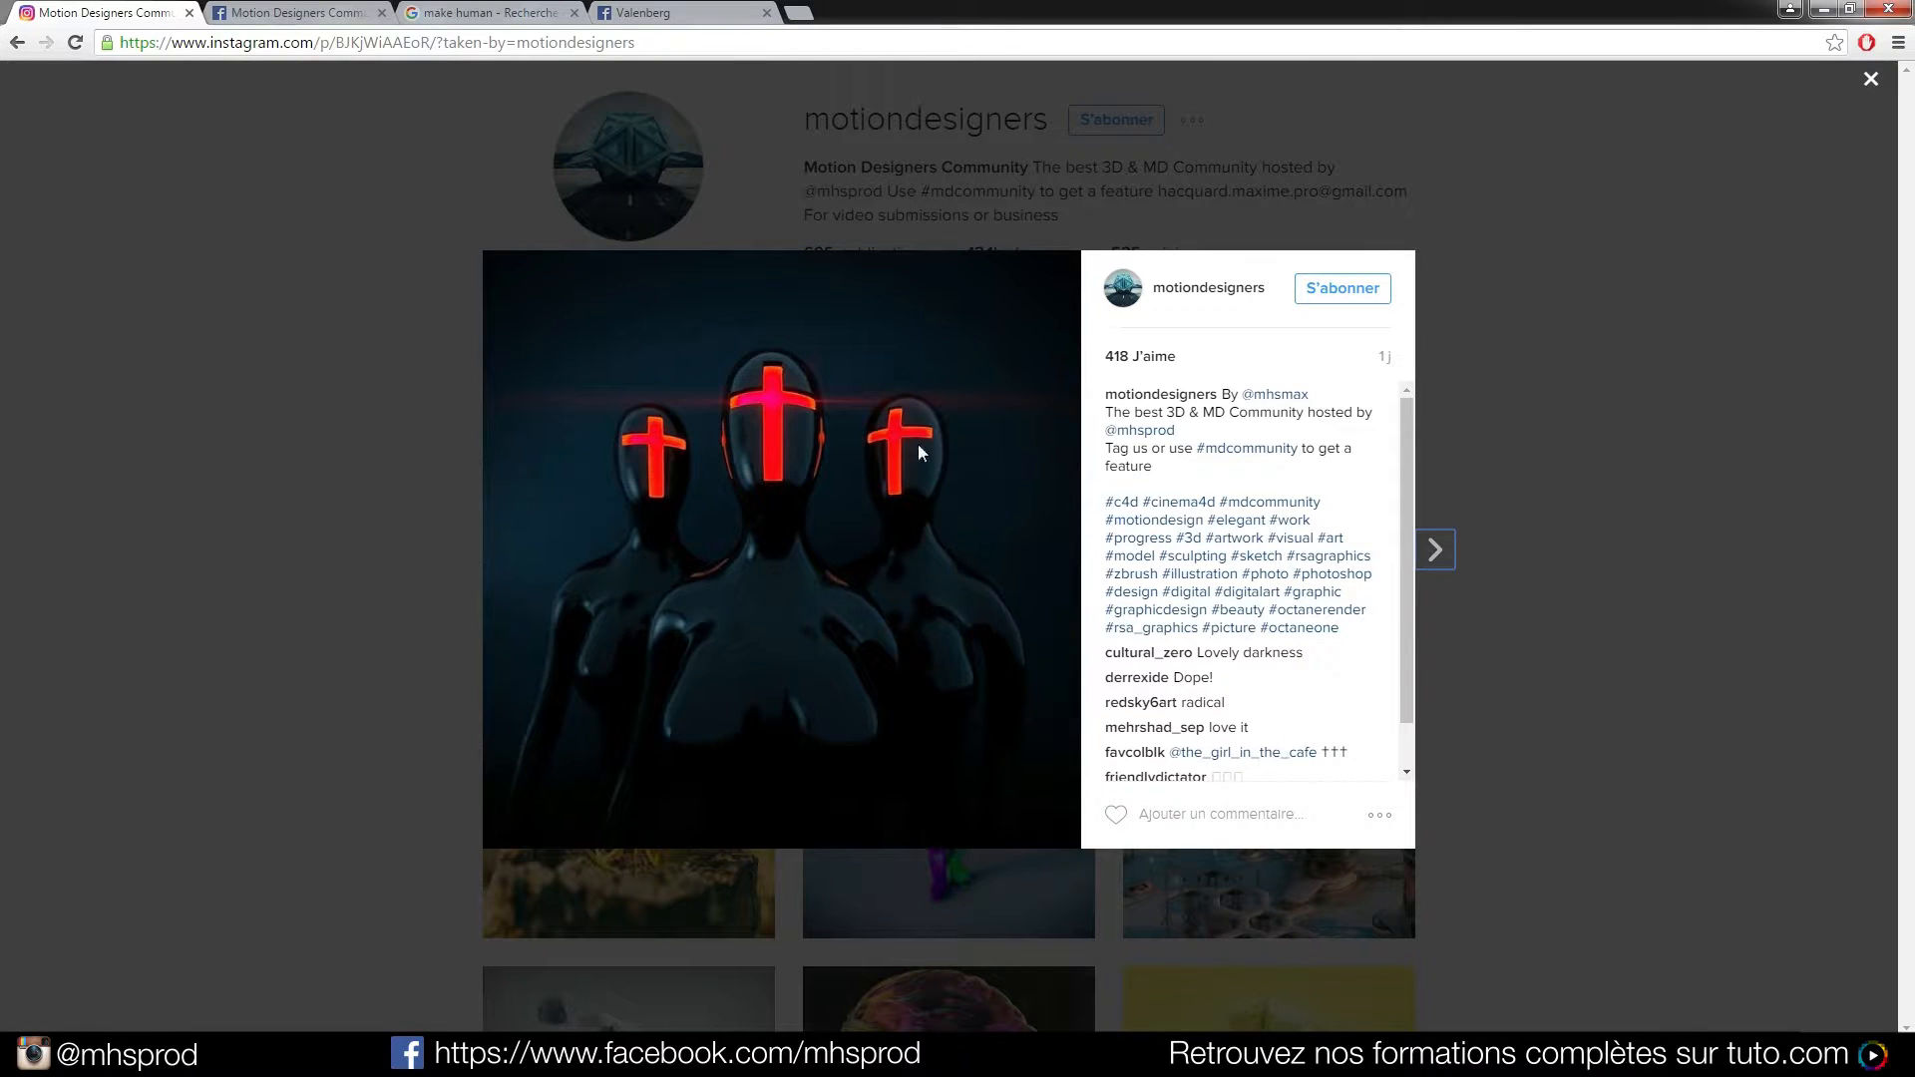
click(110, 384)
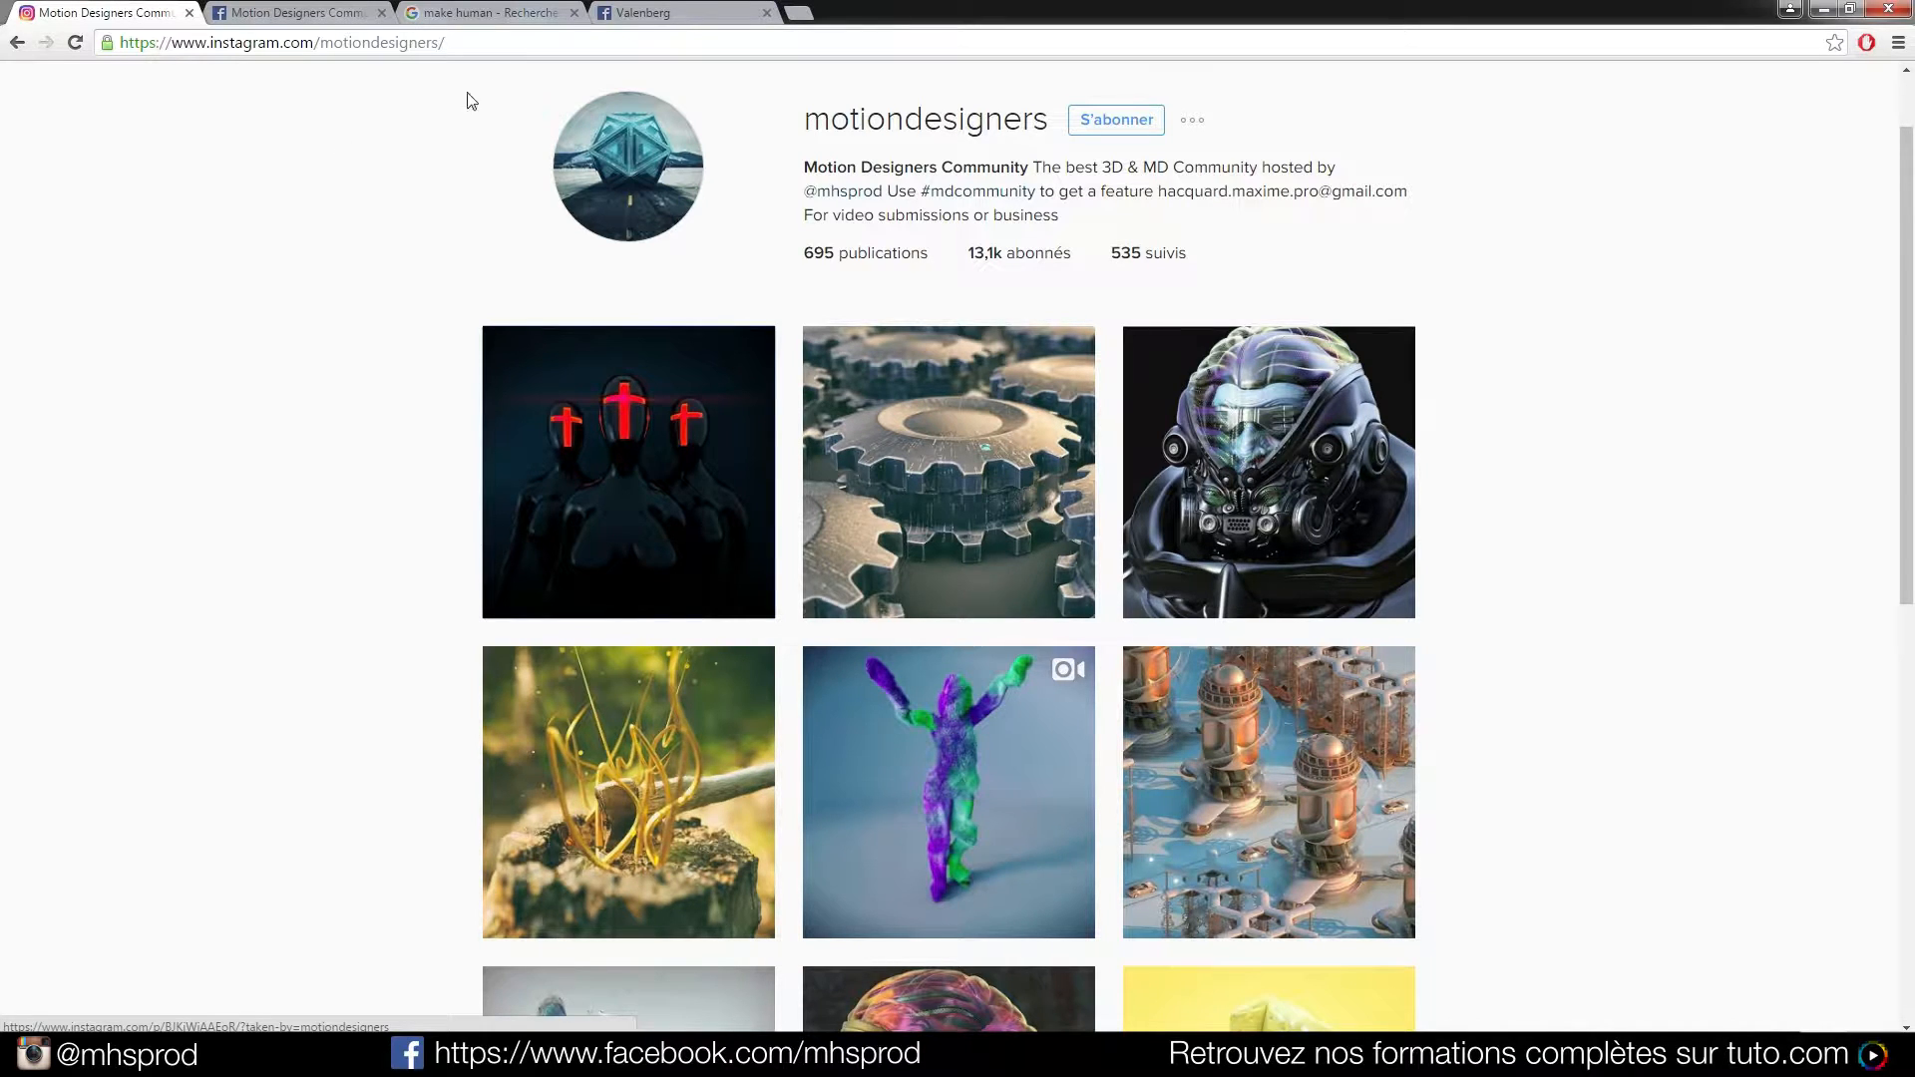
click(519, 16)
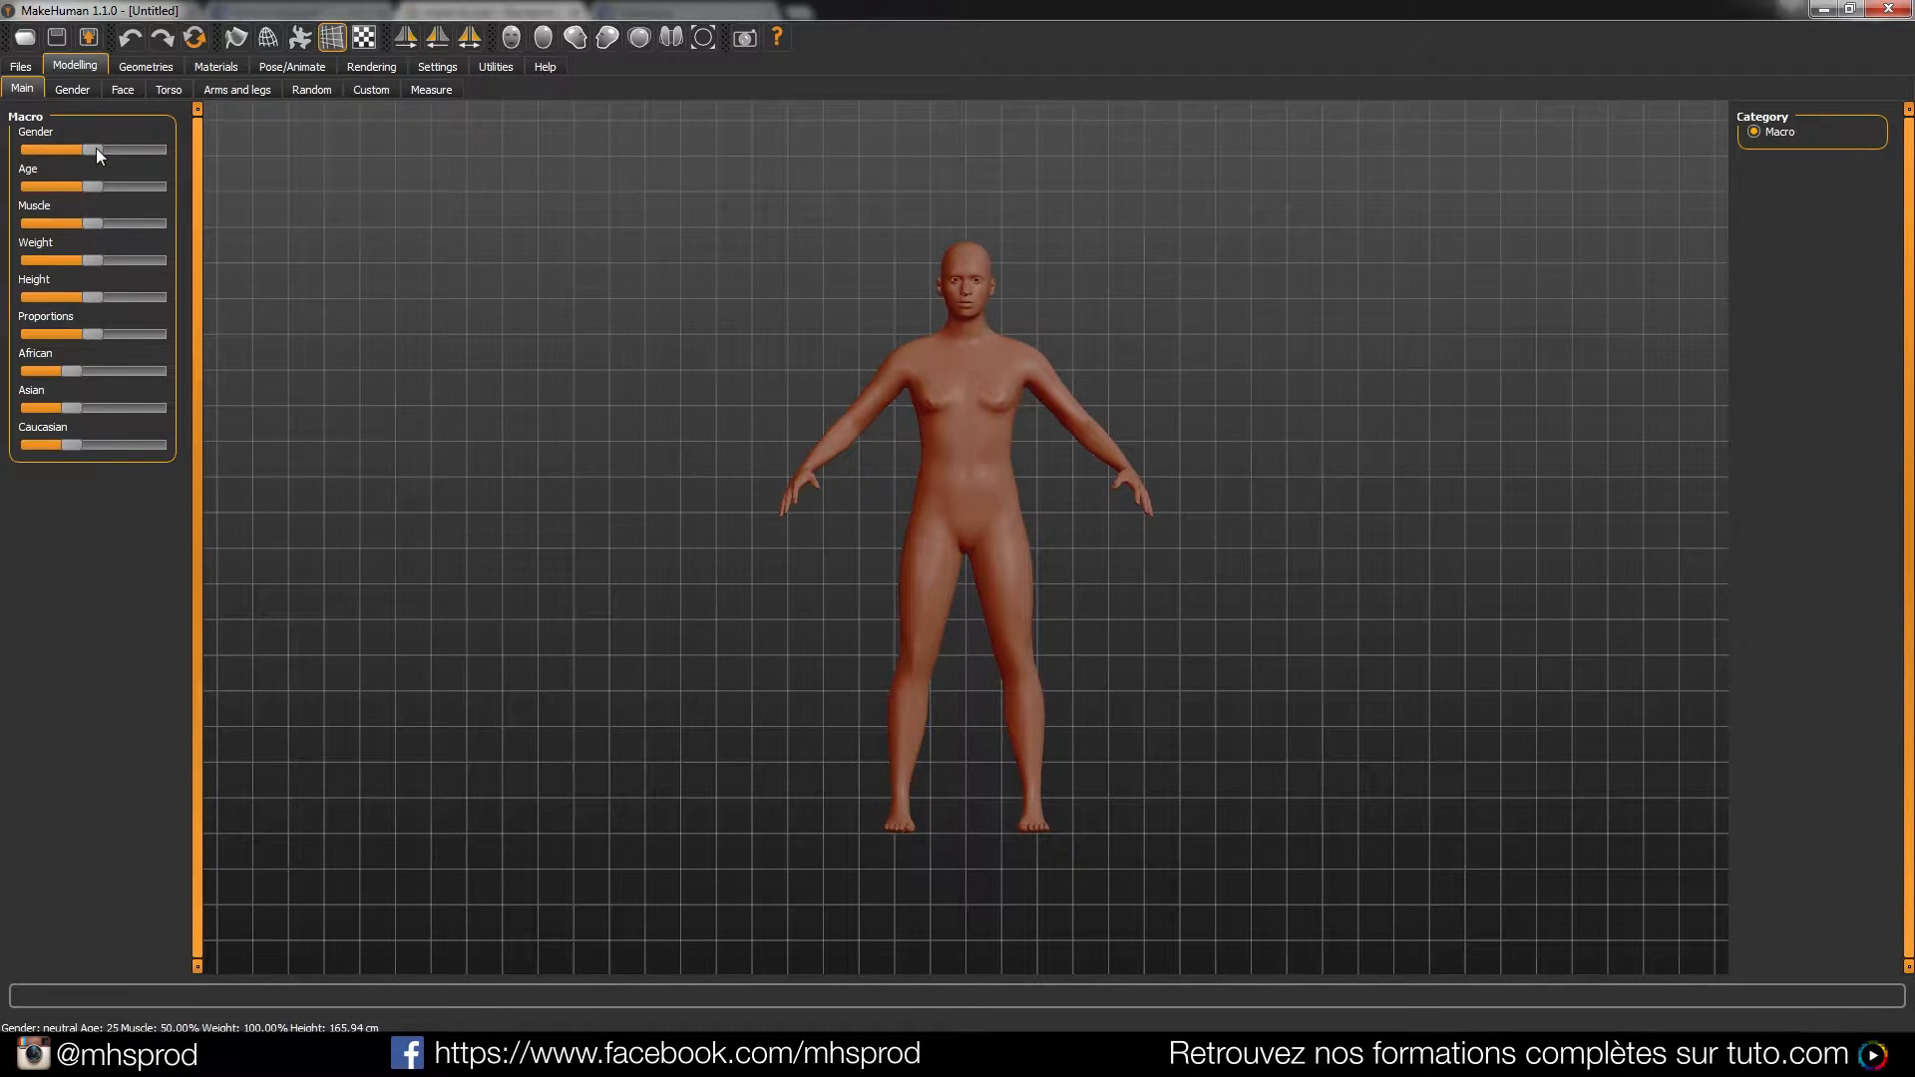
In MakeHuman, make the figure female, age 70, with 22.20% muscle, 74.60% weight, near-maximum proportions and a roughly half Caucasian ethnic mix
drag(96, 147, 185, 333)
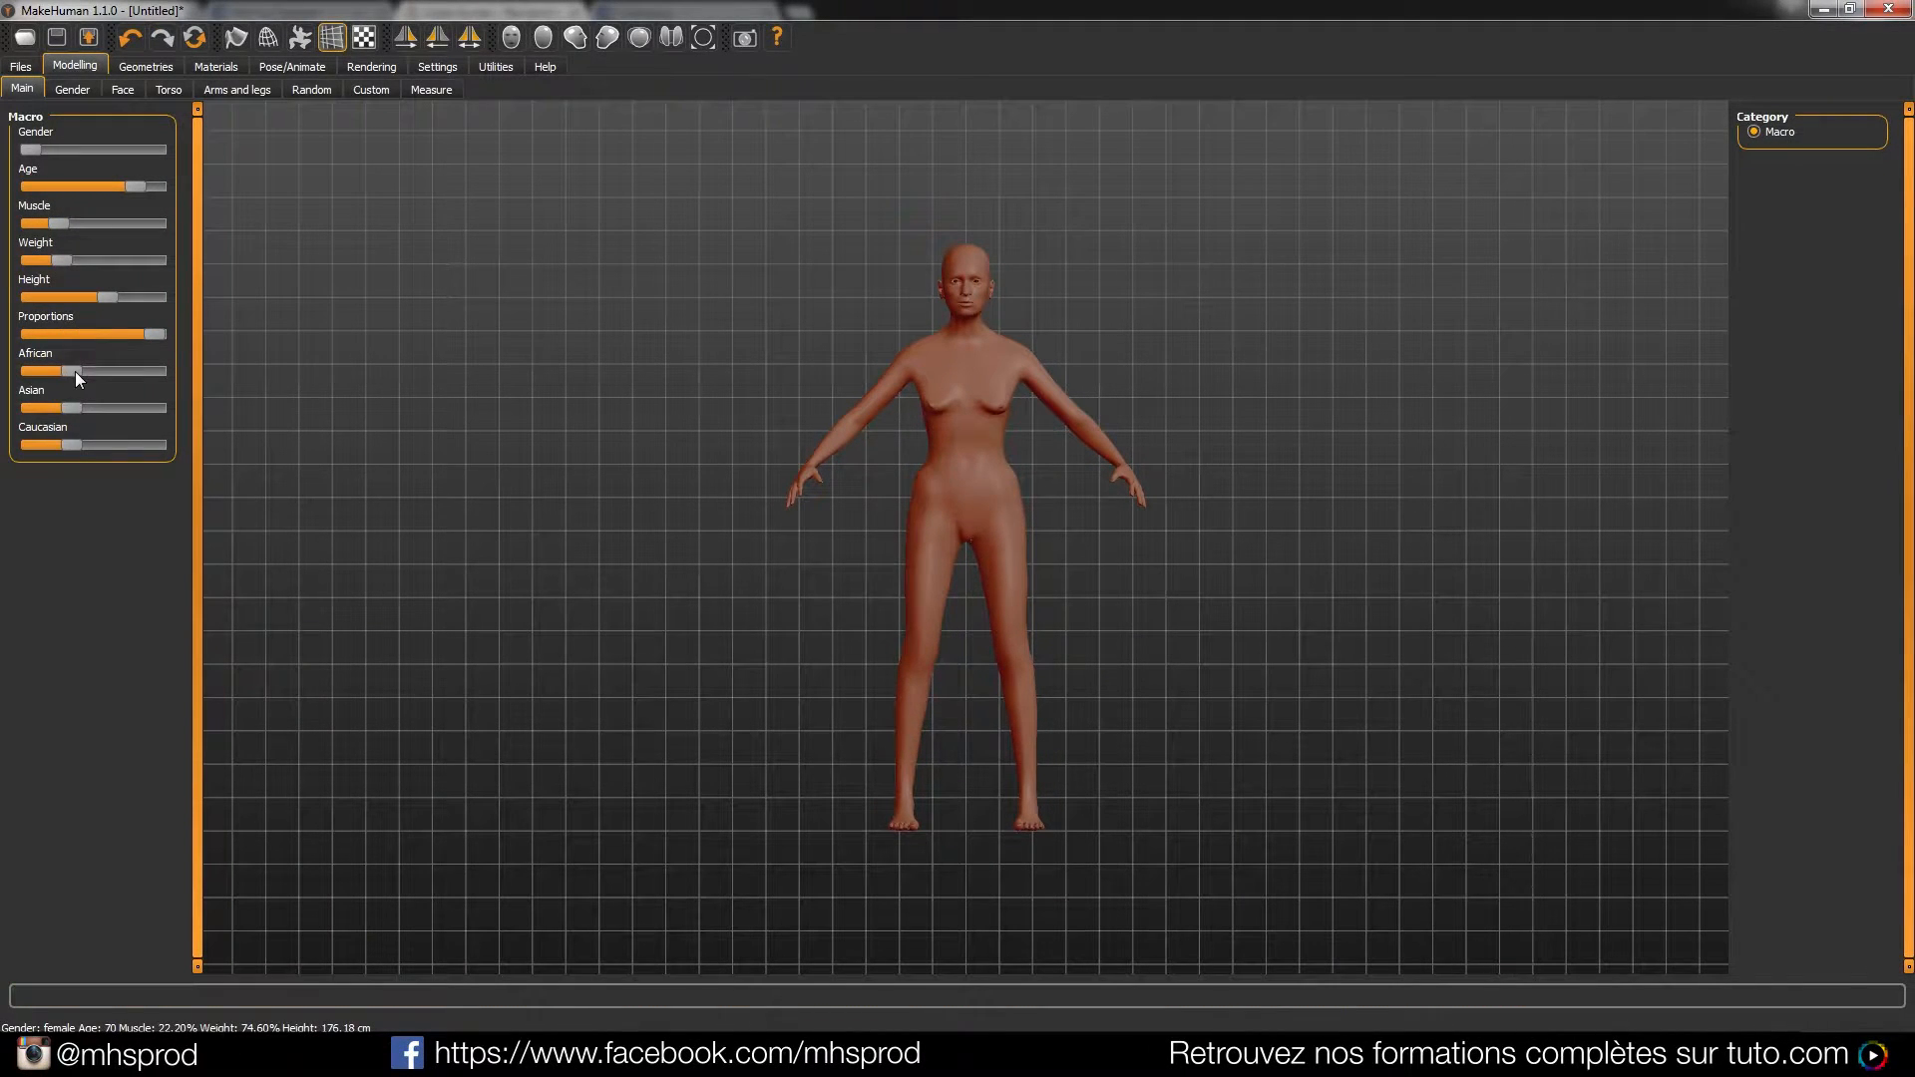
drag(75, 371, 146, 370)
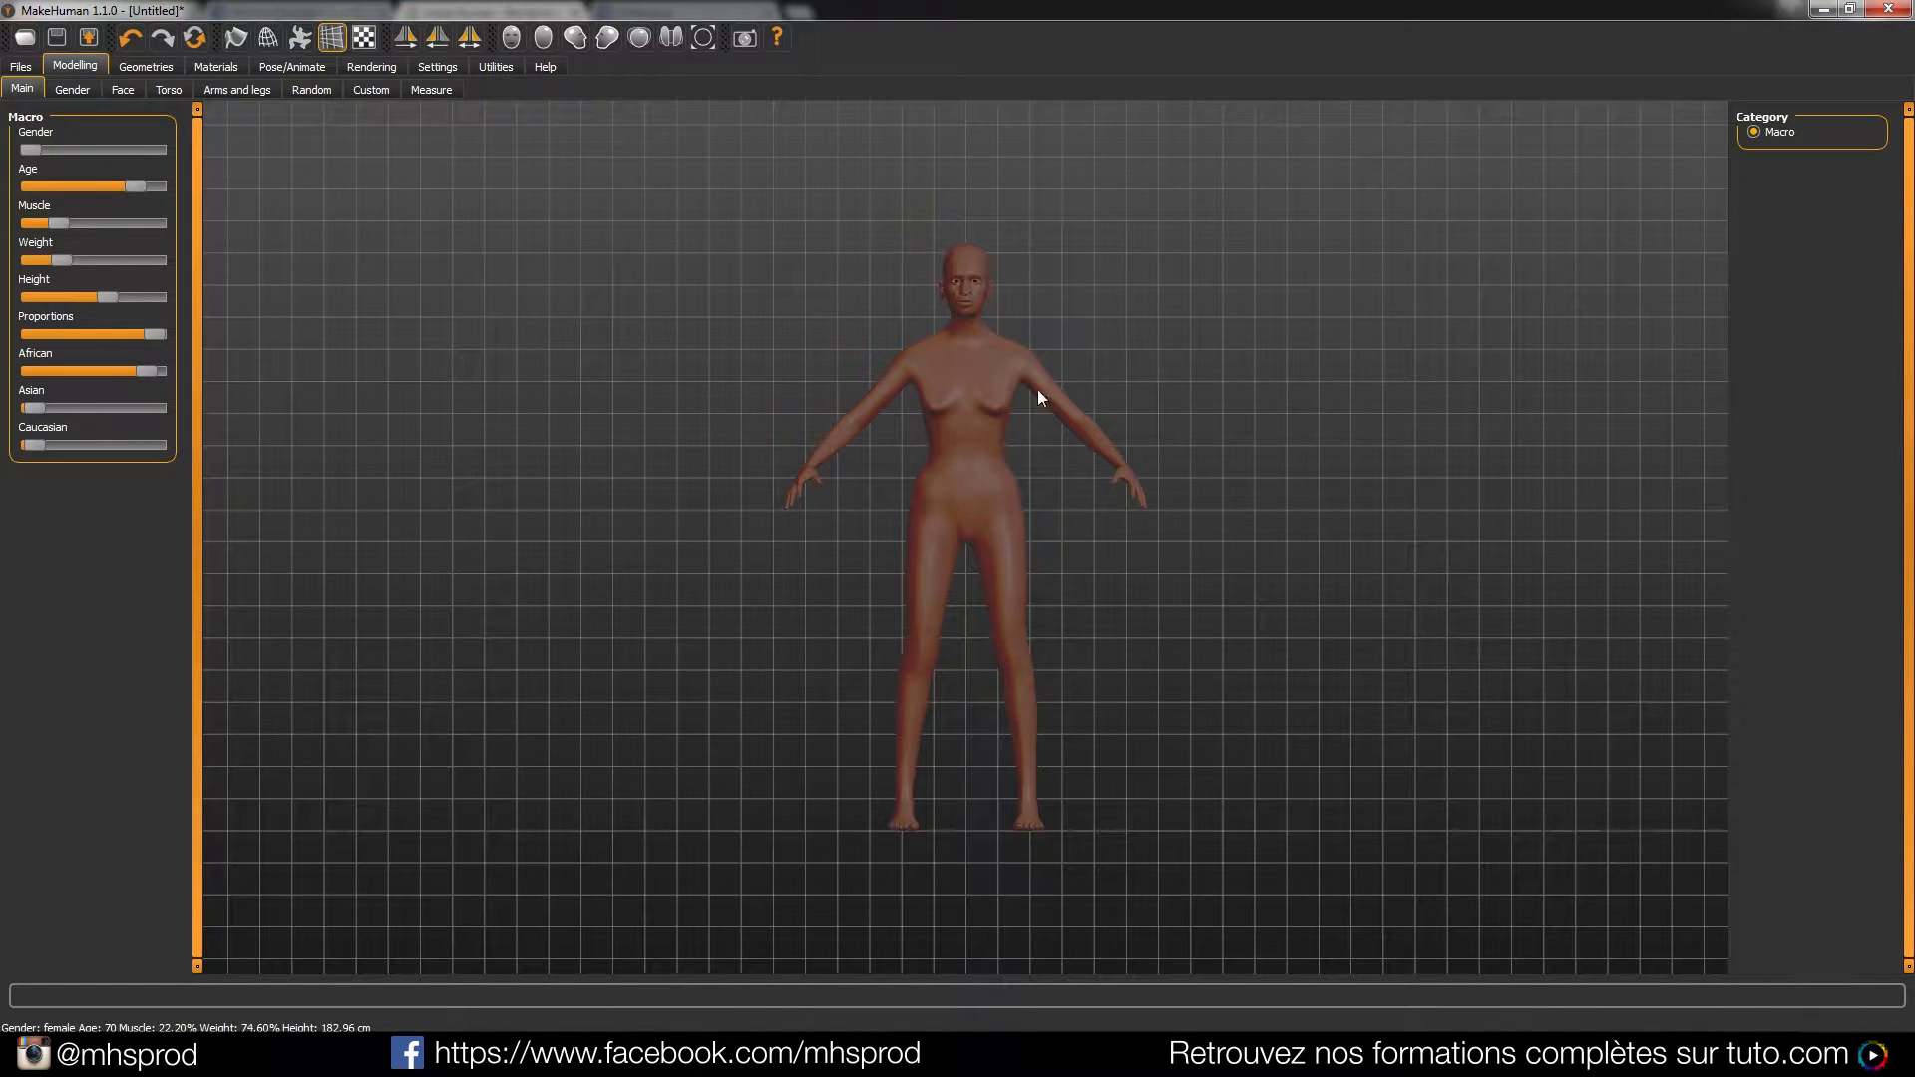
drag(33, 407, 110, 407)
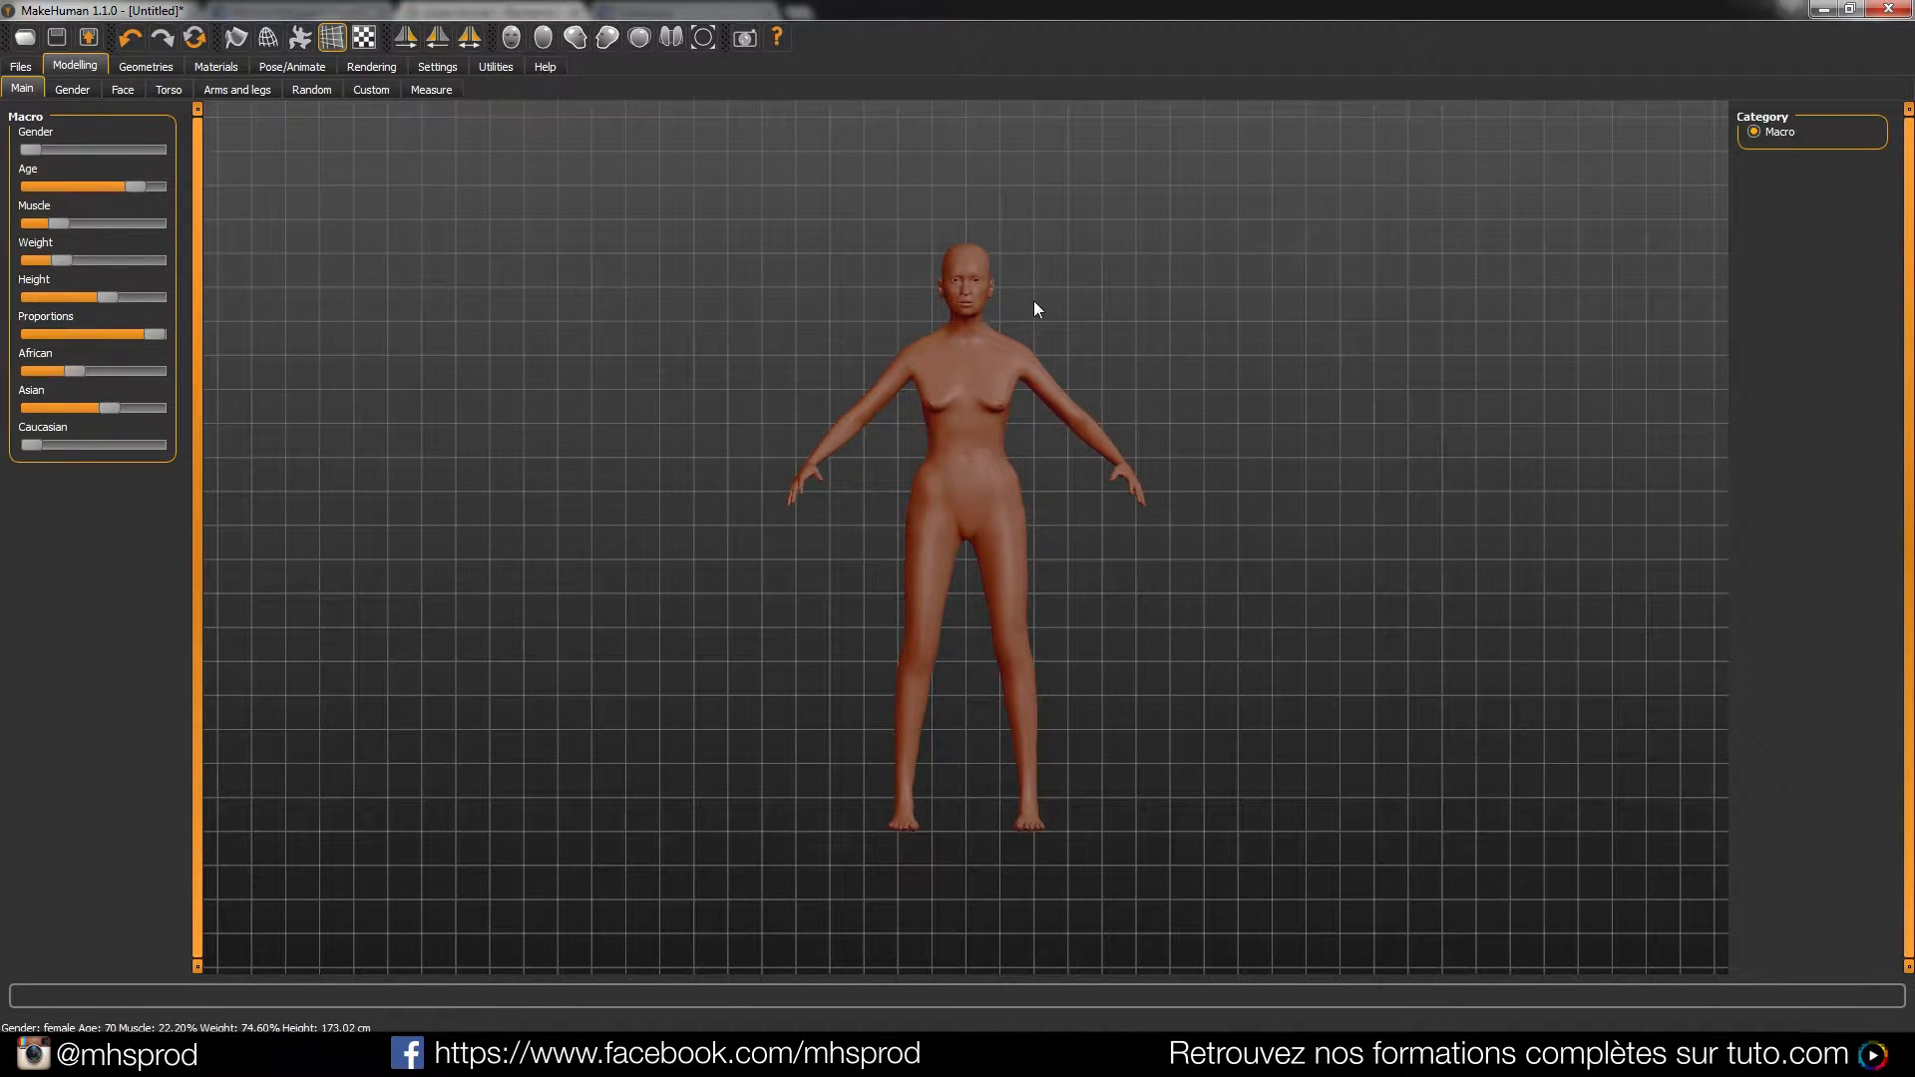
drag(36, 446, 92, 445)
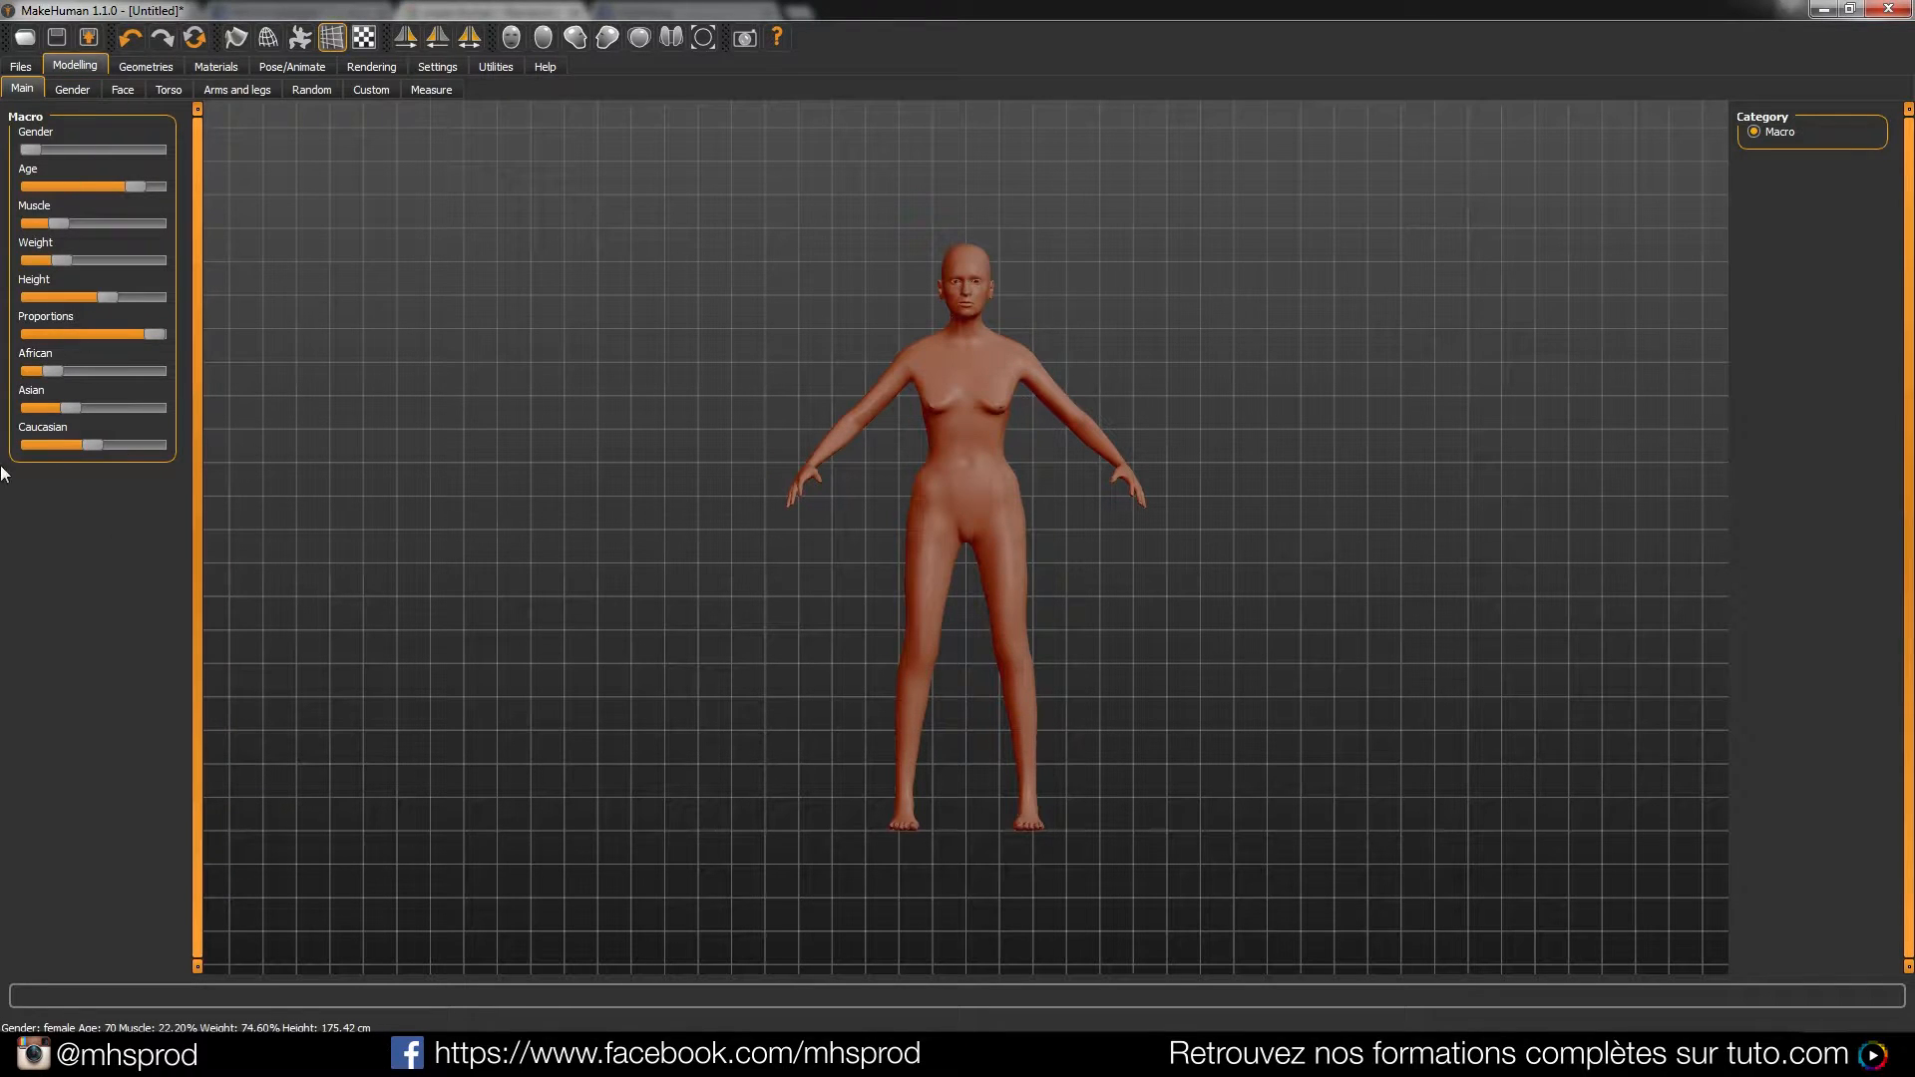
Increase the figure's breast size strongly and raise the breast firmness and vertical position moderately
click(72, 90)
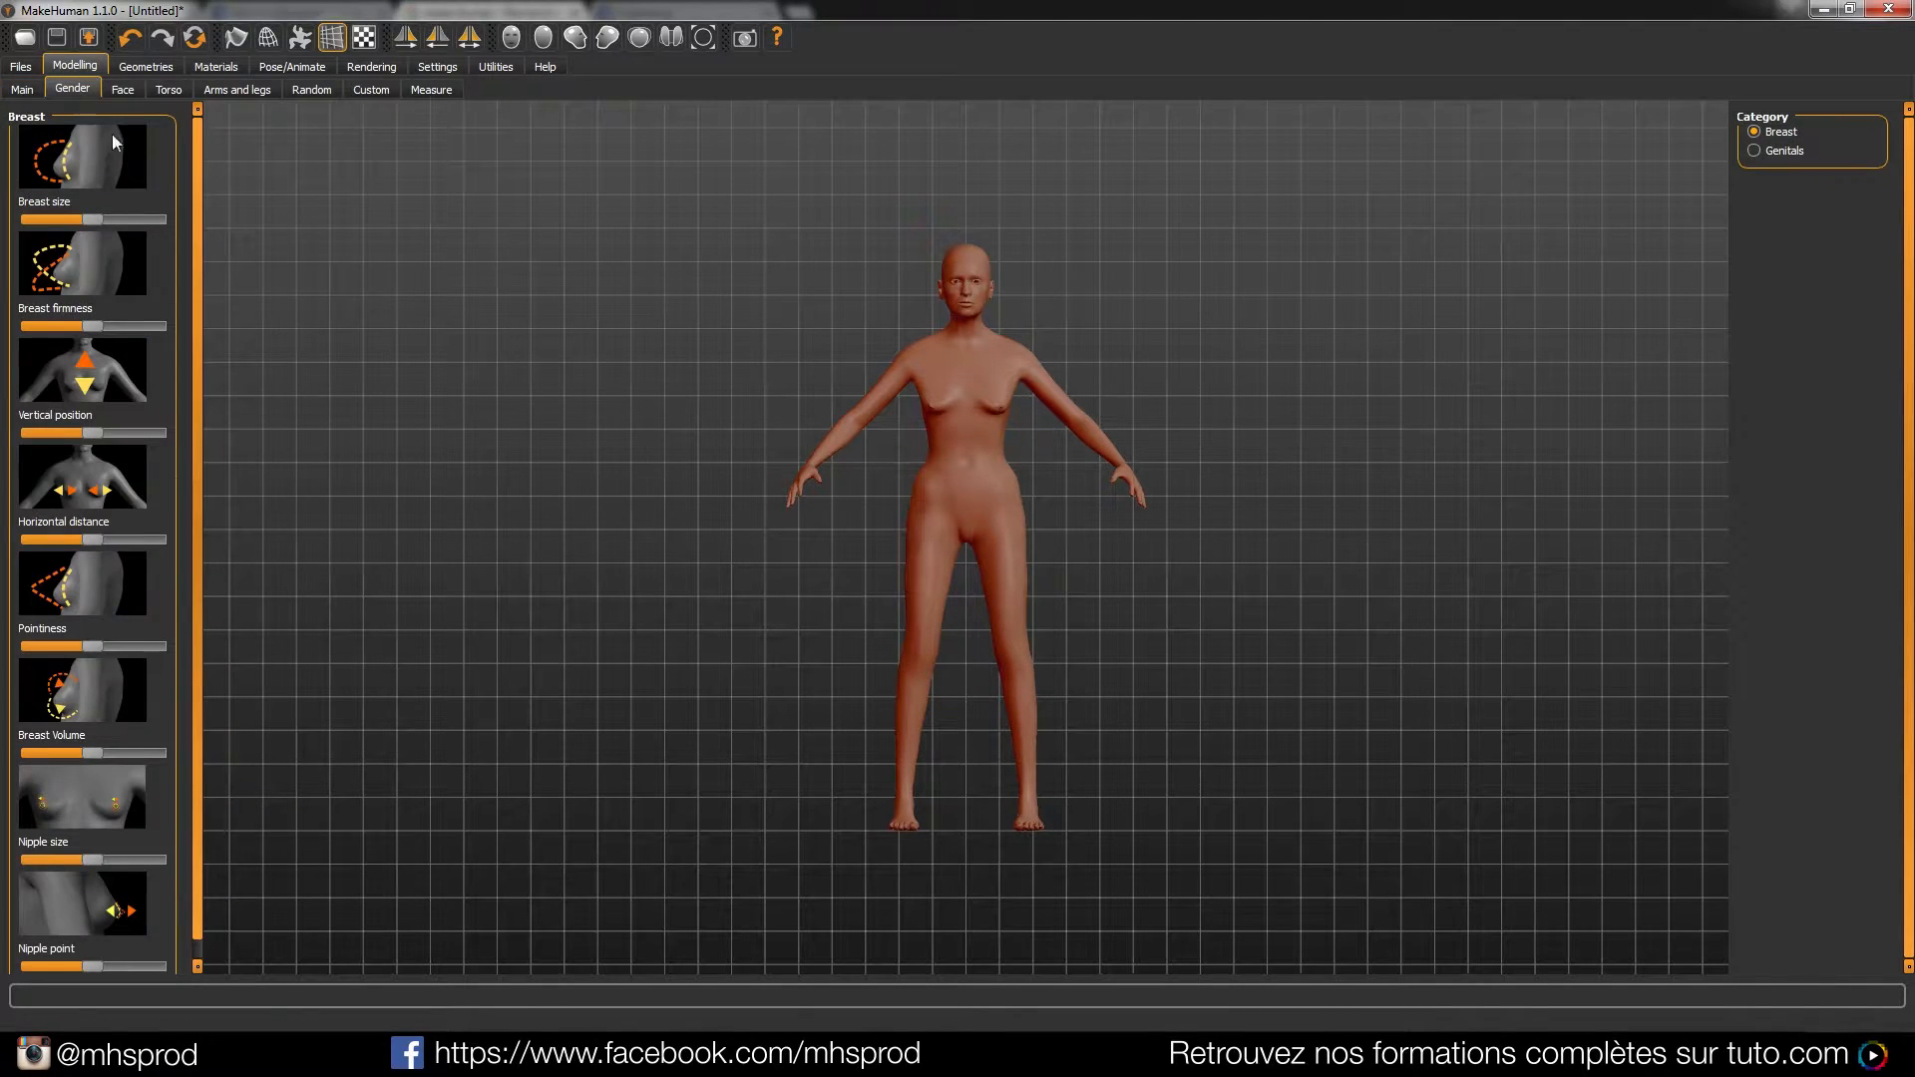
drag(100, 220, 144, 223)
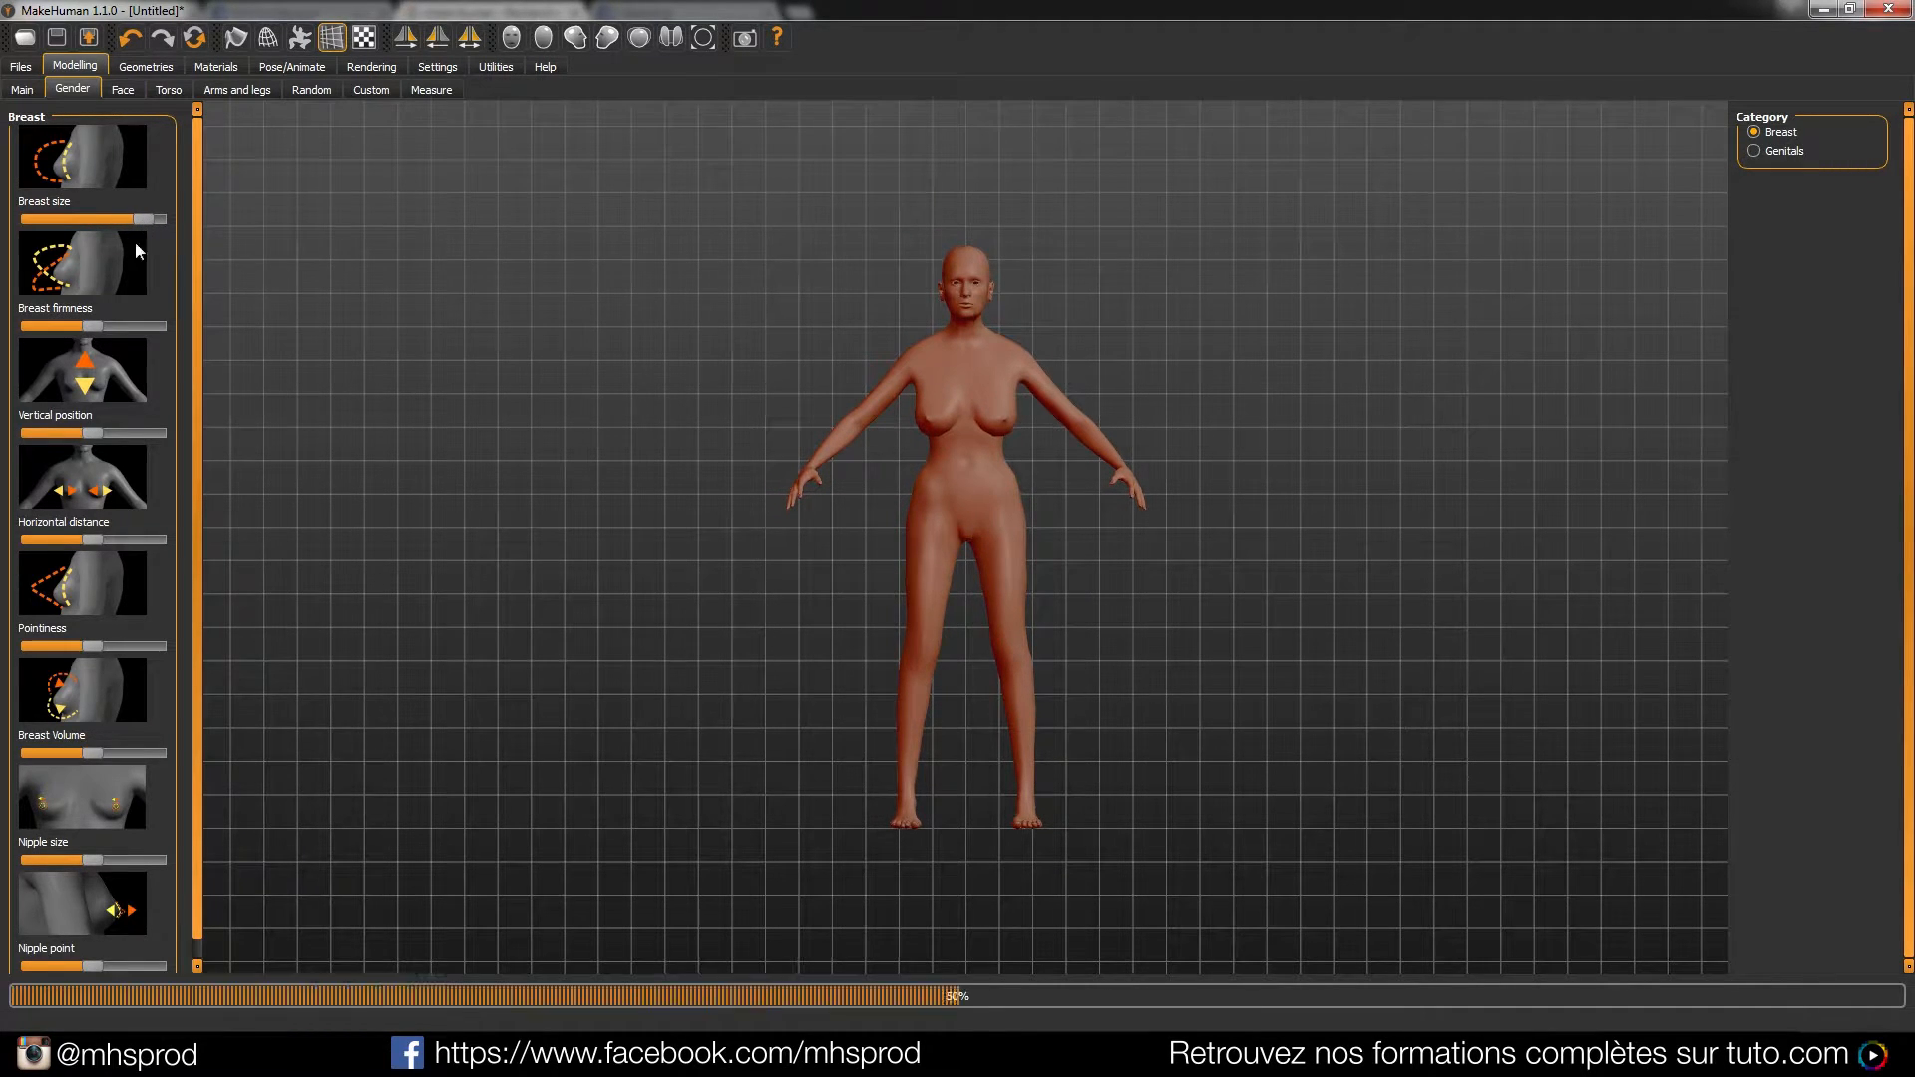
drag(98, 326, 123, 327)
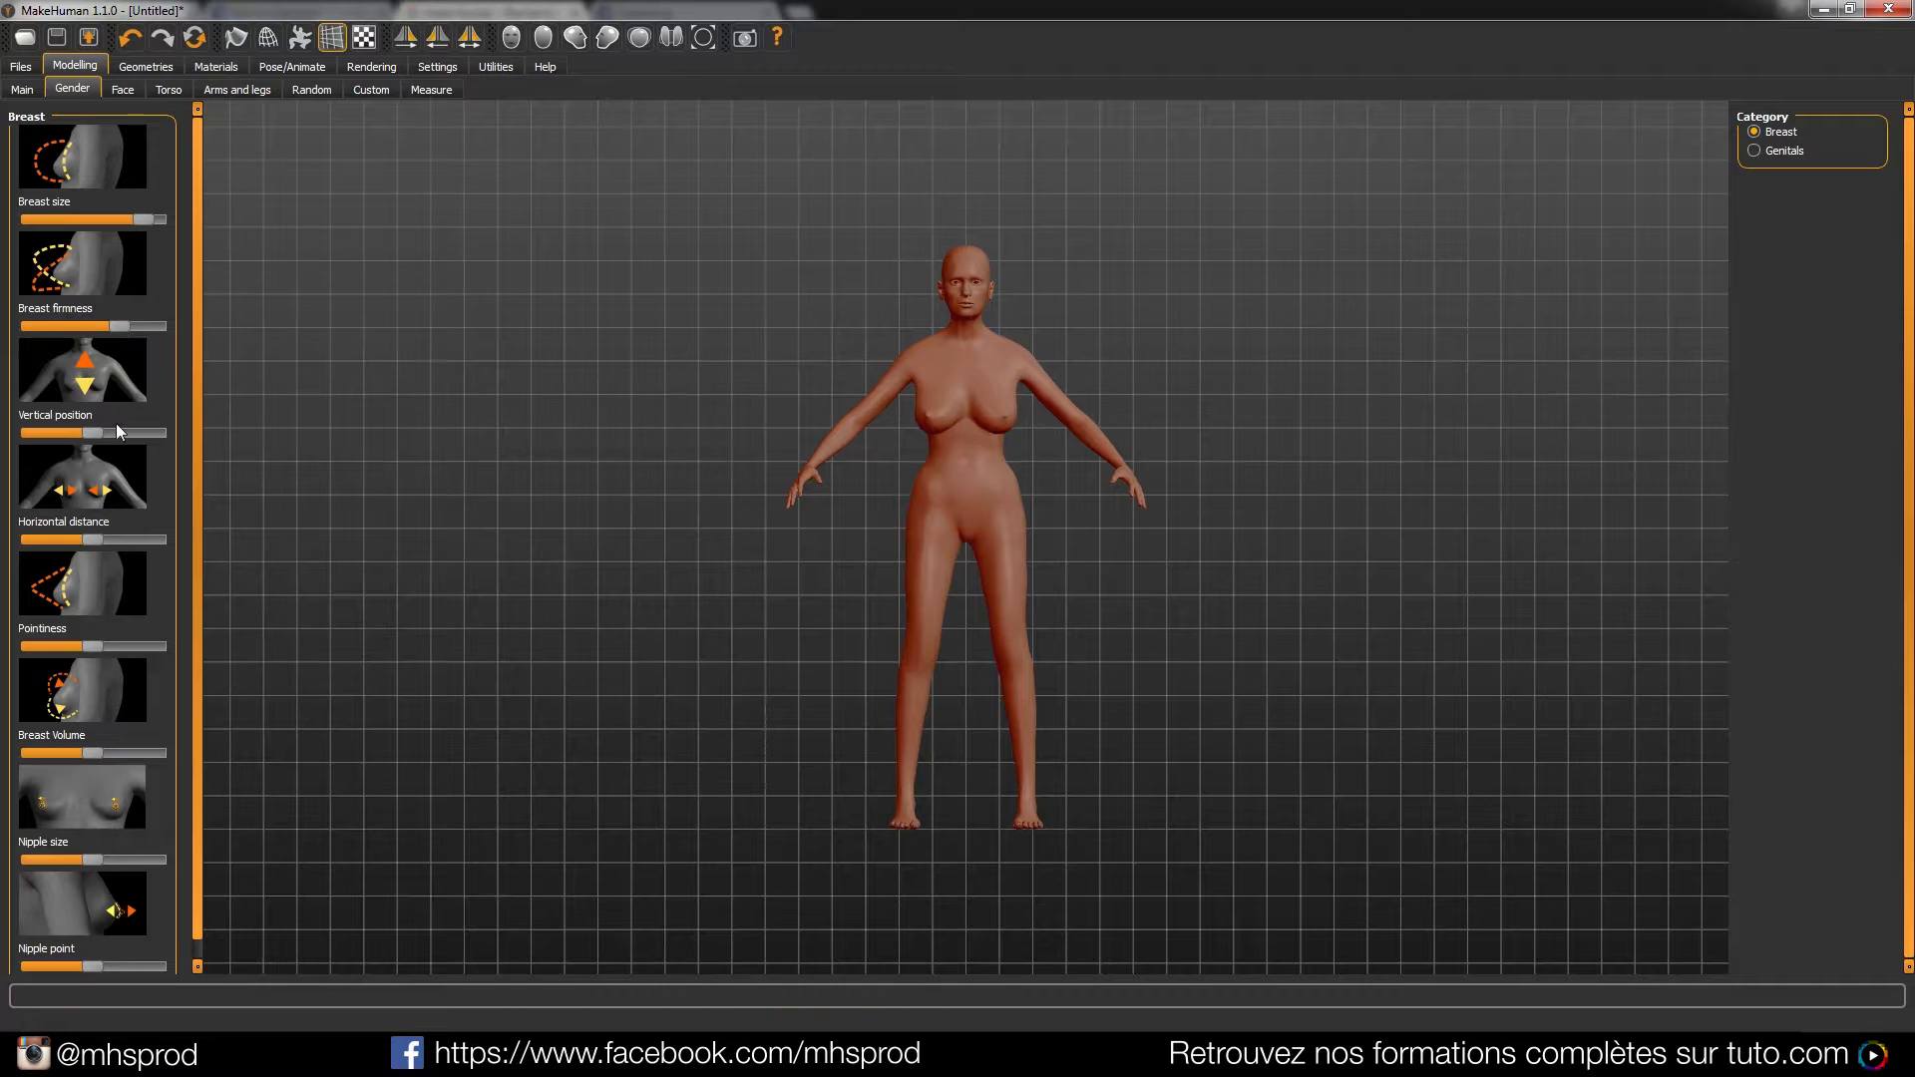
drag(93, 432, 110, 429)
drag(195, 349, 199, 431)
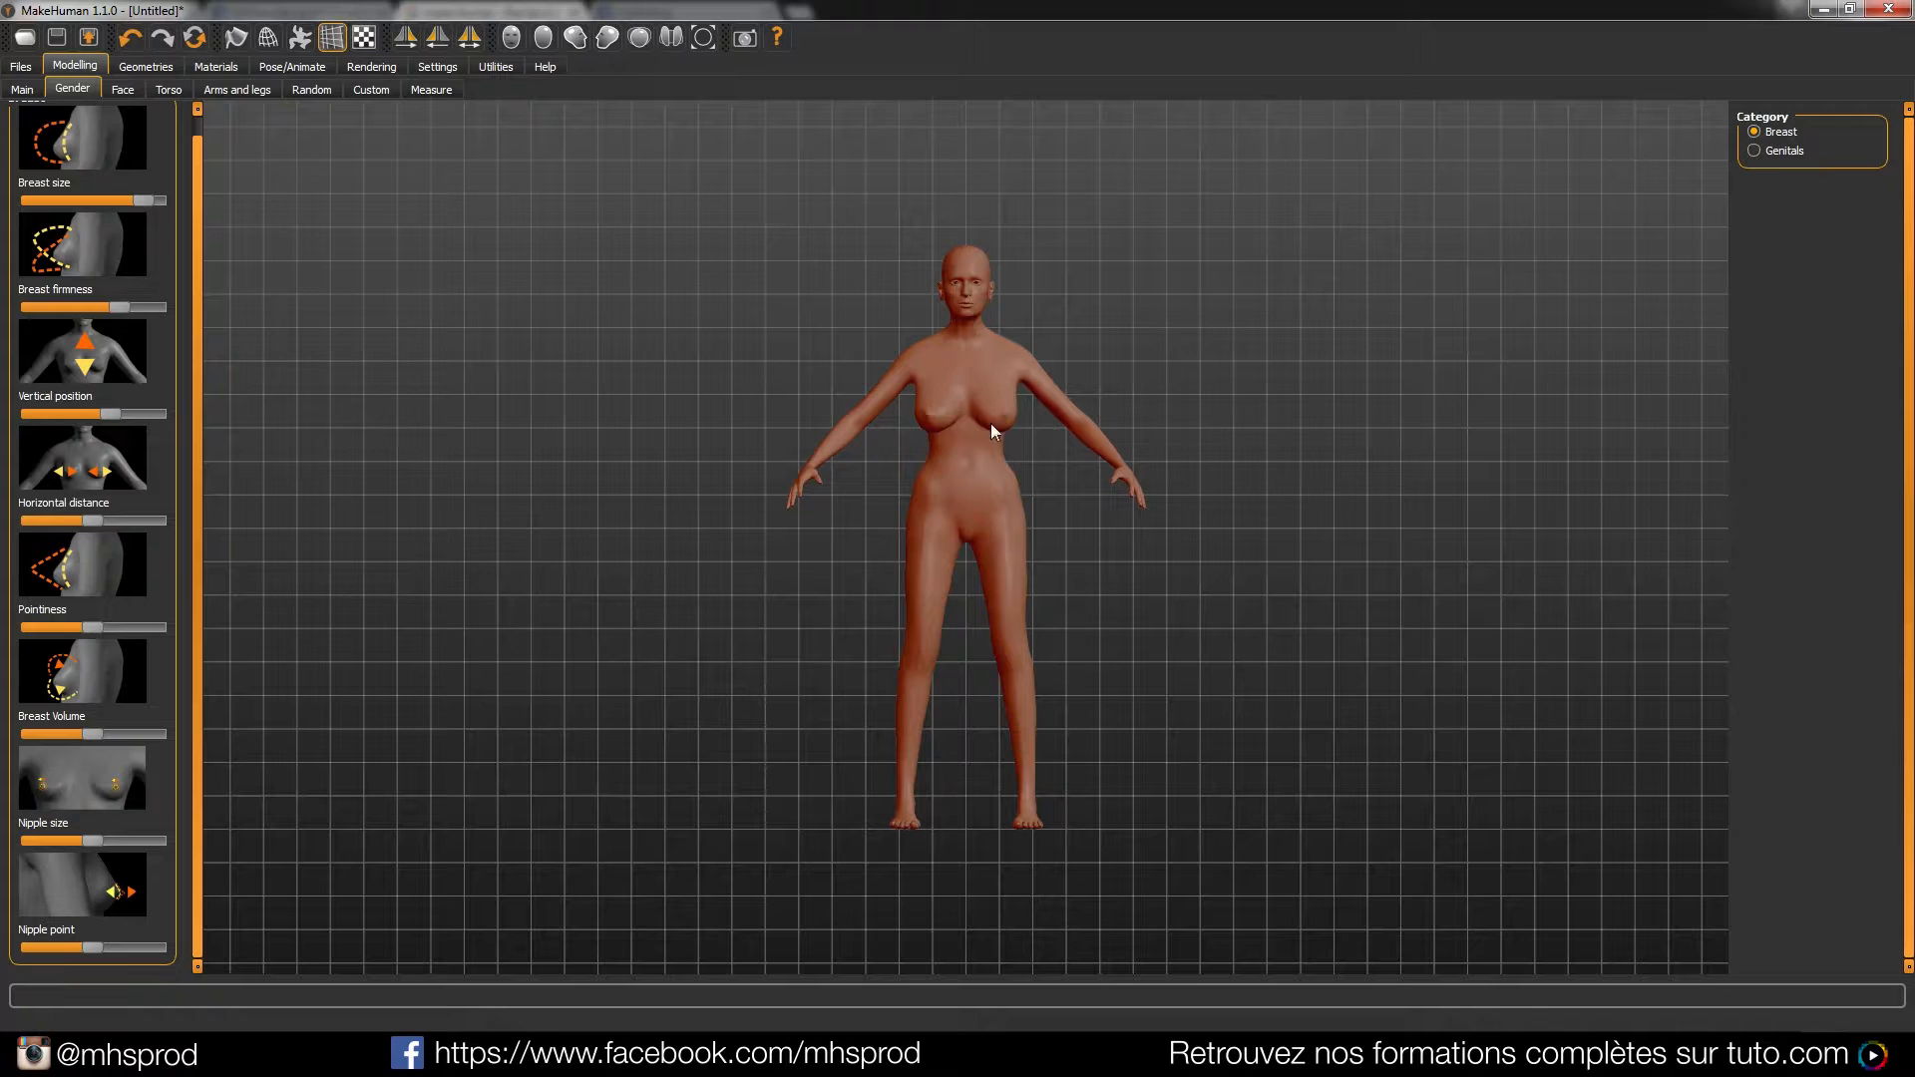
drag(111, 411, 114, 415)
Fine-tune the remaining breast shape: reduce horizontal distance, slightly lower volume, and increase pointiness, nipple size and nipple point
drag(85, 522, 76, 523)
drag(90, 626, 121, 626)
mouse_move(92, 736)
mouse_down()
mouse_move(58, 734)
mouse_move(88, 734)
mouse_up()
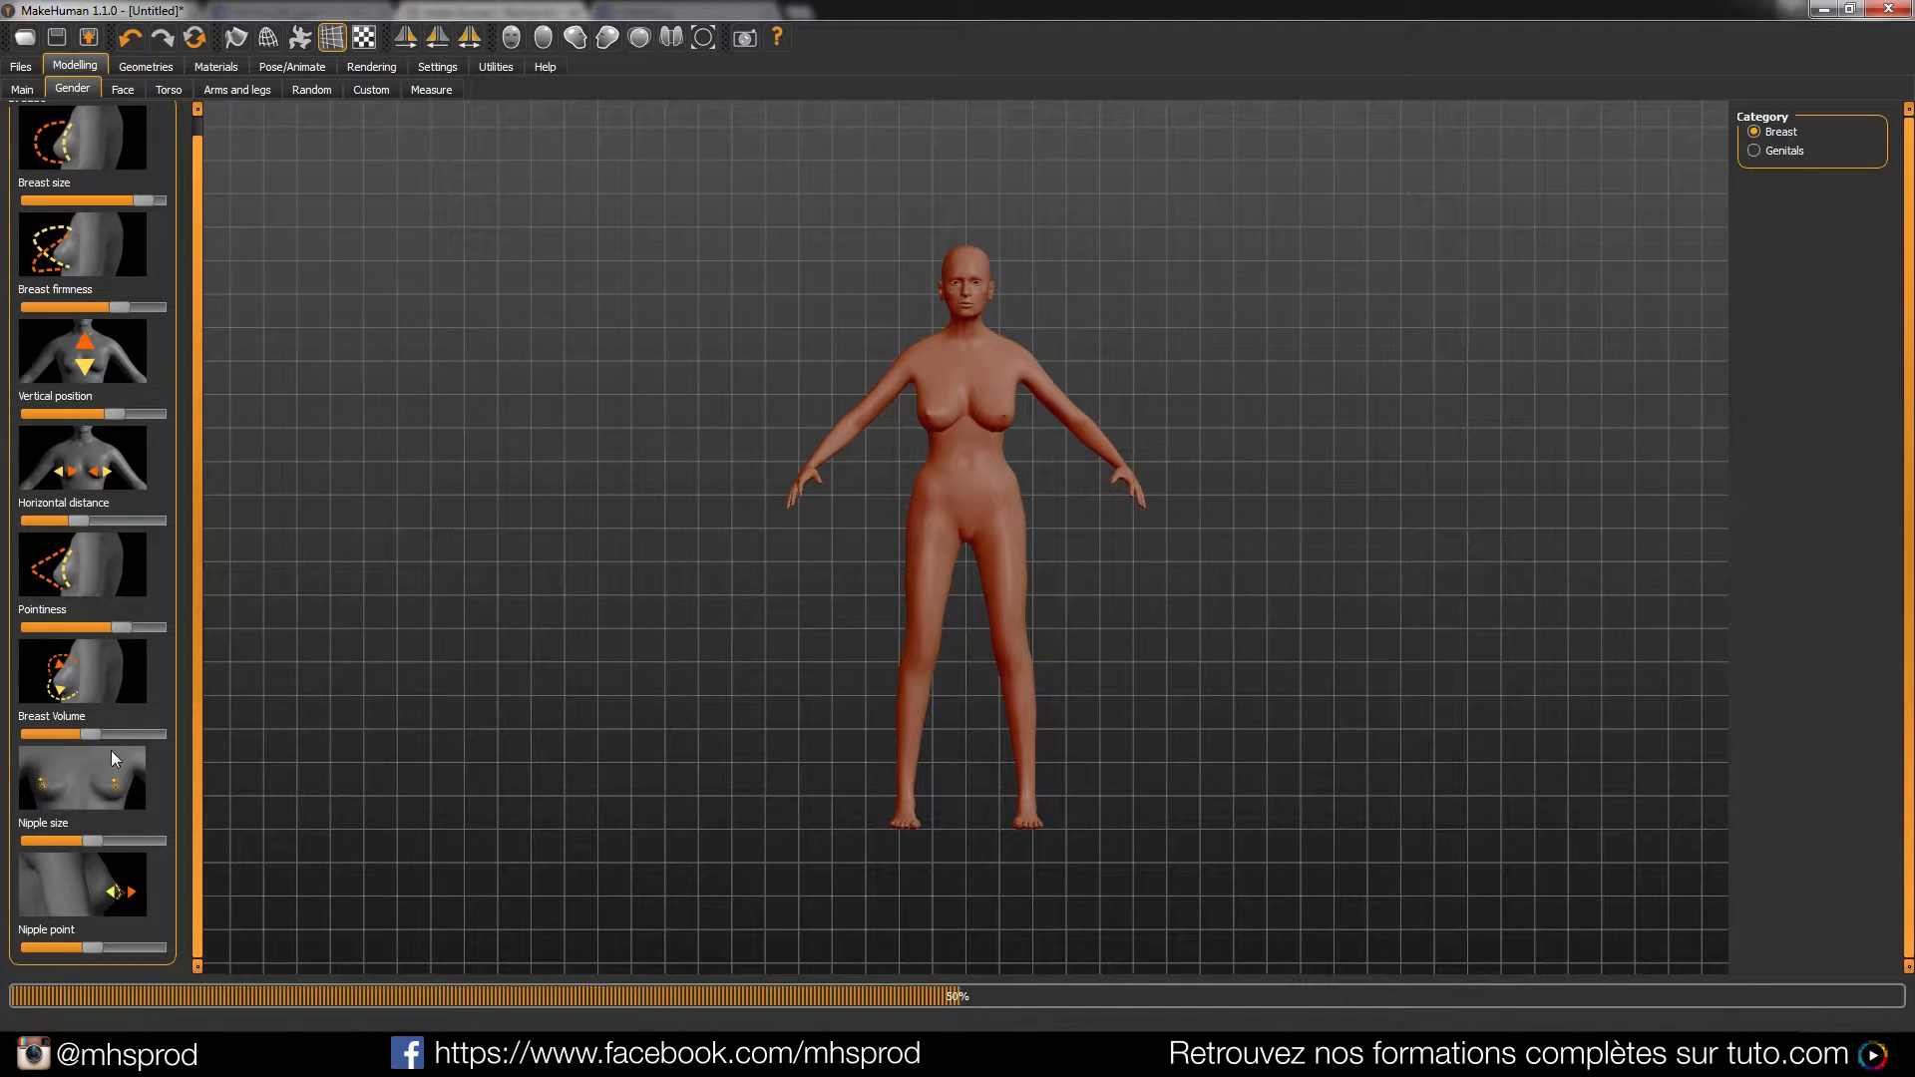
drag(91, 841, 112, 841)
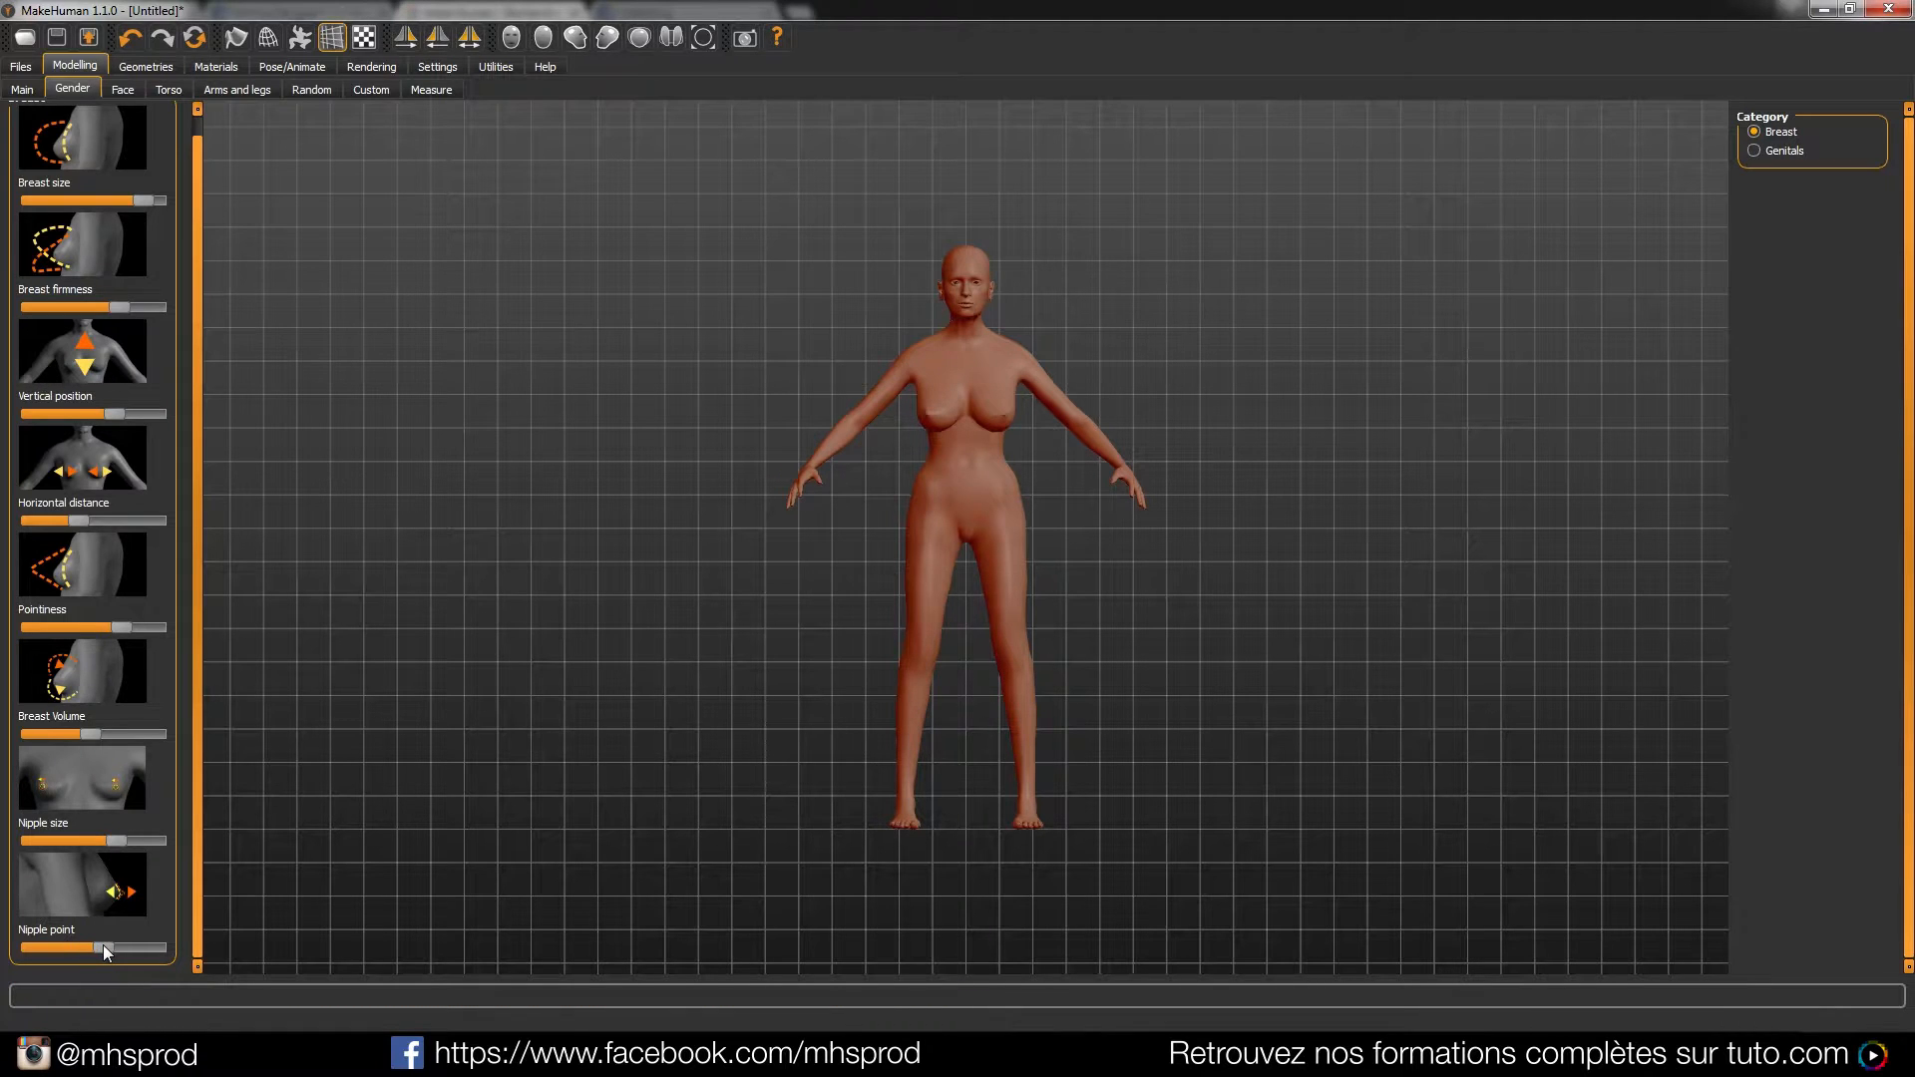
drag(104, 947, 107, 948)
Adjust the head shape with a lower age, more head fat and a reduced angle
click(120, 90)
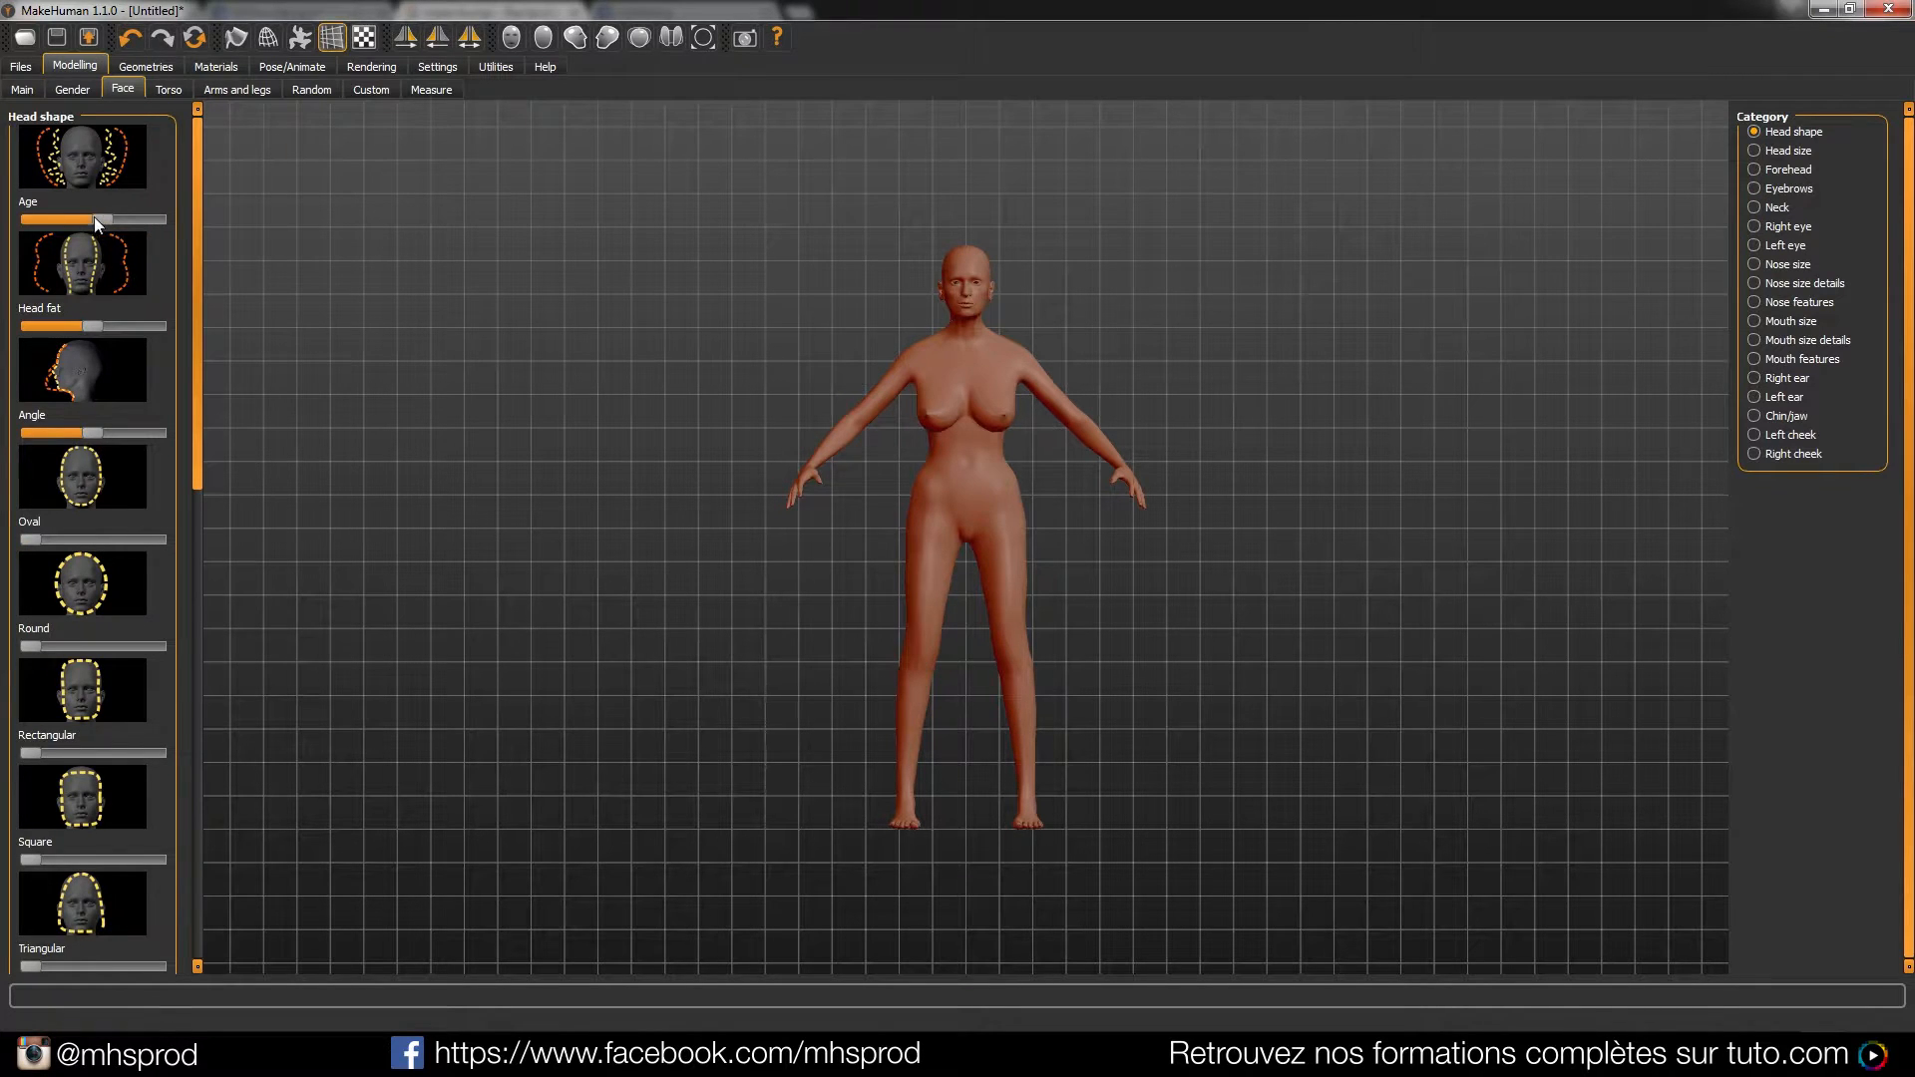
drag(56, 217, 66, 218)
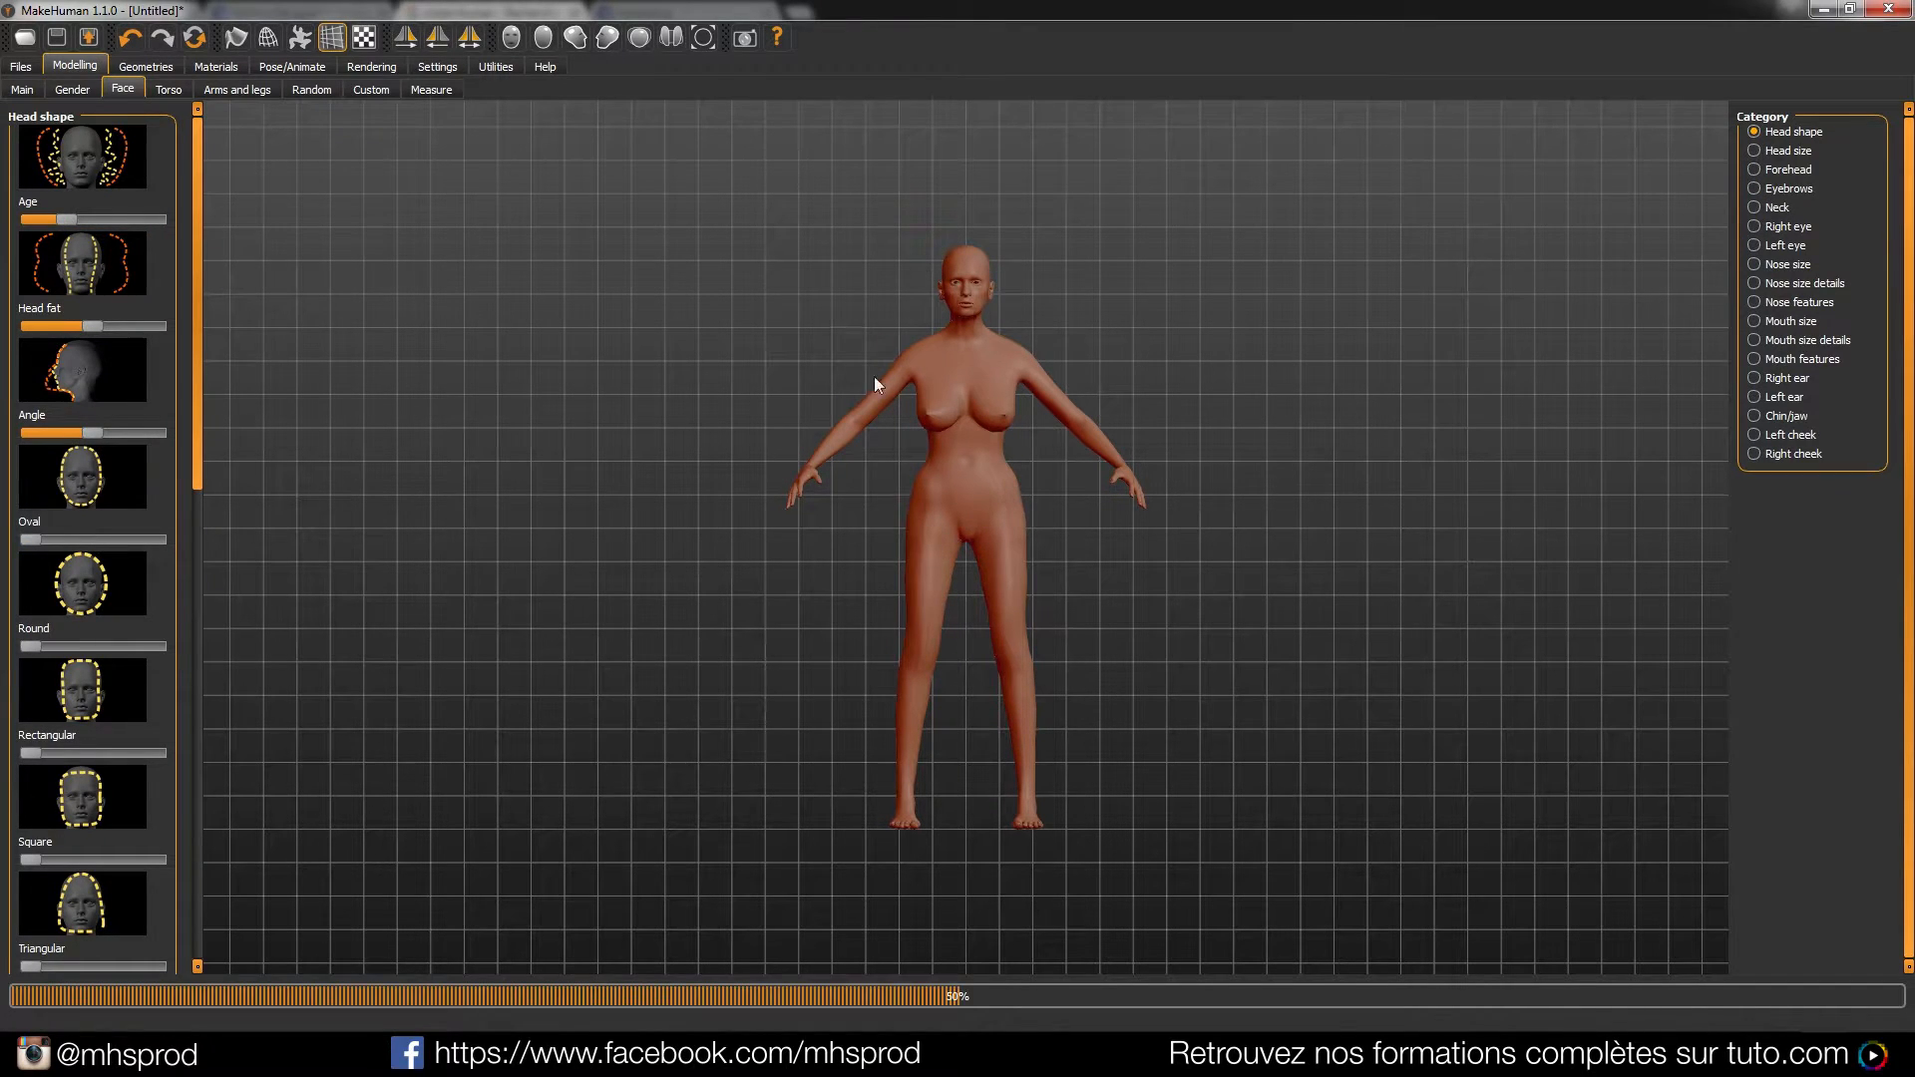
click(104, 327)
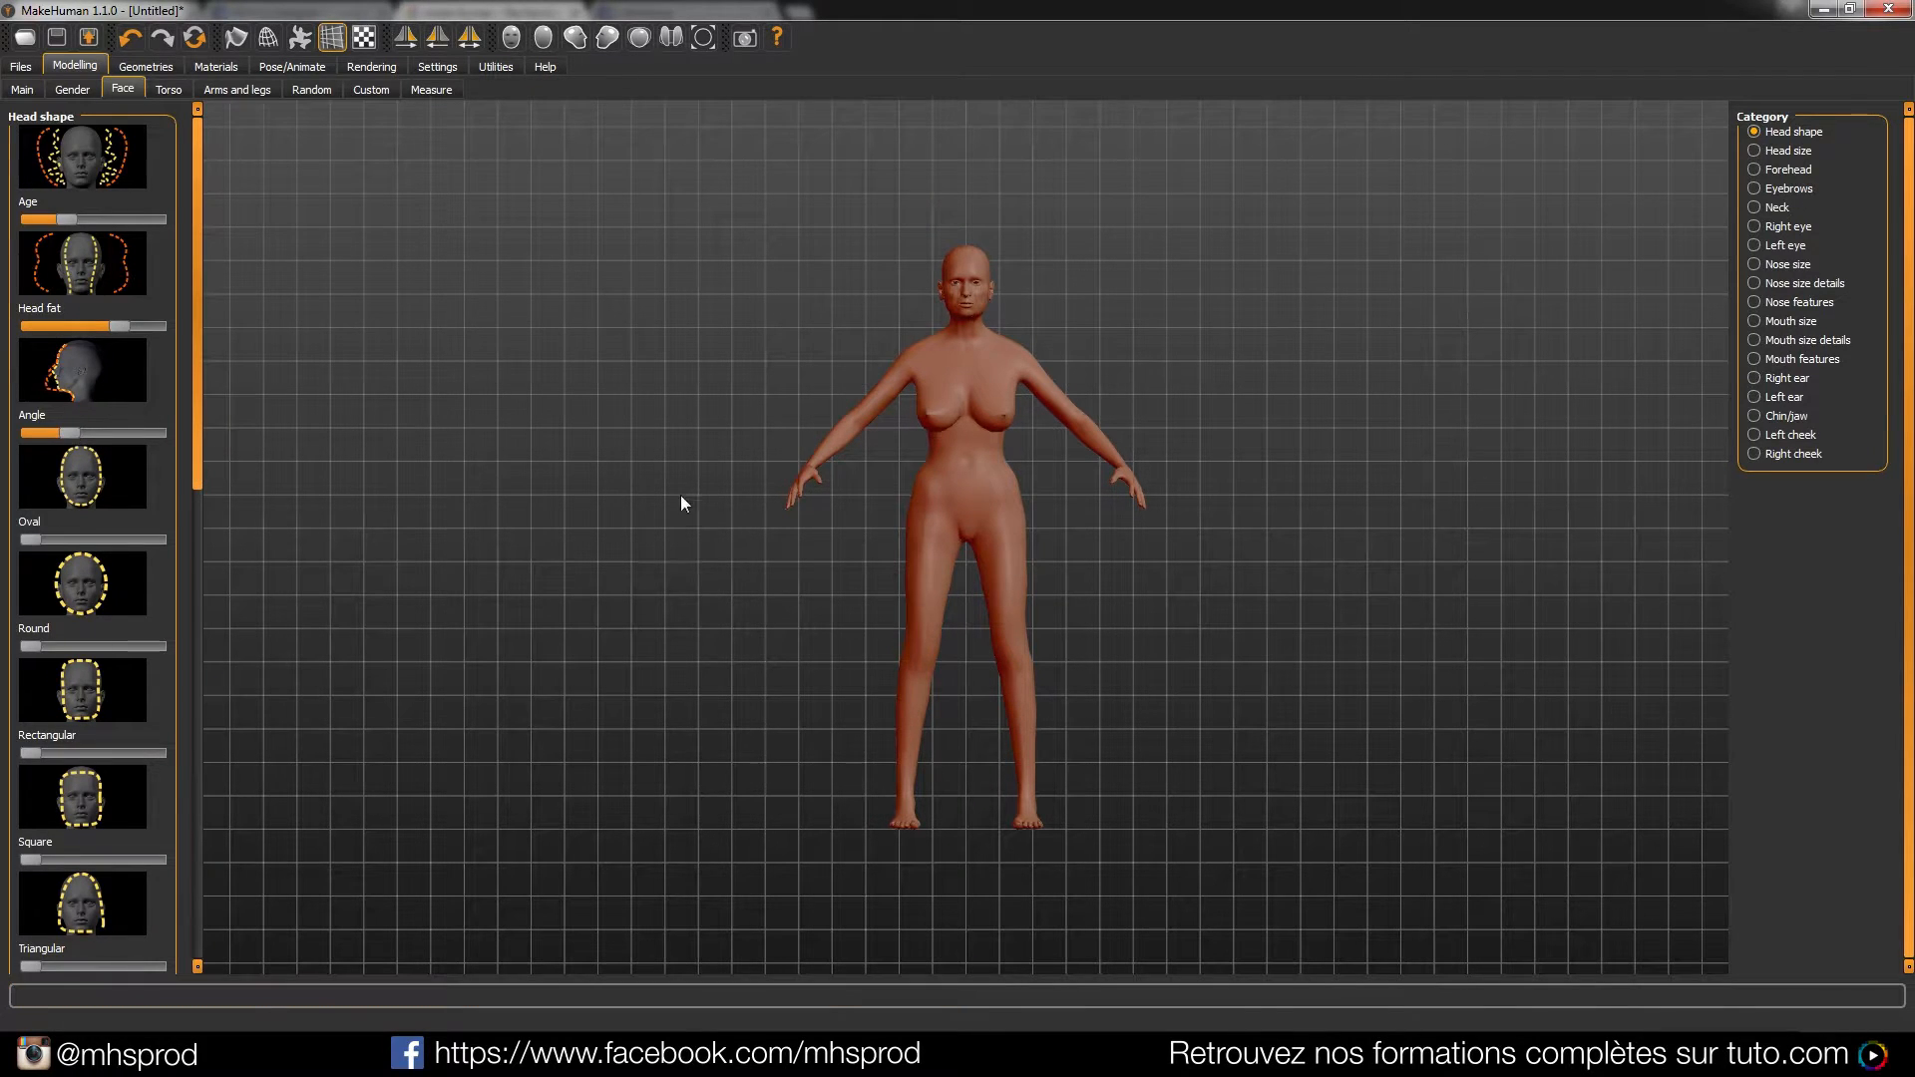
Reshape the torso with slightly less scale depth and increased cone shape, dorsi muscle and pectoral muscle
click(169, 90)
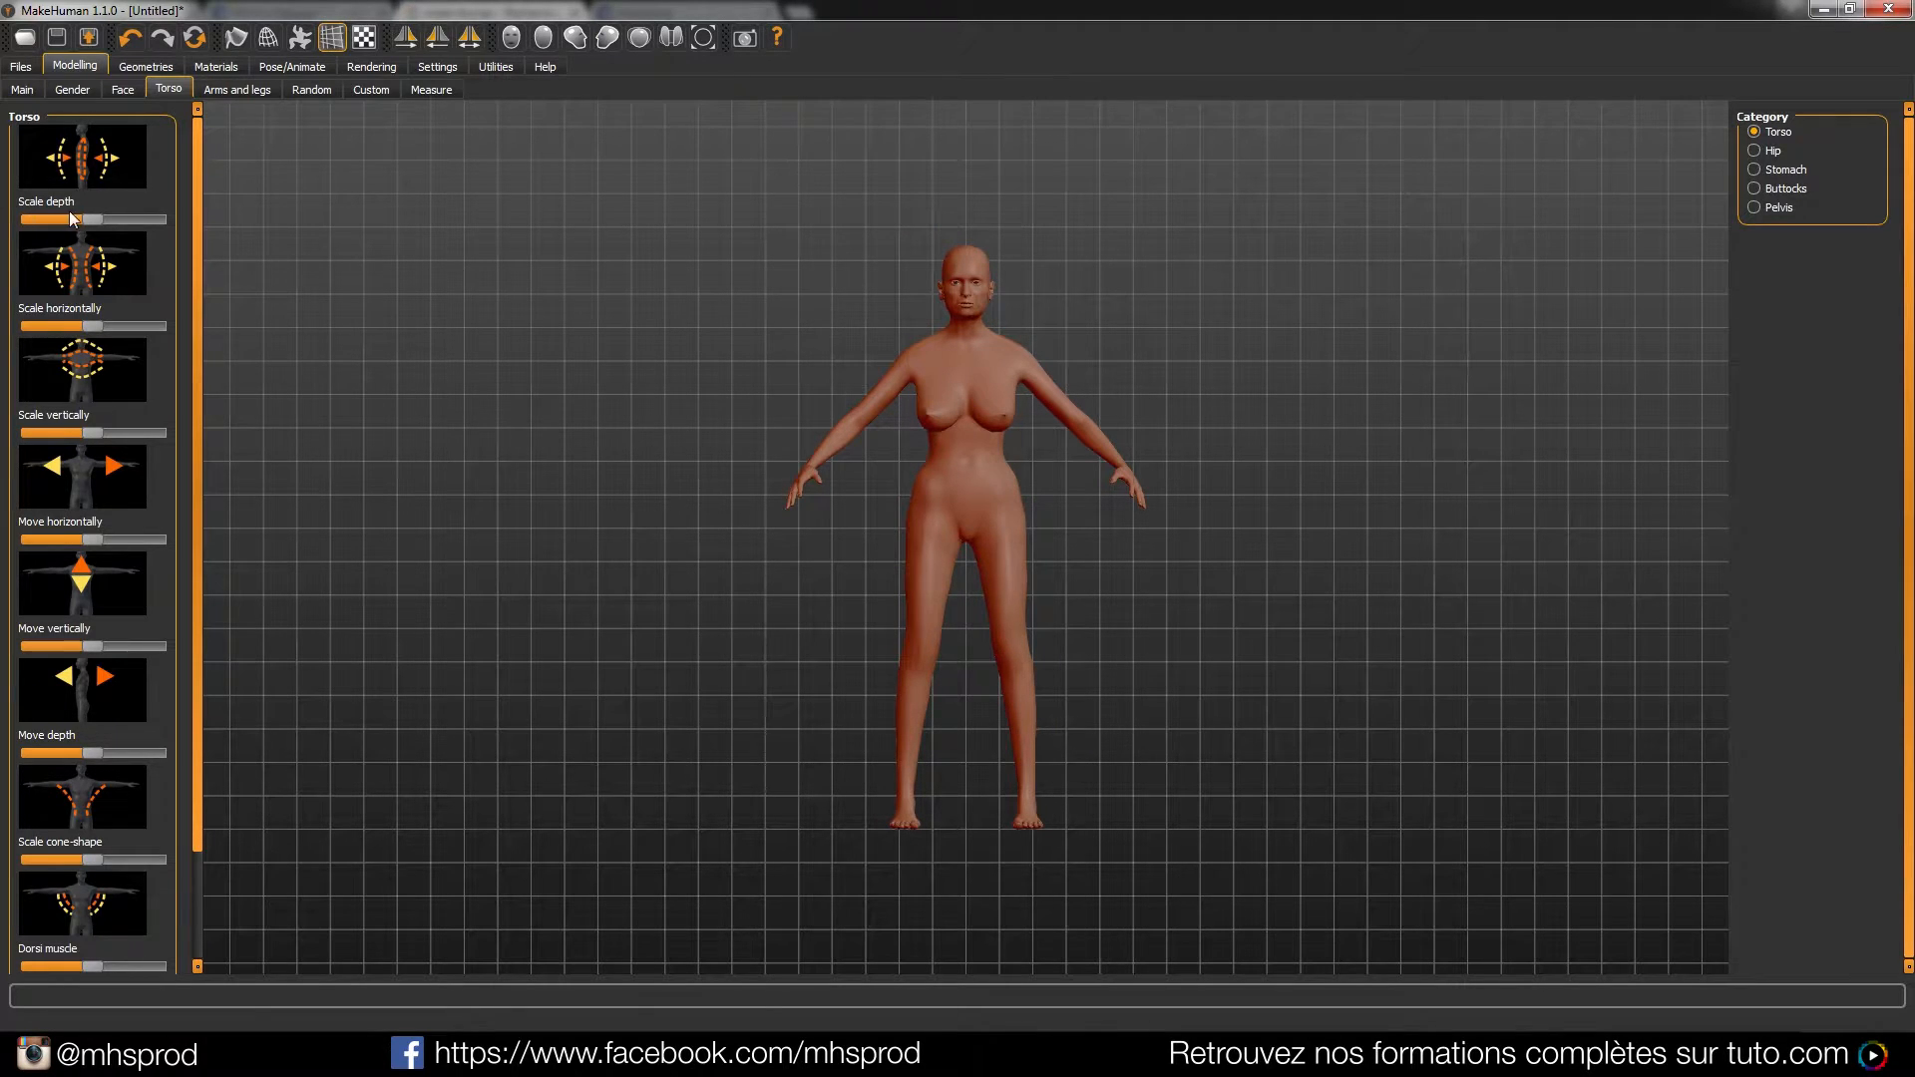
drag(92, 220, 85, 221)
drag(197, 185, 185, 350)
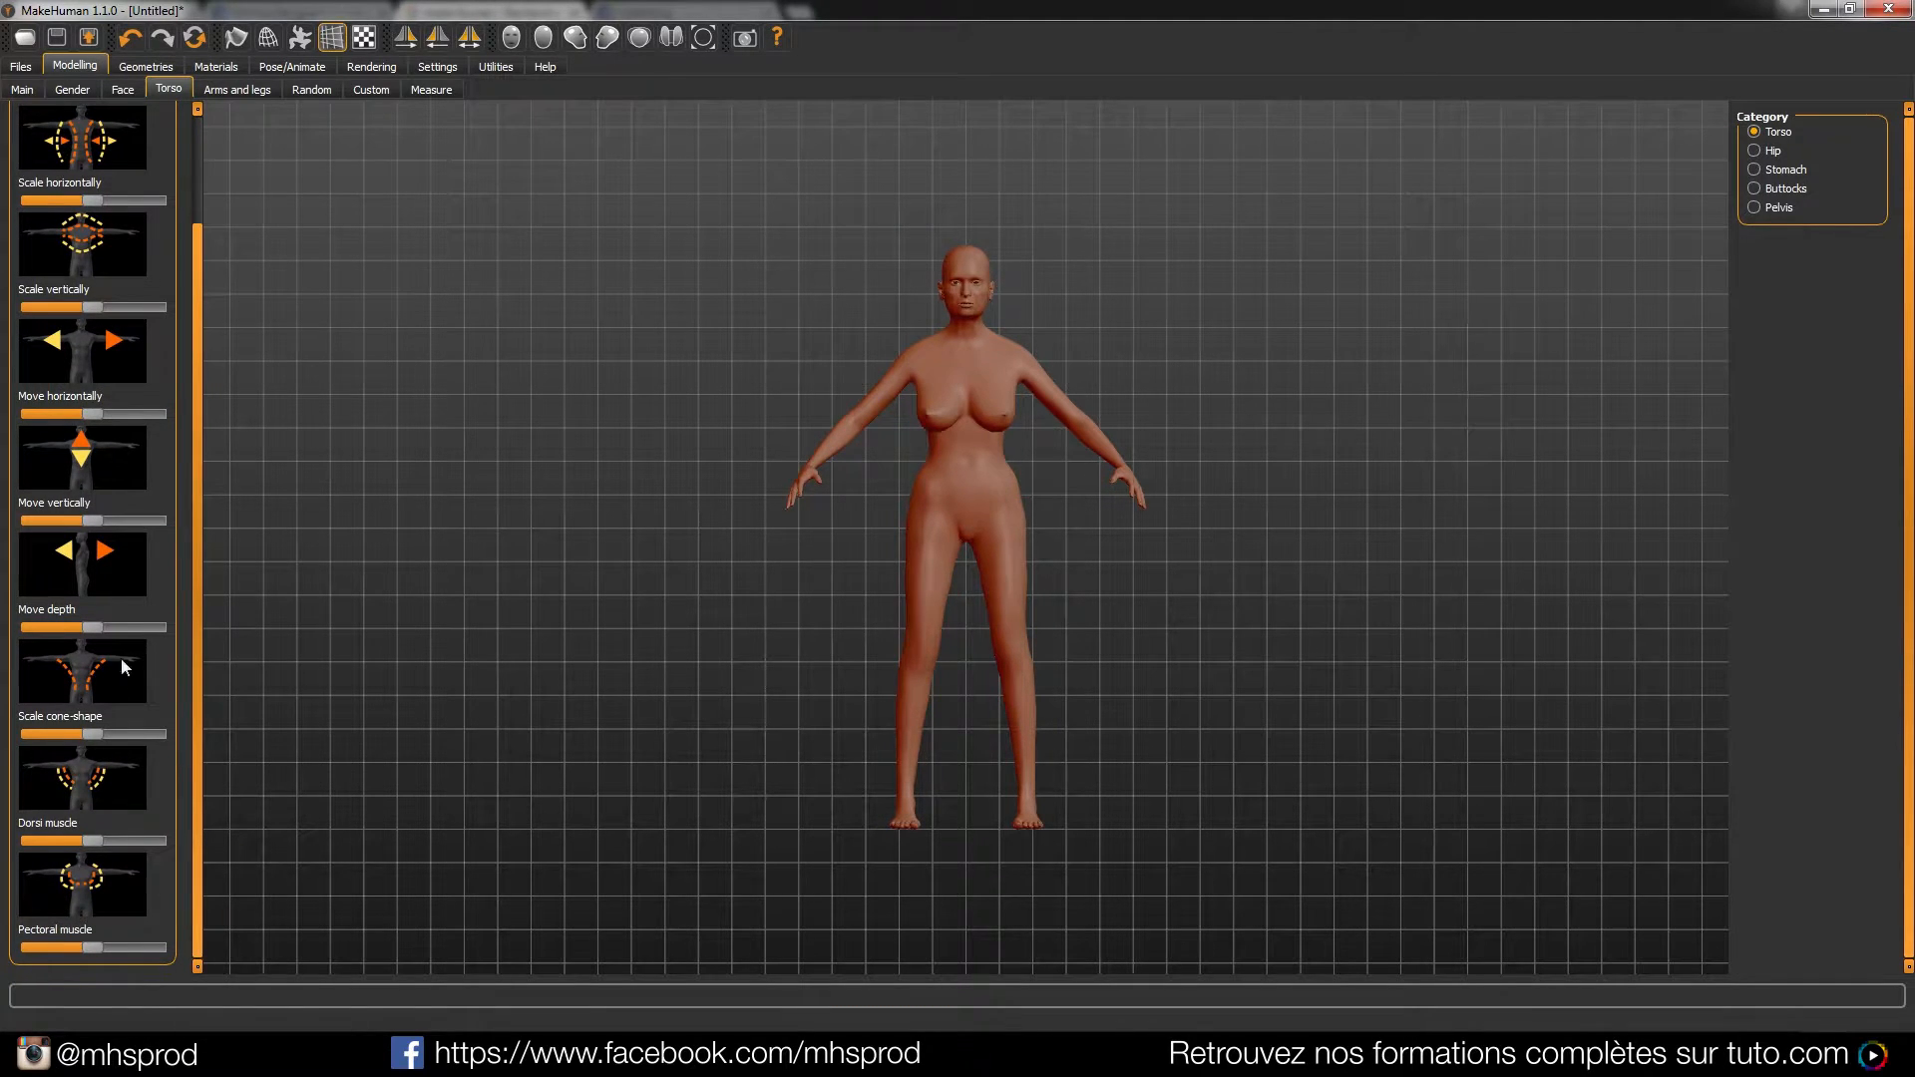
drag(98, 733, 116, 733)
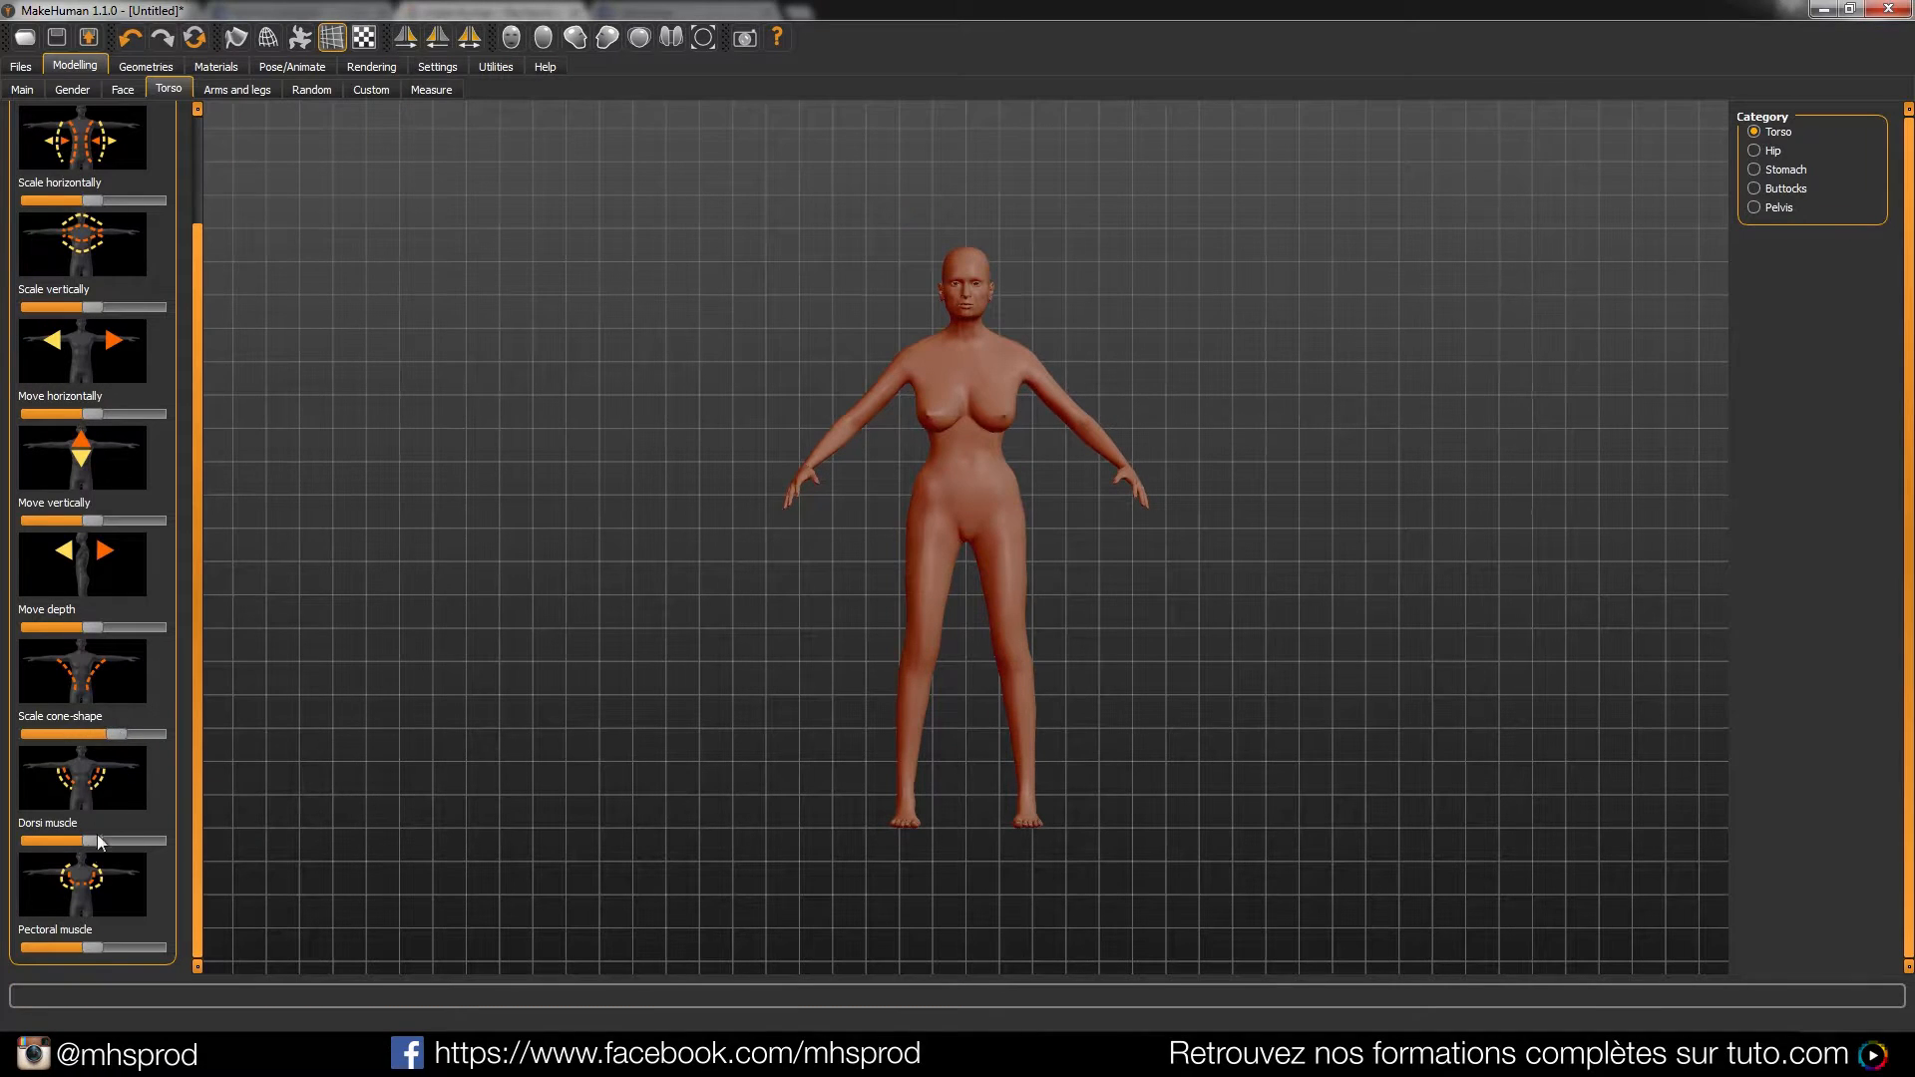
drag(93, 841, 121, 841)
drag(94, 950, 118, 947)
click(222, 88)
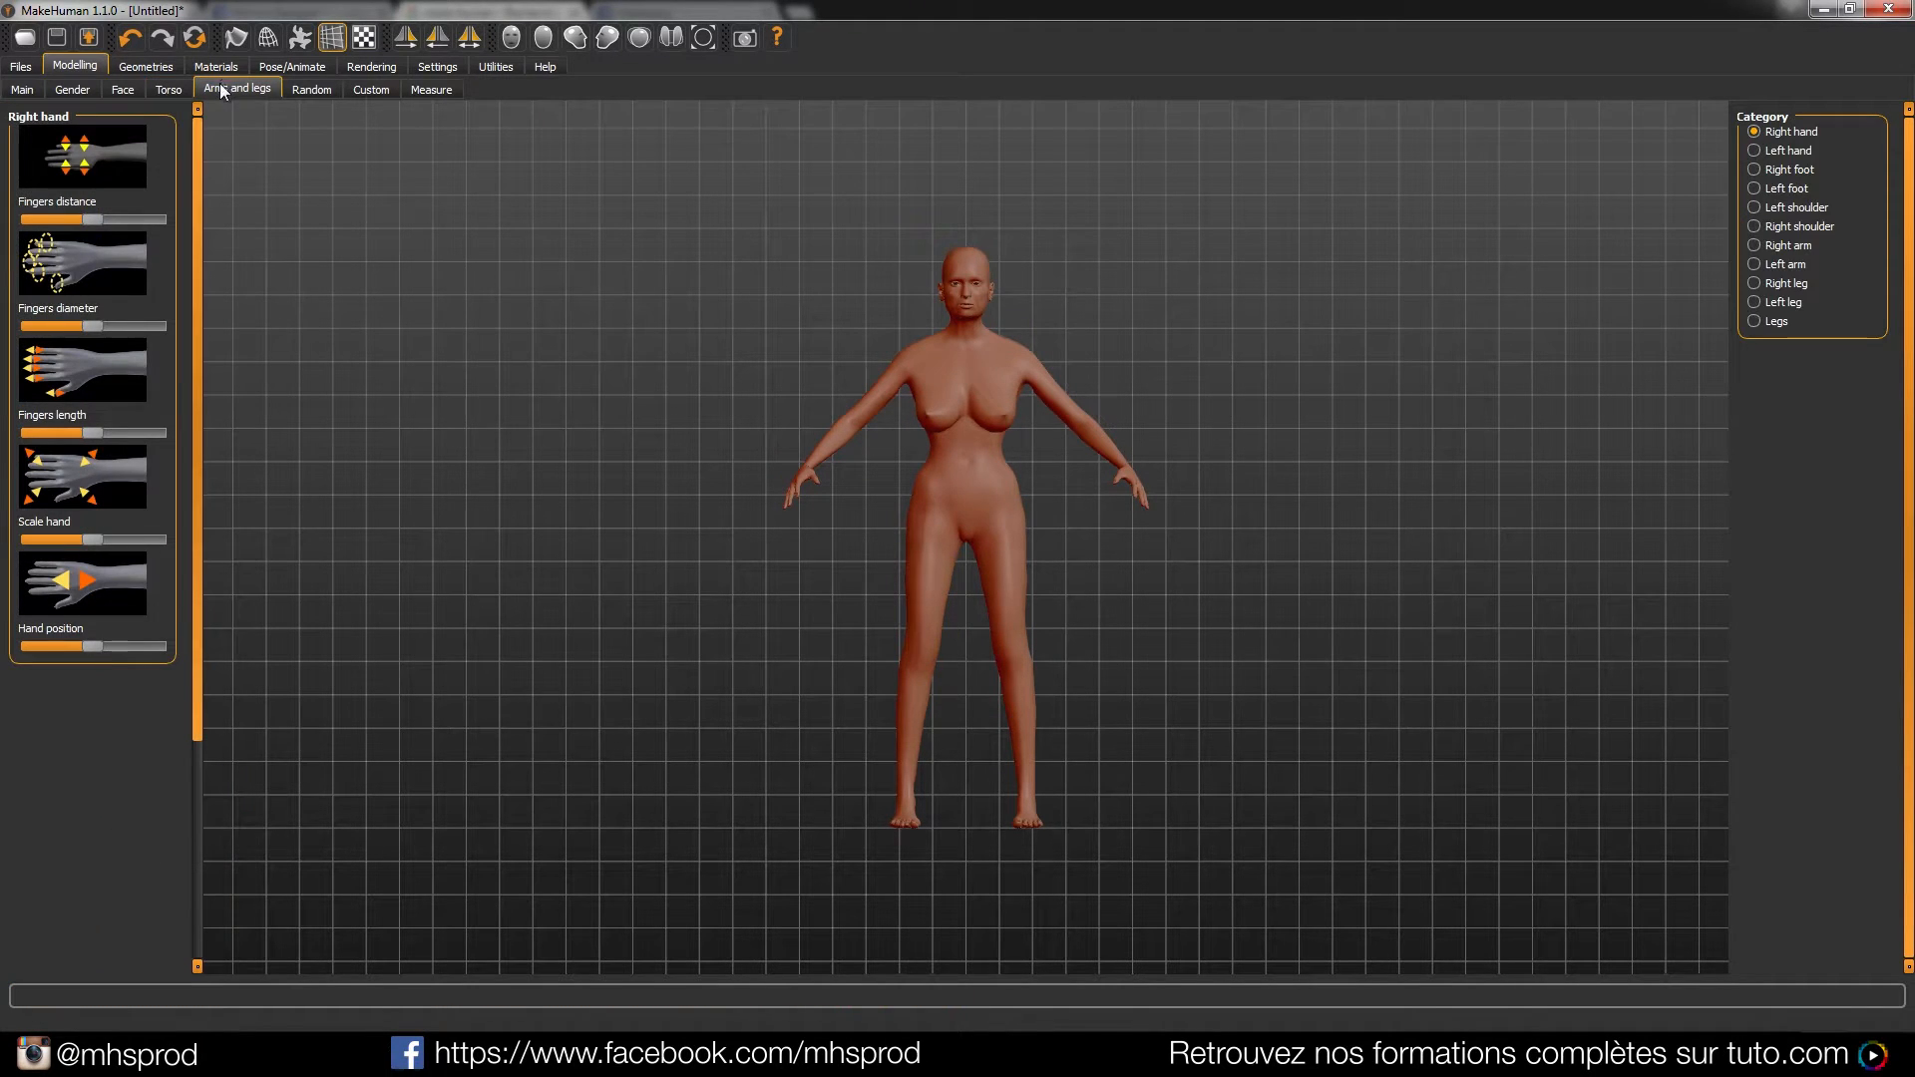
click(309, 89)
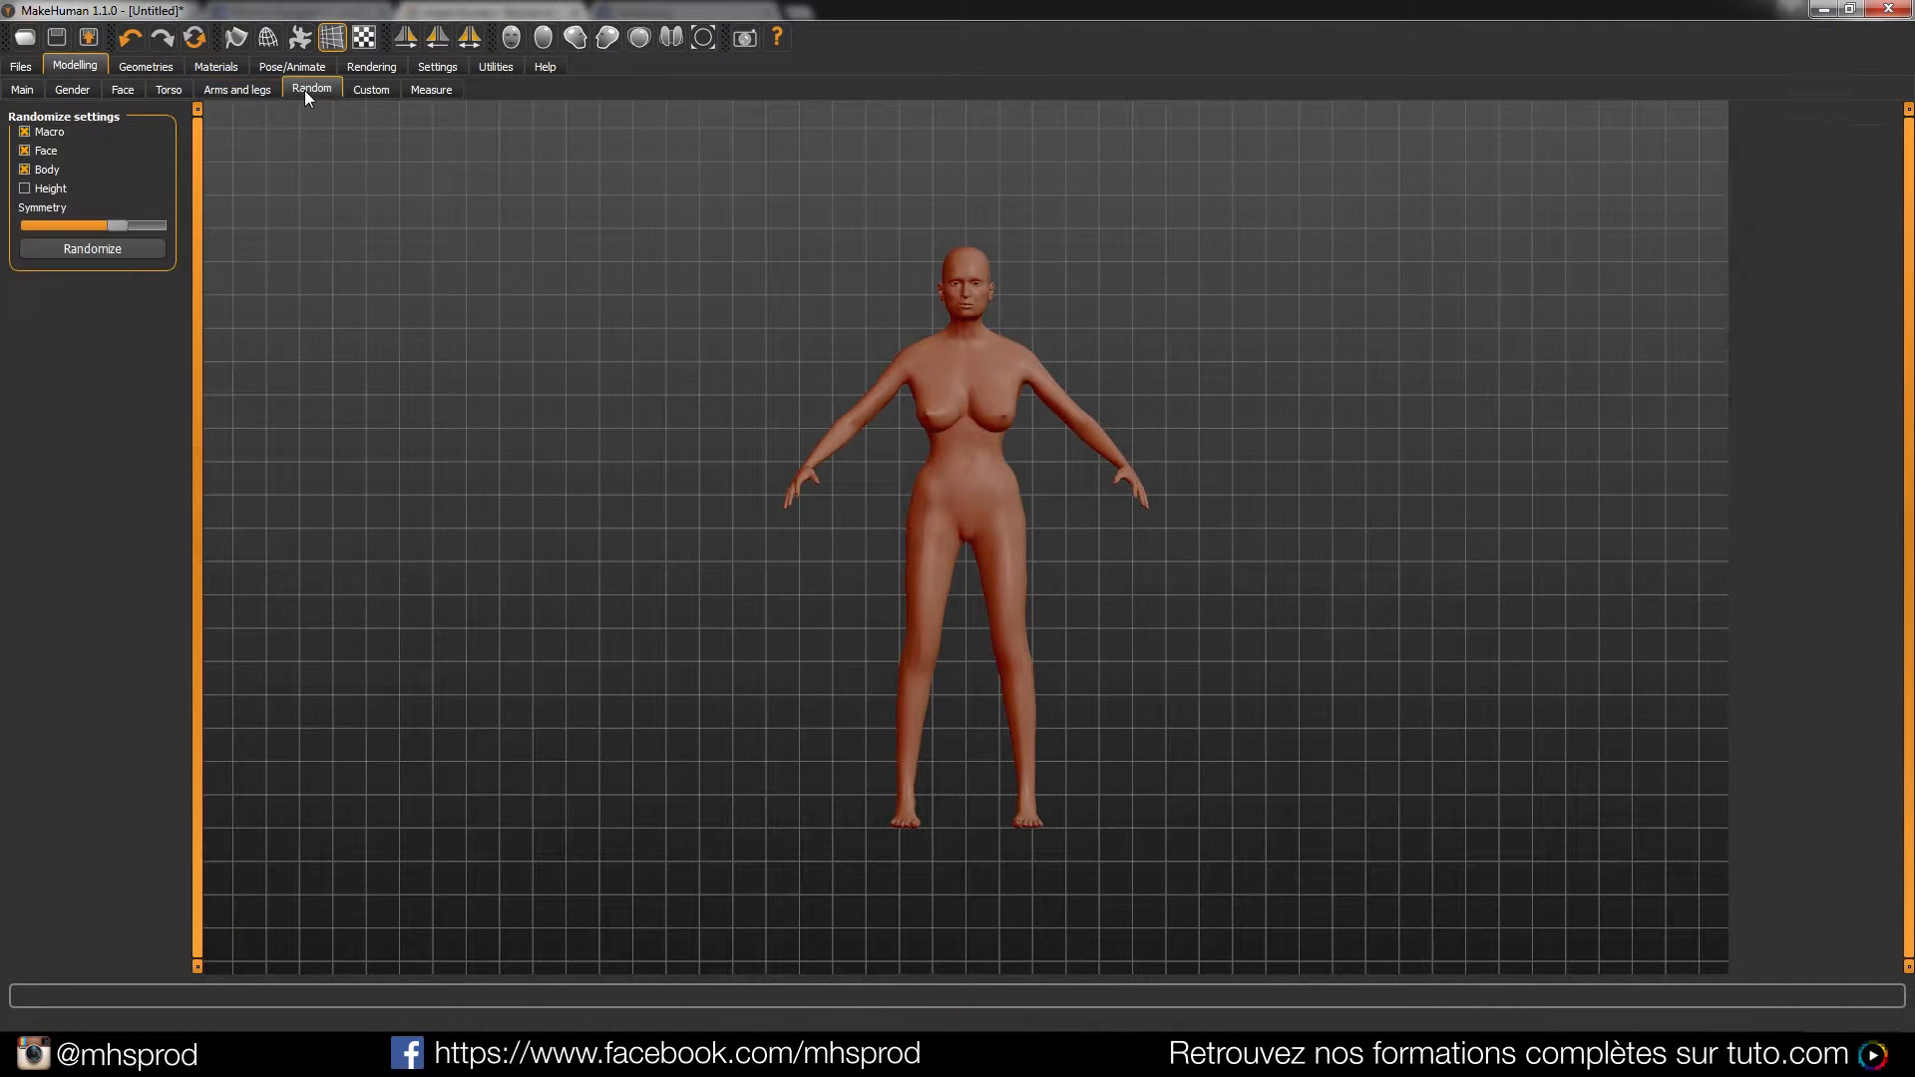
click(382, 91)
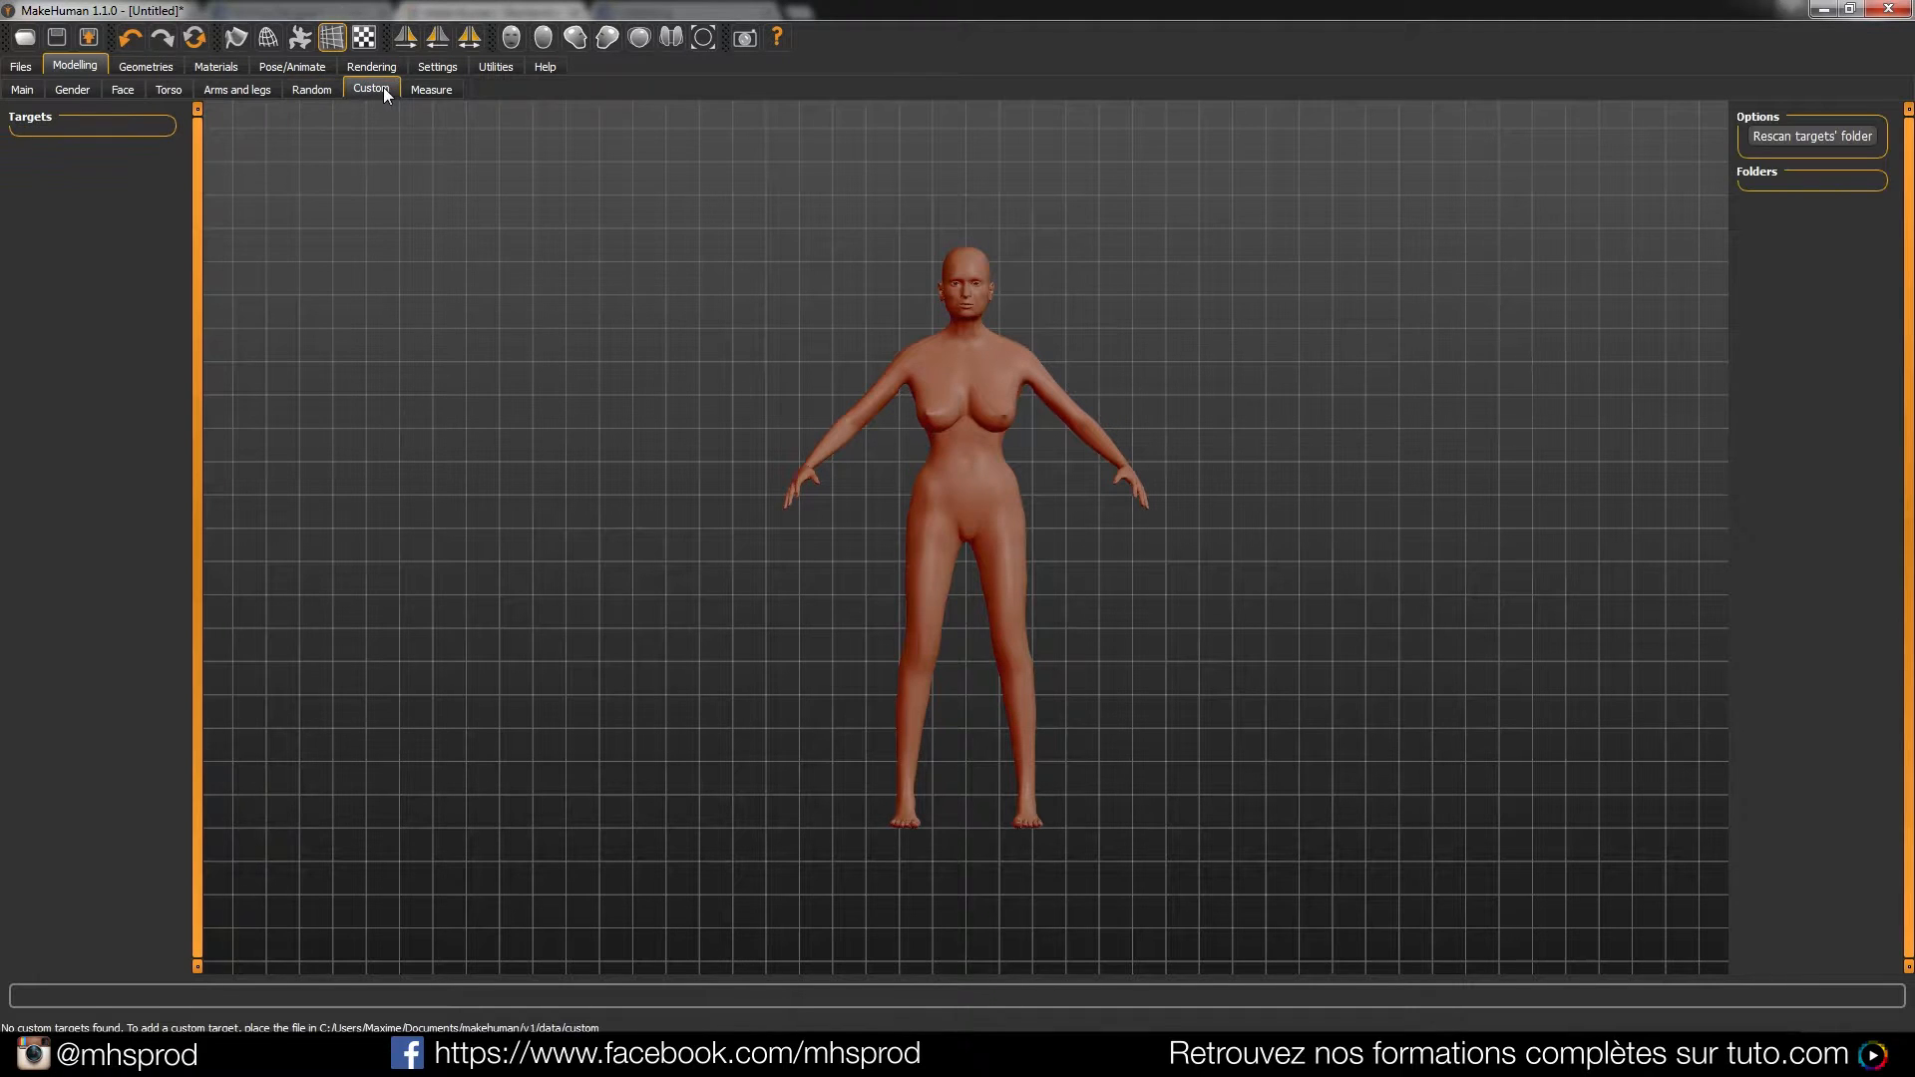
Reduce the neck height to 9.26 cm and the neck circumference to about 29.9 cm
click(421, 92)
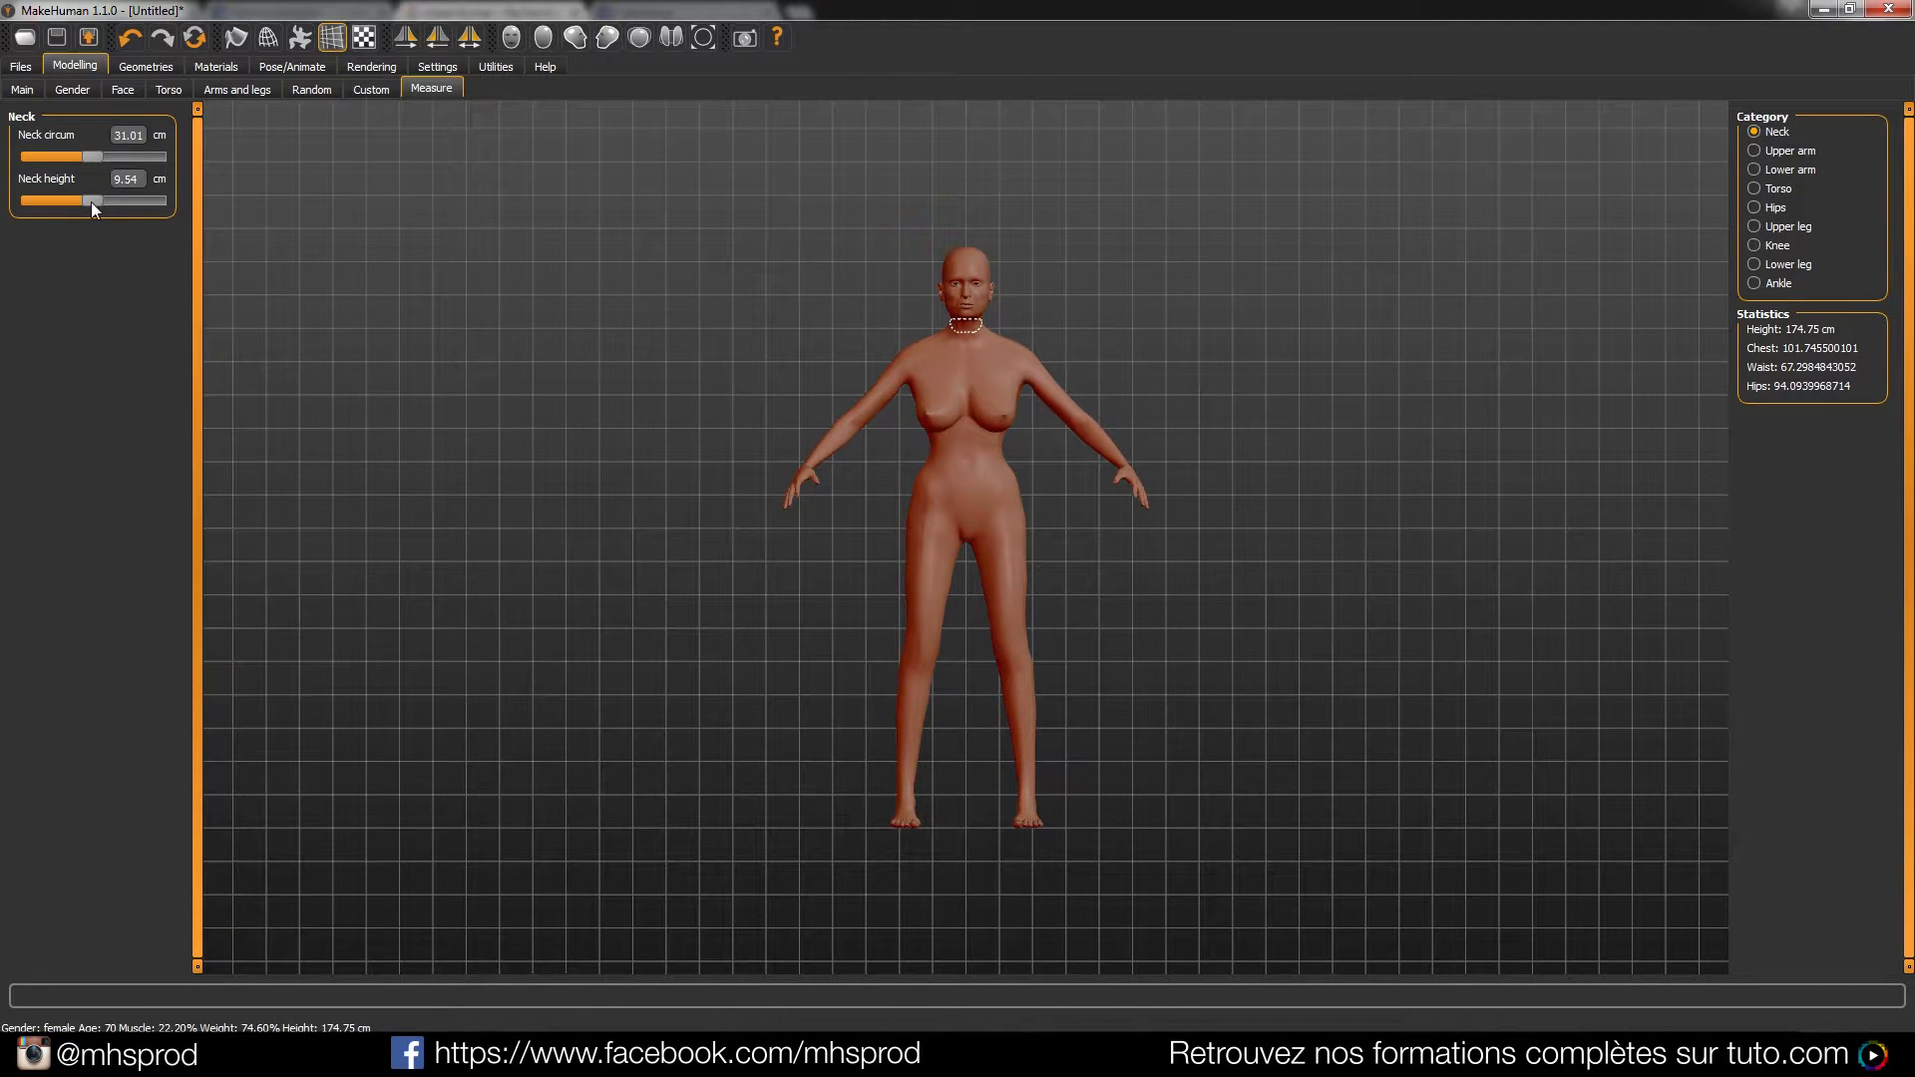
drag(91, 201, 73, 156)
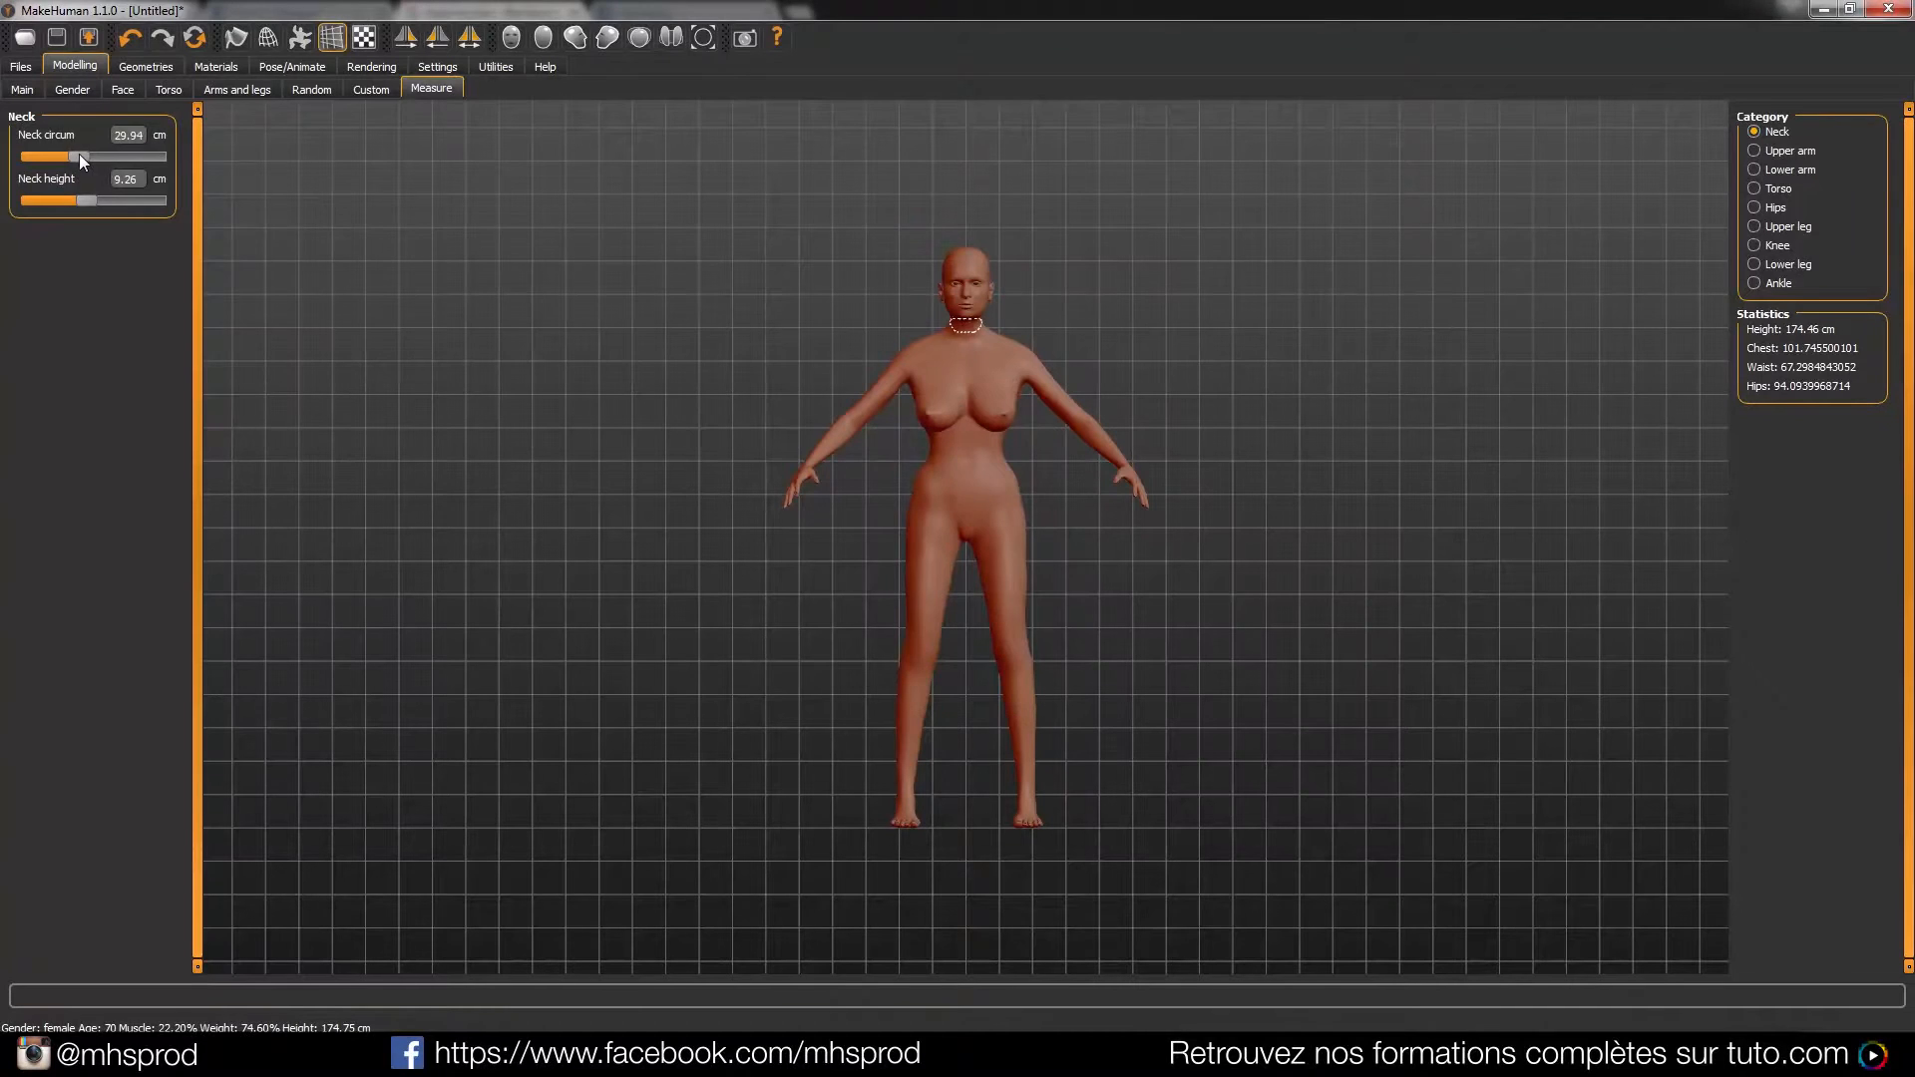
Look through the available clothes geometries and bring up the skin material choices
click(138, 66)
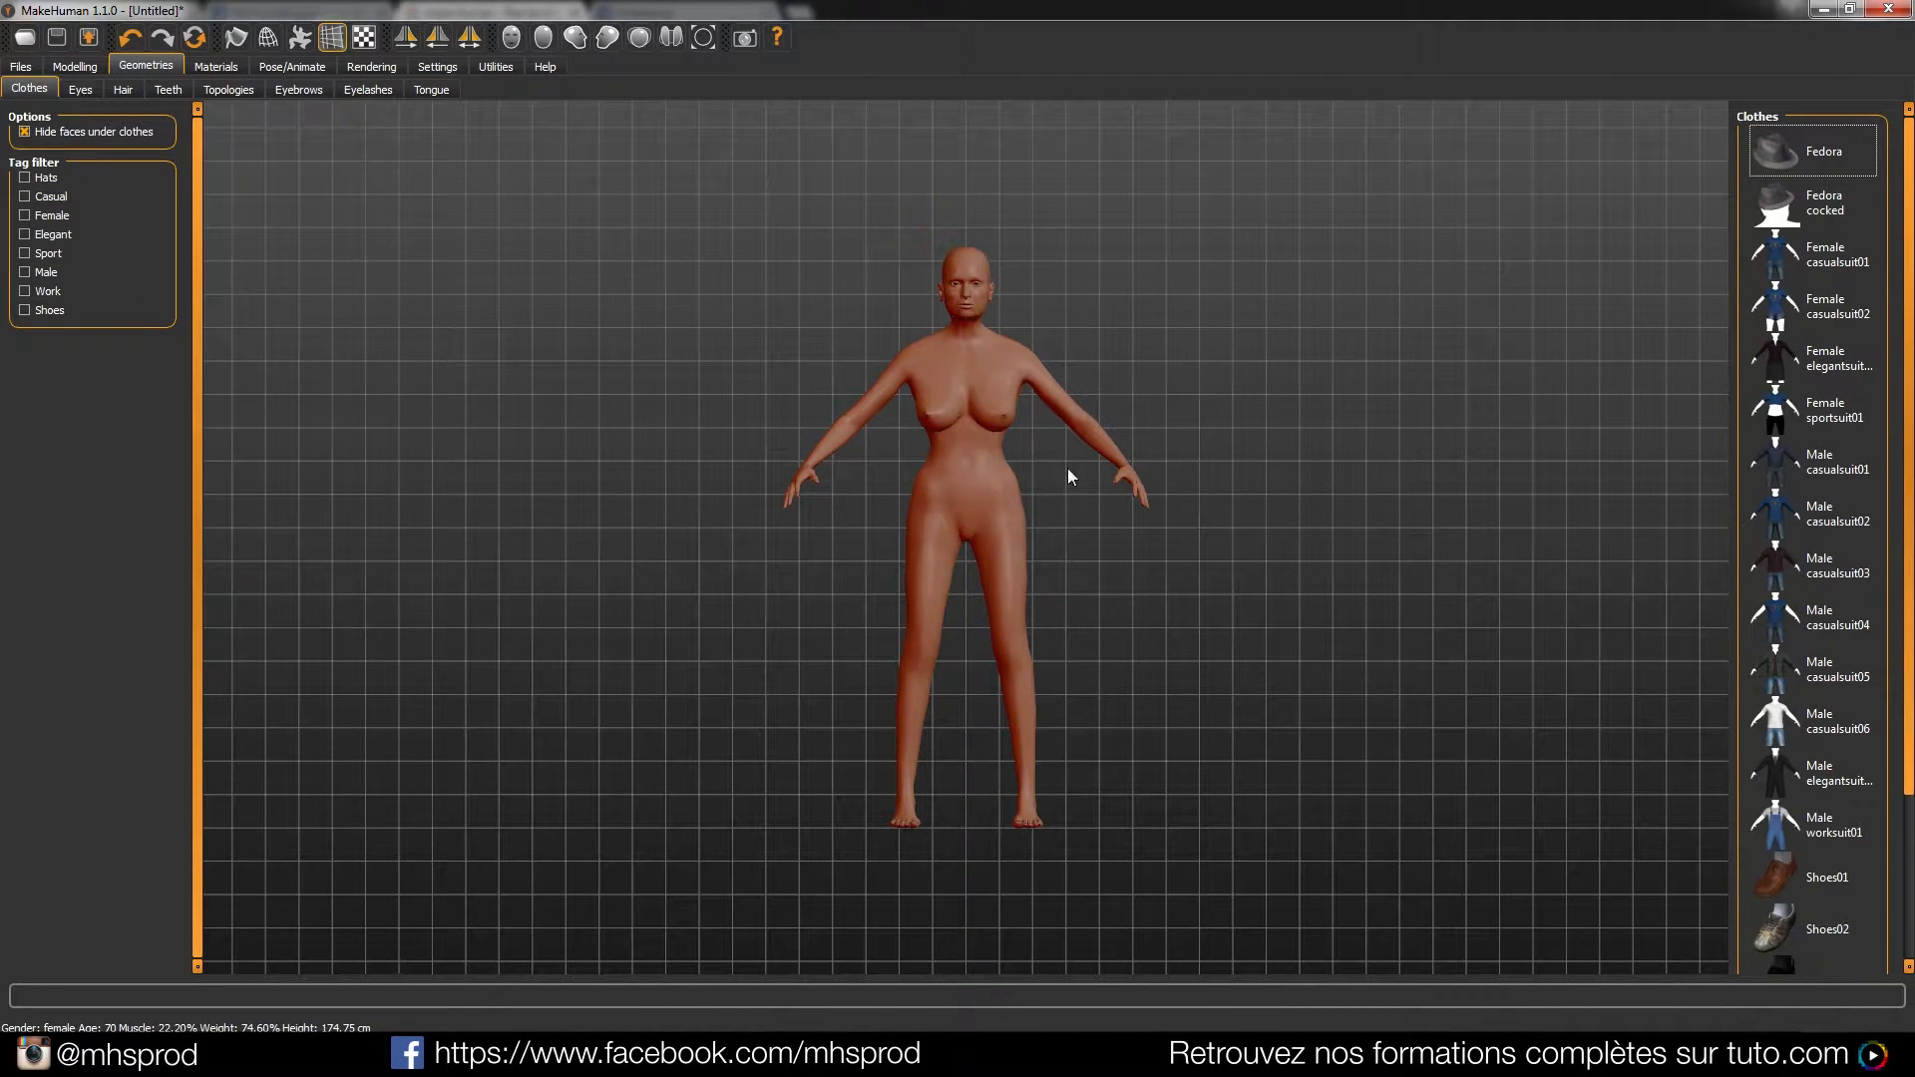
scroll(1907, 167, down, 3)
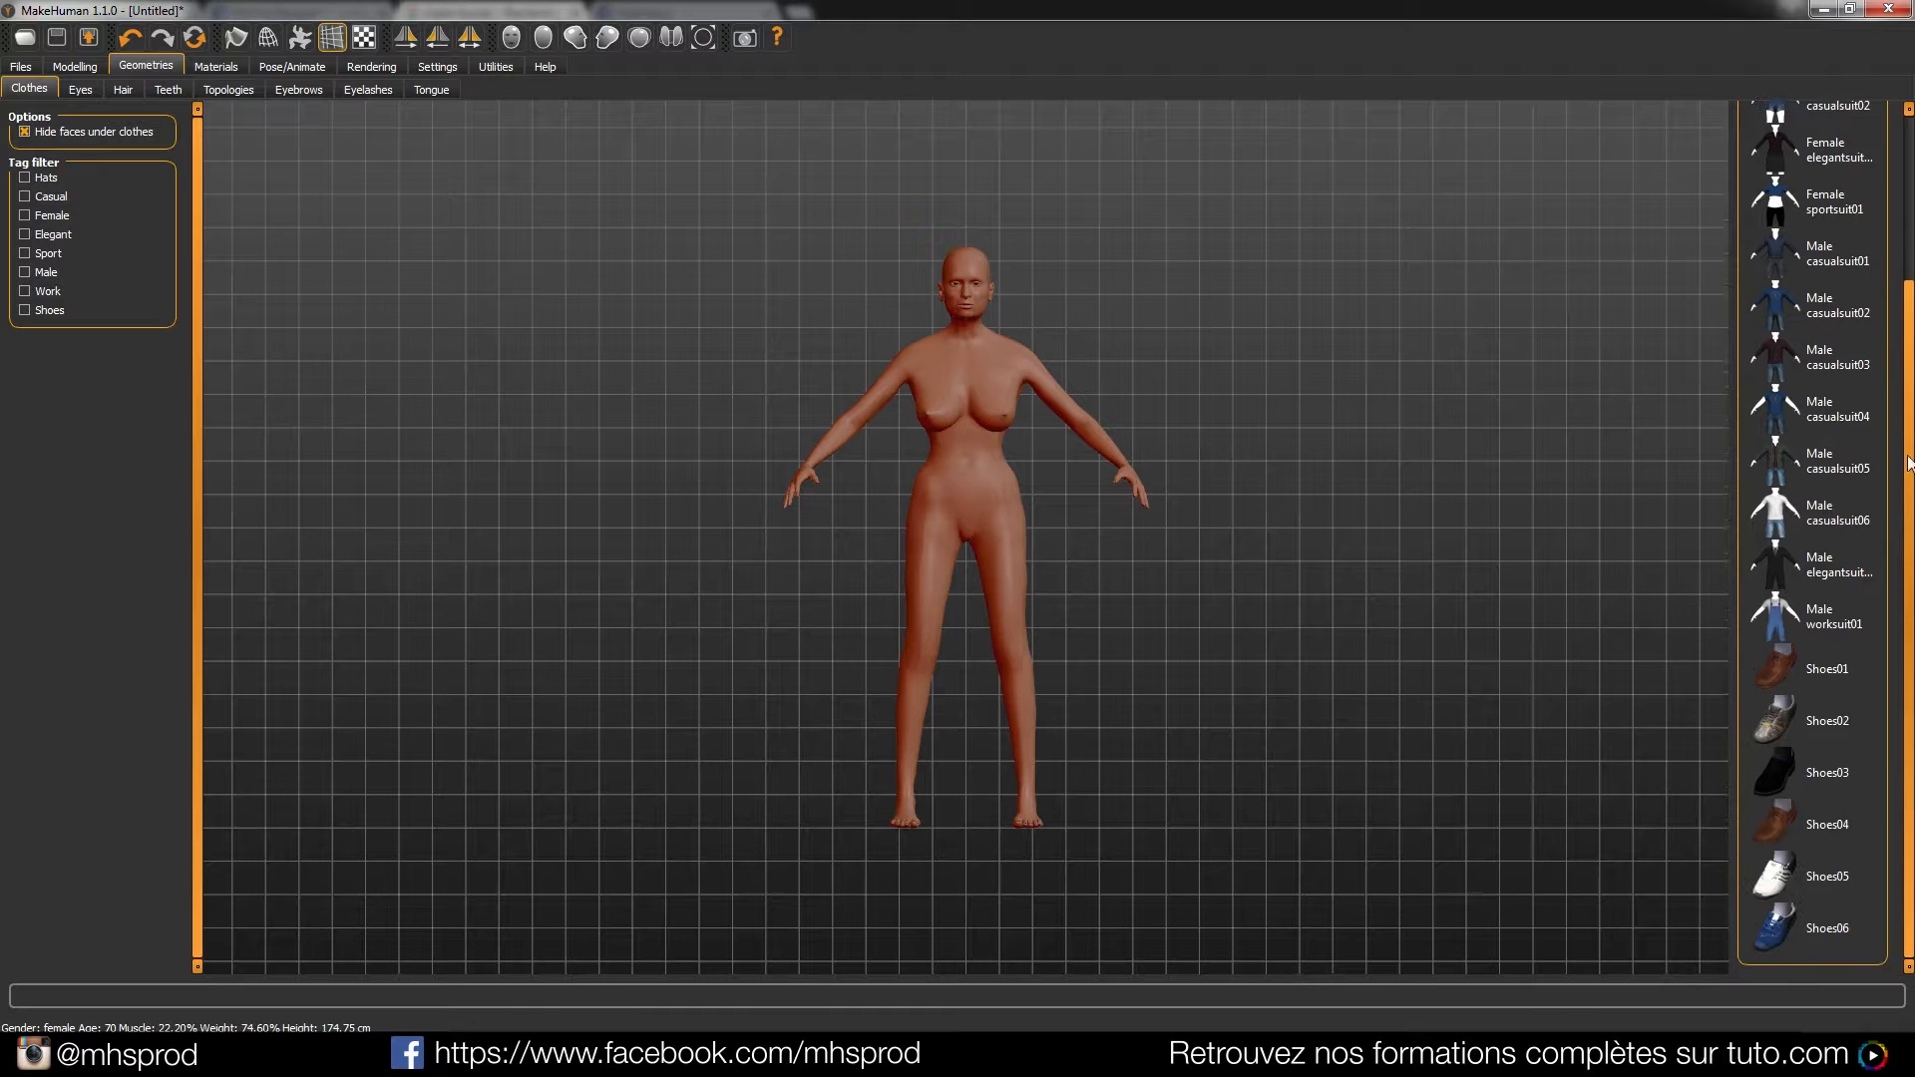
scroll(1905, 339, up, 3)
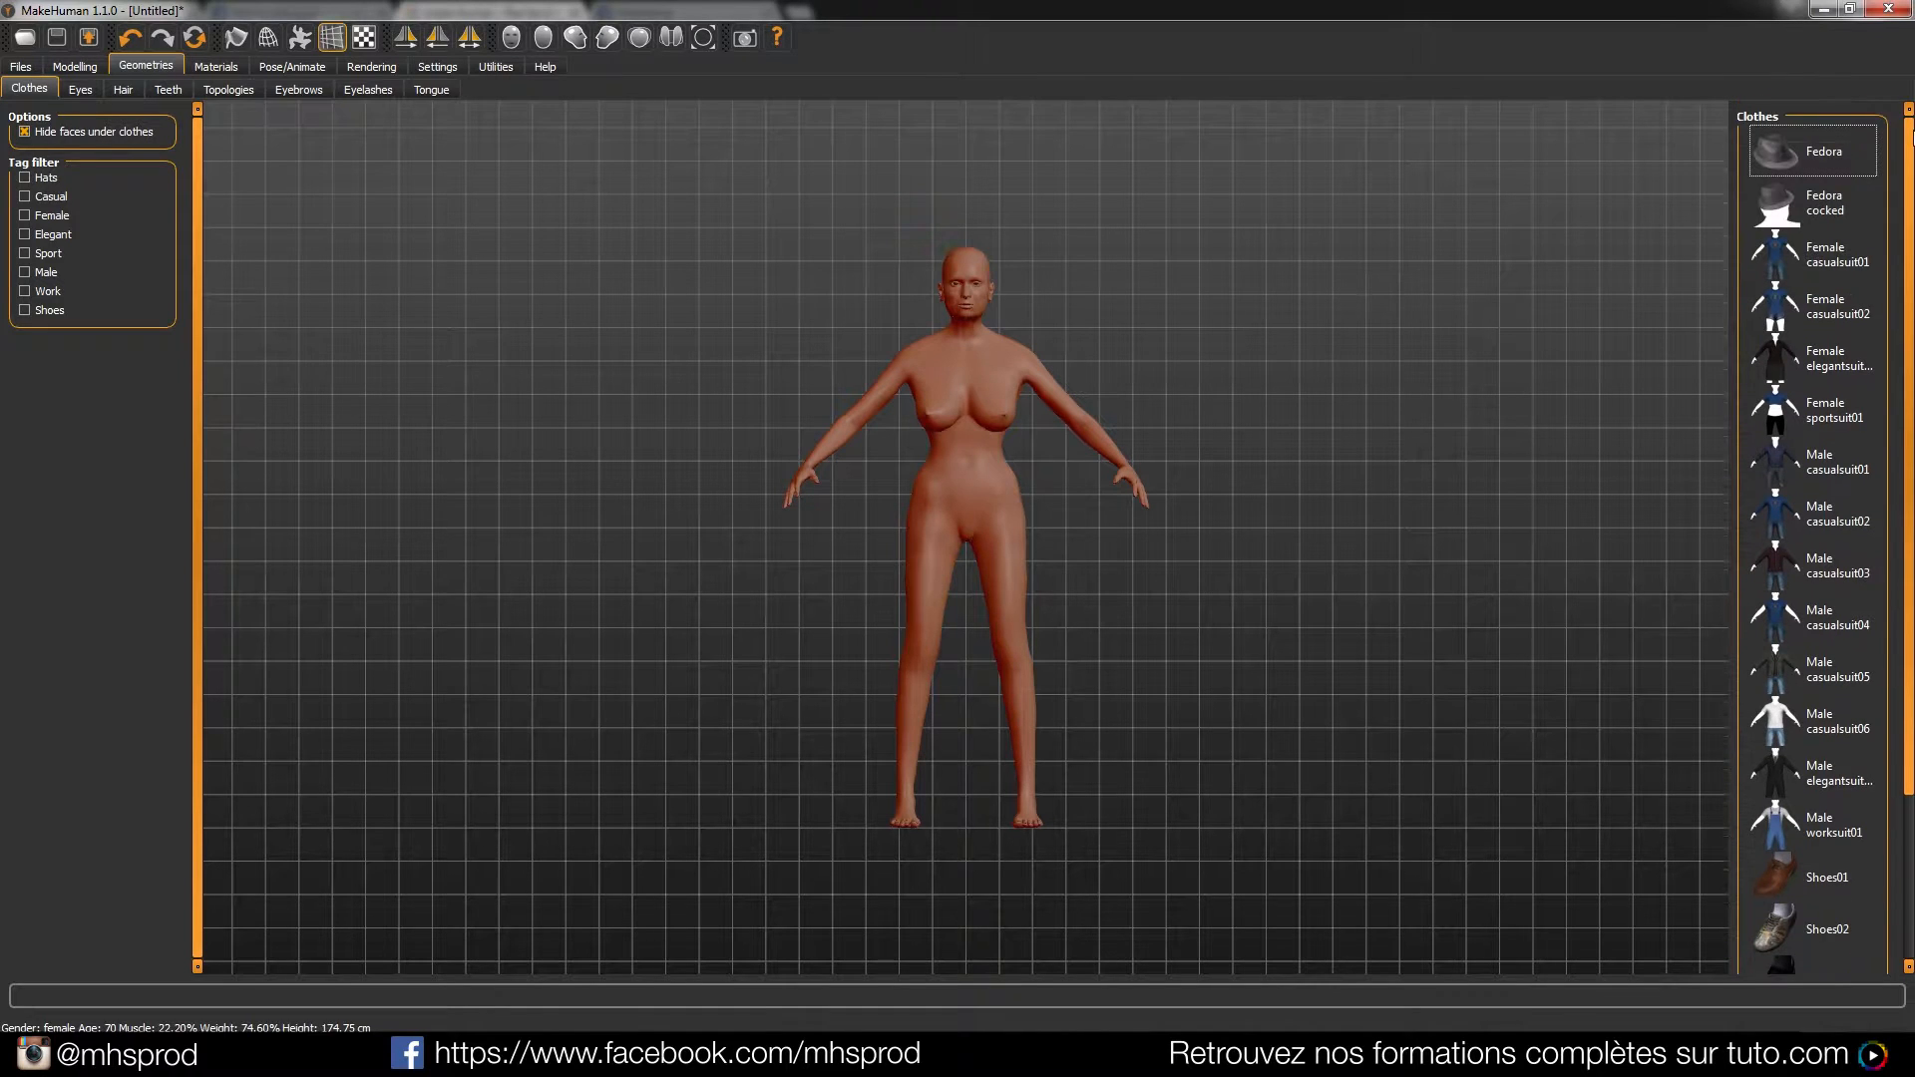
click(215, 66)
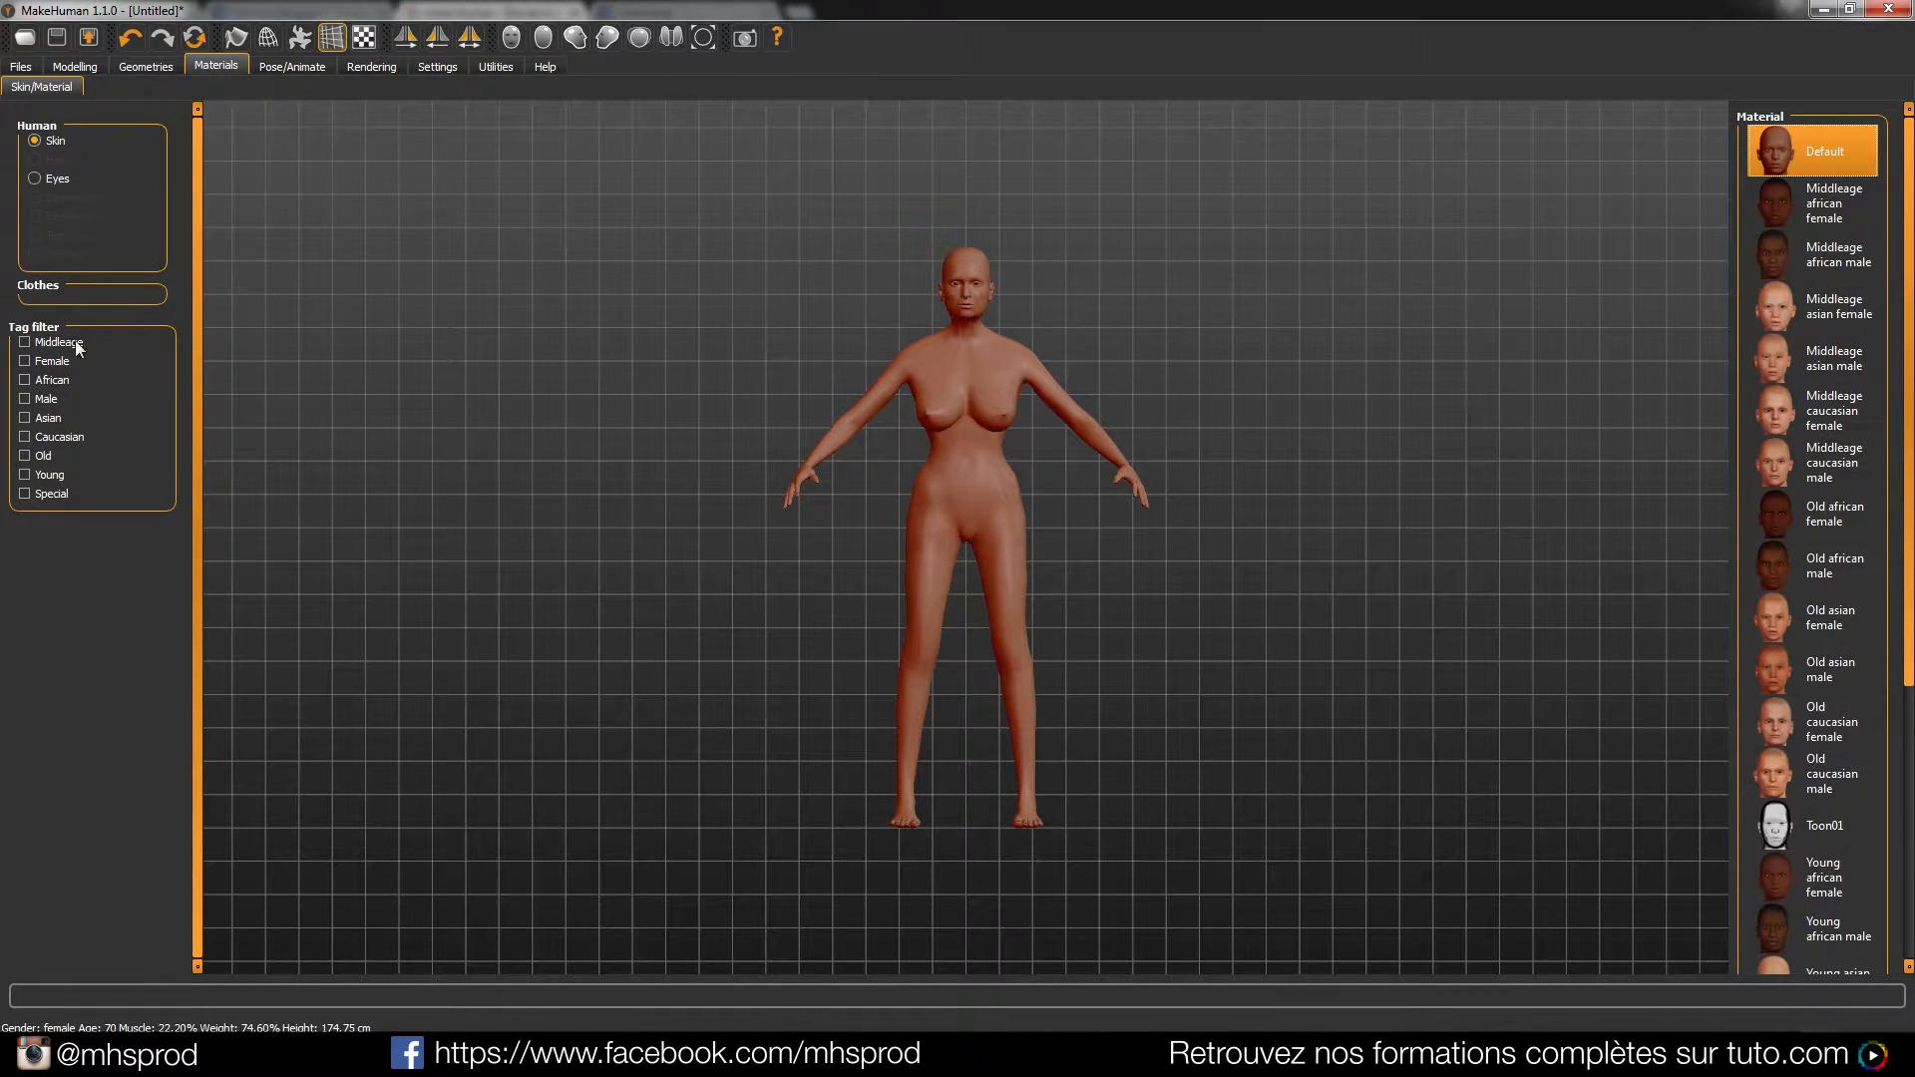
Look over the skin materials, then give the character the Default rig preset as its skeleton
drag(1907, 284, 1883, 209)
click(275, 66)
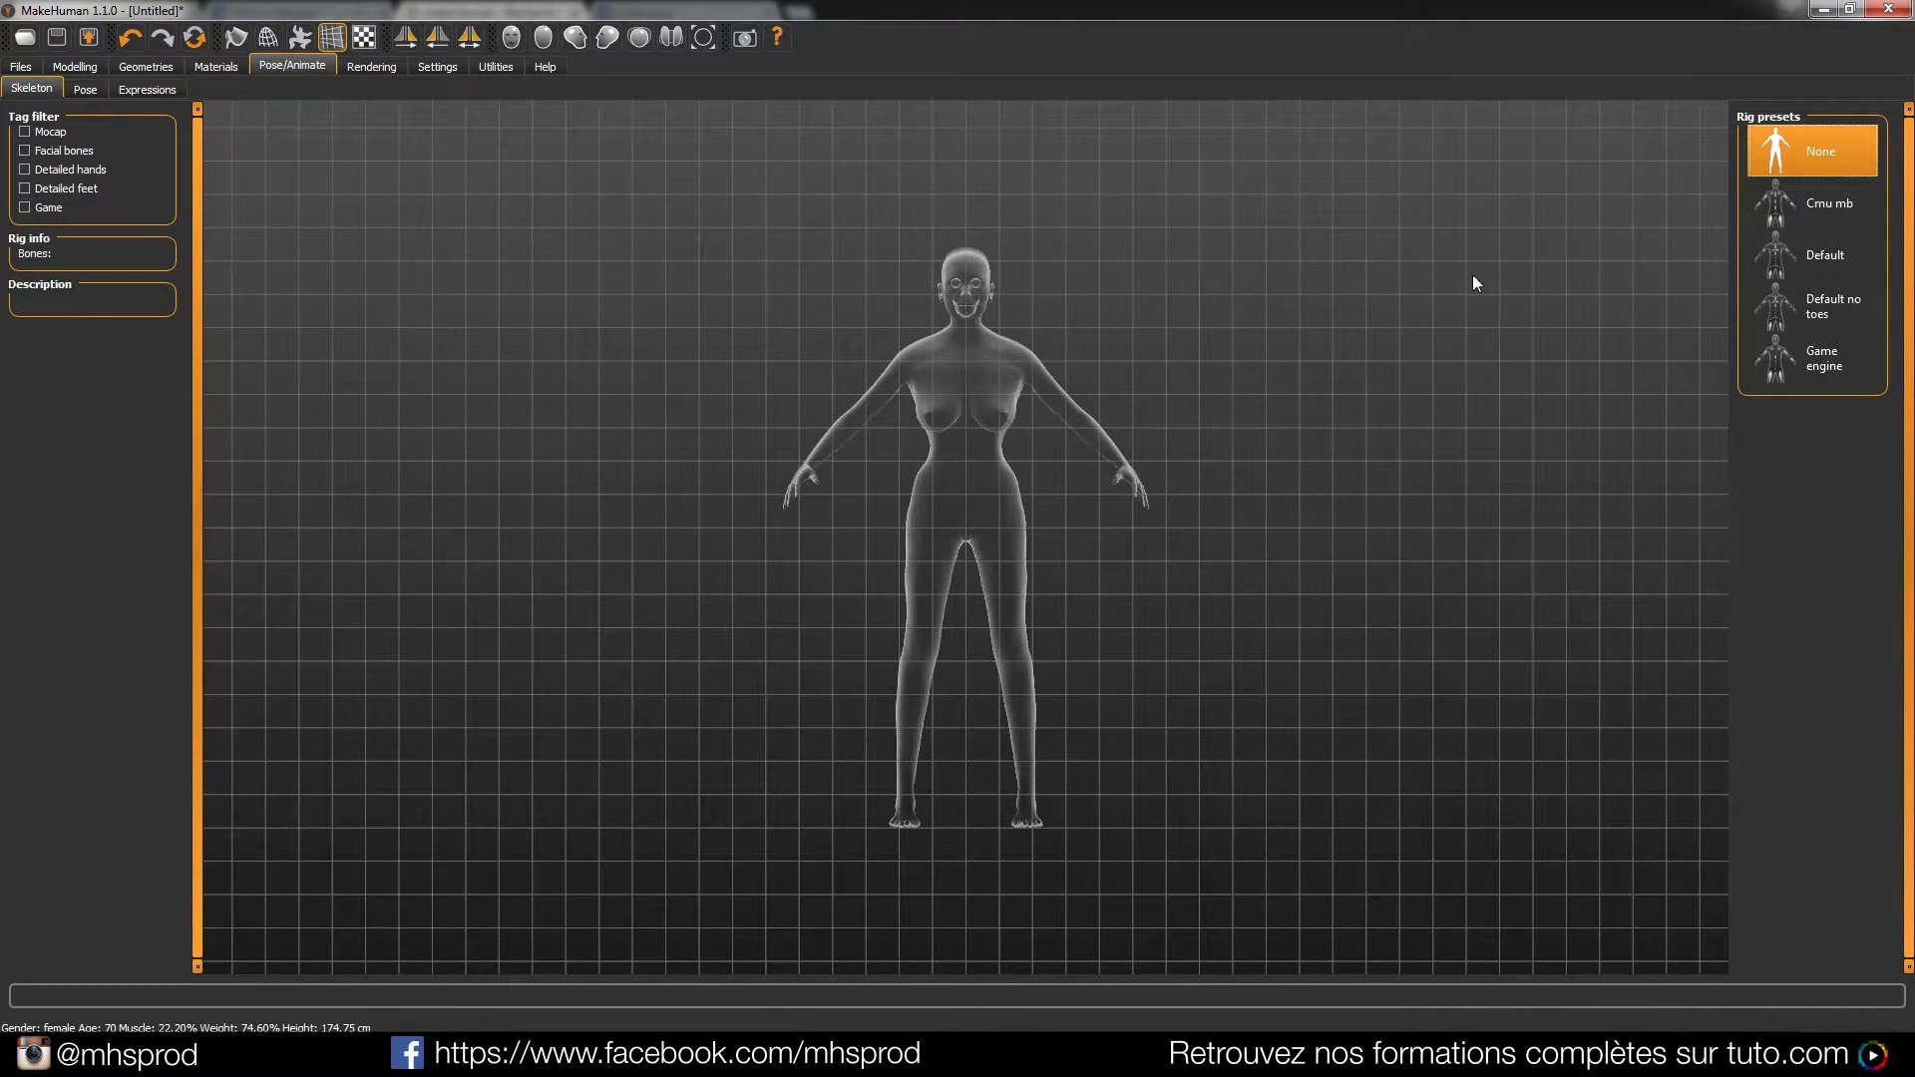
click(1821, 256)
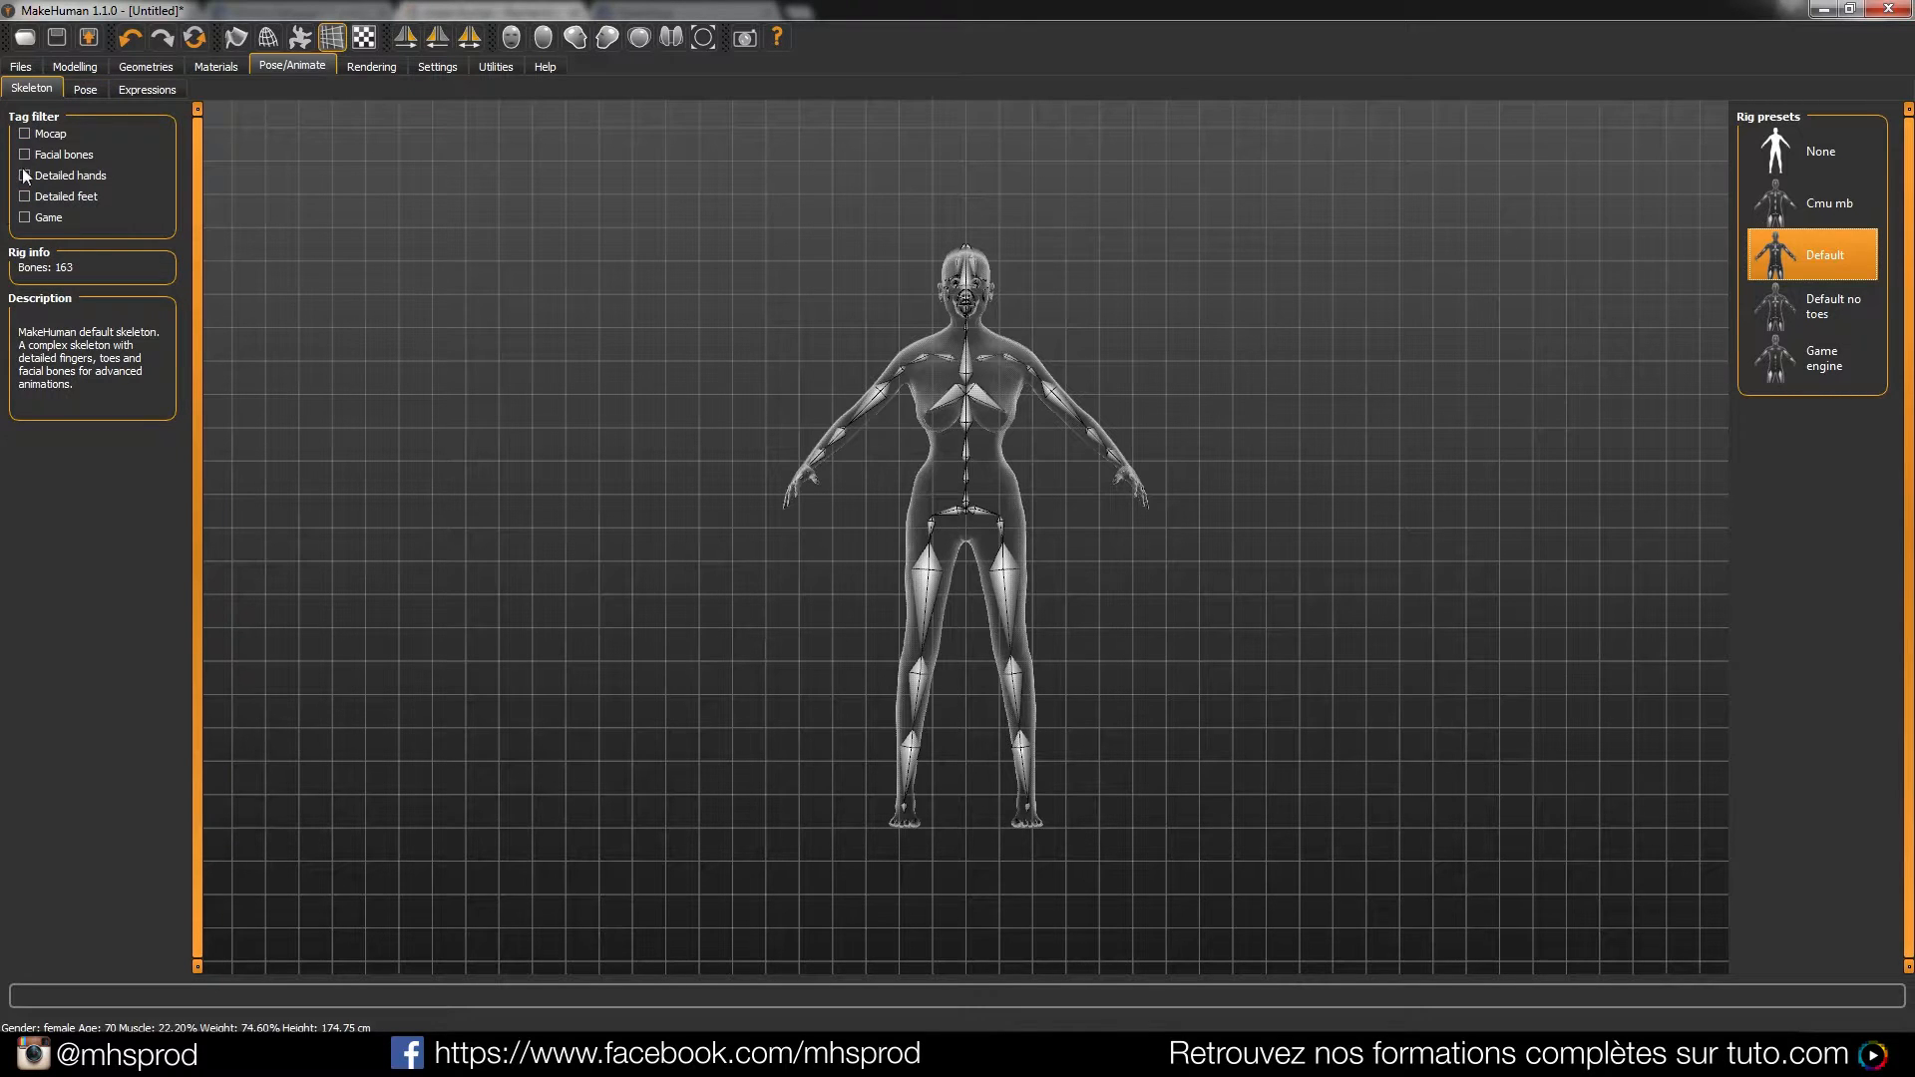
Look through the rendering options, general settings, utility logs and help resources
click(375, 65)
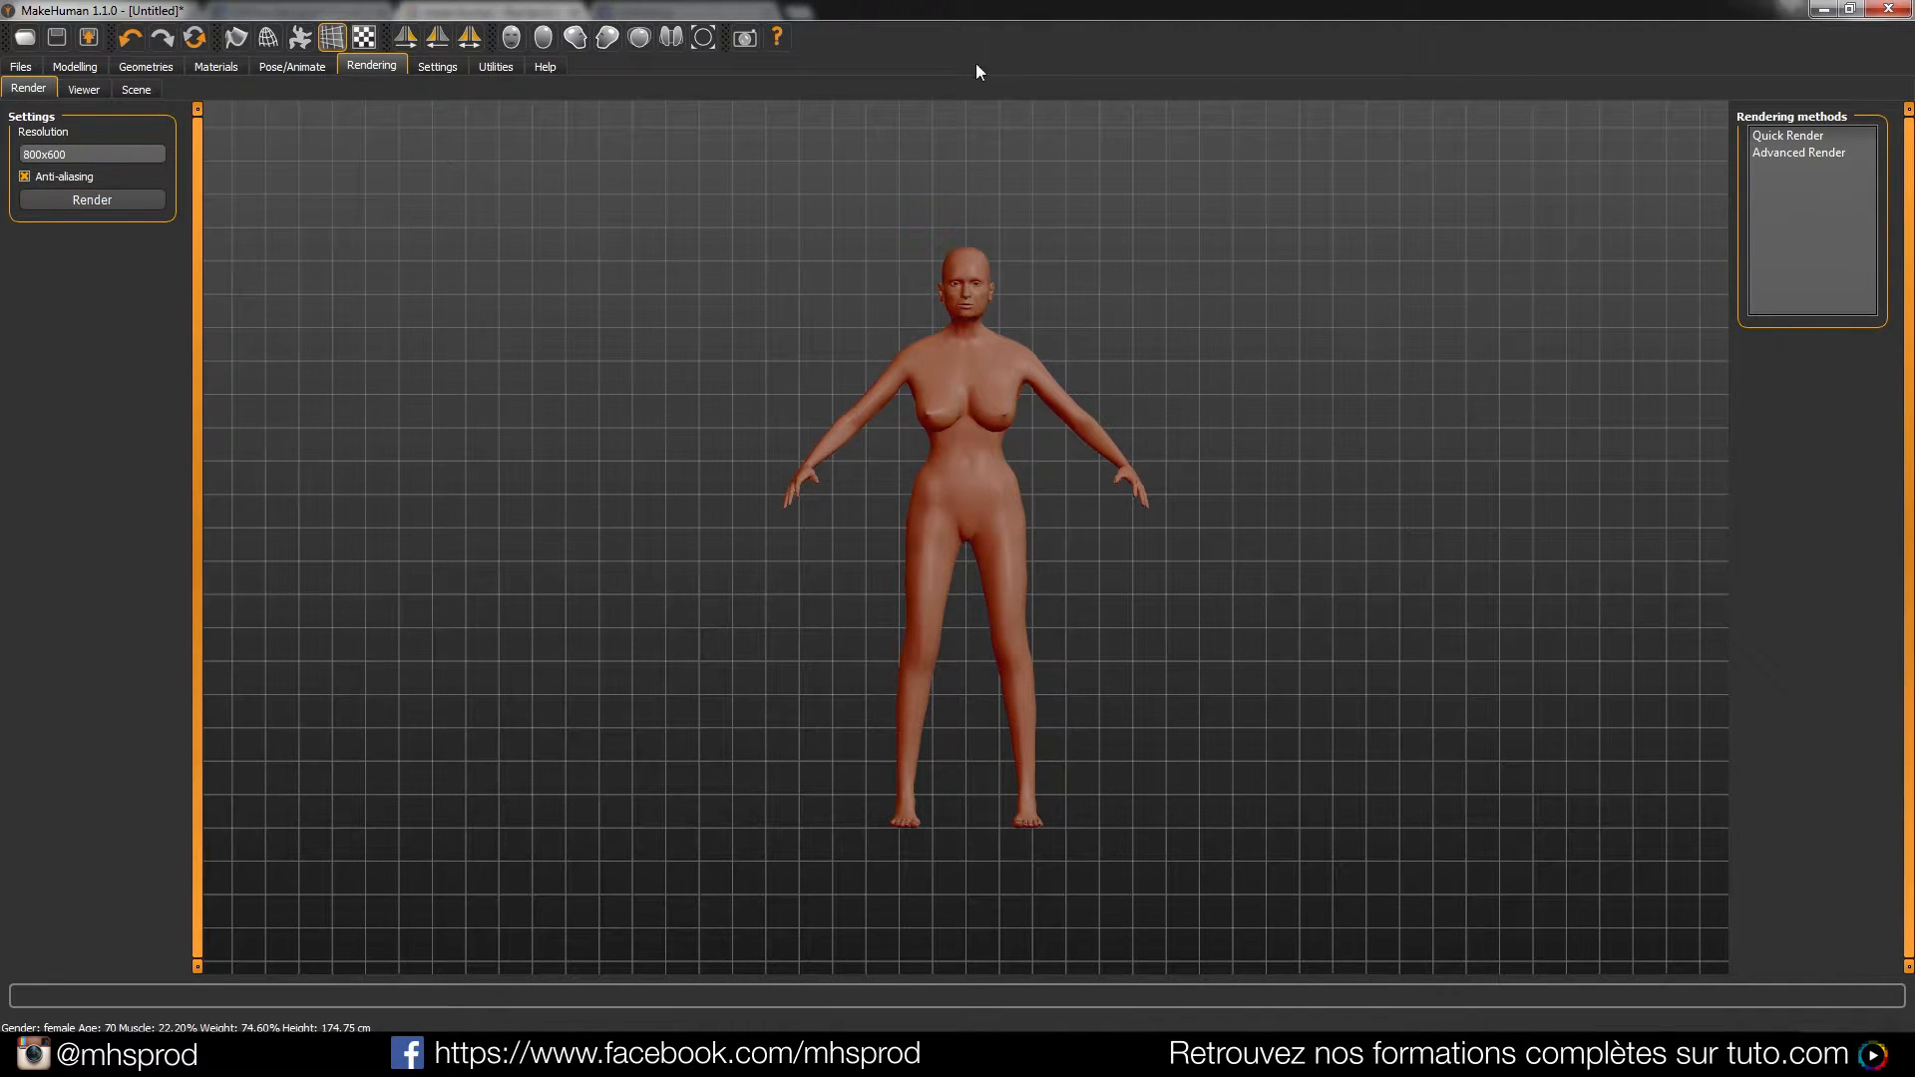
click(439, 67)
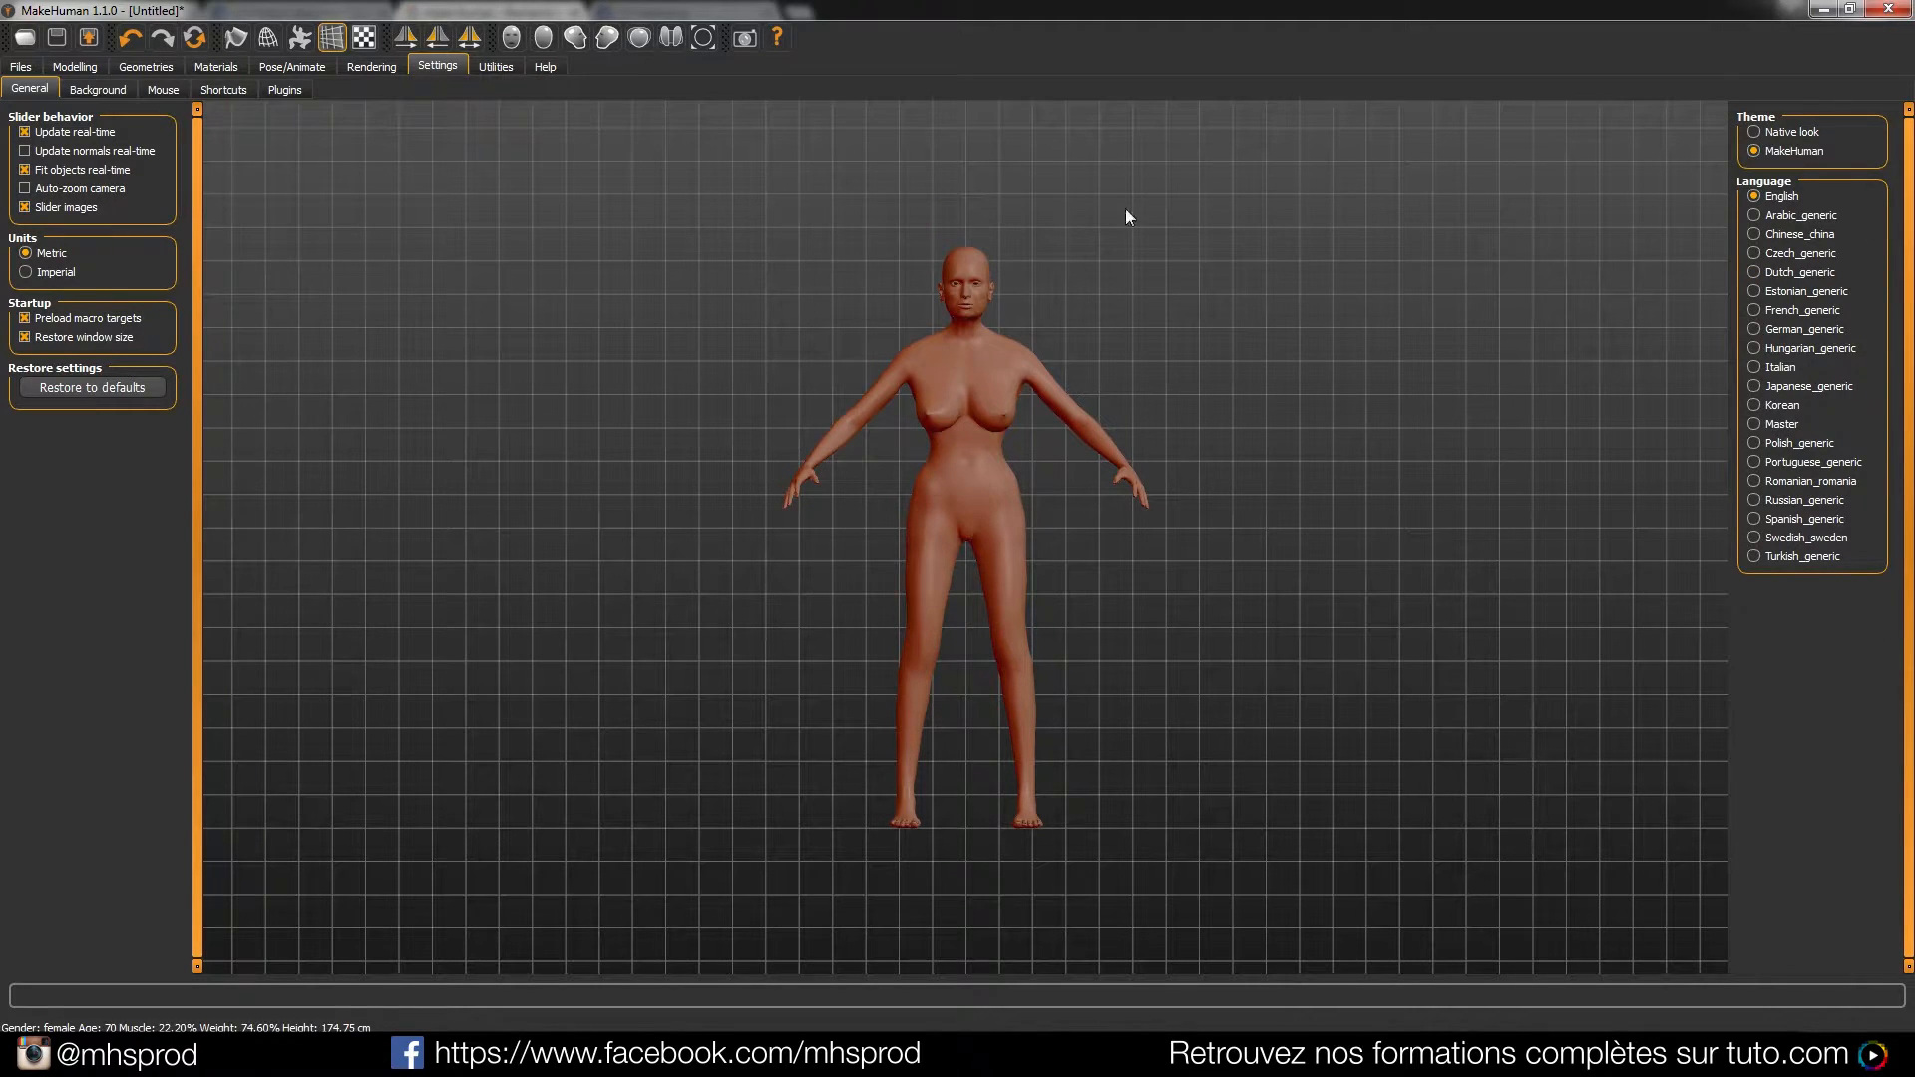
click(493, 70)
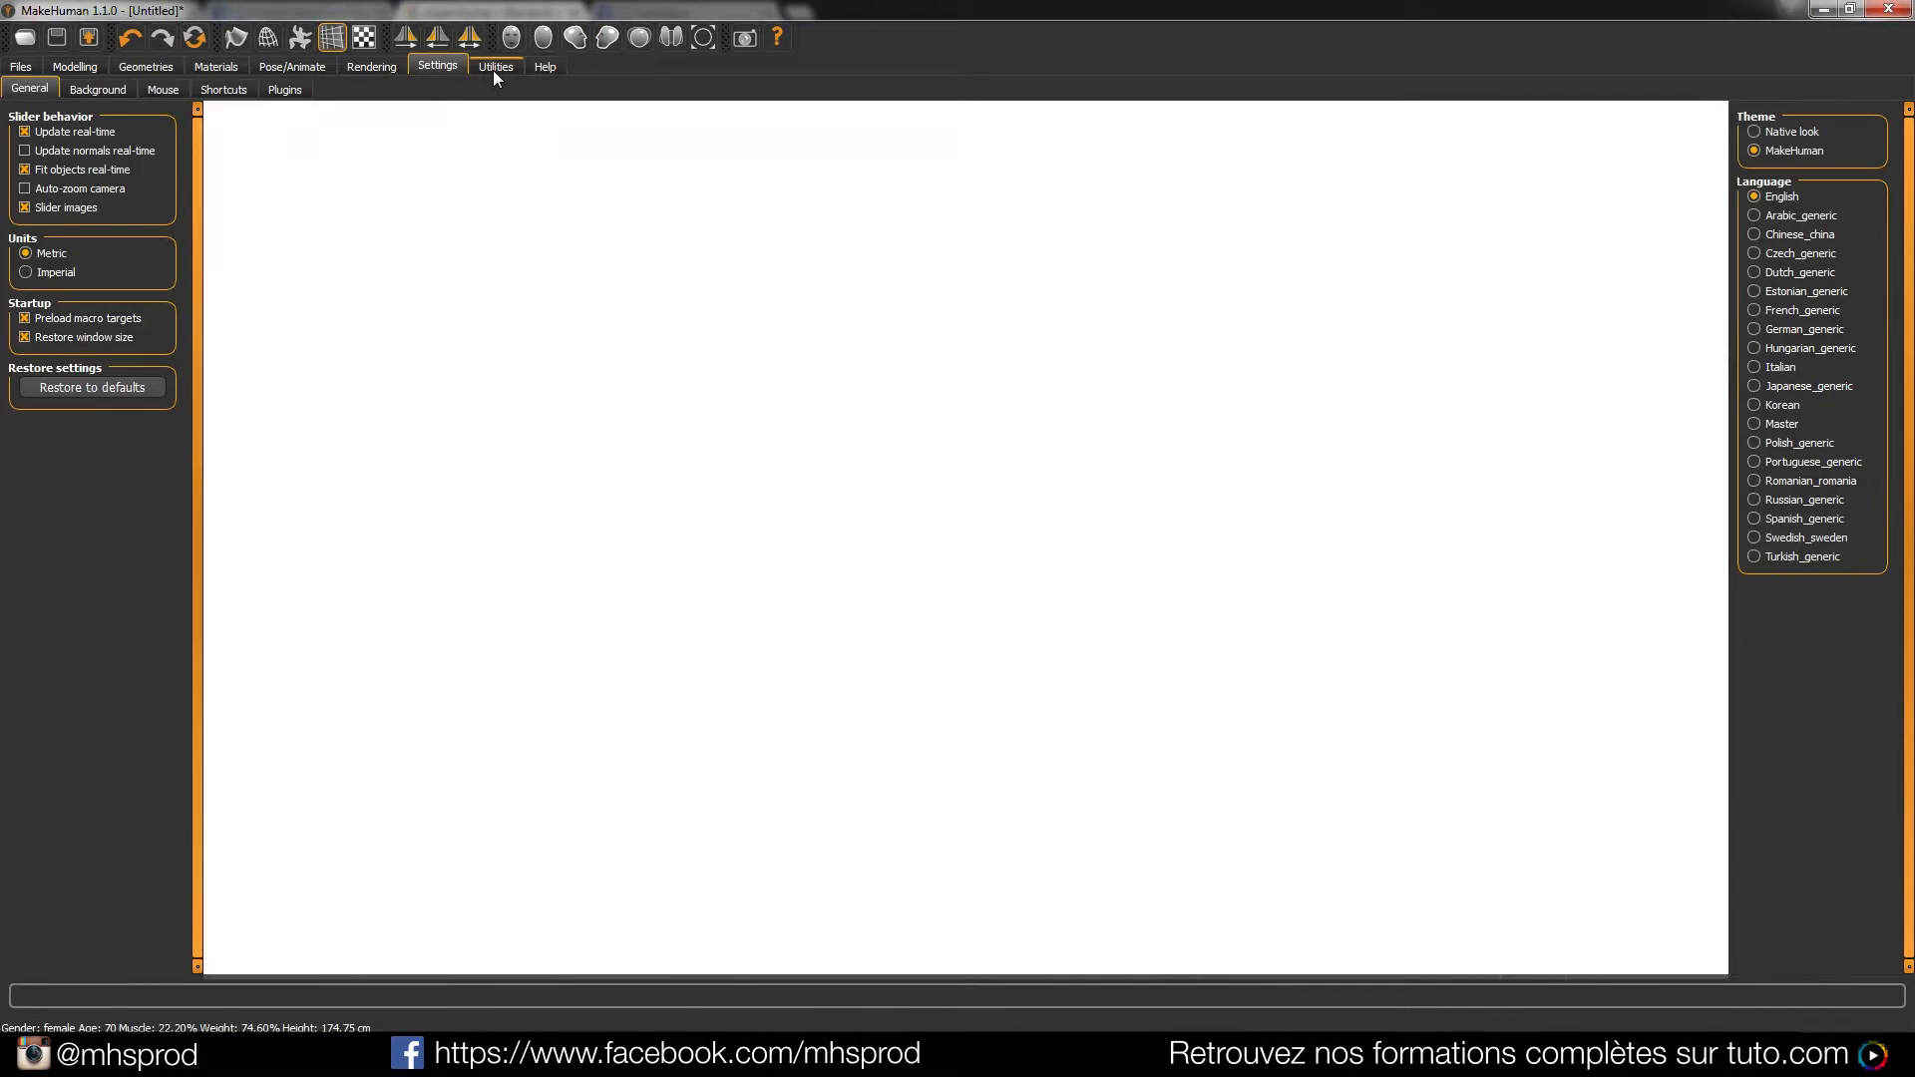
click(454, 69)
click(483, 68)
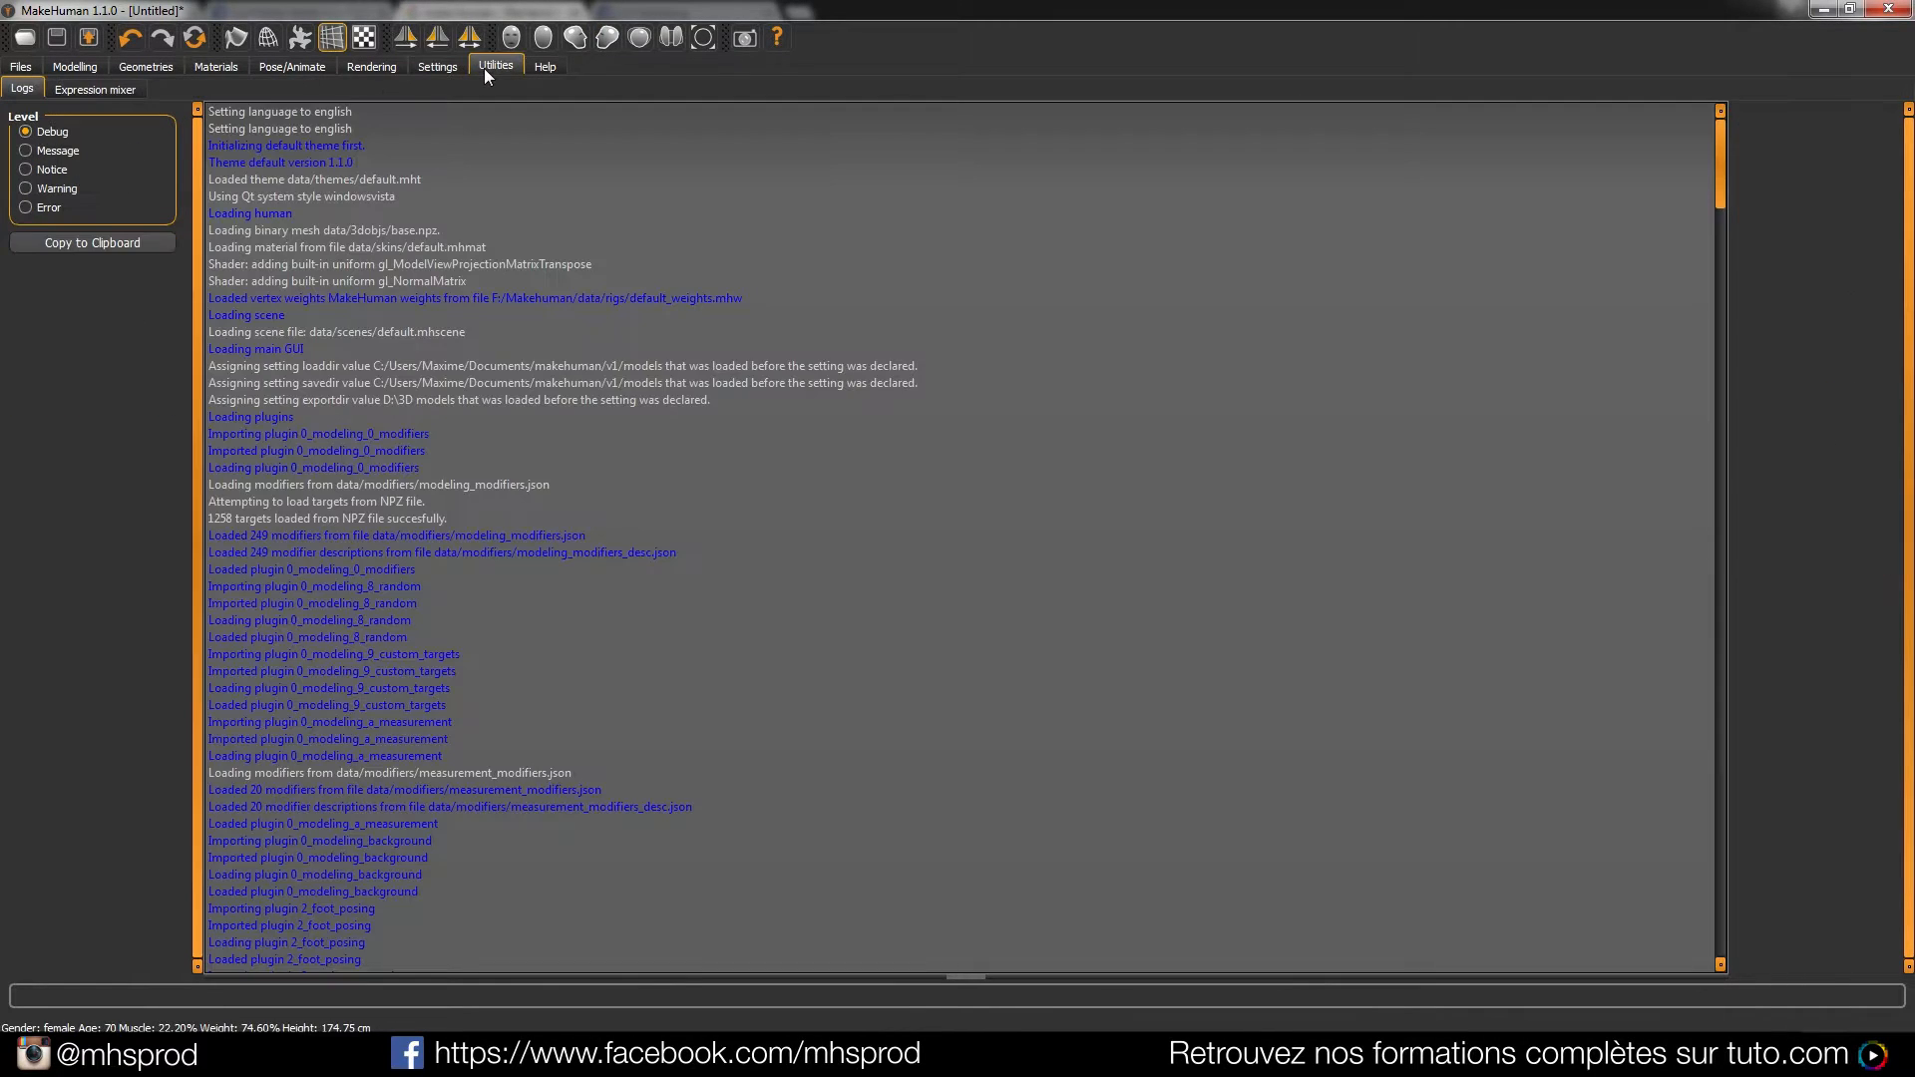
click(552, 68)
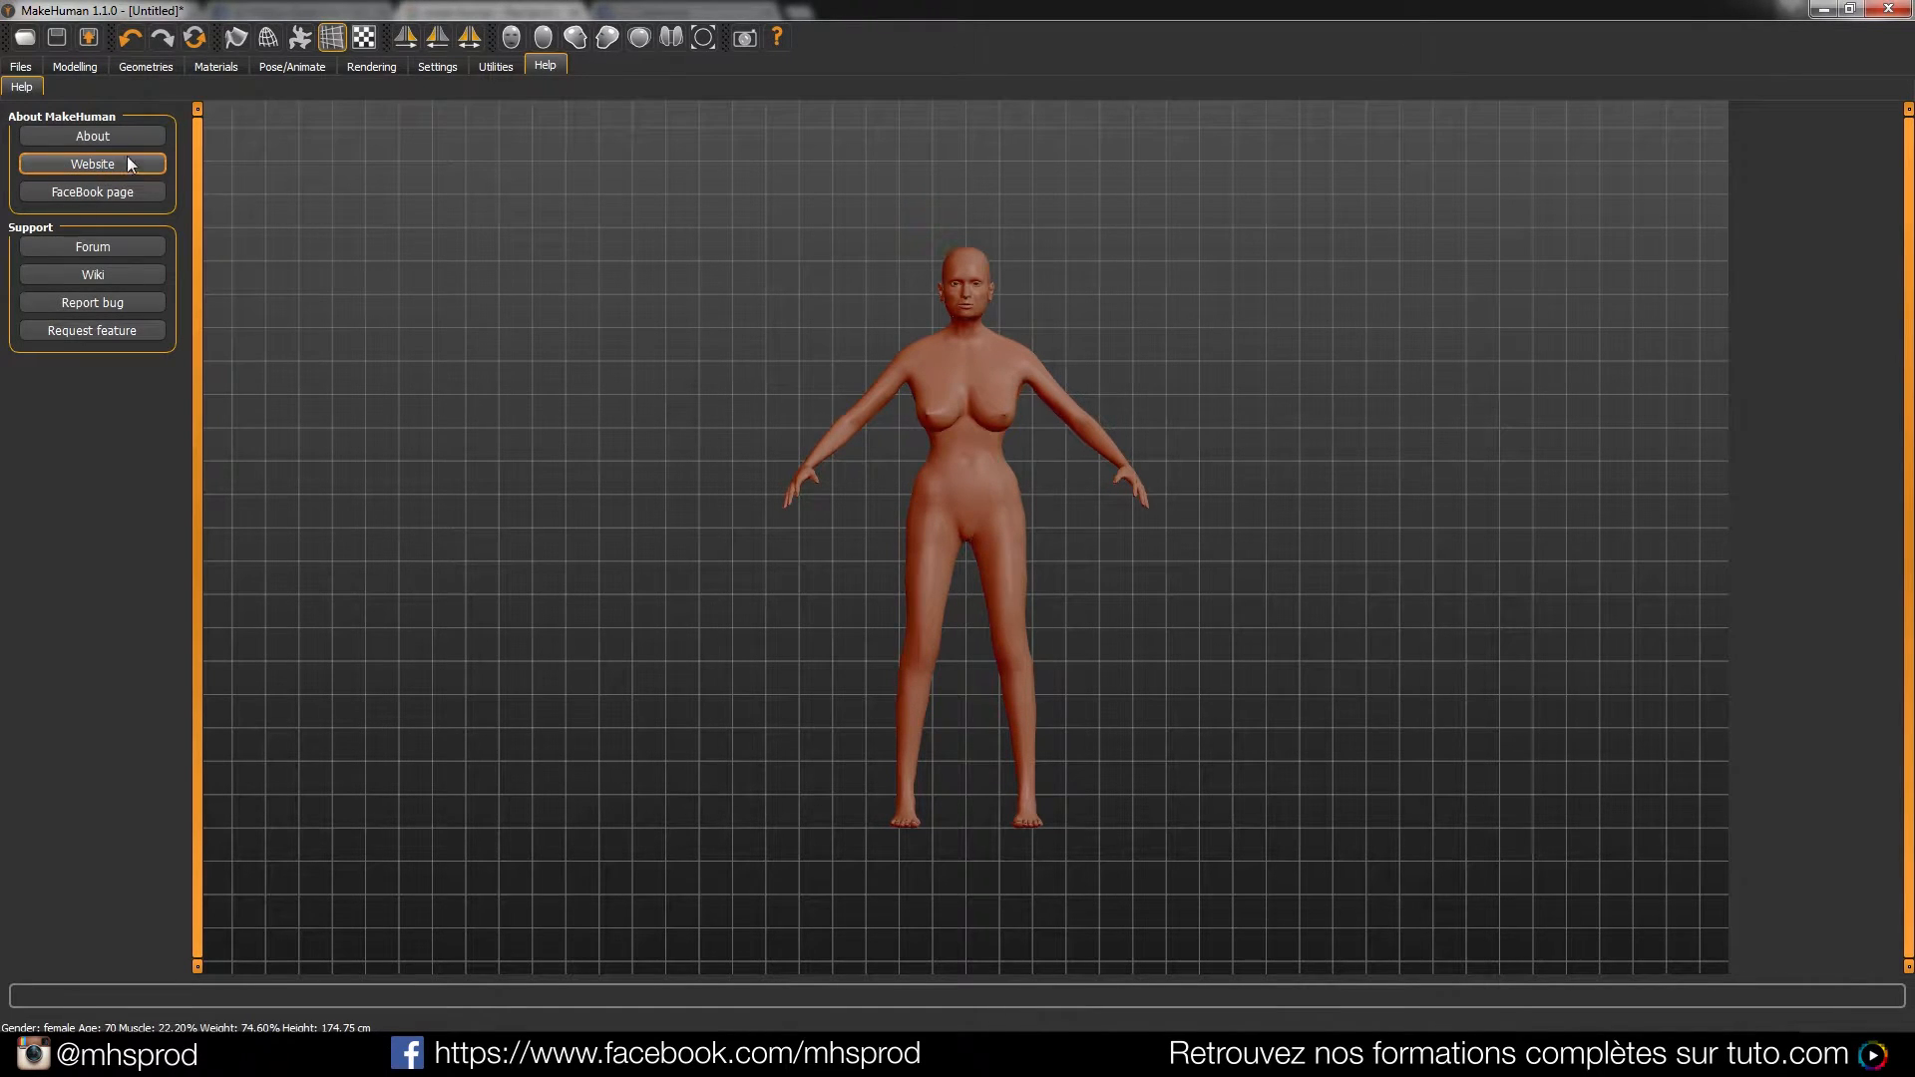
Bring up the model export options and choose Filmbox (fbx) as the mesh format
click(21, 65)
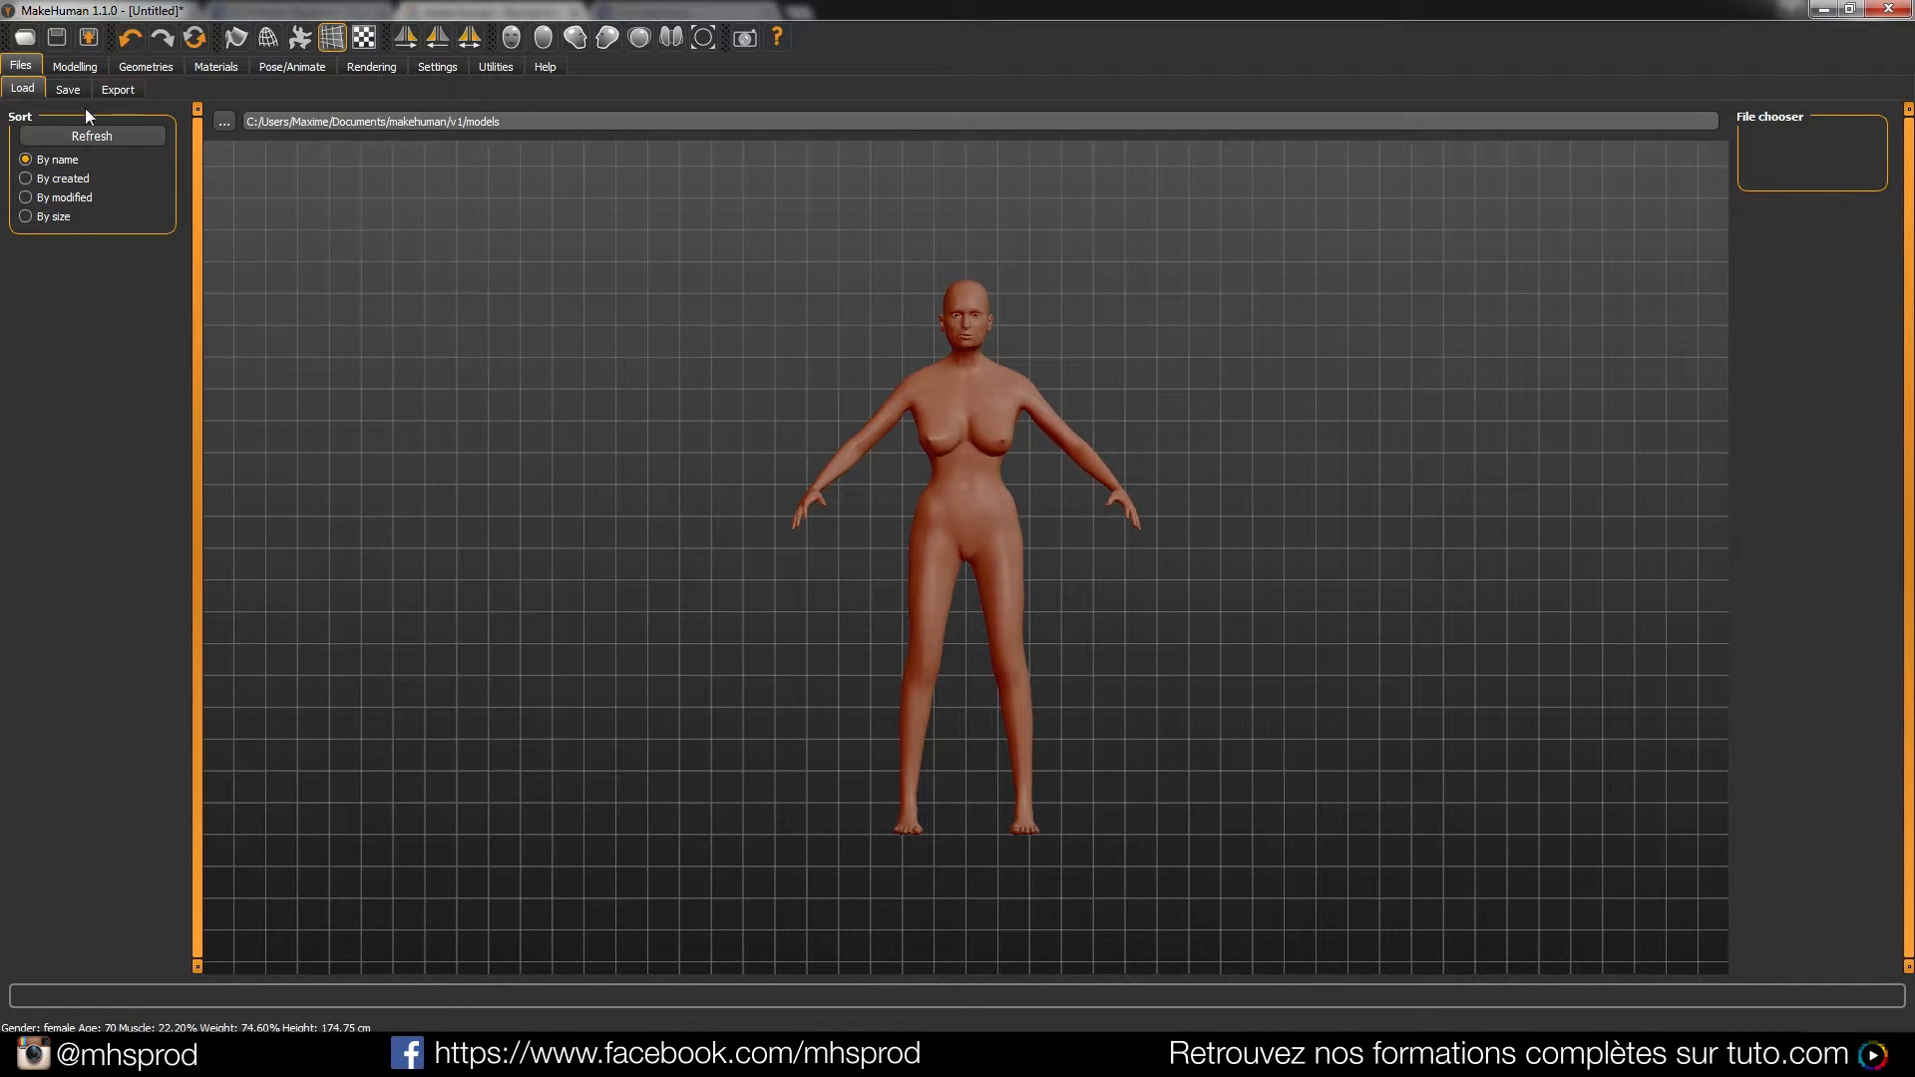
click(92, 40)
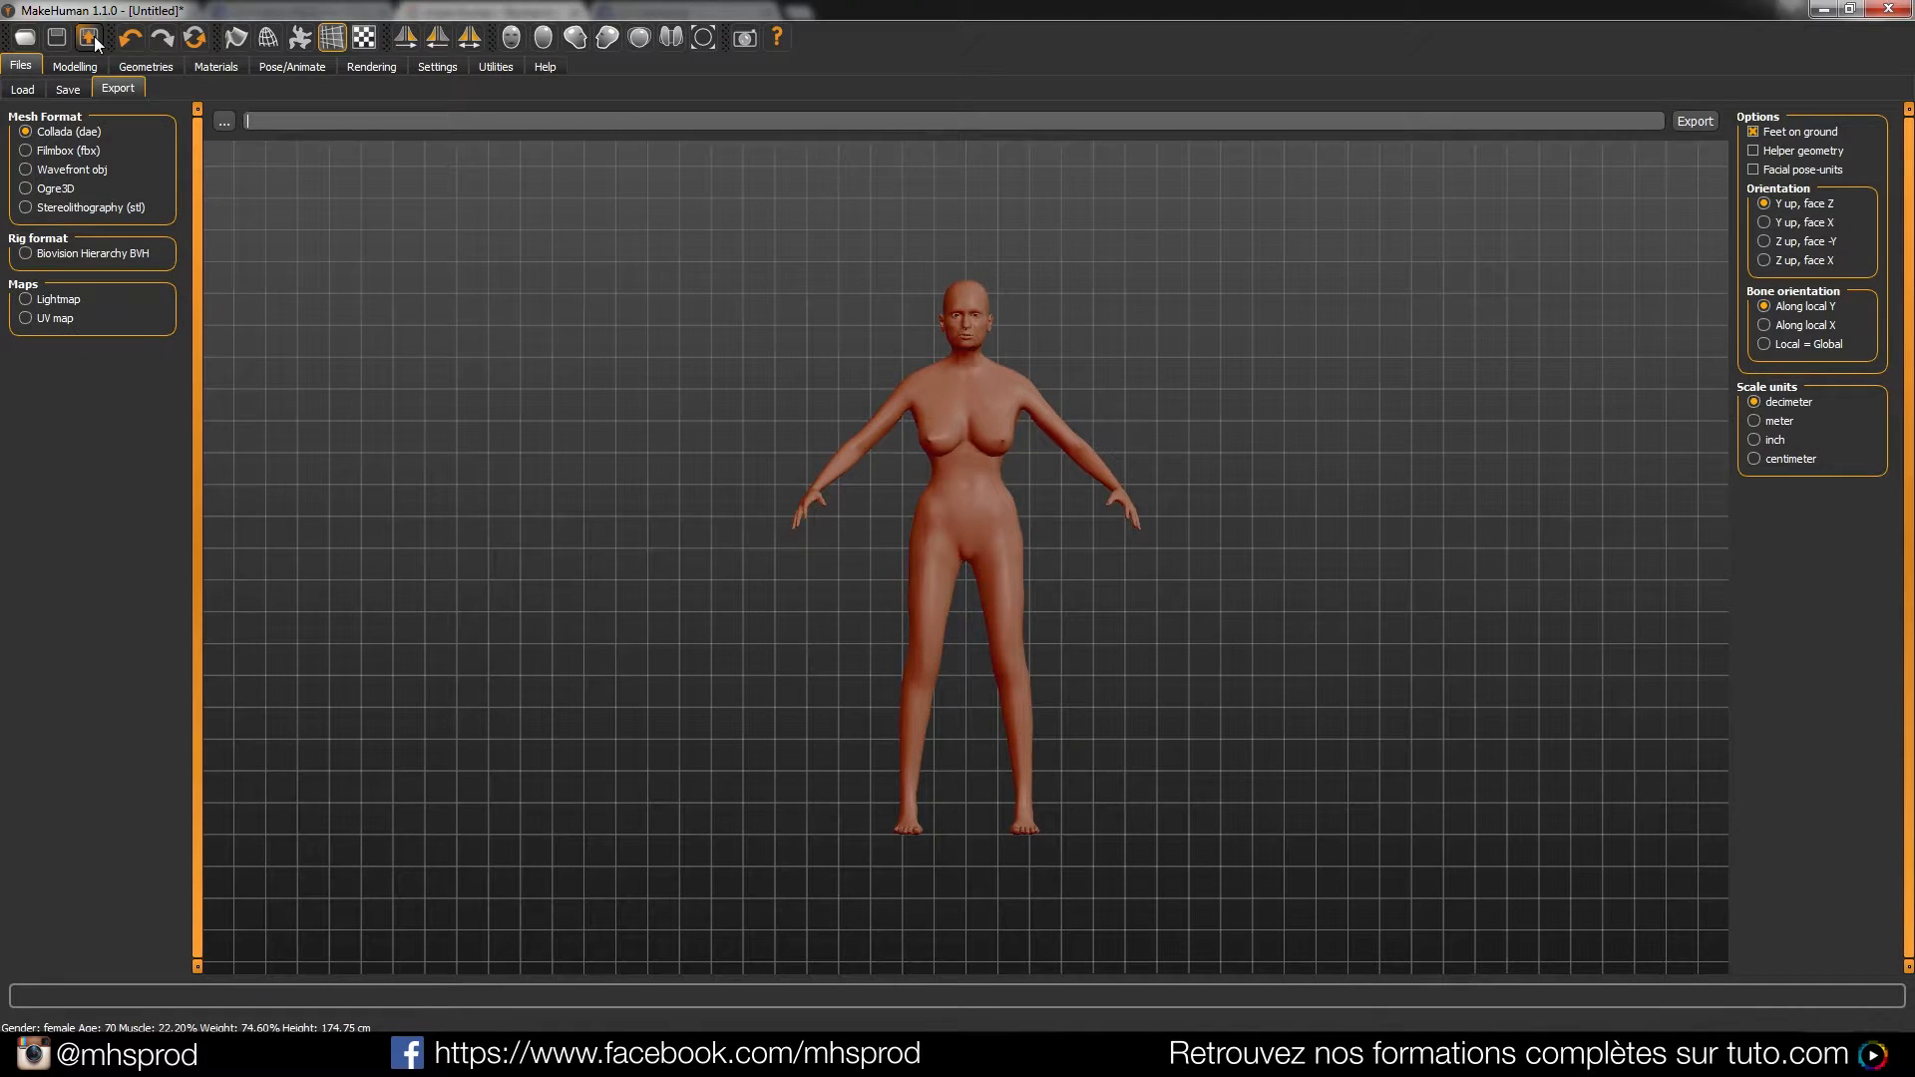
click(26, 151)
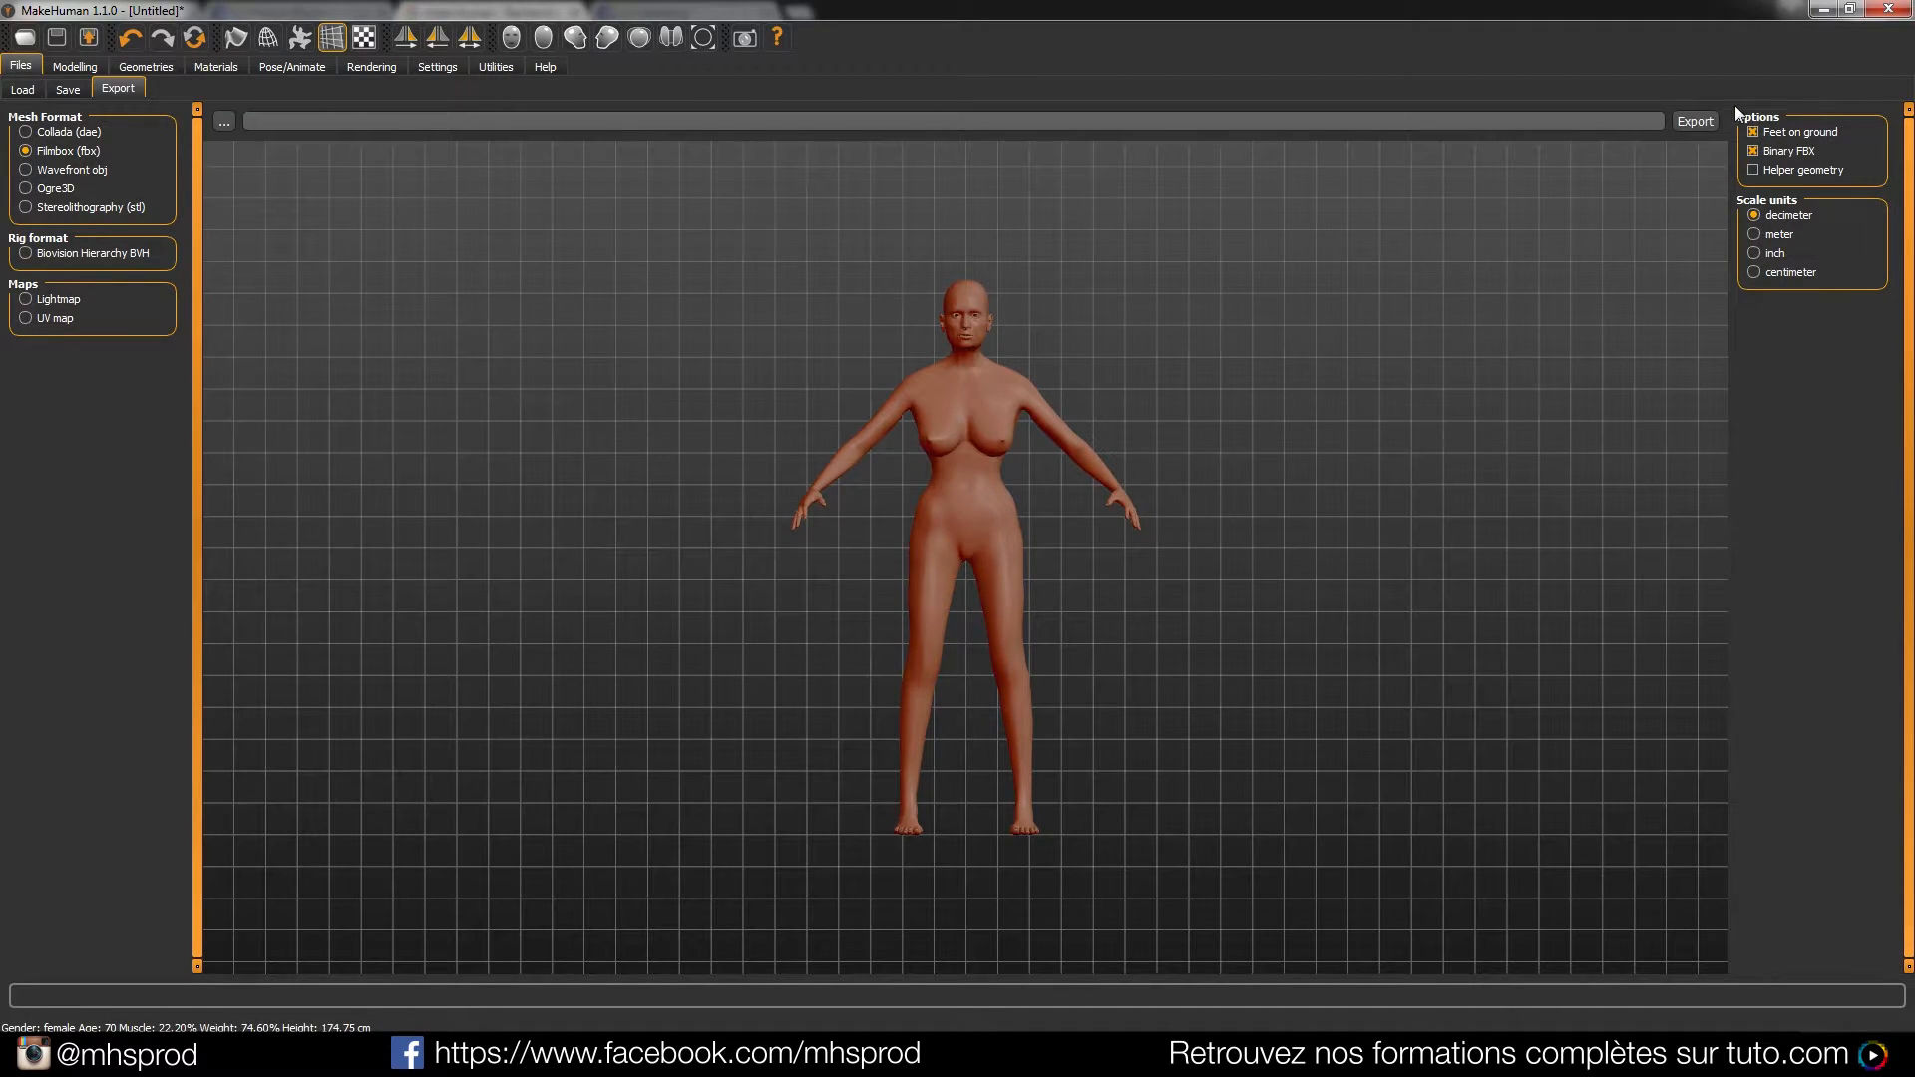
Save the export as neutre.fbx in the 3D models folder on drive D
click(231, 122)
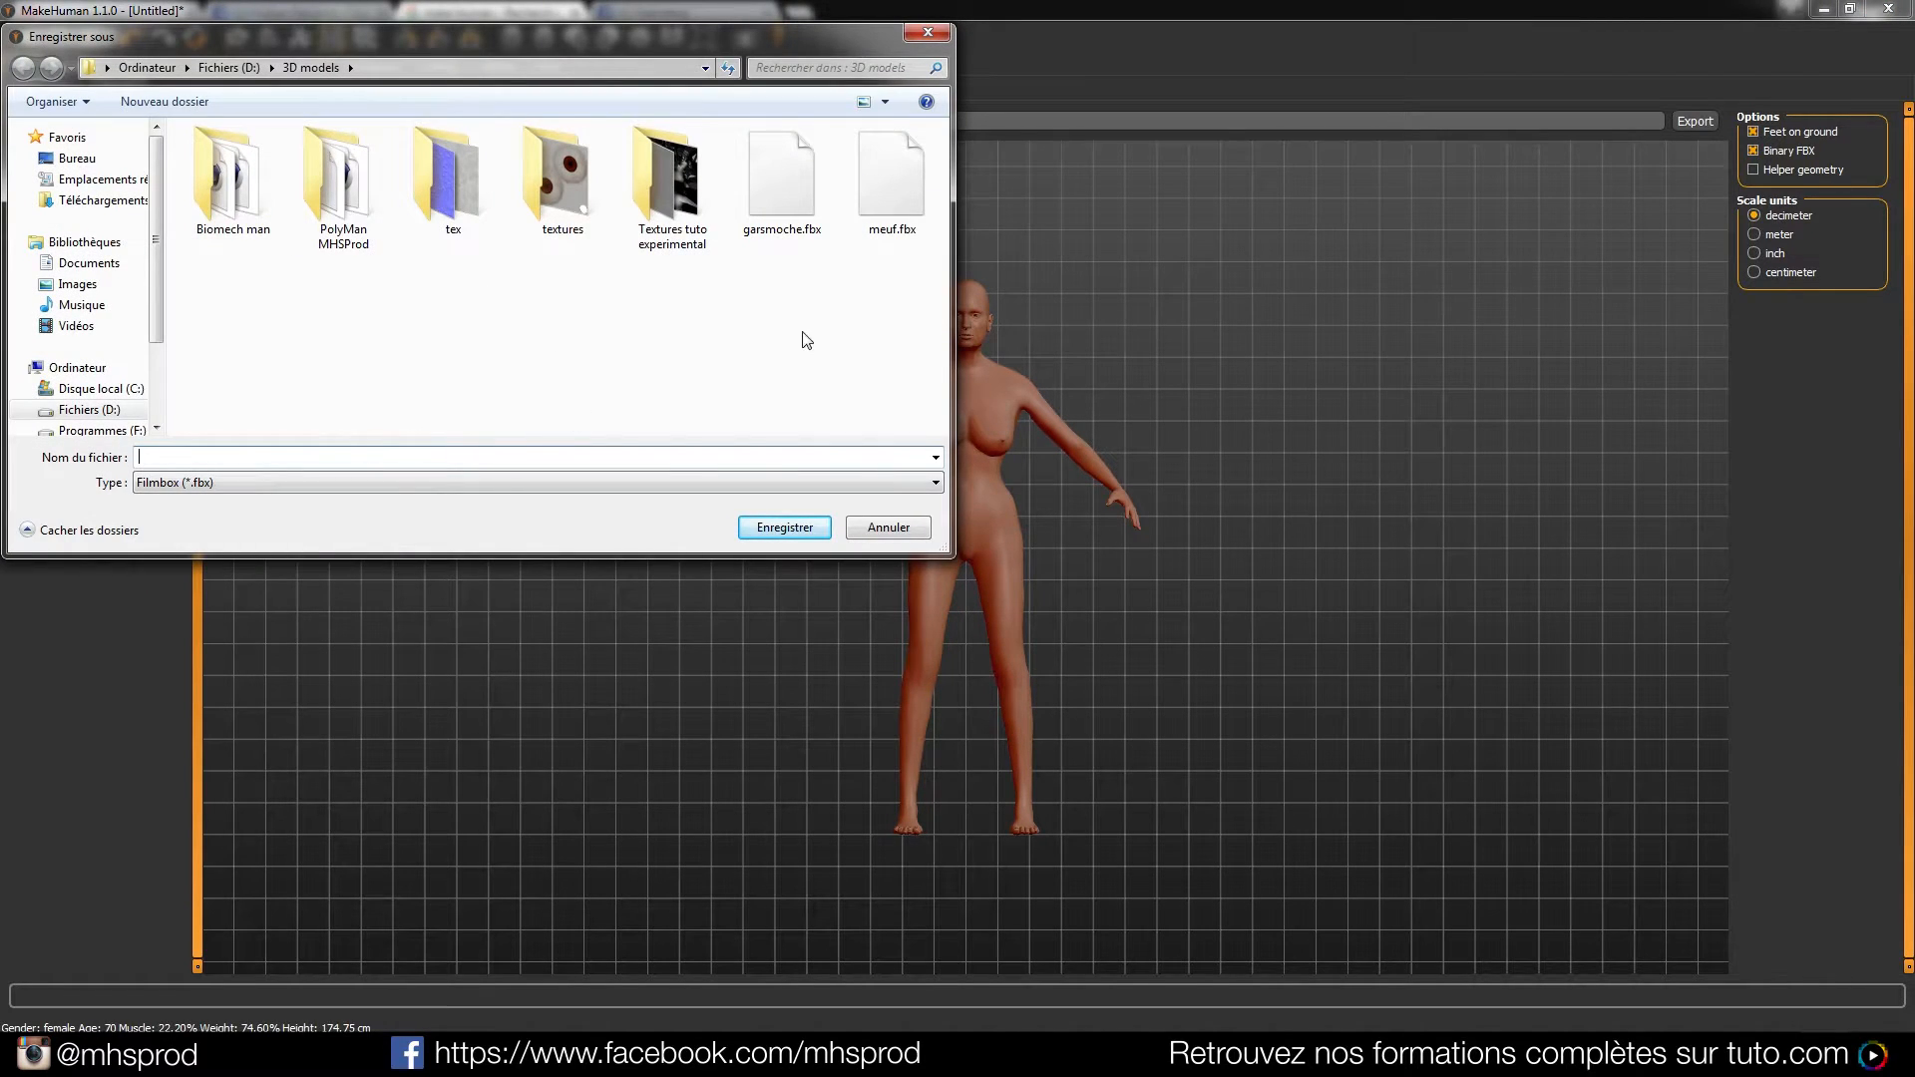
click(912, 205)
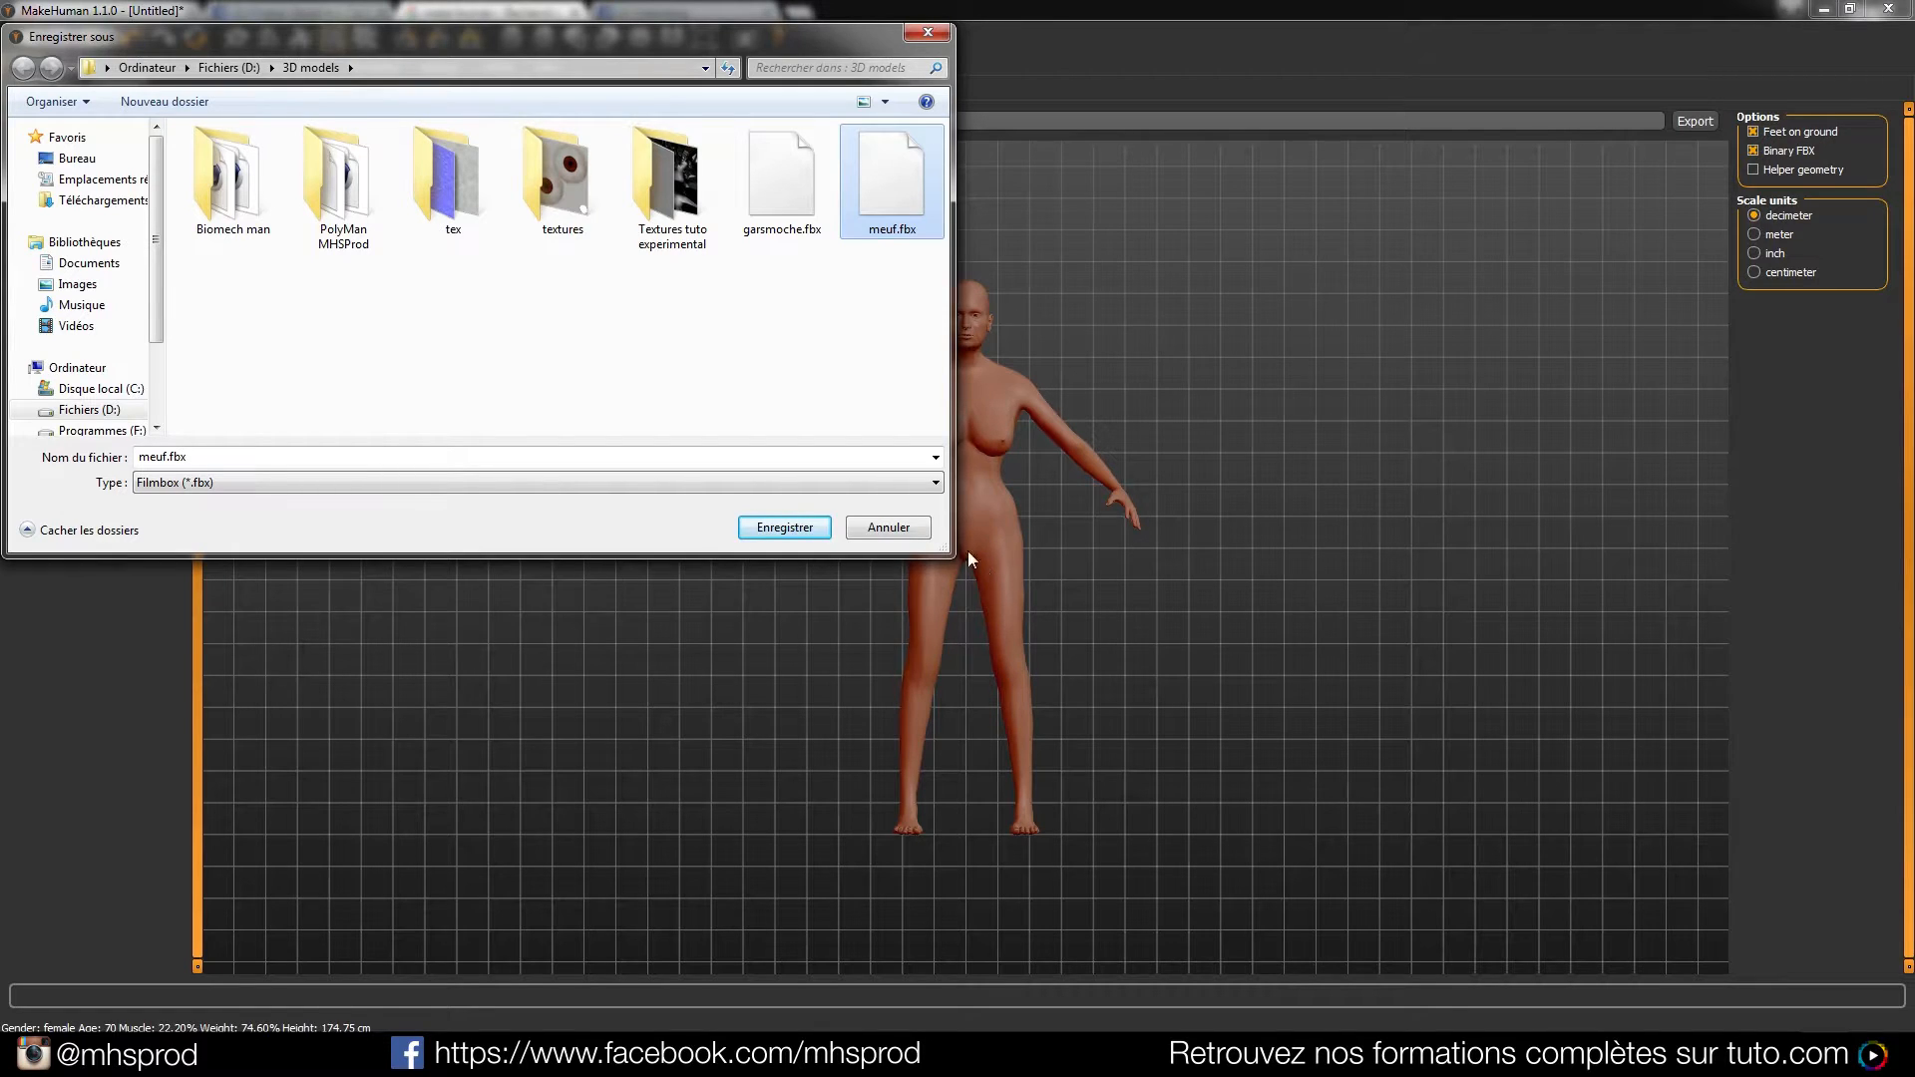
double_click(168, 458)
click(170, 458)
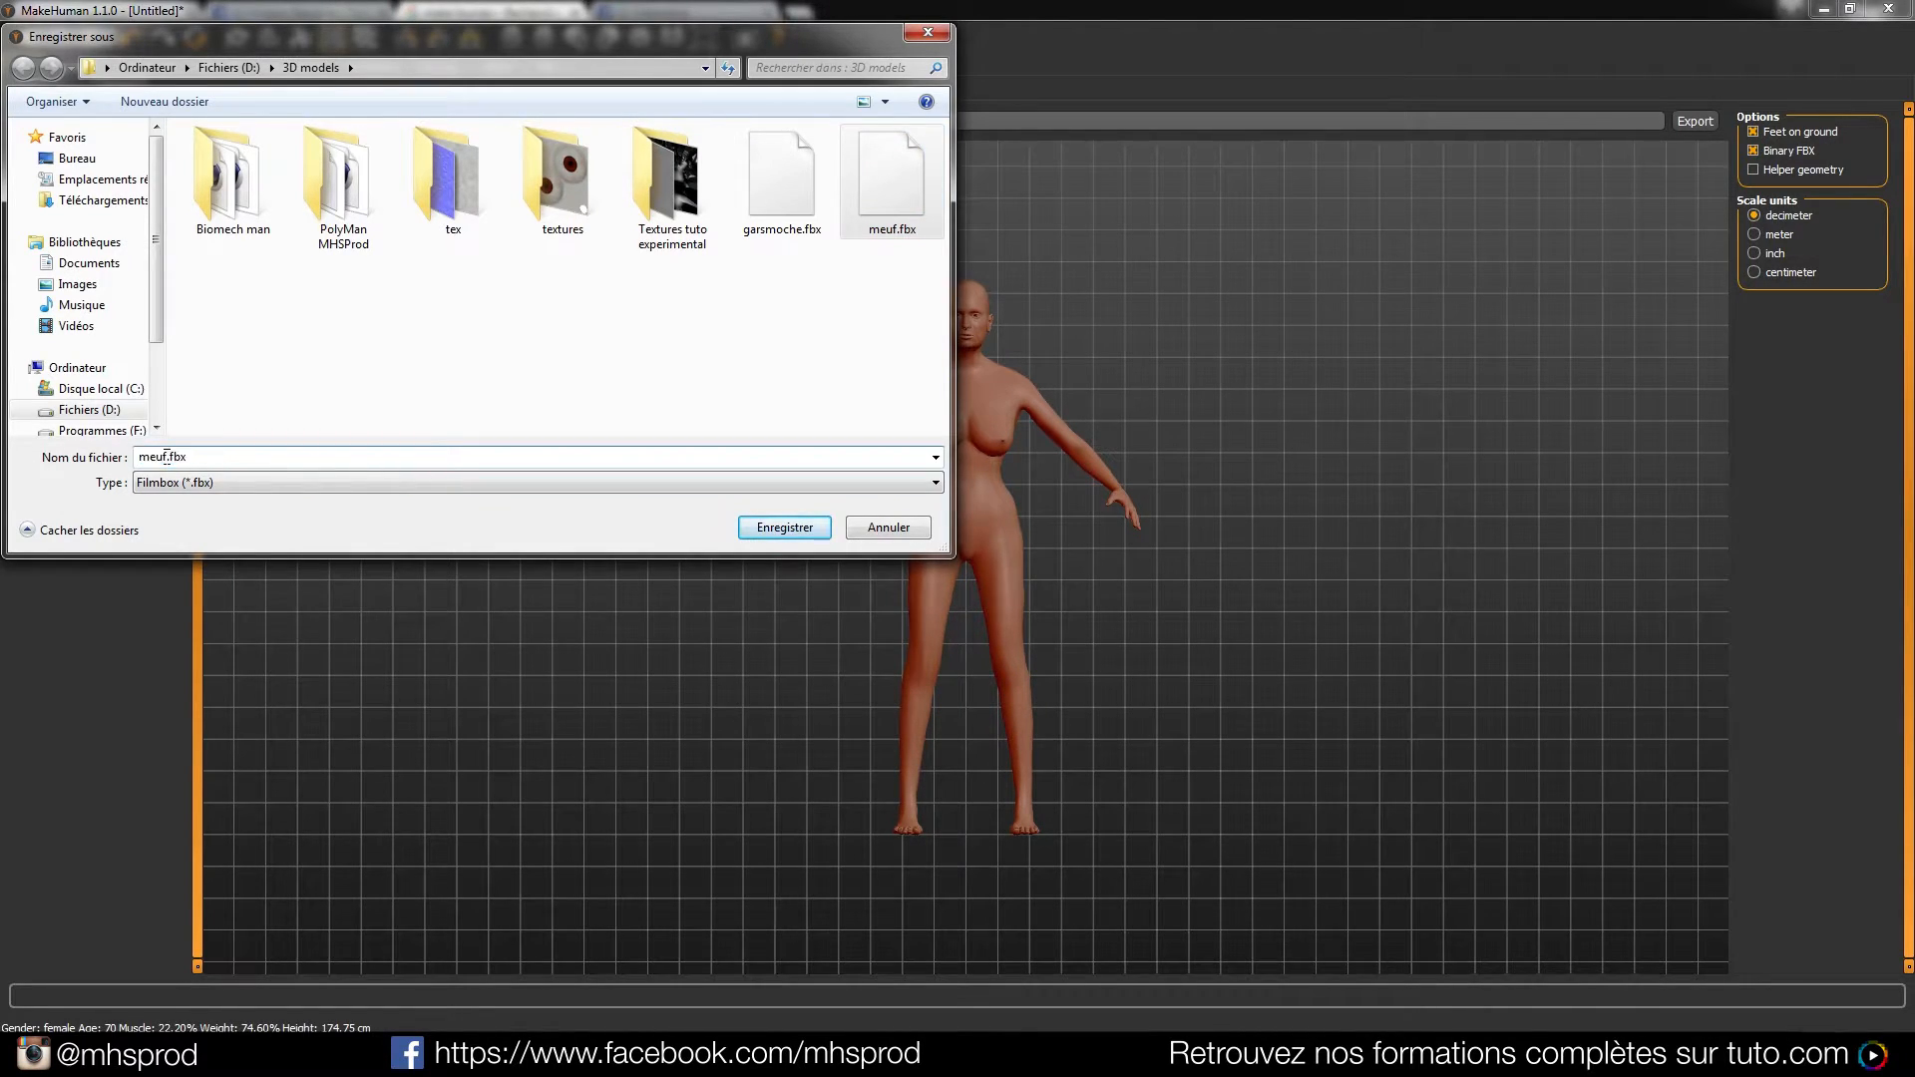
double_click(160, 458)
text(neutre)
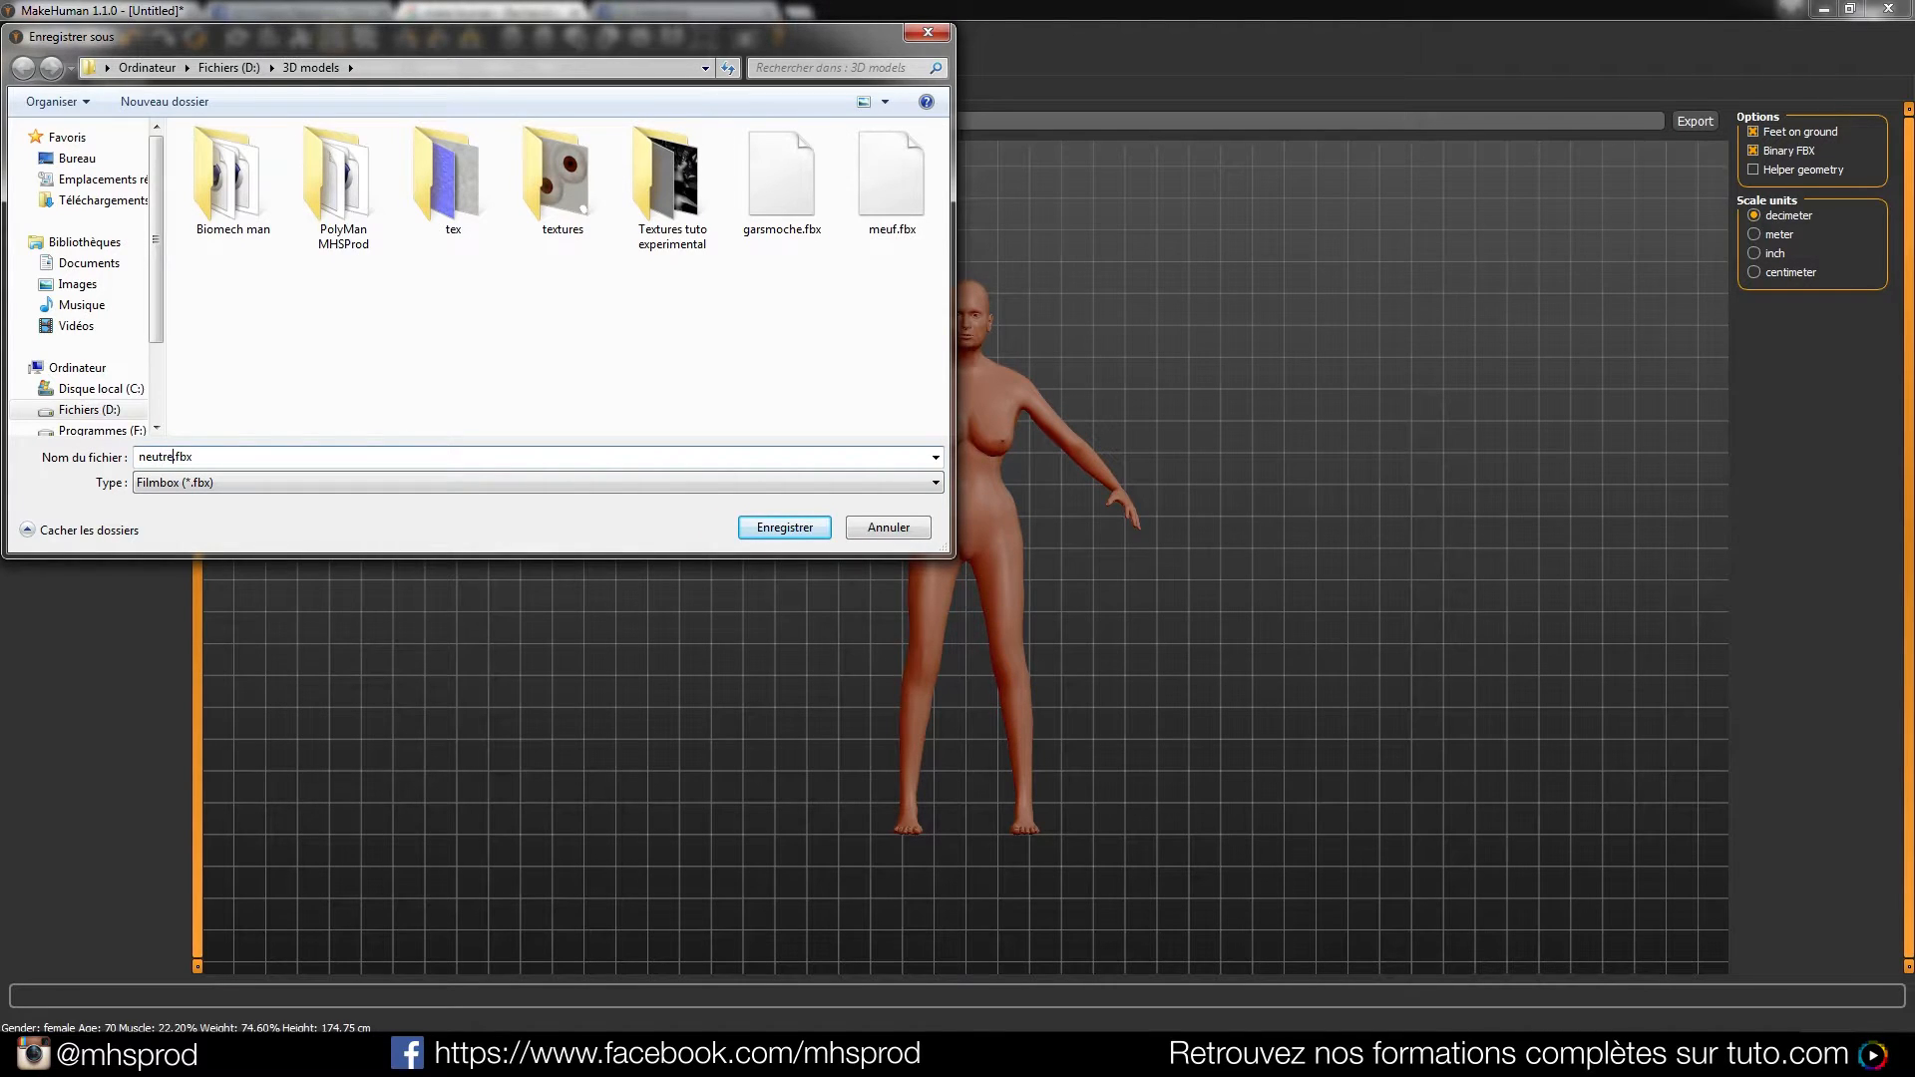
click(807, 532)
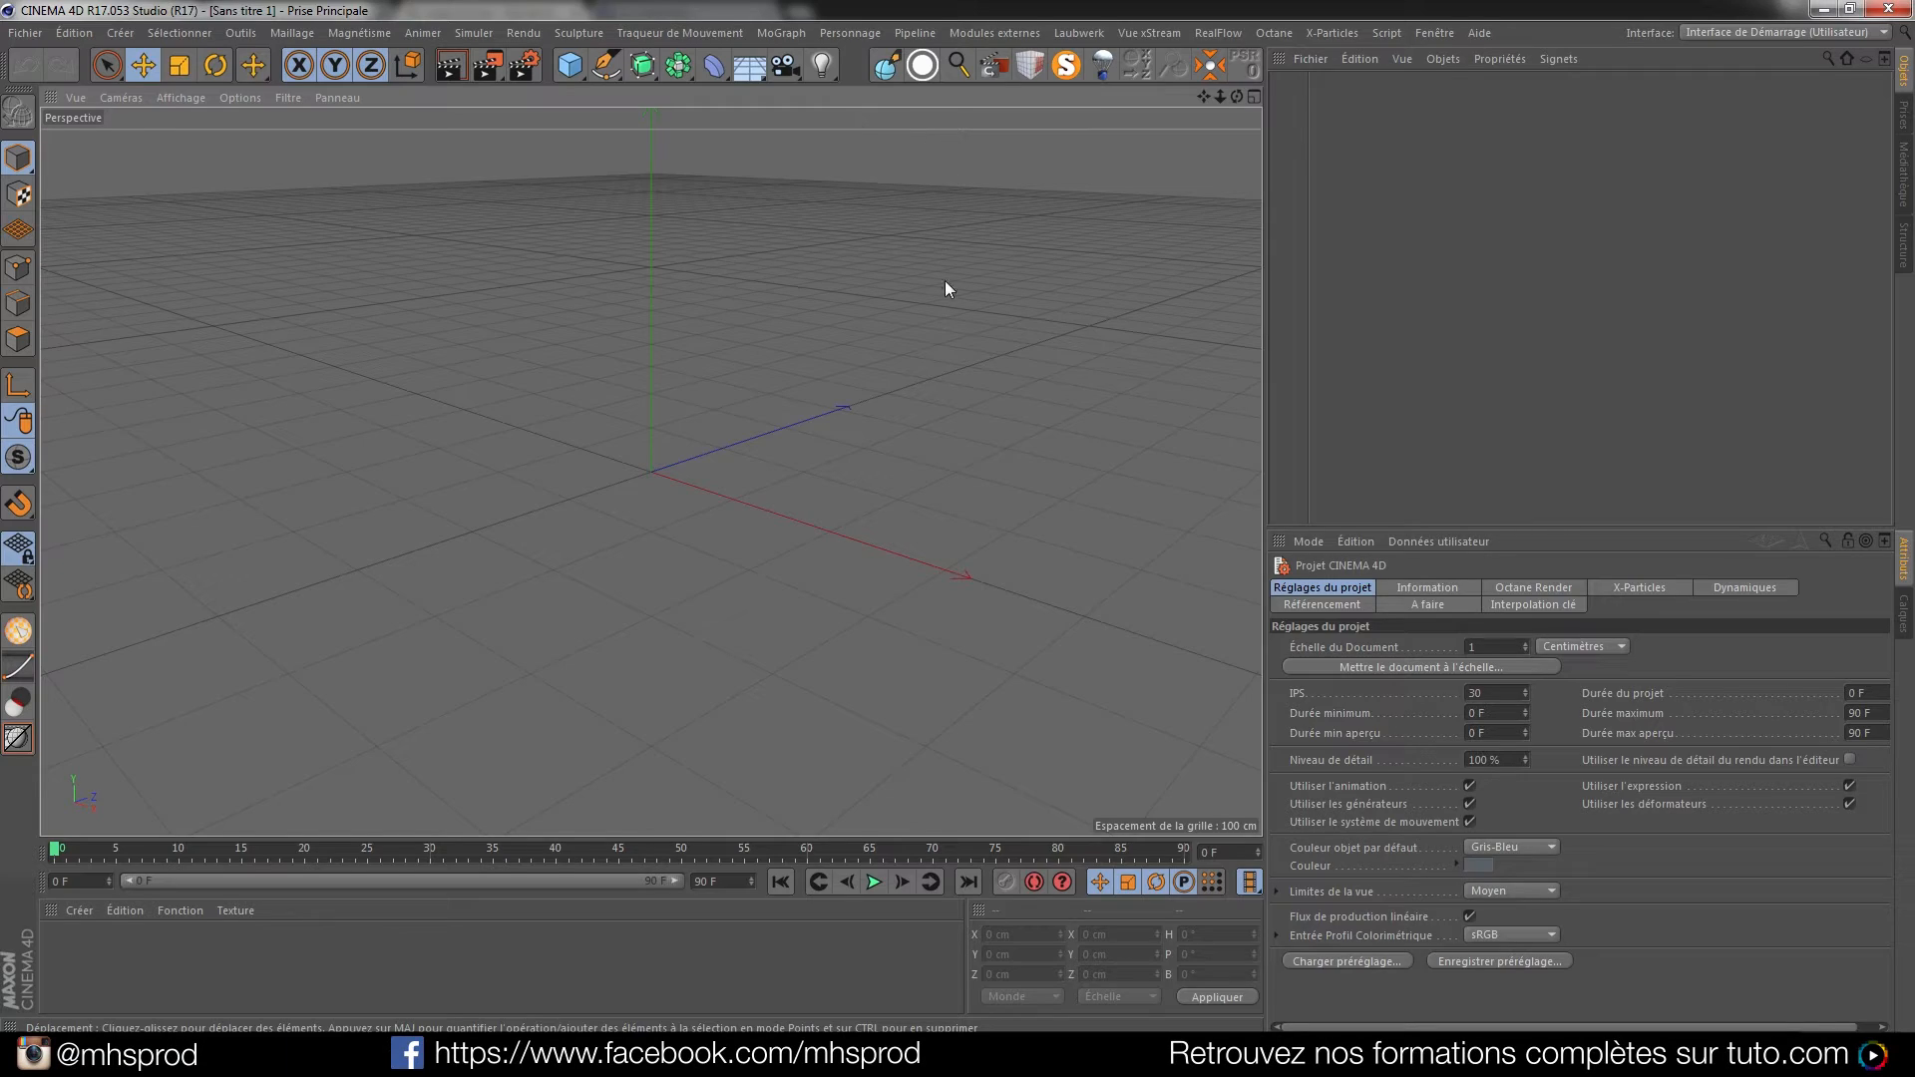
click(663, 486)
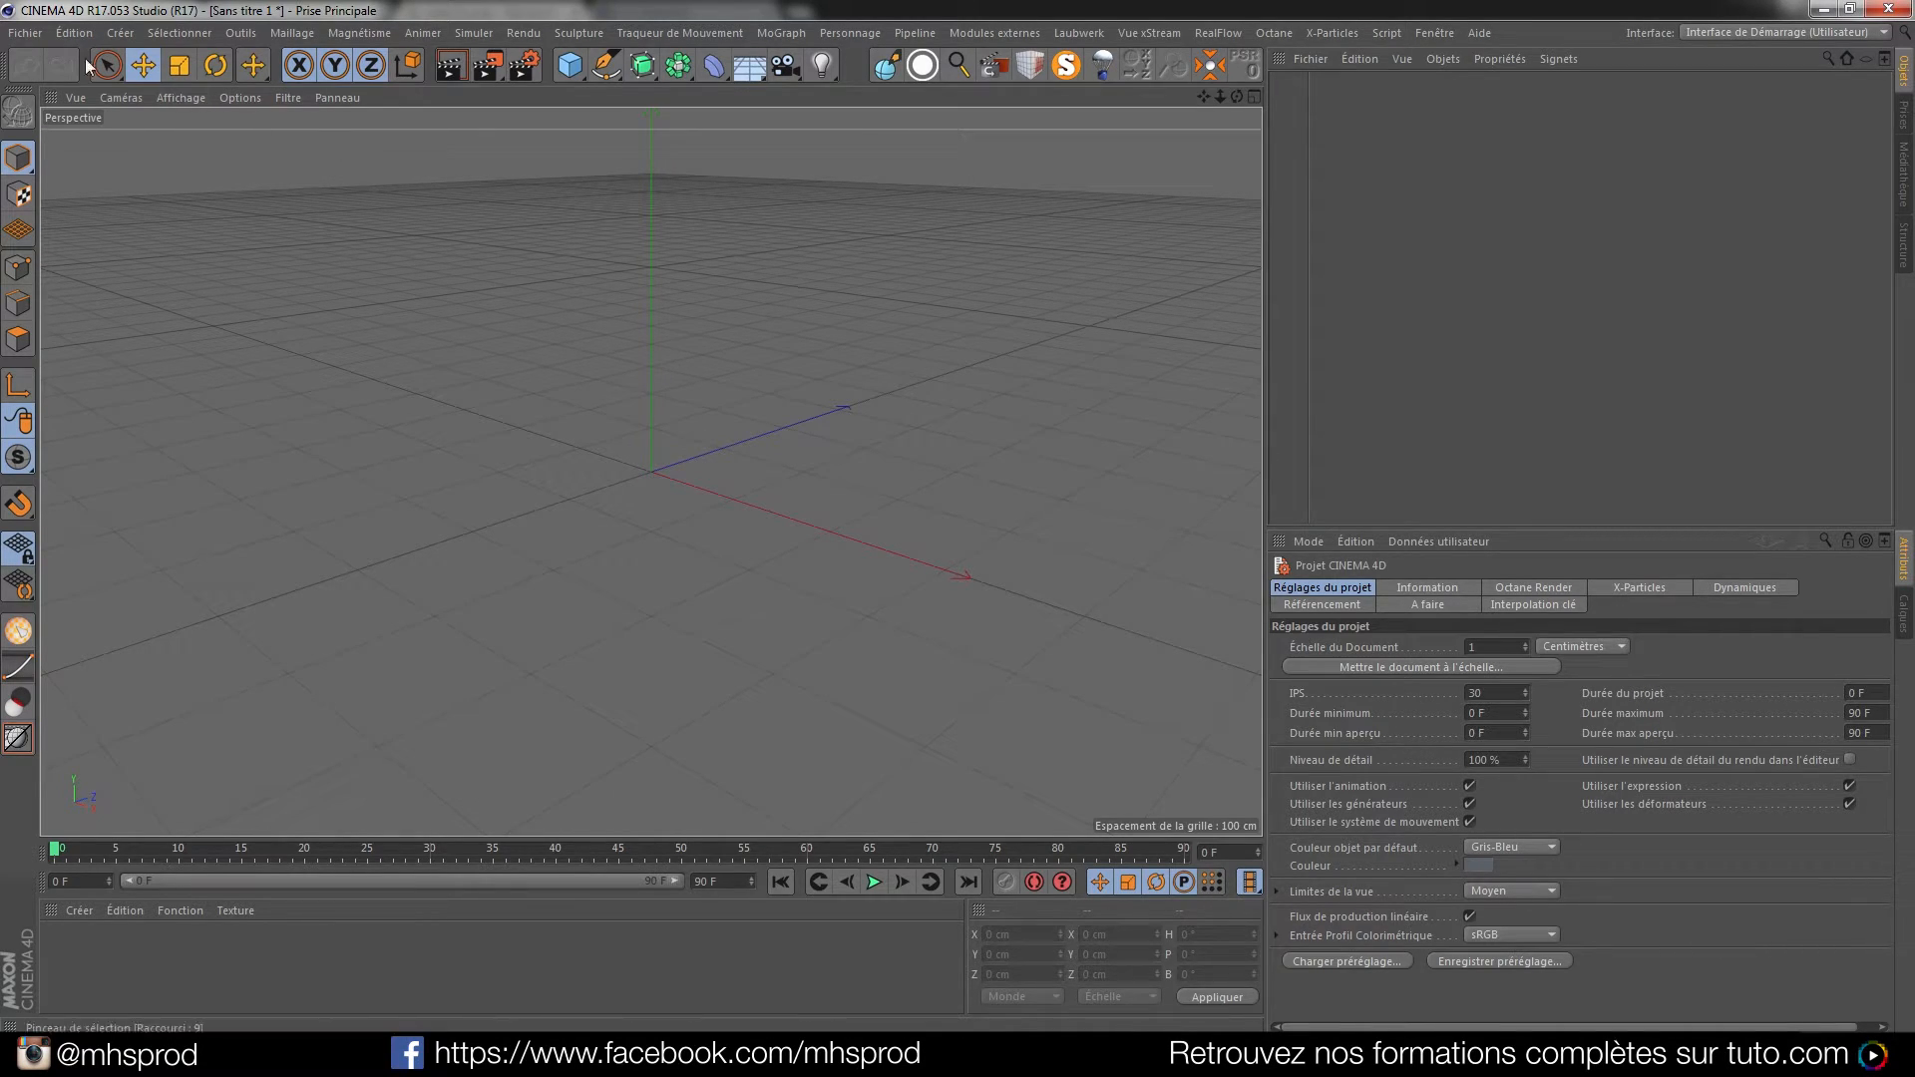
click(40, 35)
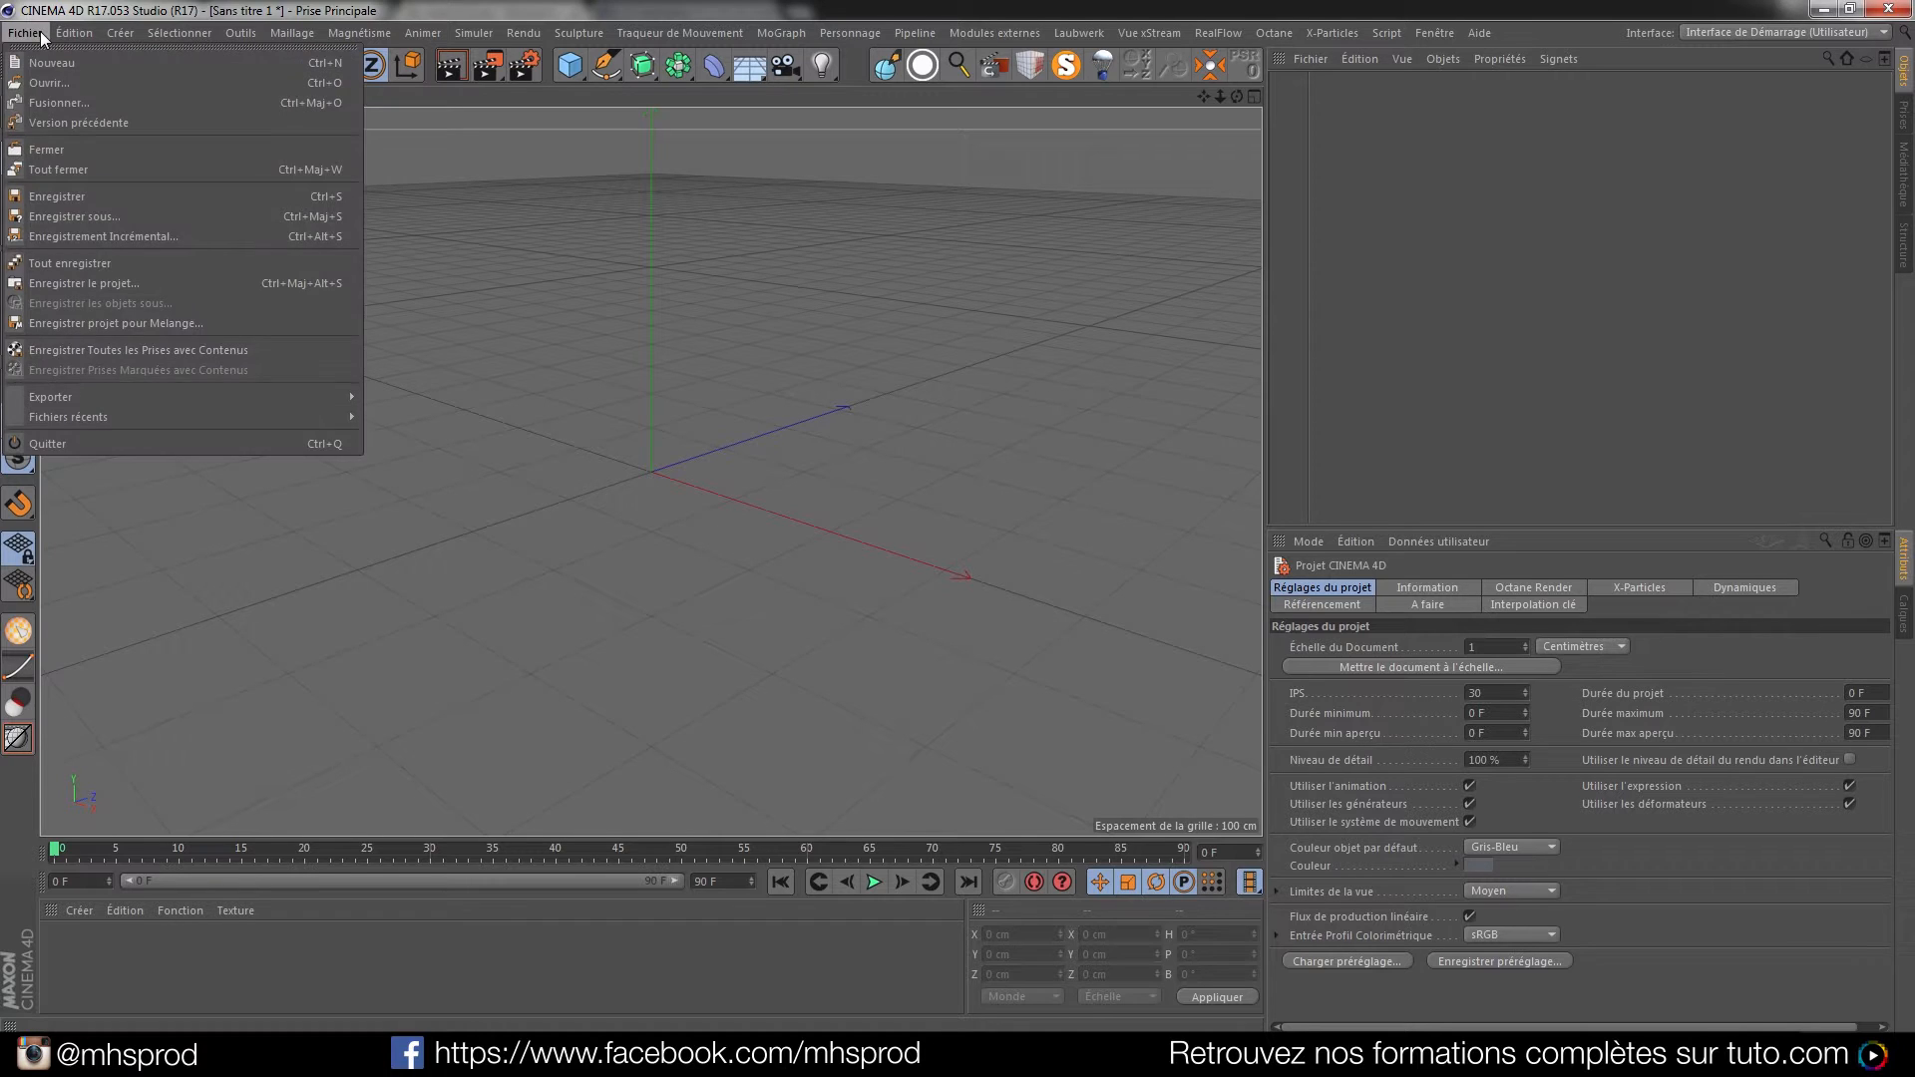
click(80, 102)
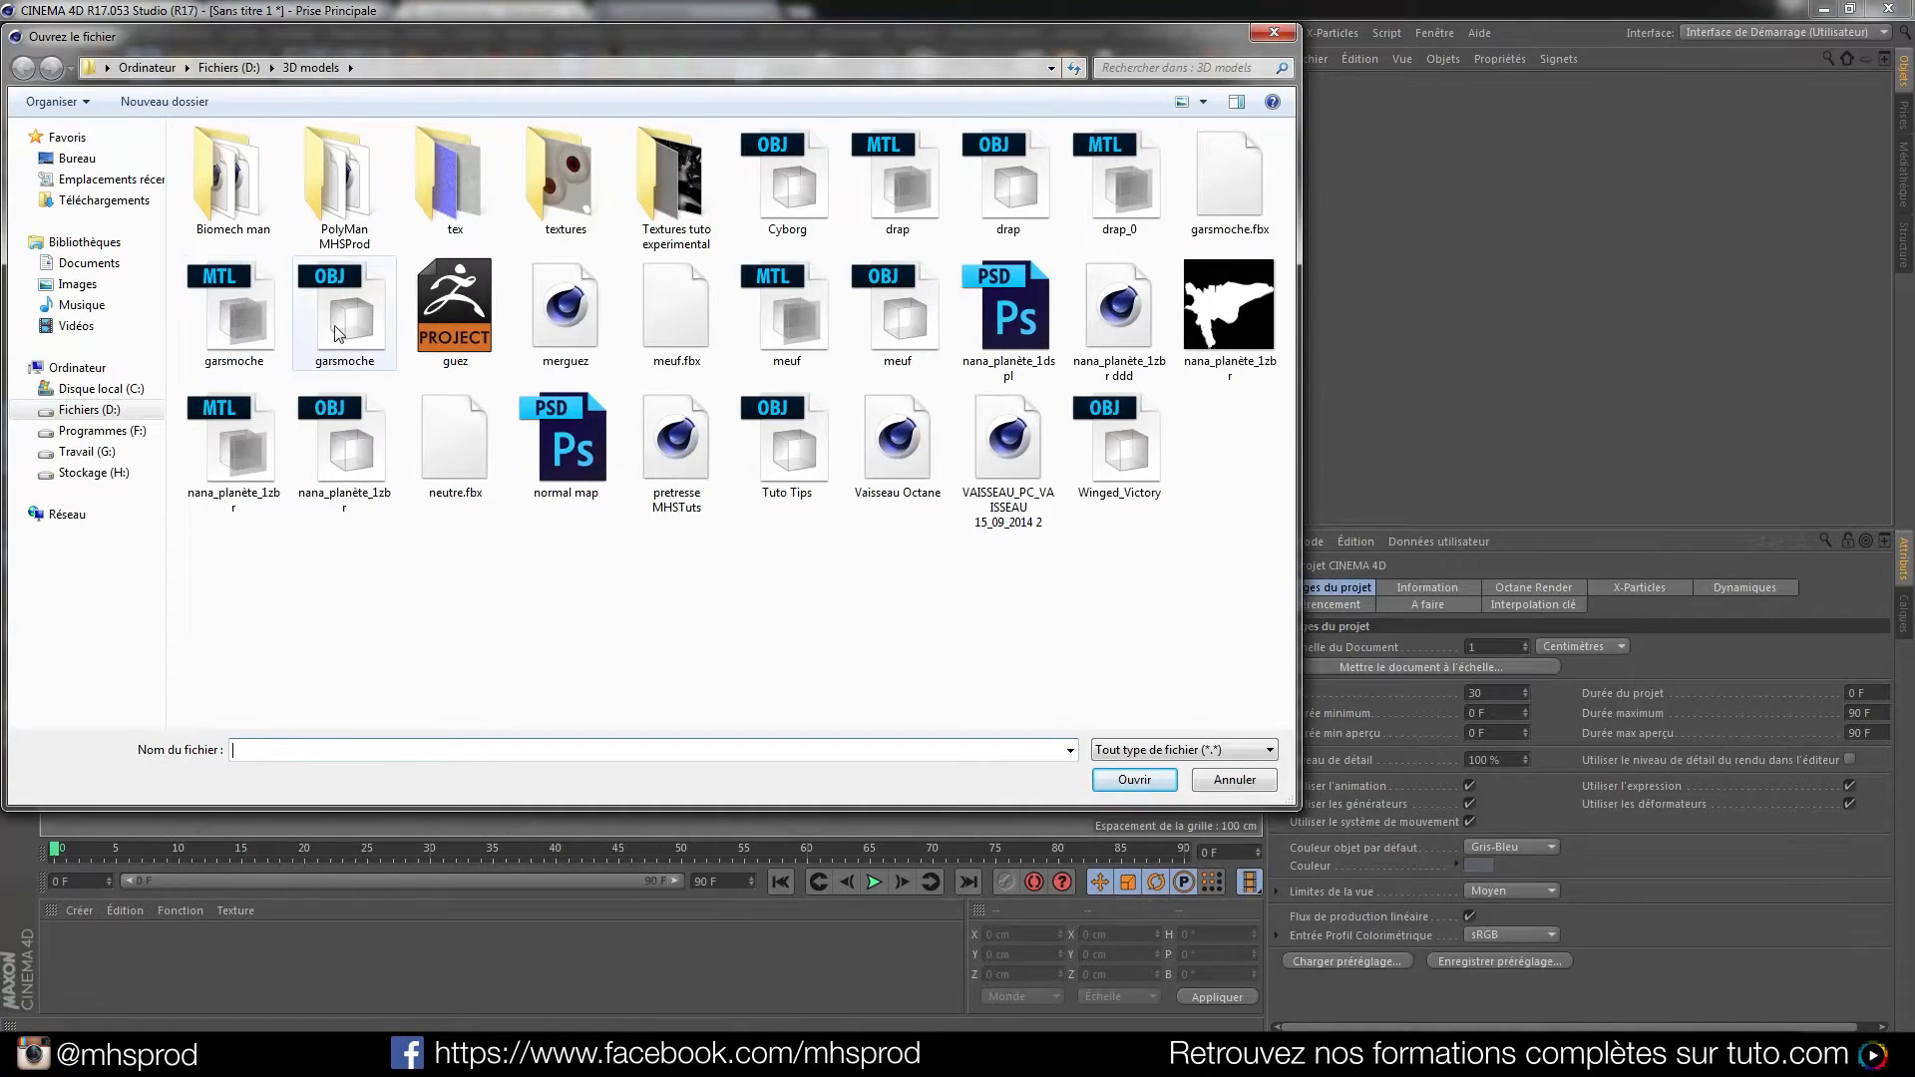
double_click(676, 326)
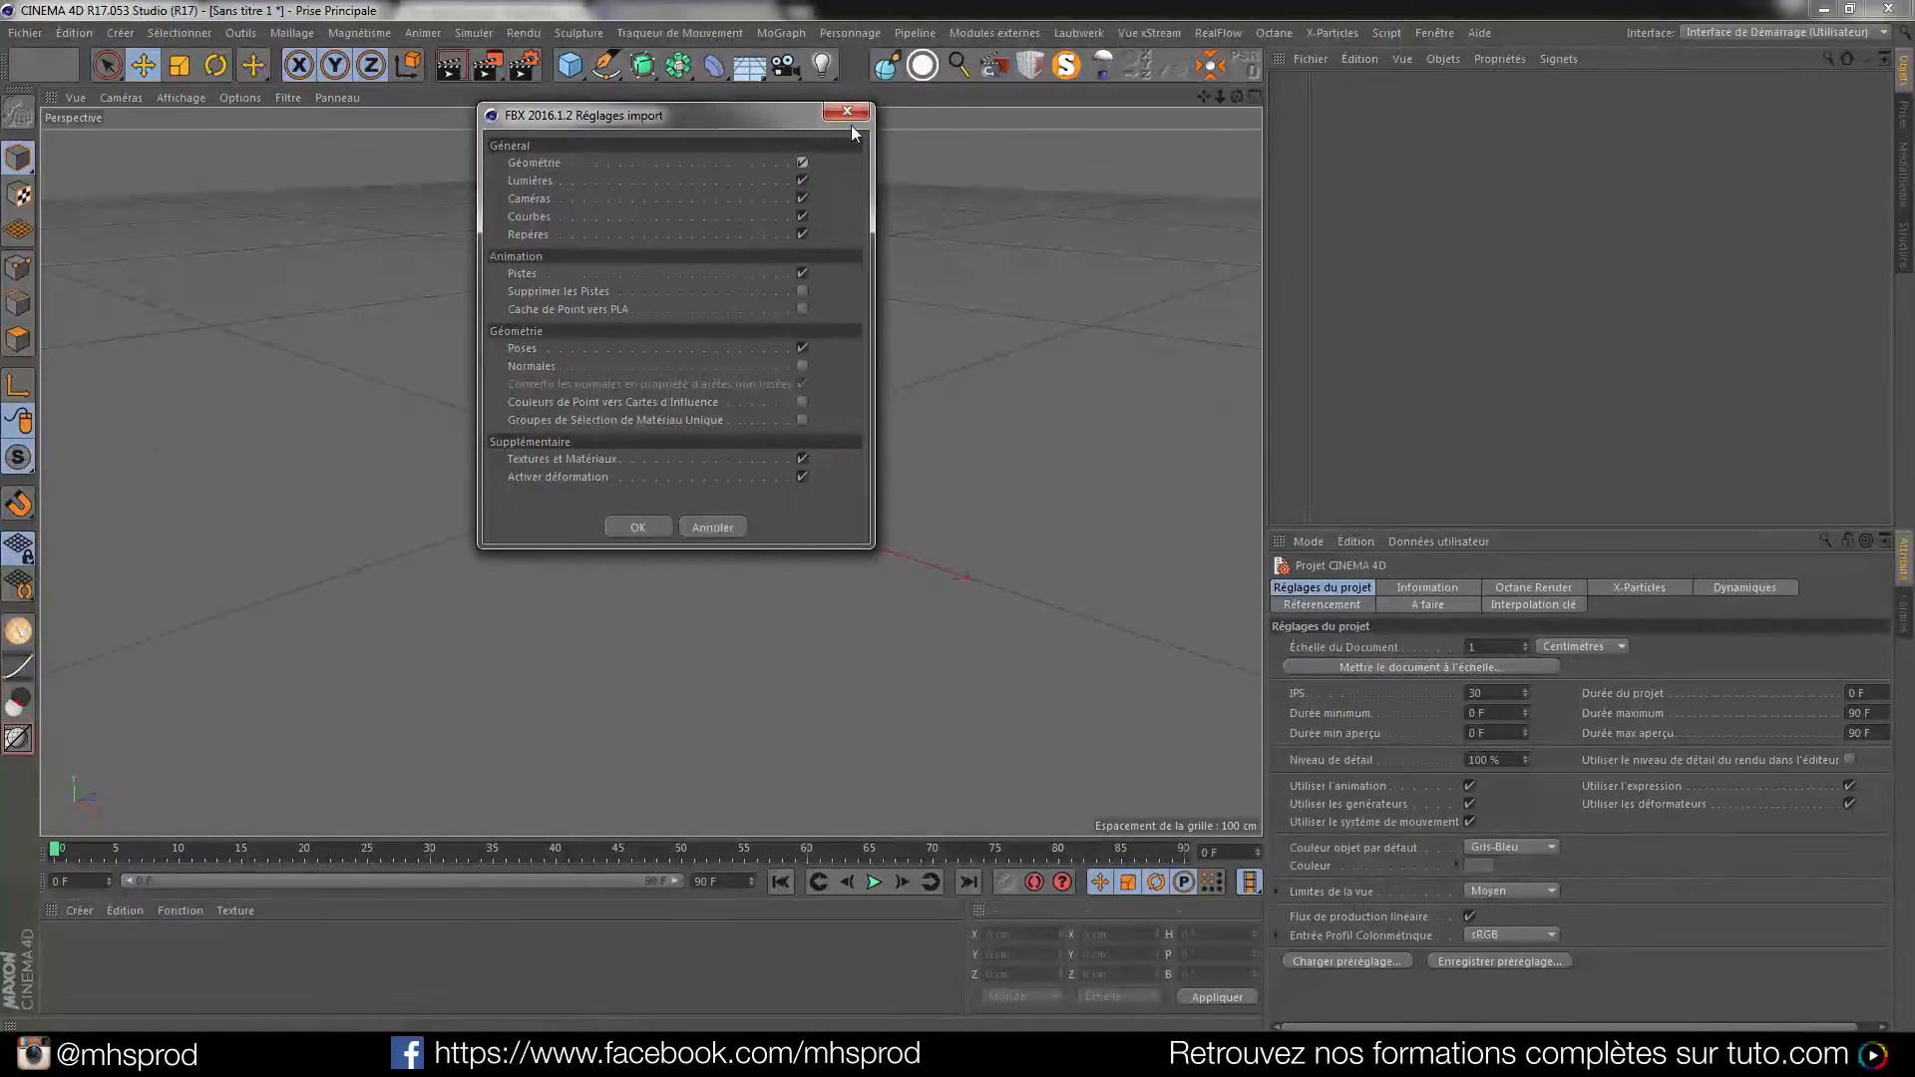
click(847, 111)
Merge neutre.fbx from the 3D models folder into the Cinema 4D scene, accepting the default FBX import settings
click(26, 33)
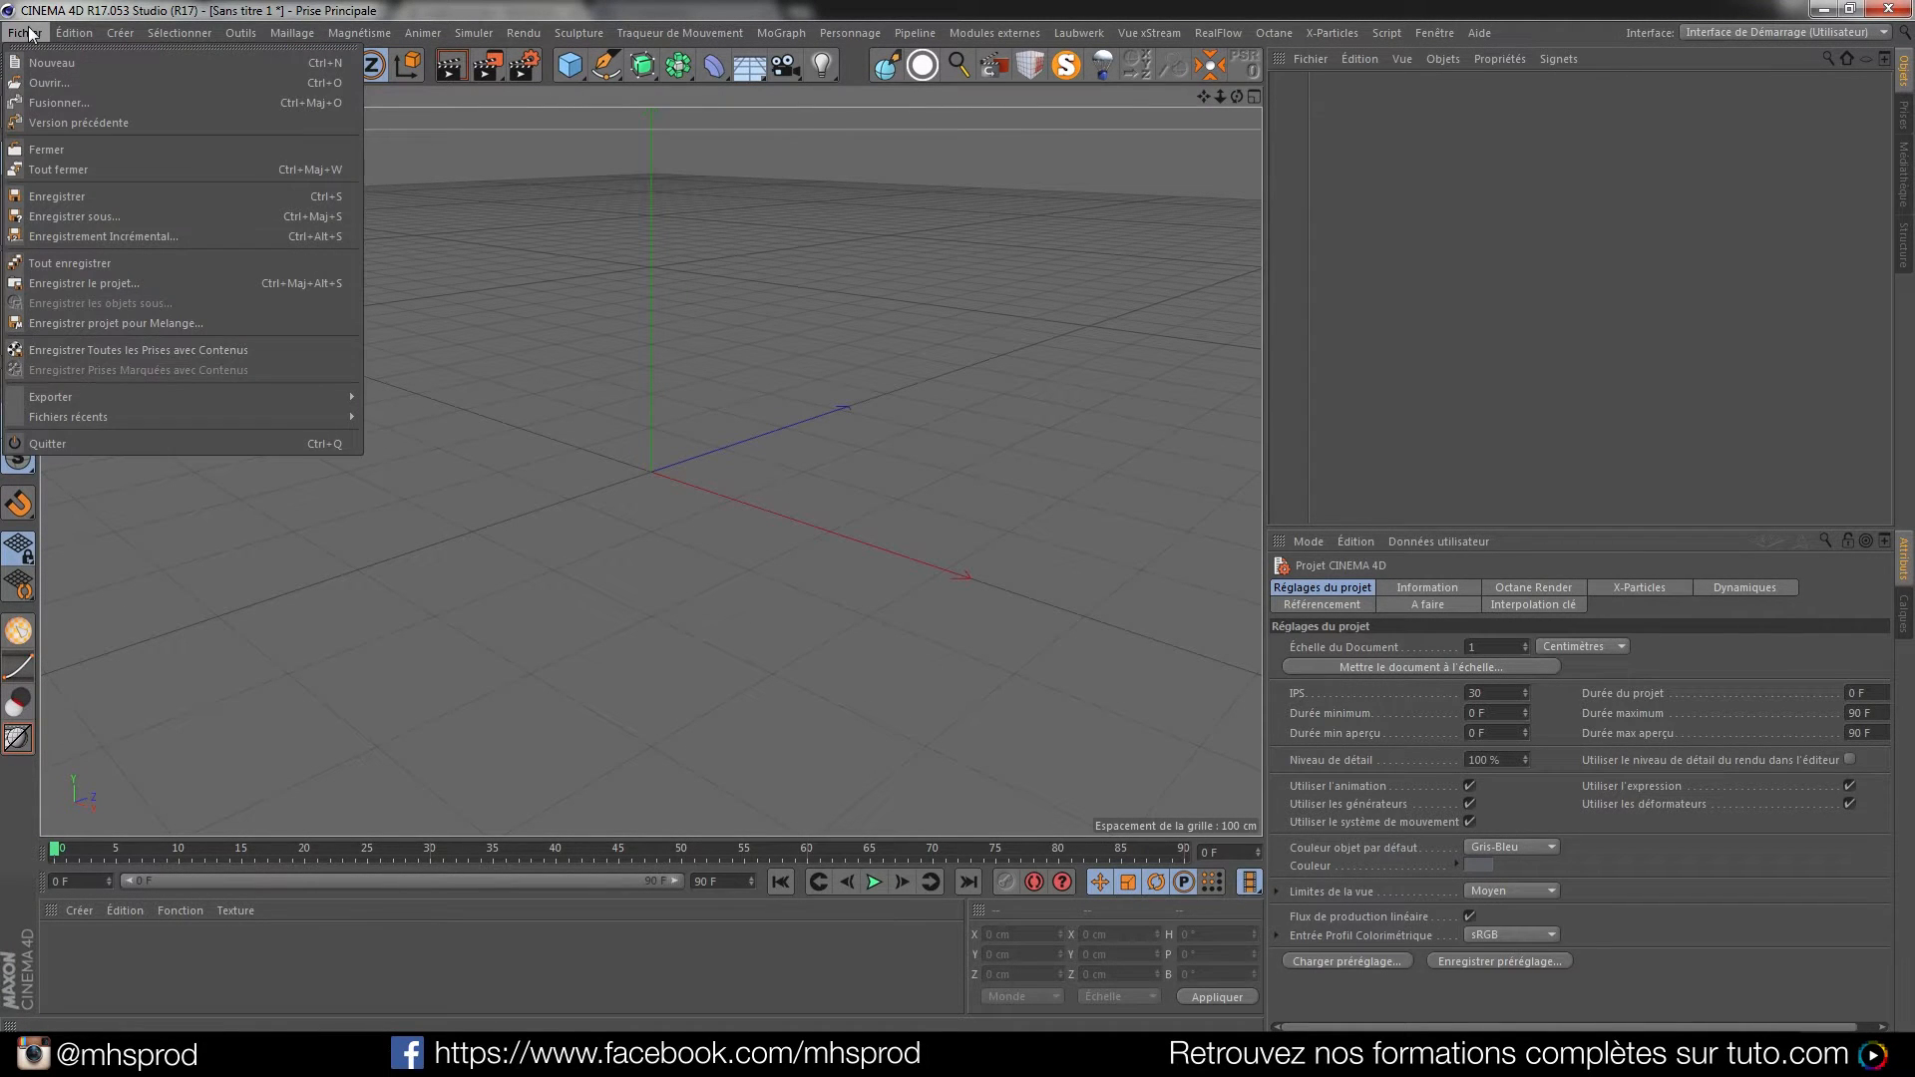
click(112, 104)
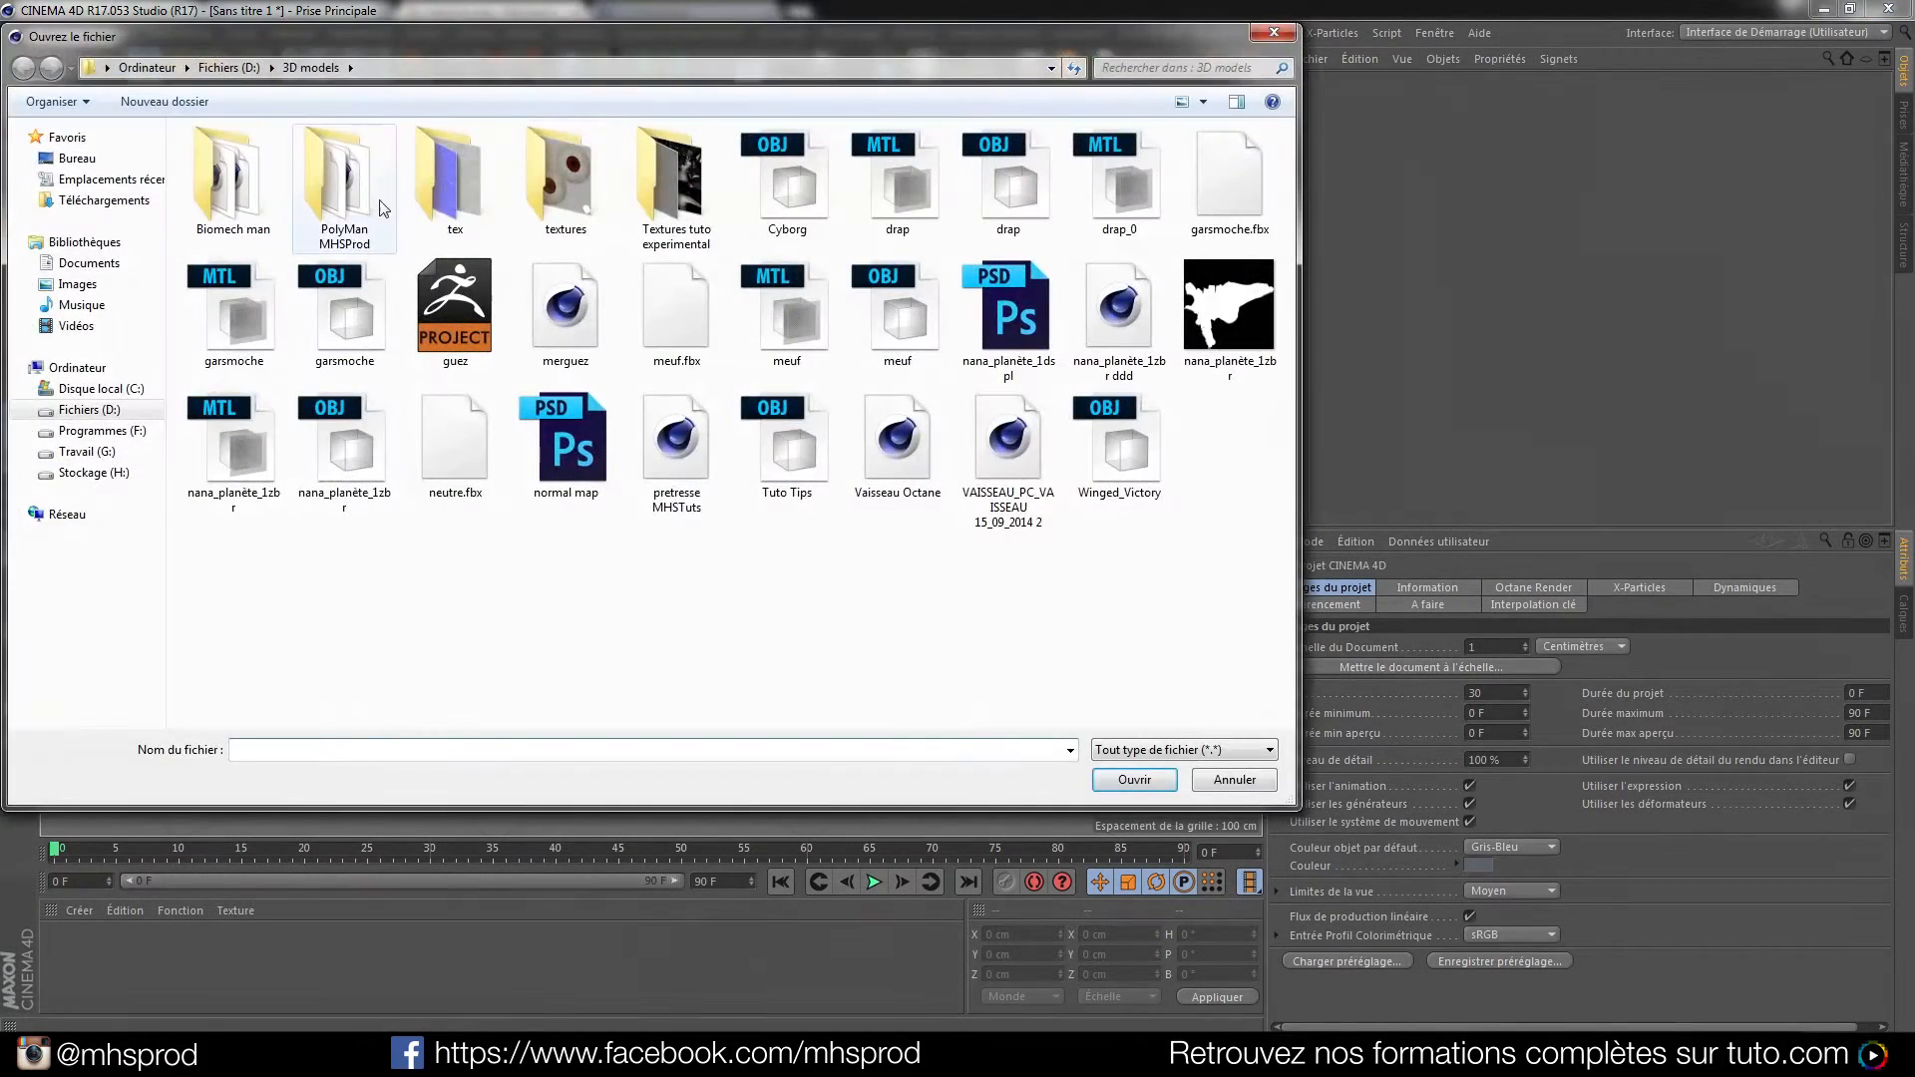
click(445, 451)
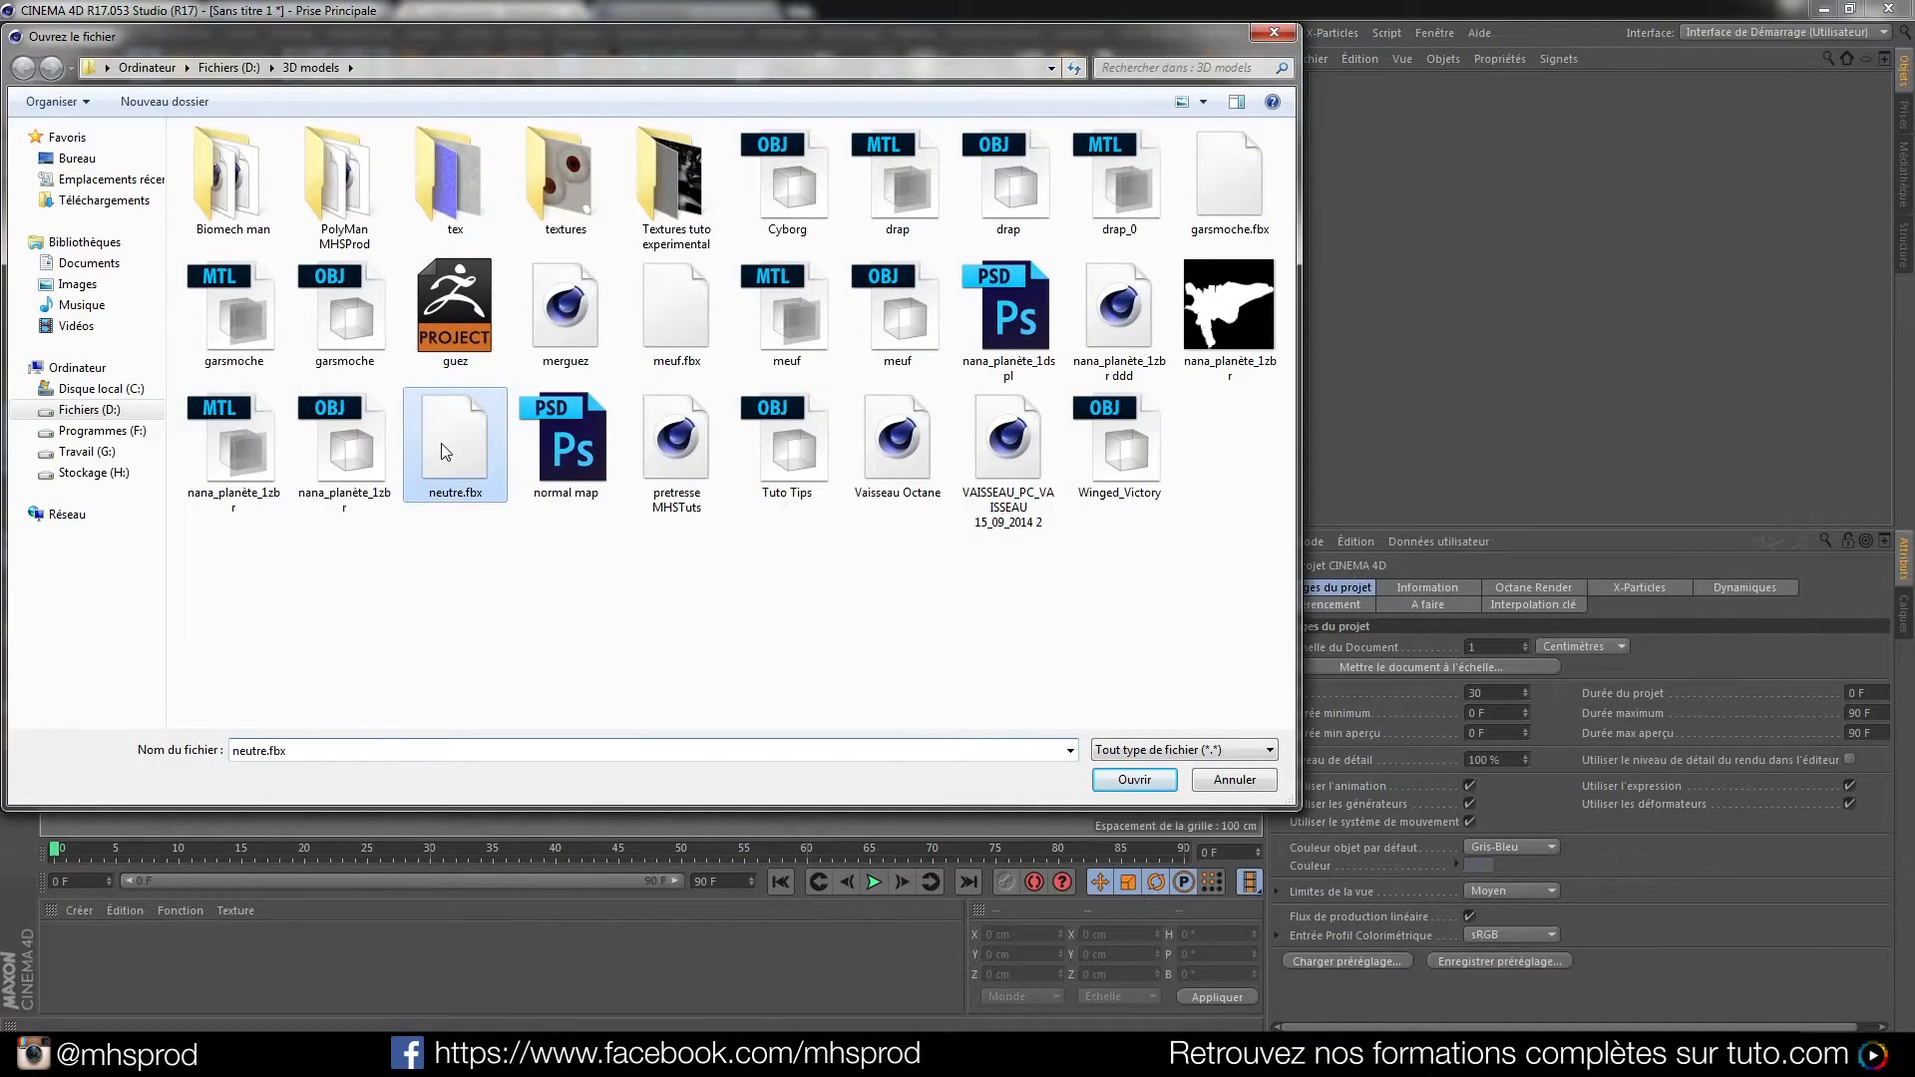
double_click(442, 446)
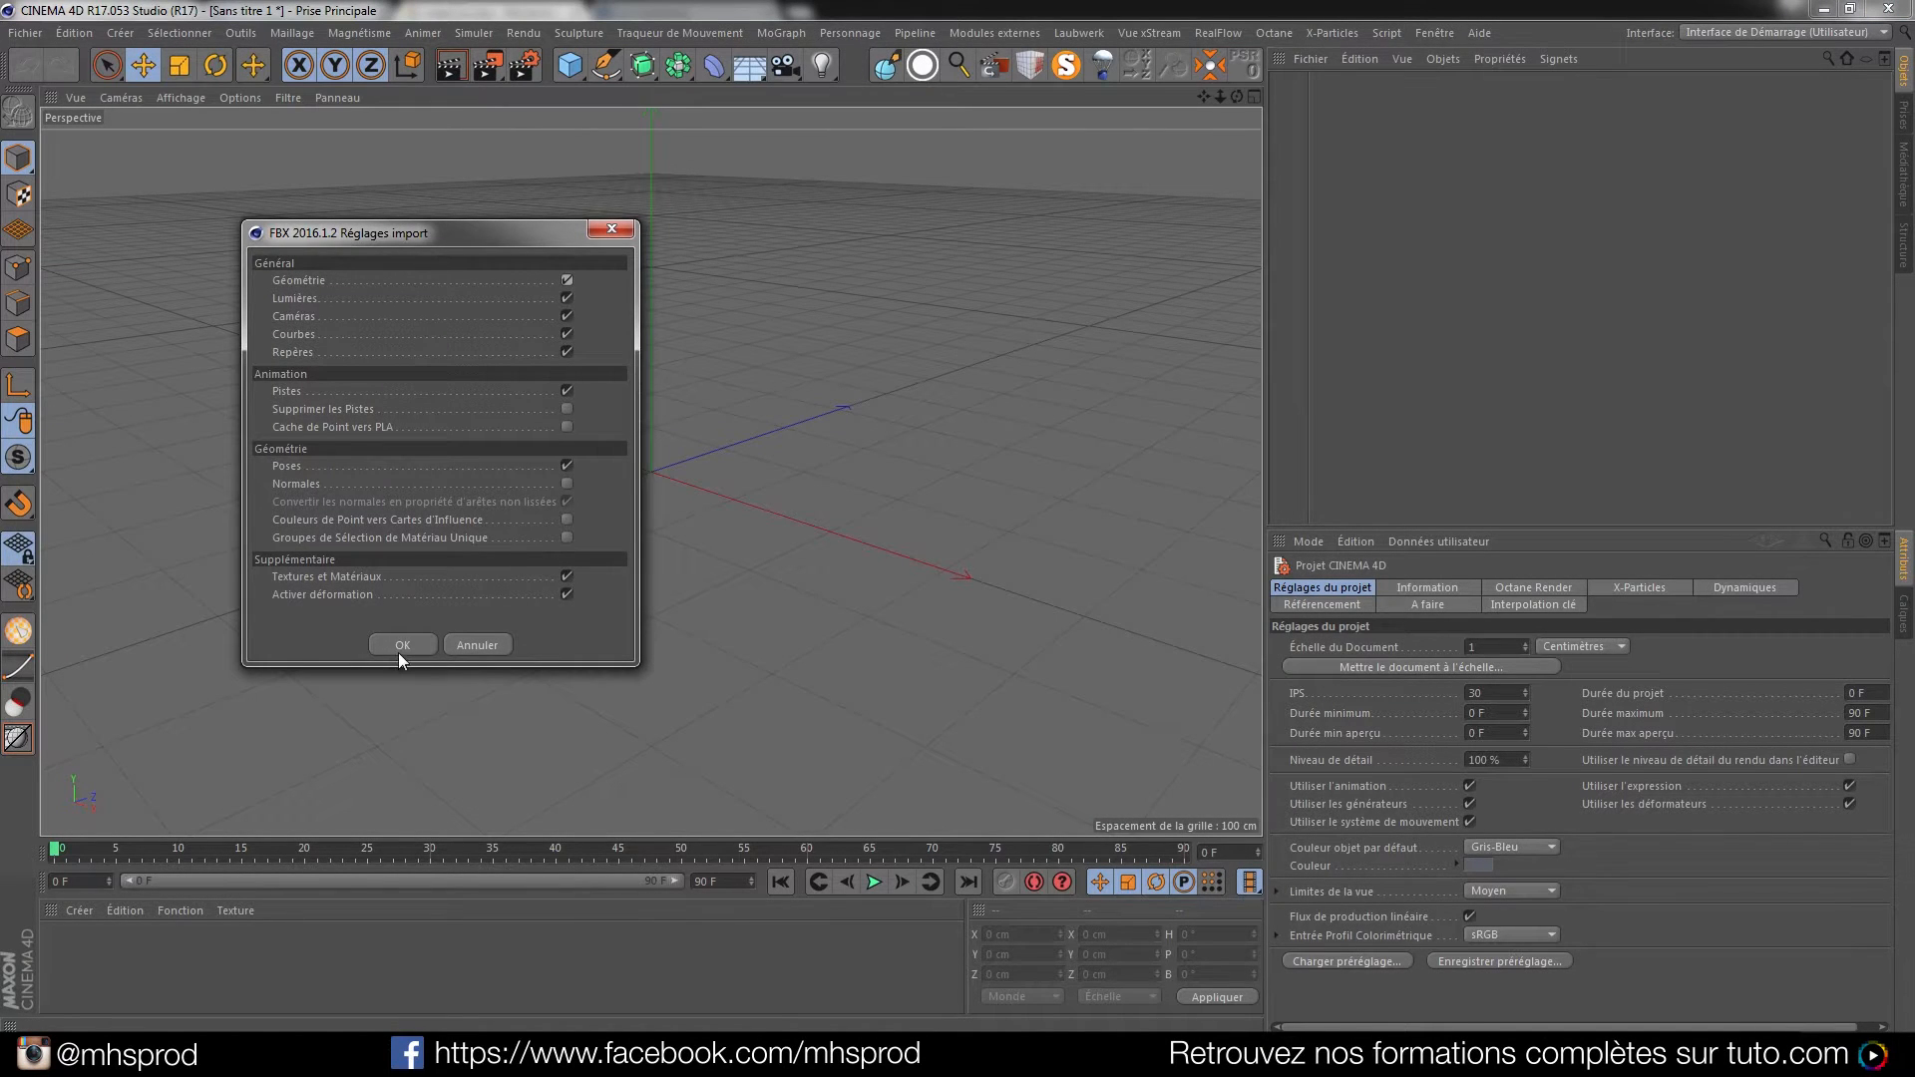
click(401, 645)
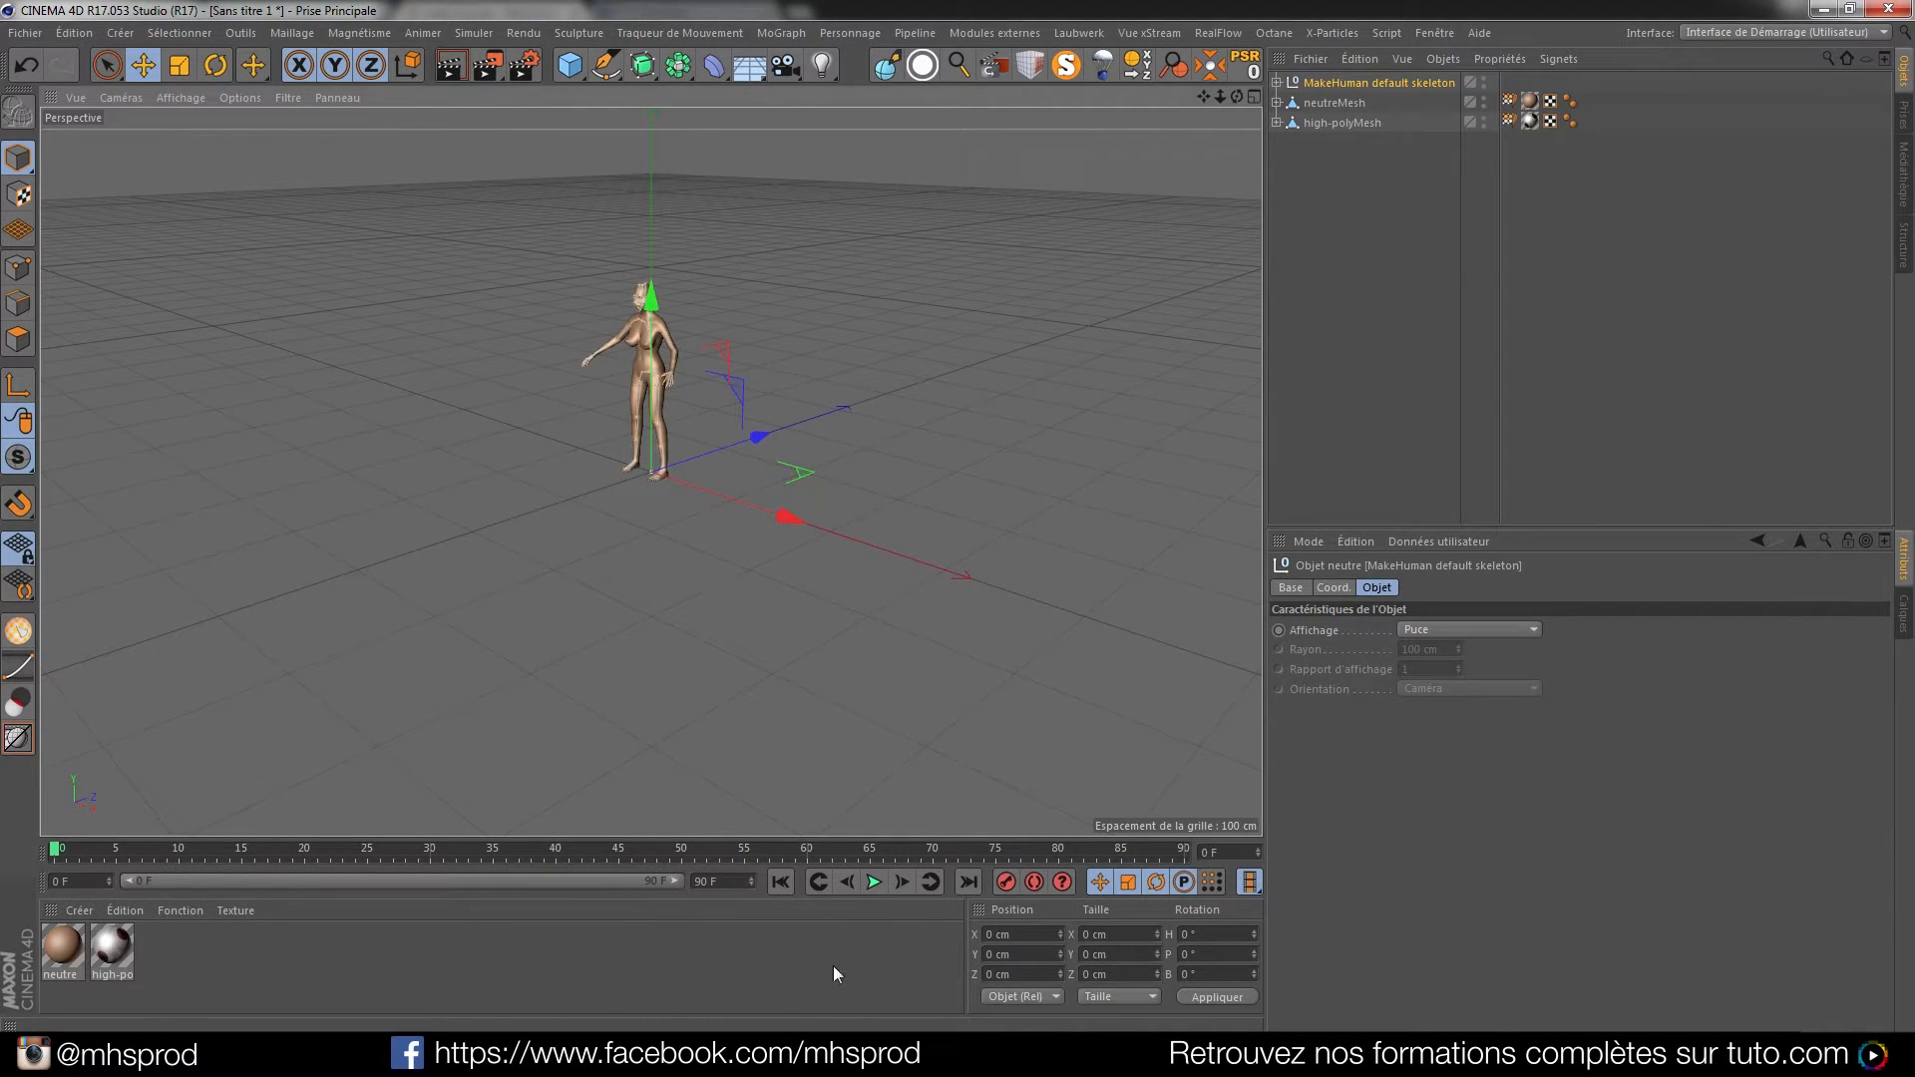
Switch back to MakeHuman and exit it without saving the changes
click(878, 1055)
click(1889, 9)
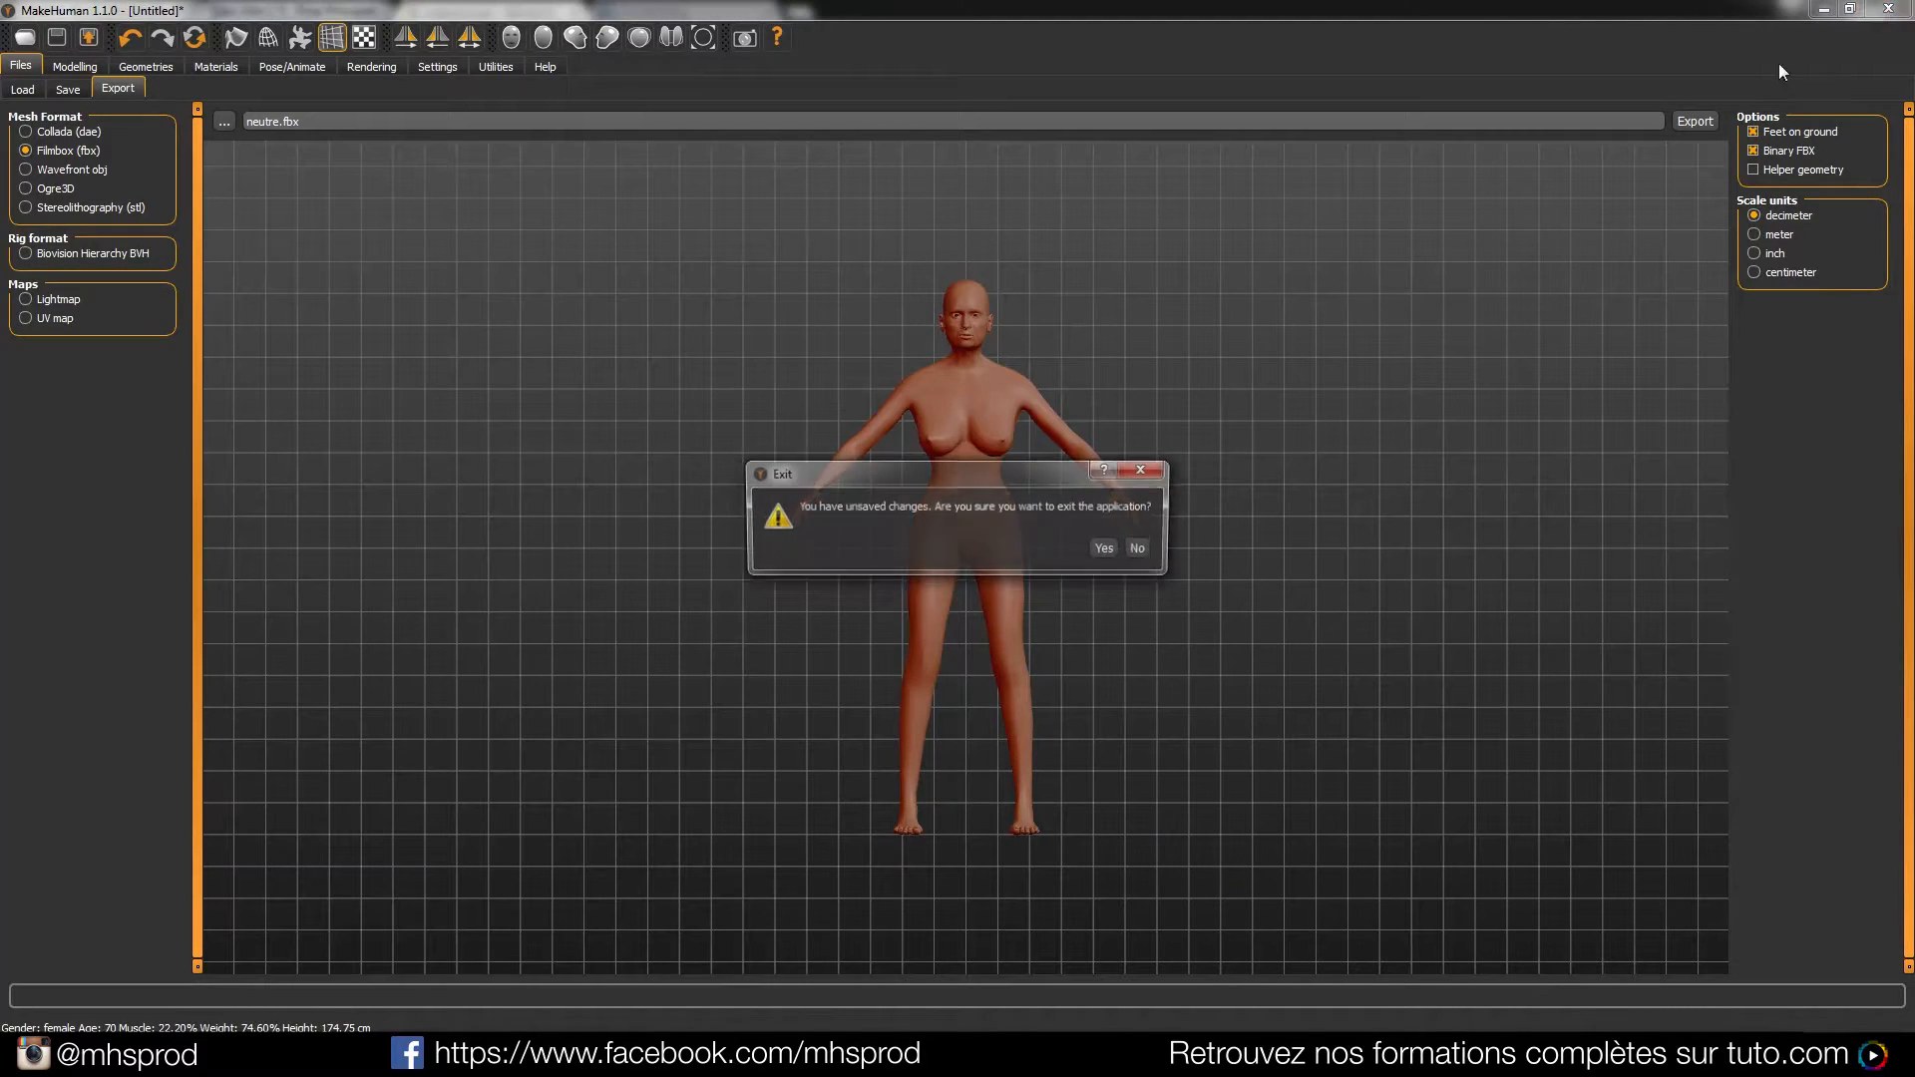
click(1104, 548)
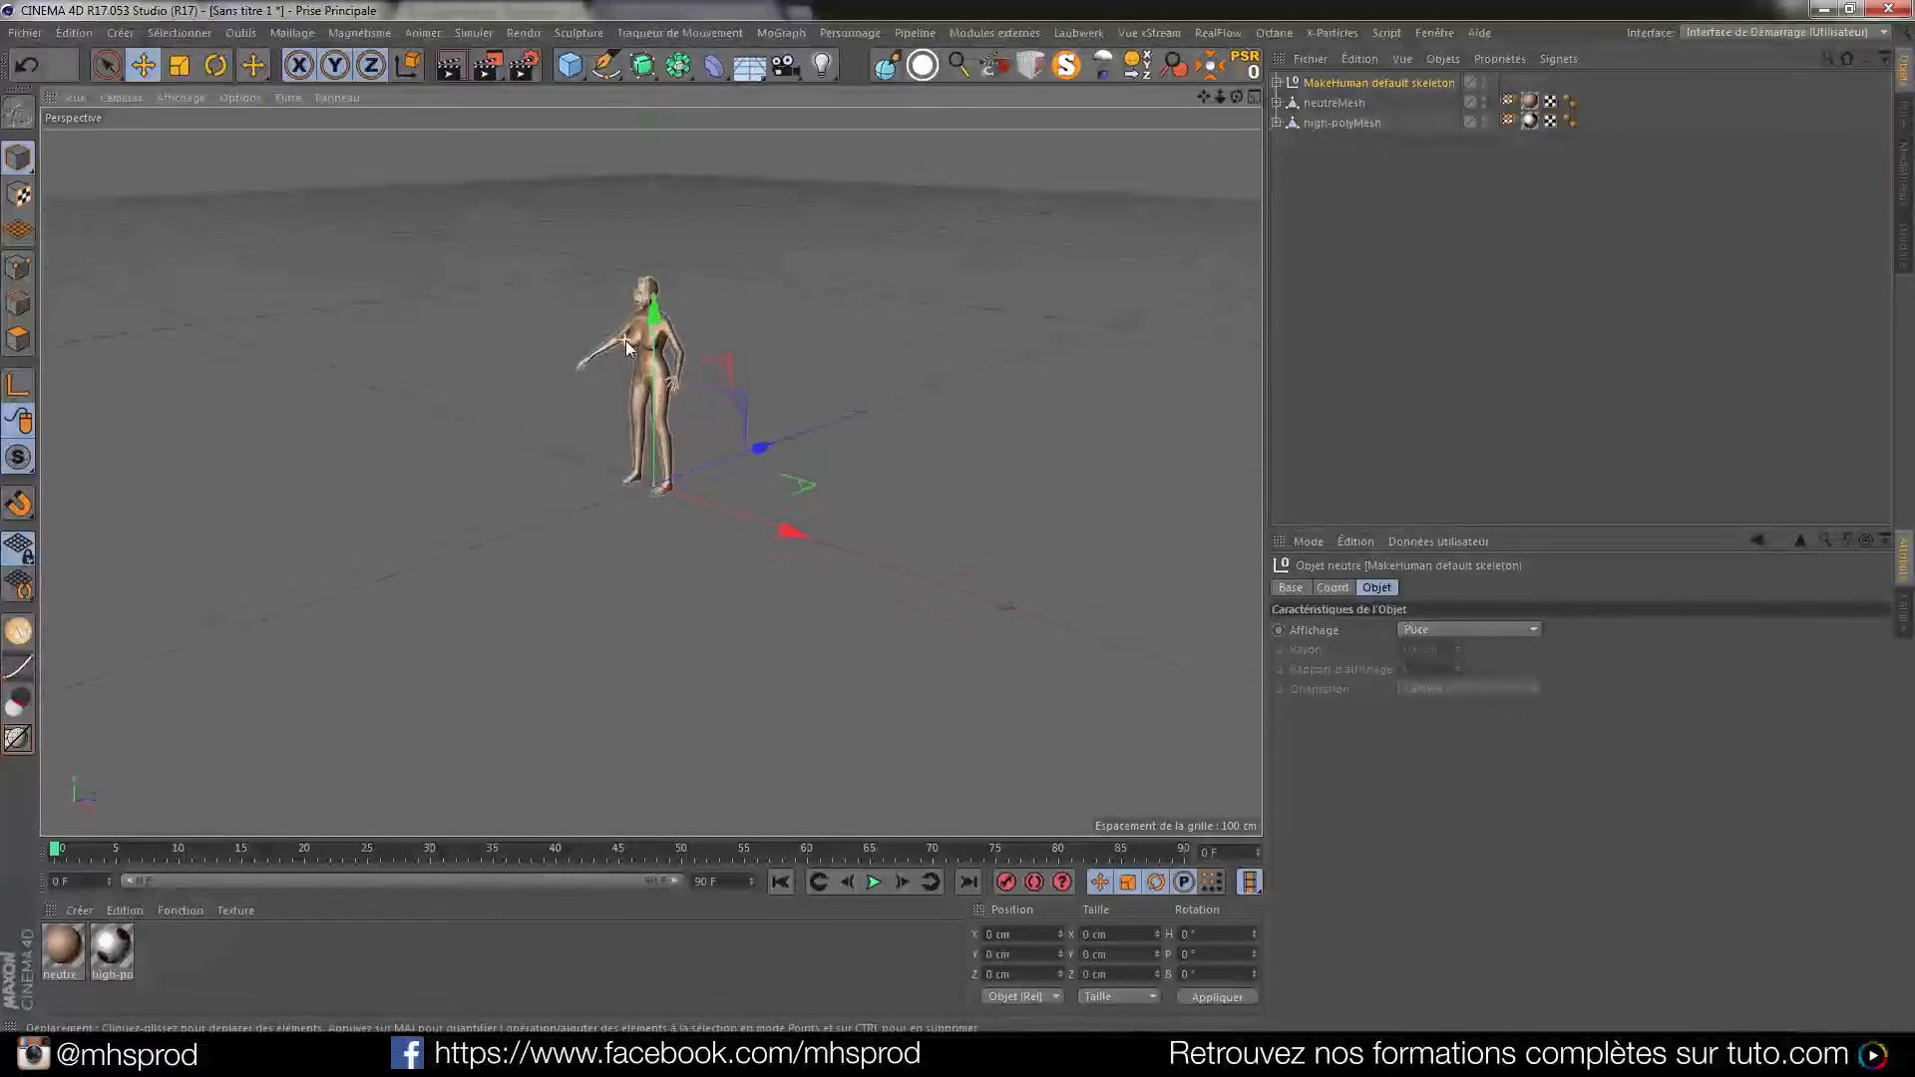
Frame the imported character from the front, render a preview in the viewport and clear the object selection
scroll(626, 340, up, 8)
alt+drag(643, 325, 837, 301)
click(450, 66)
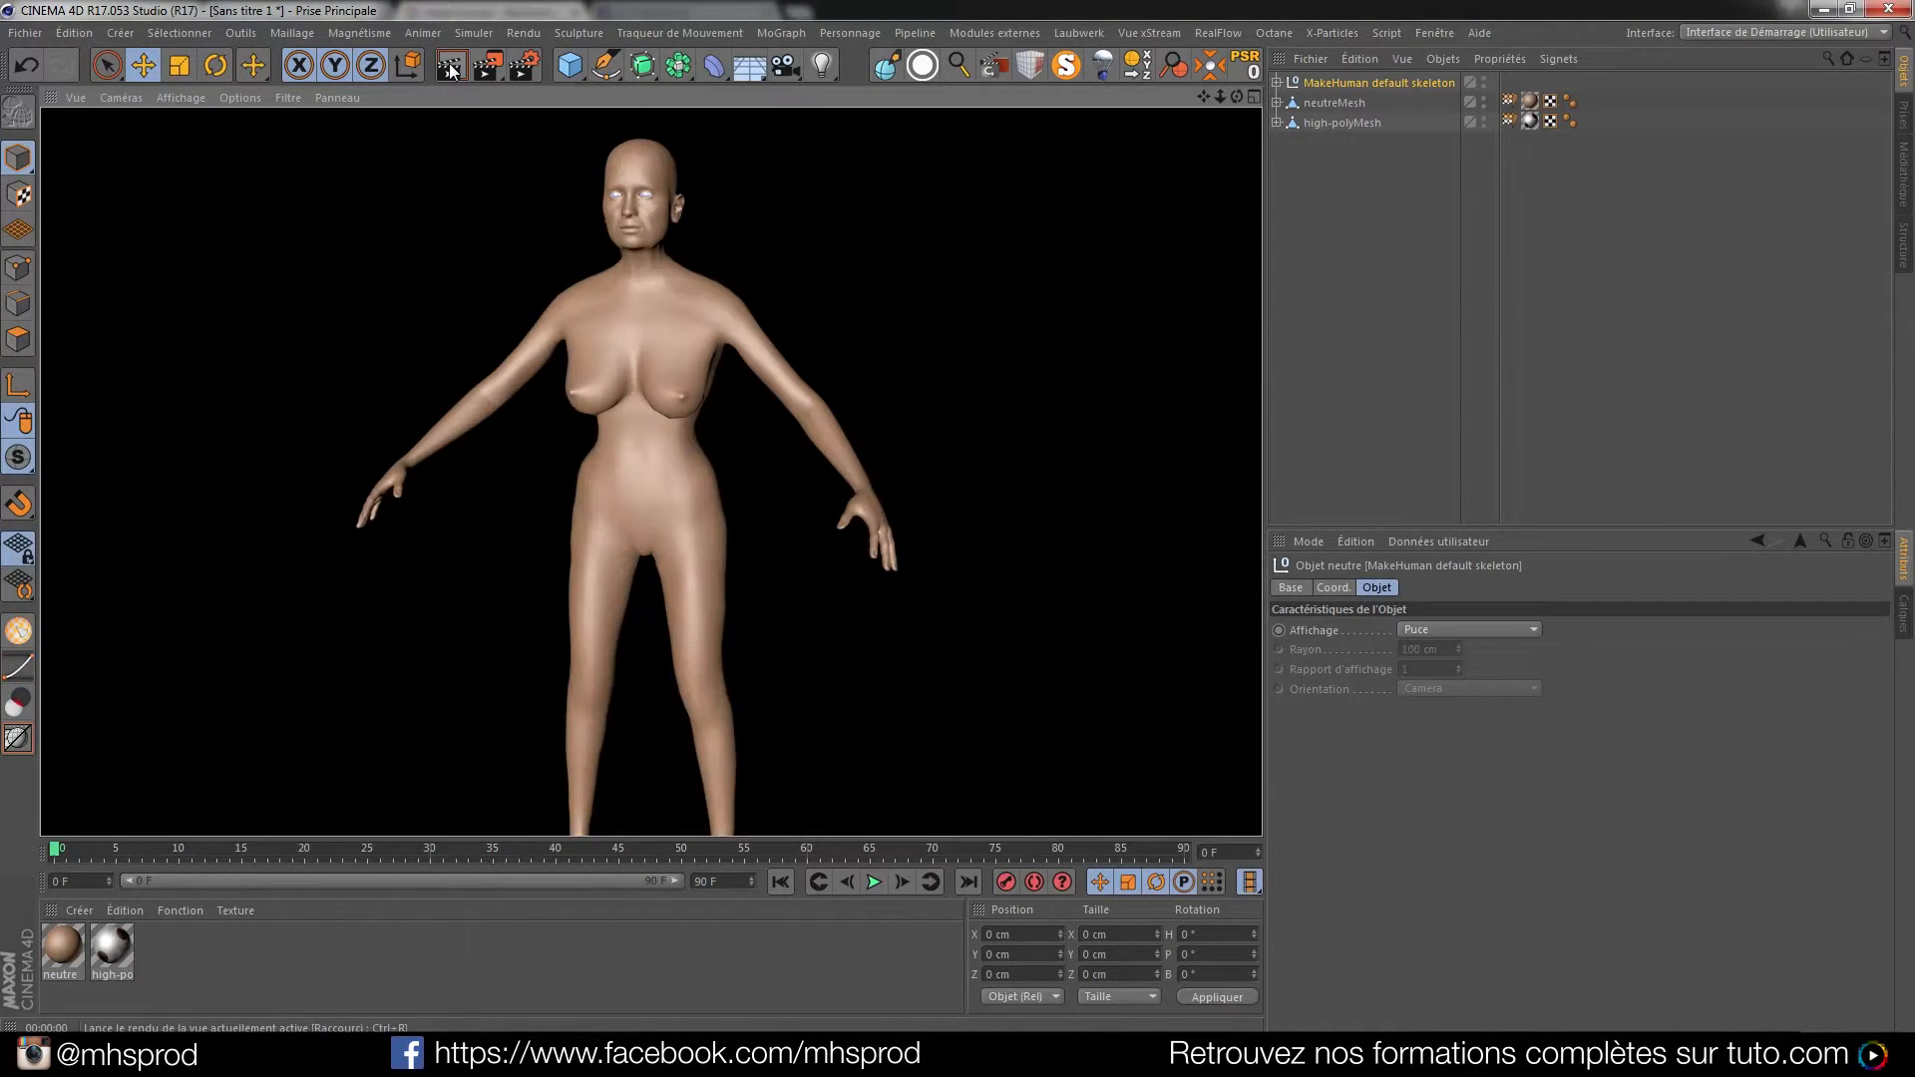
click(1348, 164)
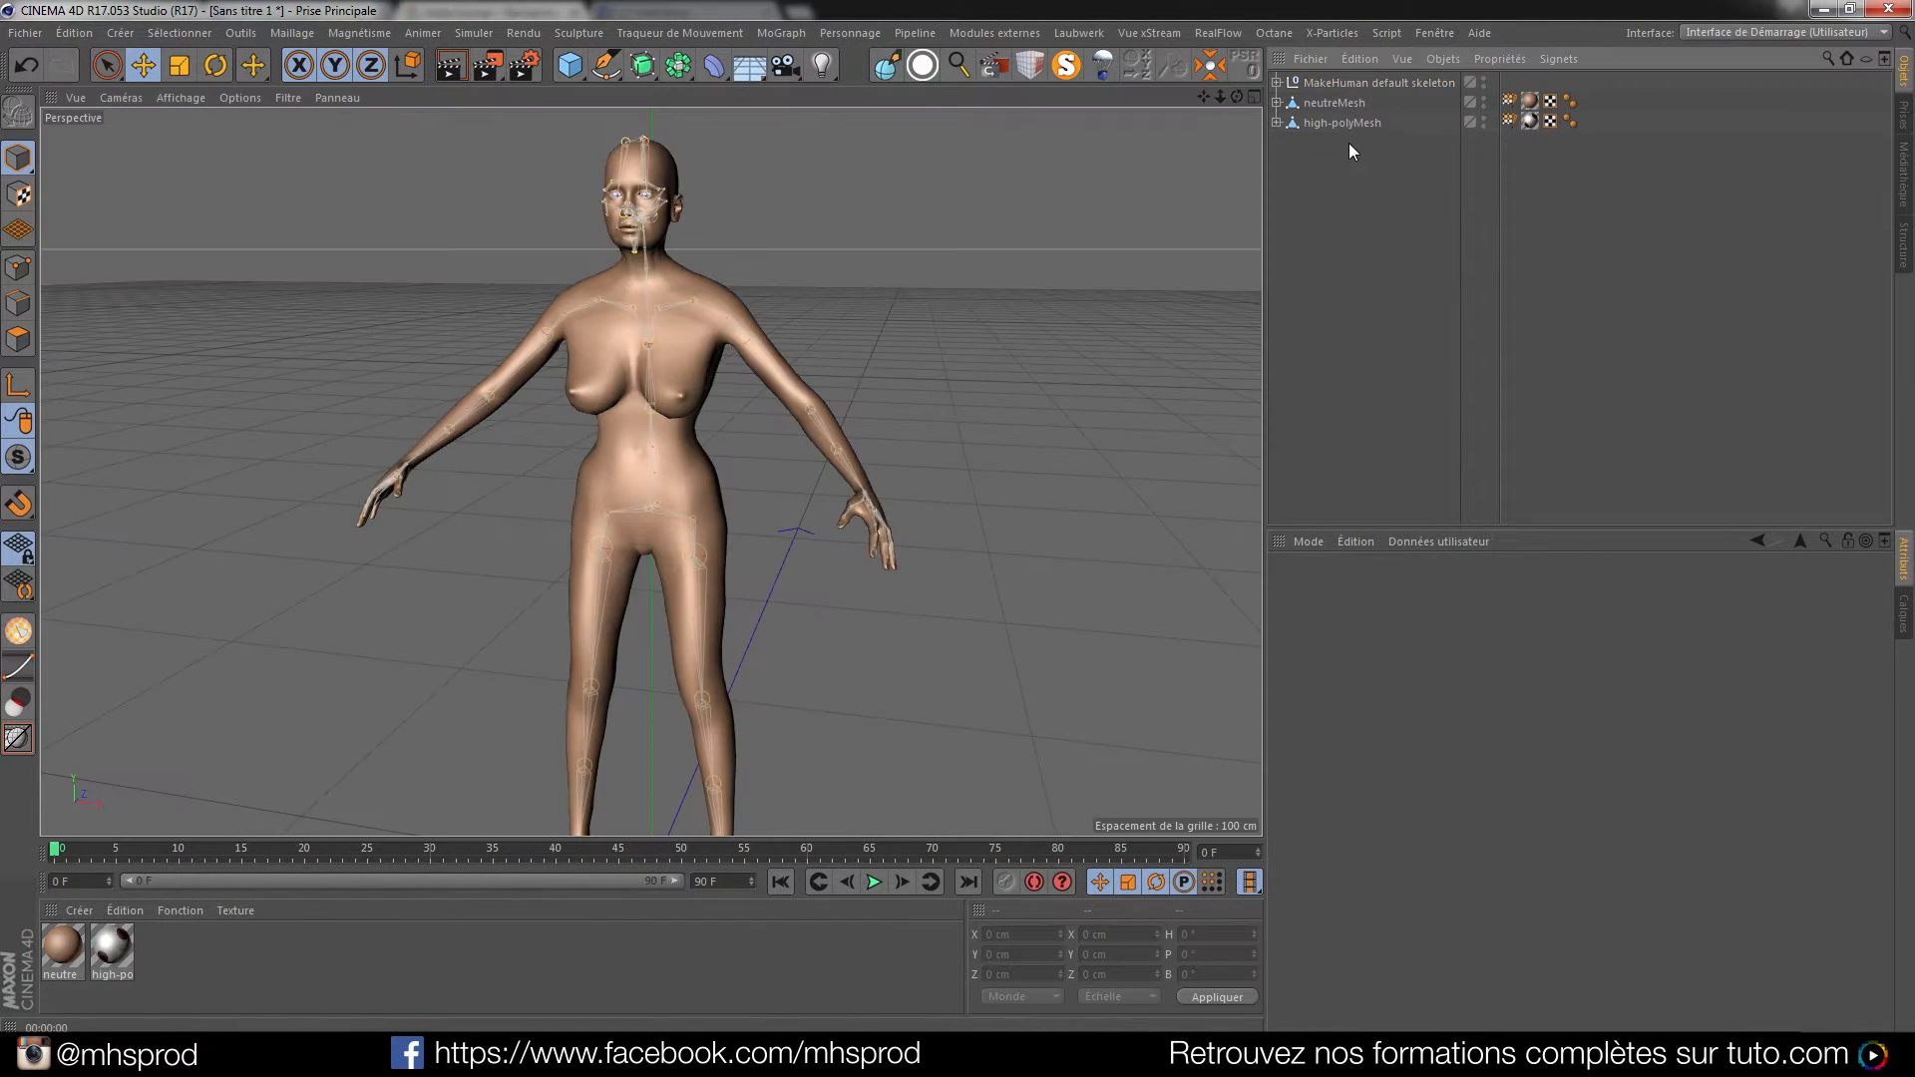
Inspect the high-polyMesh and neutreMesh objects and expand the MakeHuman skeleton's joint hierarchy through spine01
click(1343, 123)
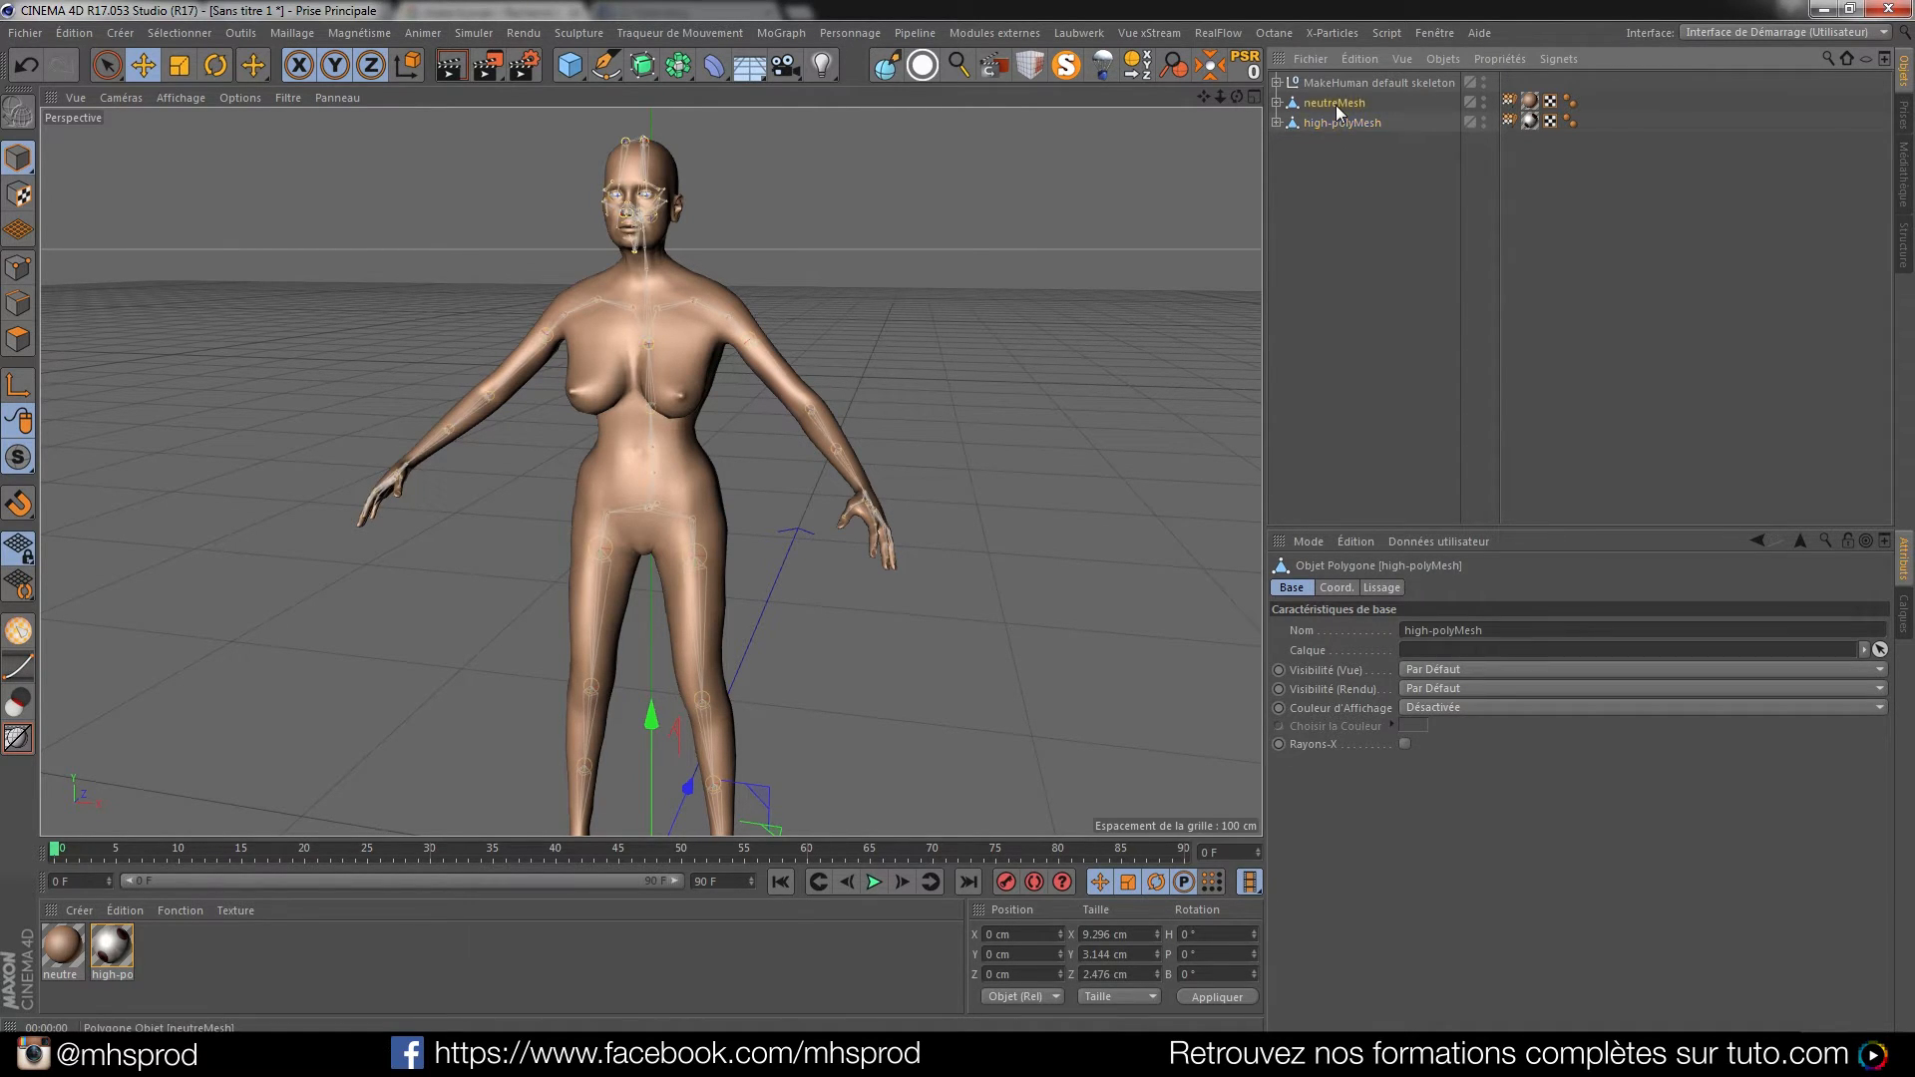
click(1336, 105)
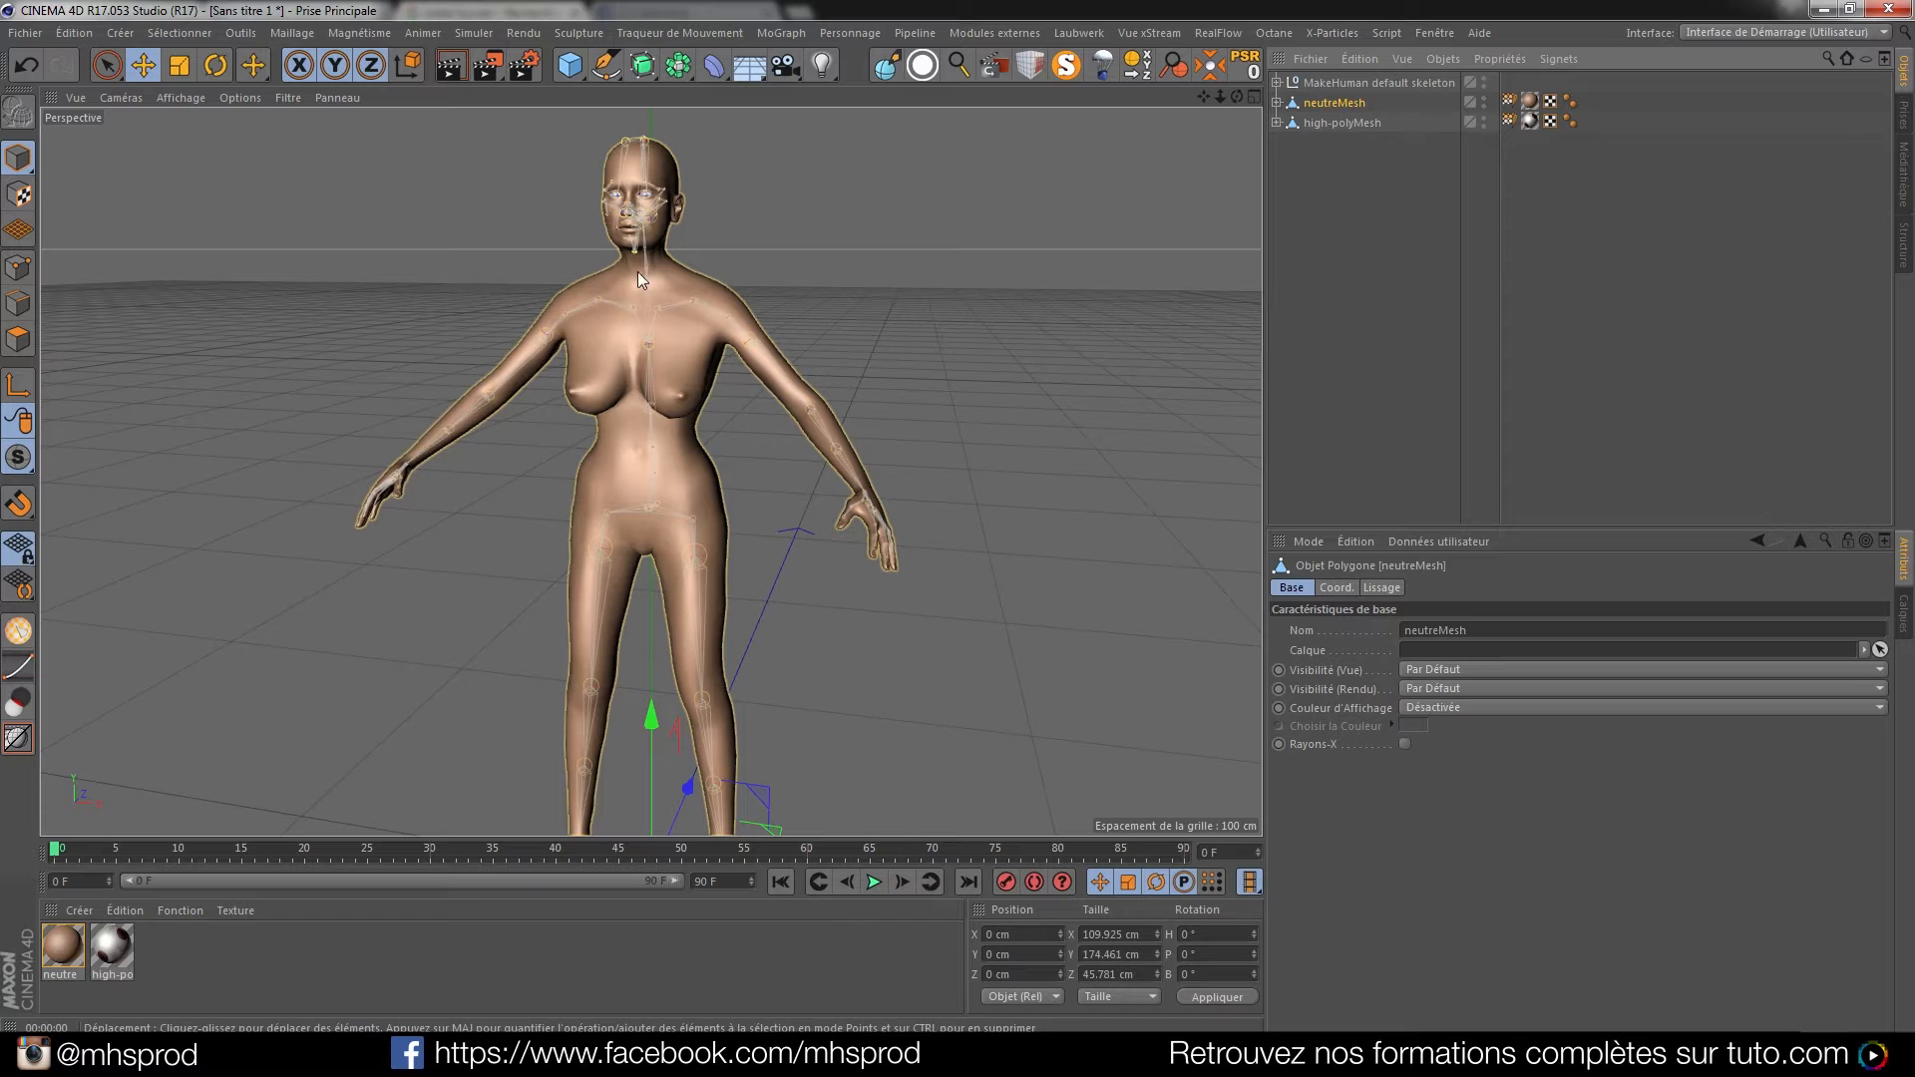
click(1338, 86)
click(1276, 83)
click(1288, 102)
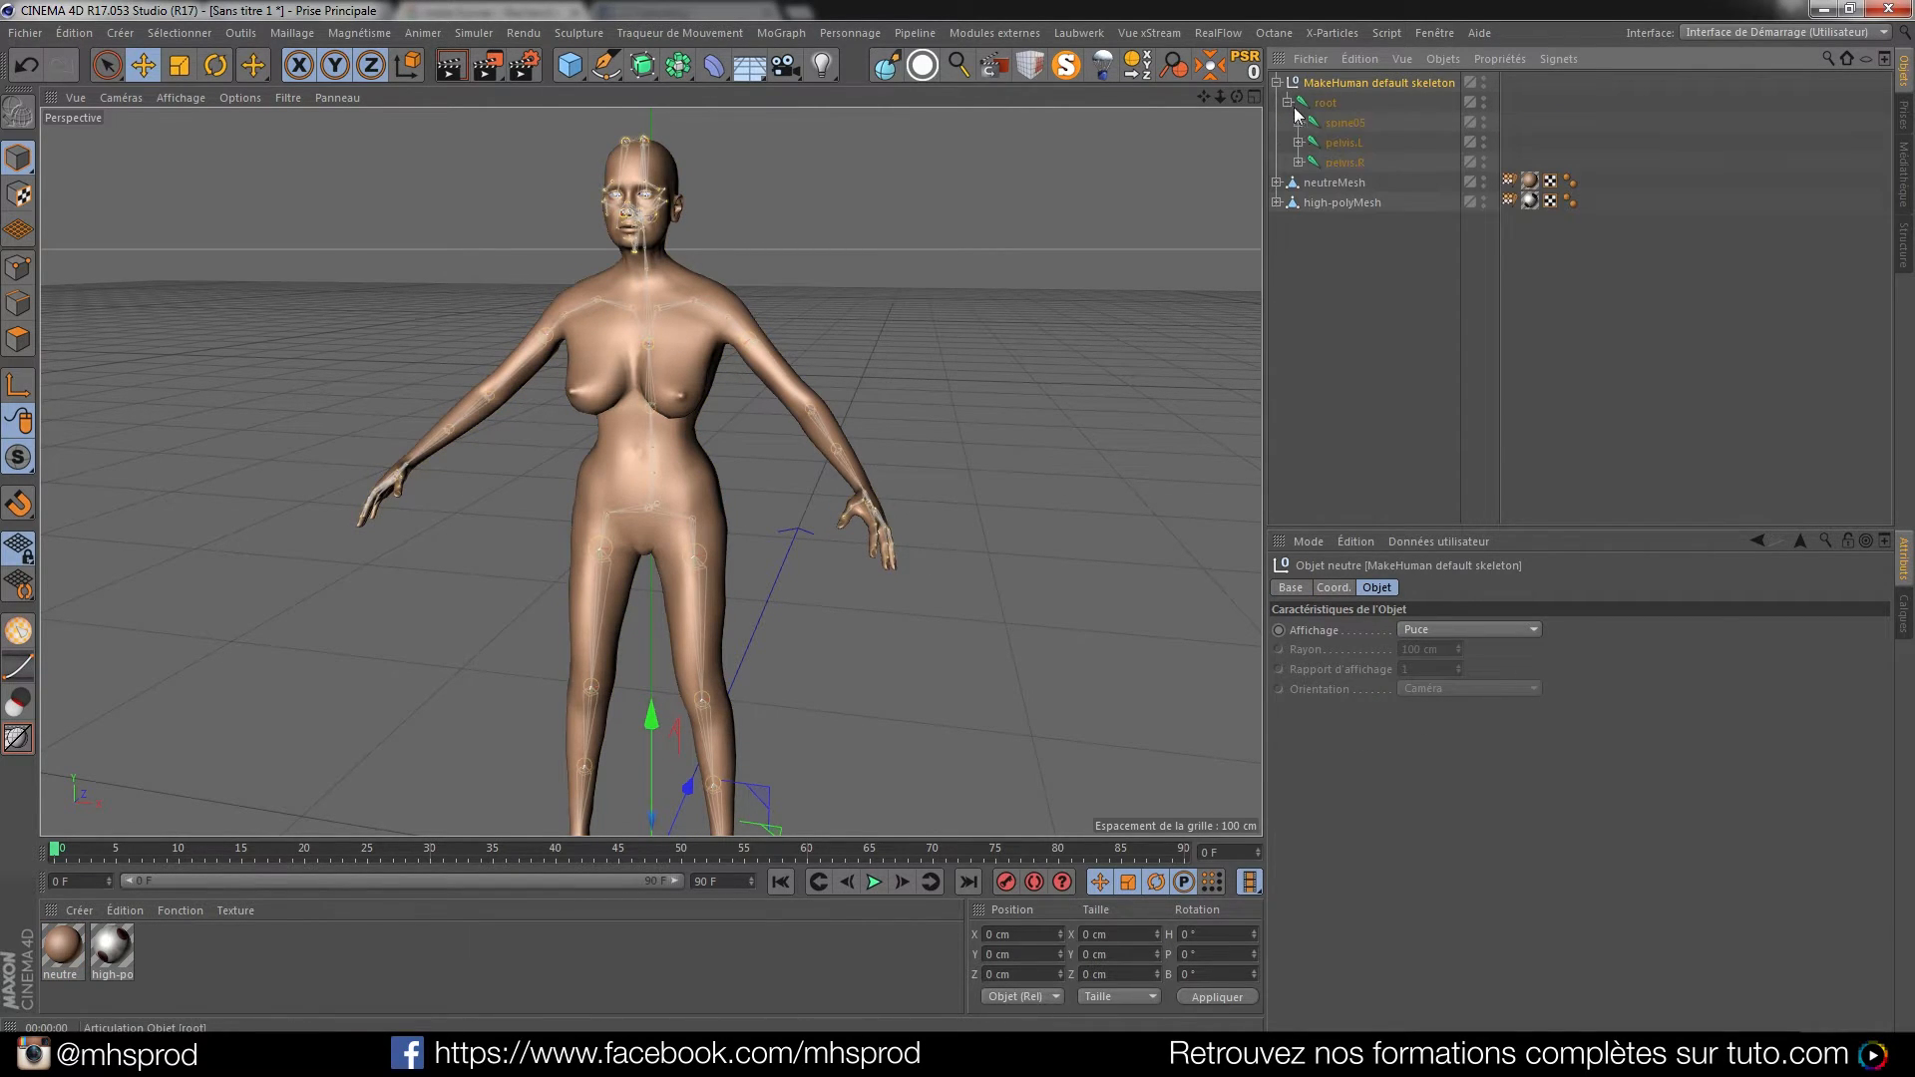
click(1299, 122)
click(1310, 141)
click(1320, 161)
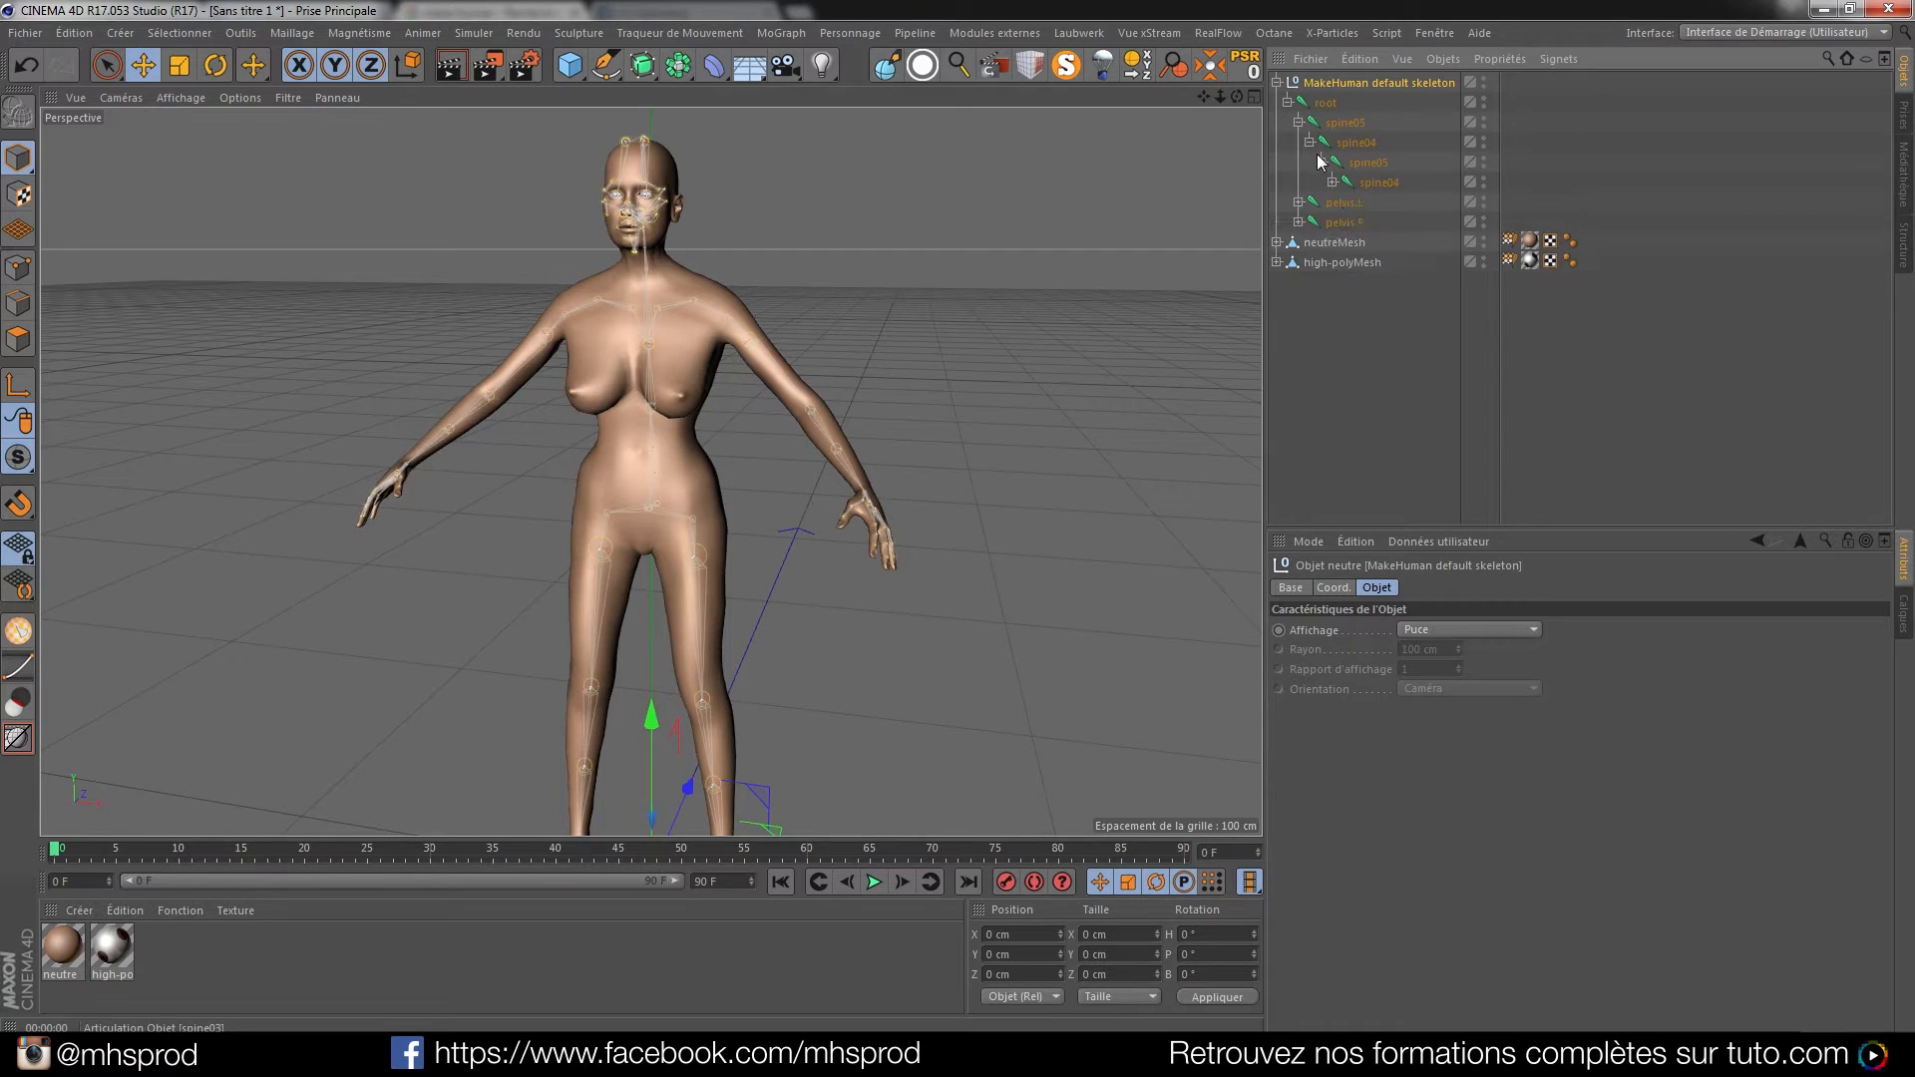
click(1333, 182)
click(1344, 241)
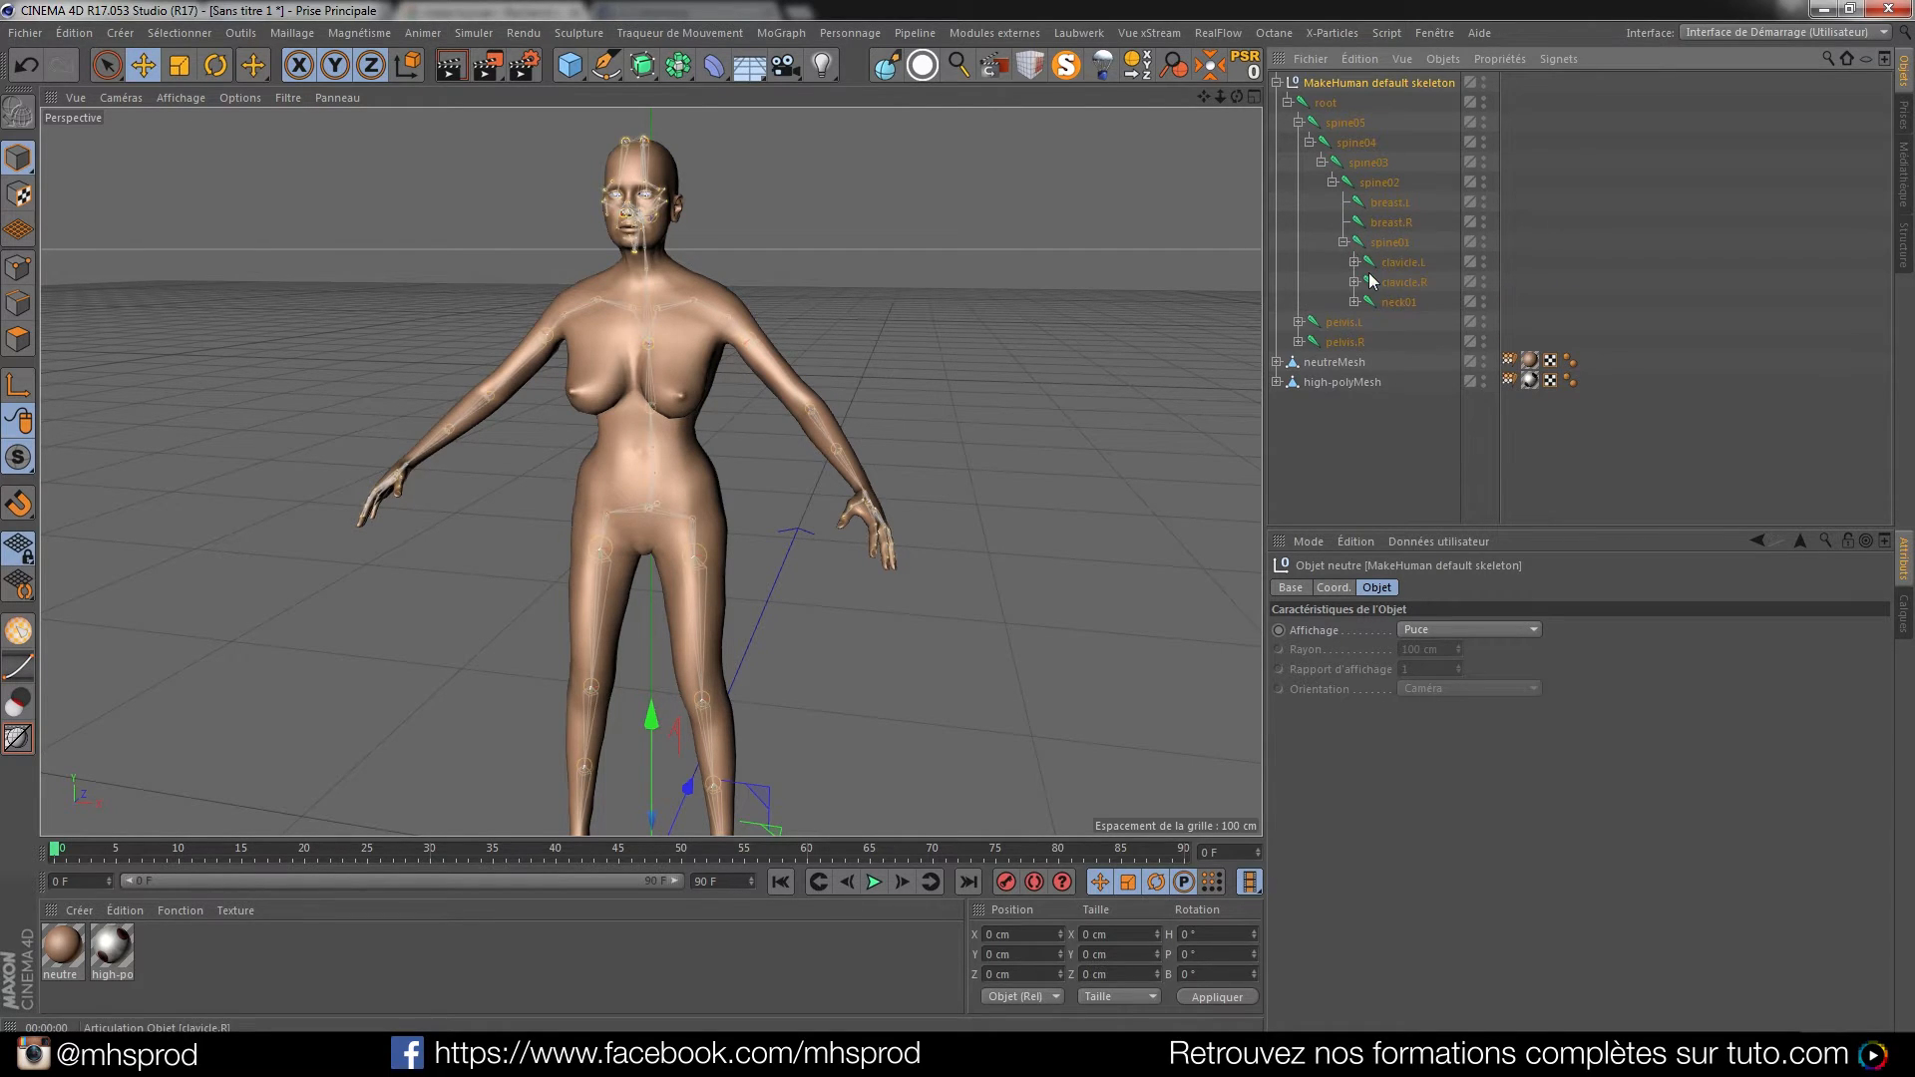
Expand both clavicle joint chains in the skeleton, down to upperarm02.R and lowerarm01.L
click(1354, 261)
click(1354, 301)
click(1366, 322)
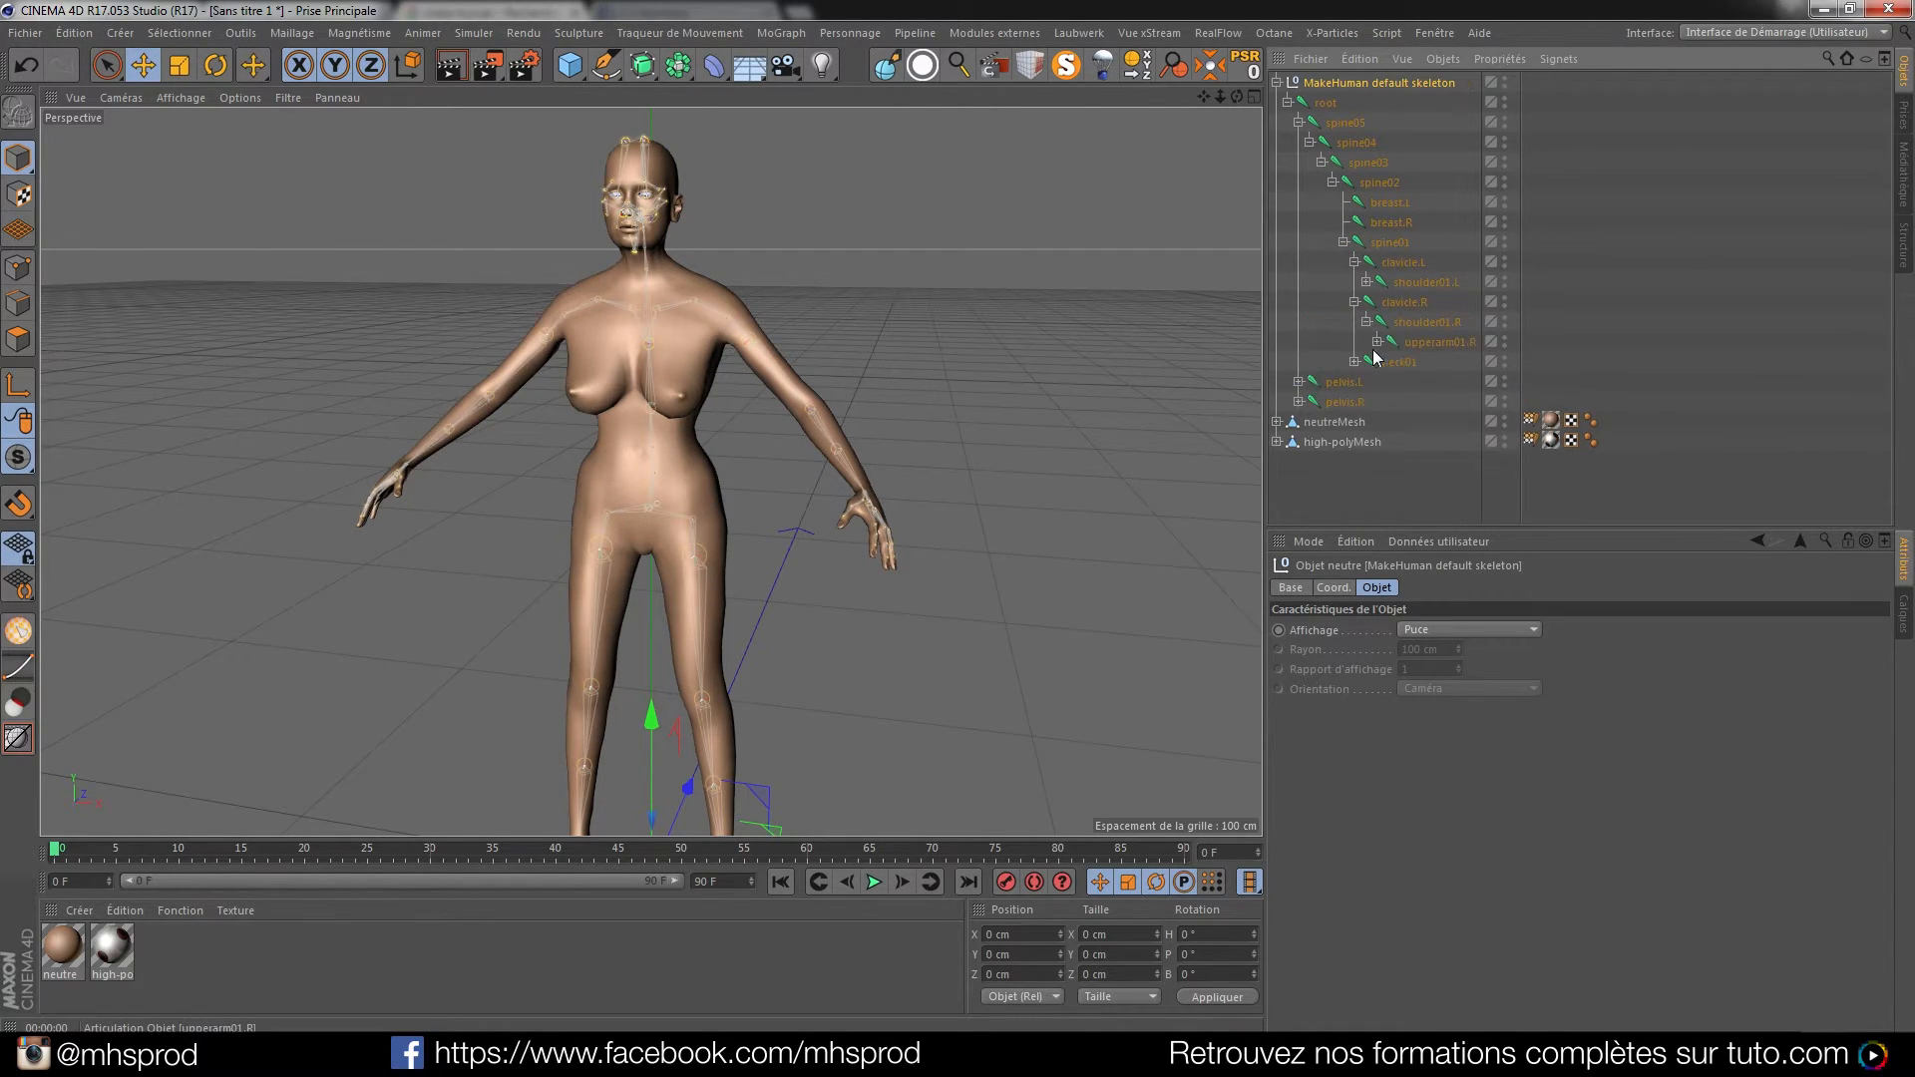
click(1376, 342)
click(1365, 281)
click(1376, 301)
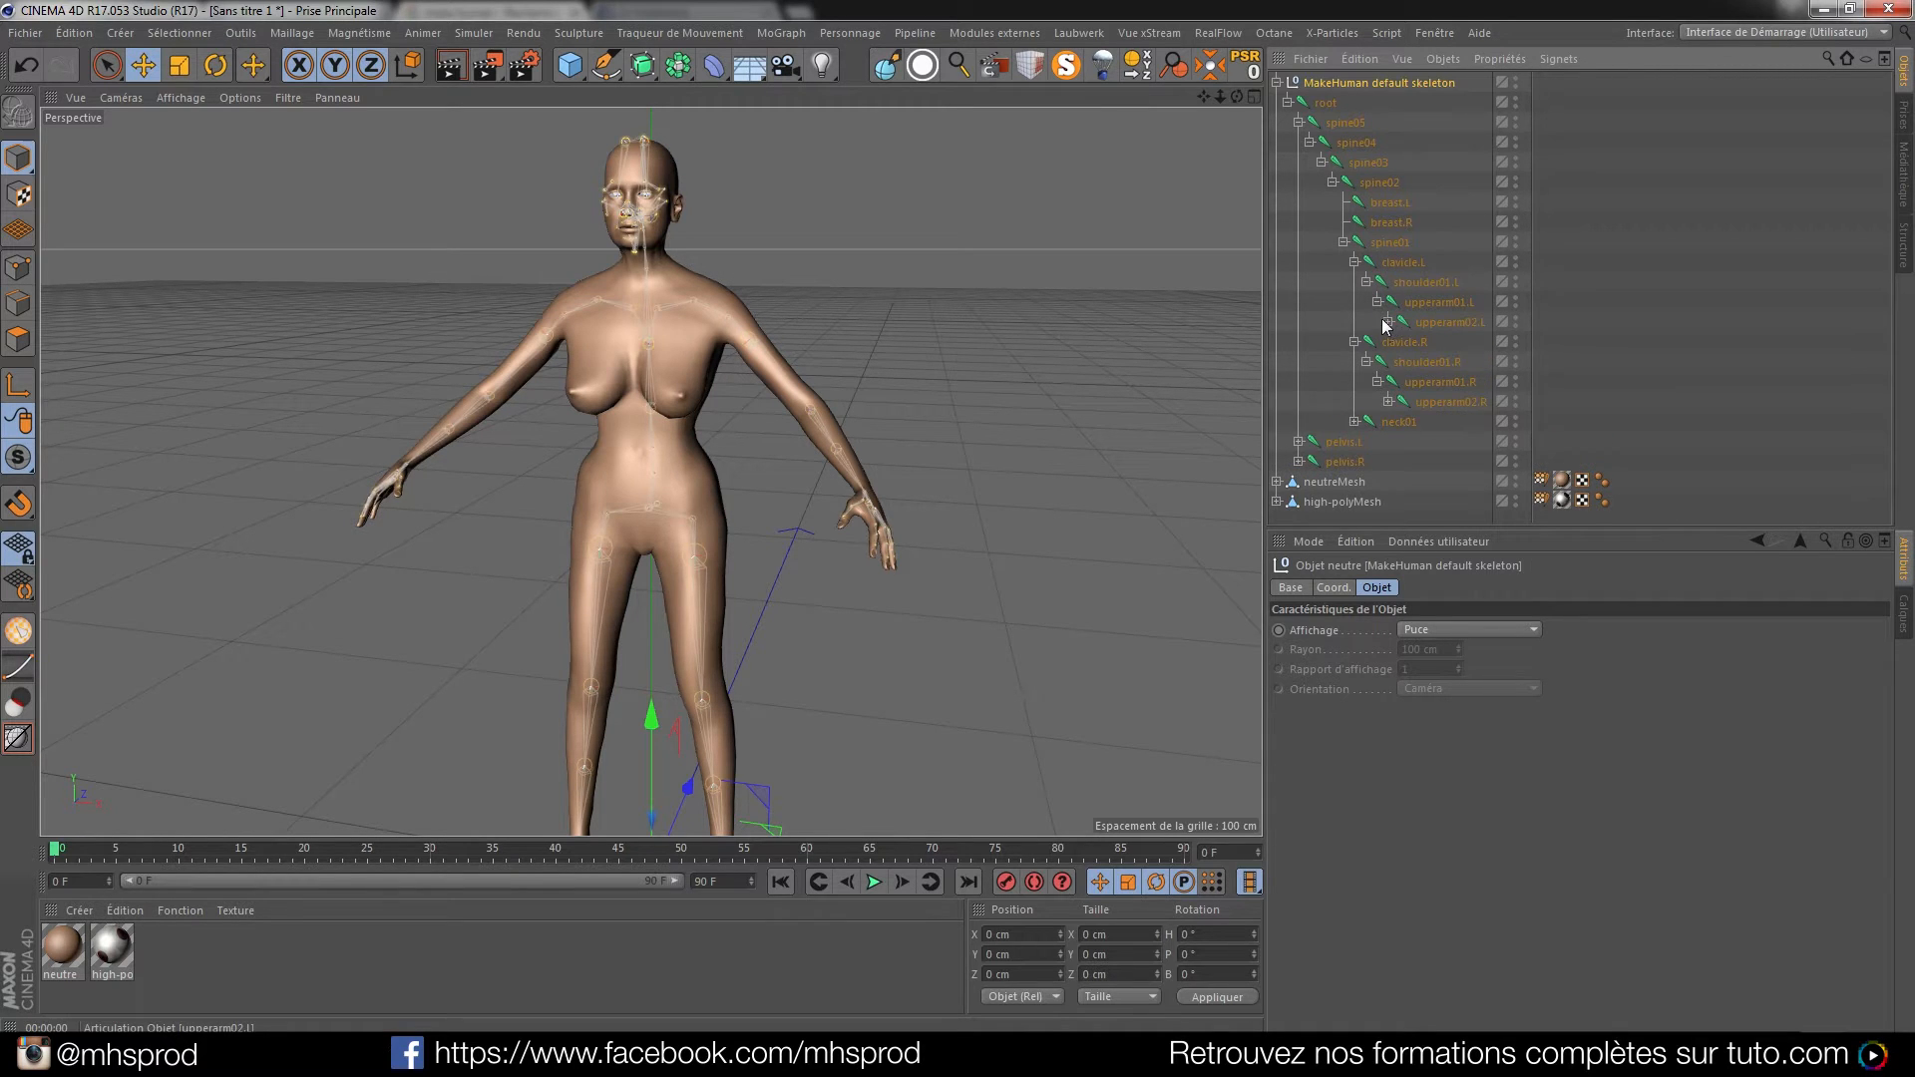
click(1387, 322)
Rotate the upperarm01.L joint to lower the character's left arm, to a B rotation of about 54°
click(1426, 302)
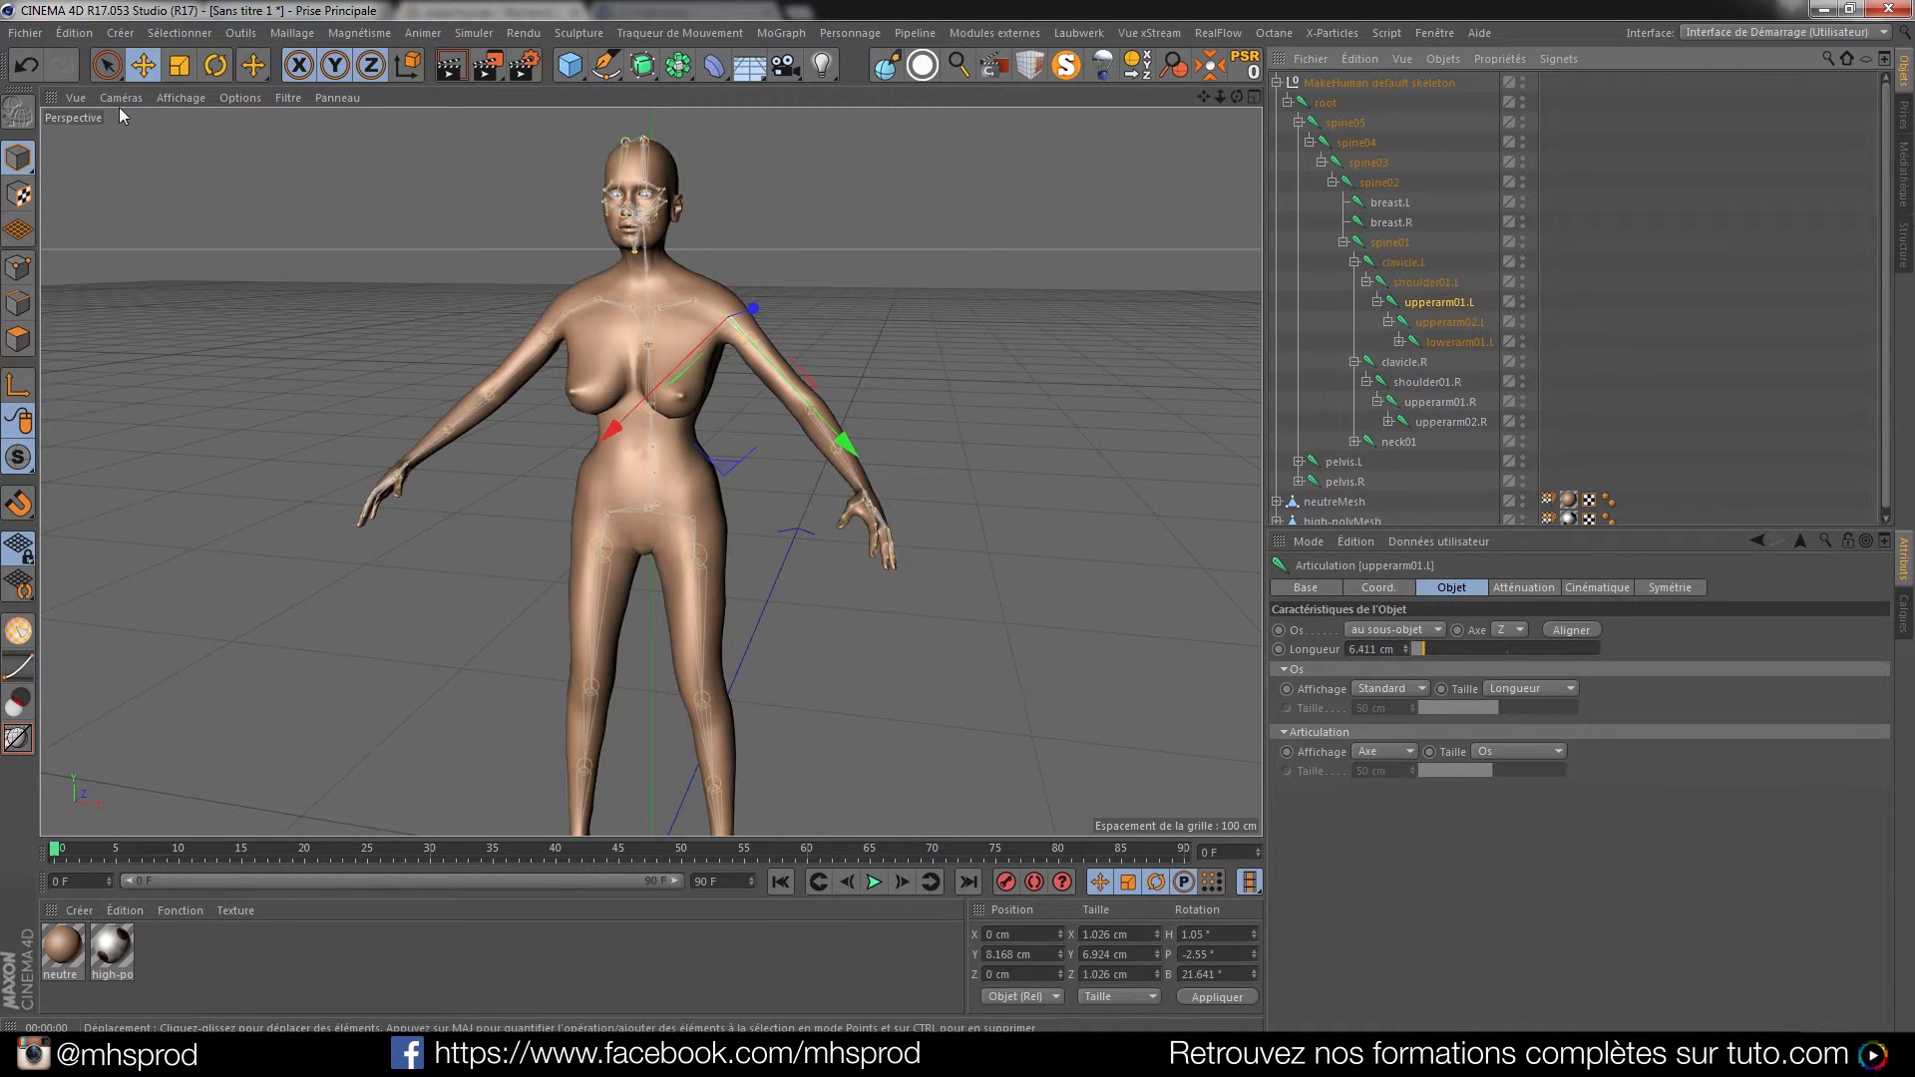
key(r)
drag(816, 257, 829, 319)
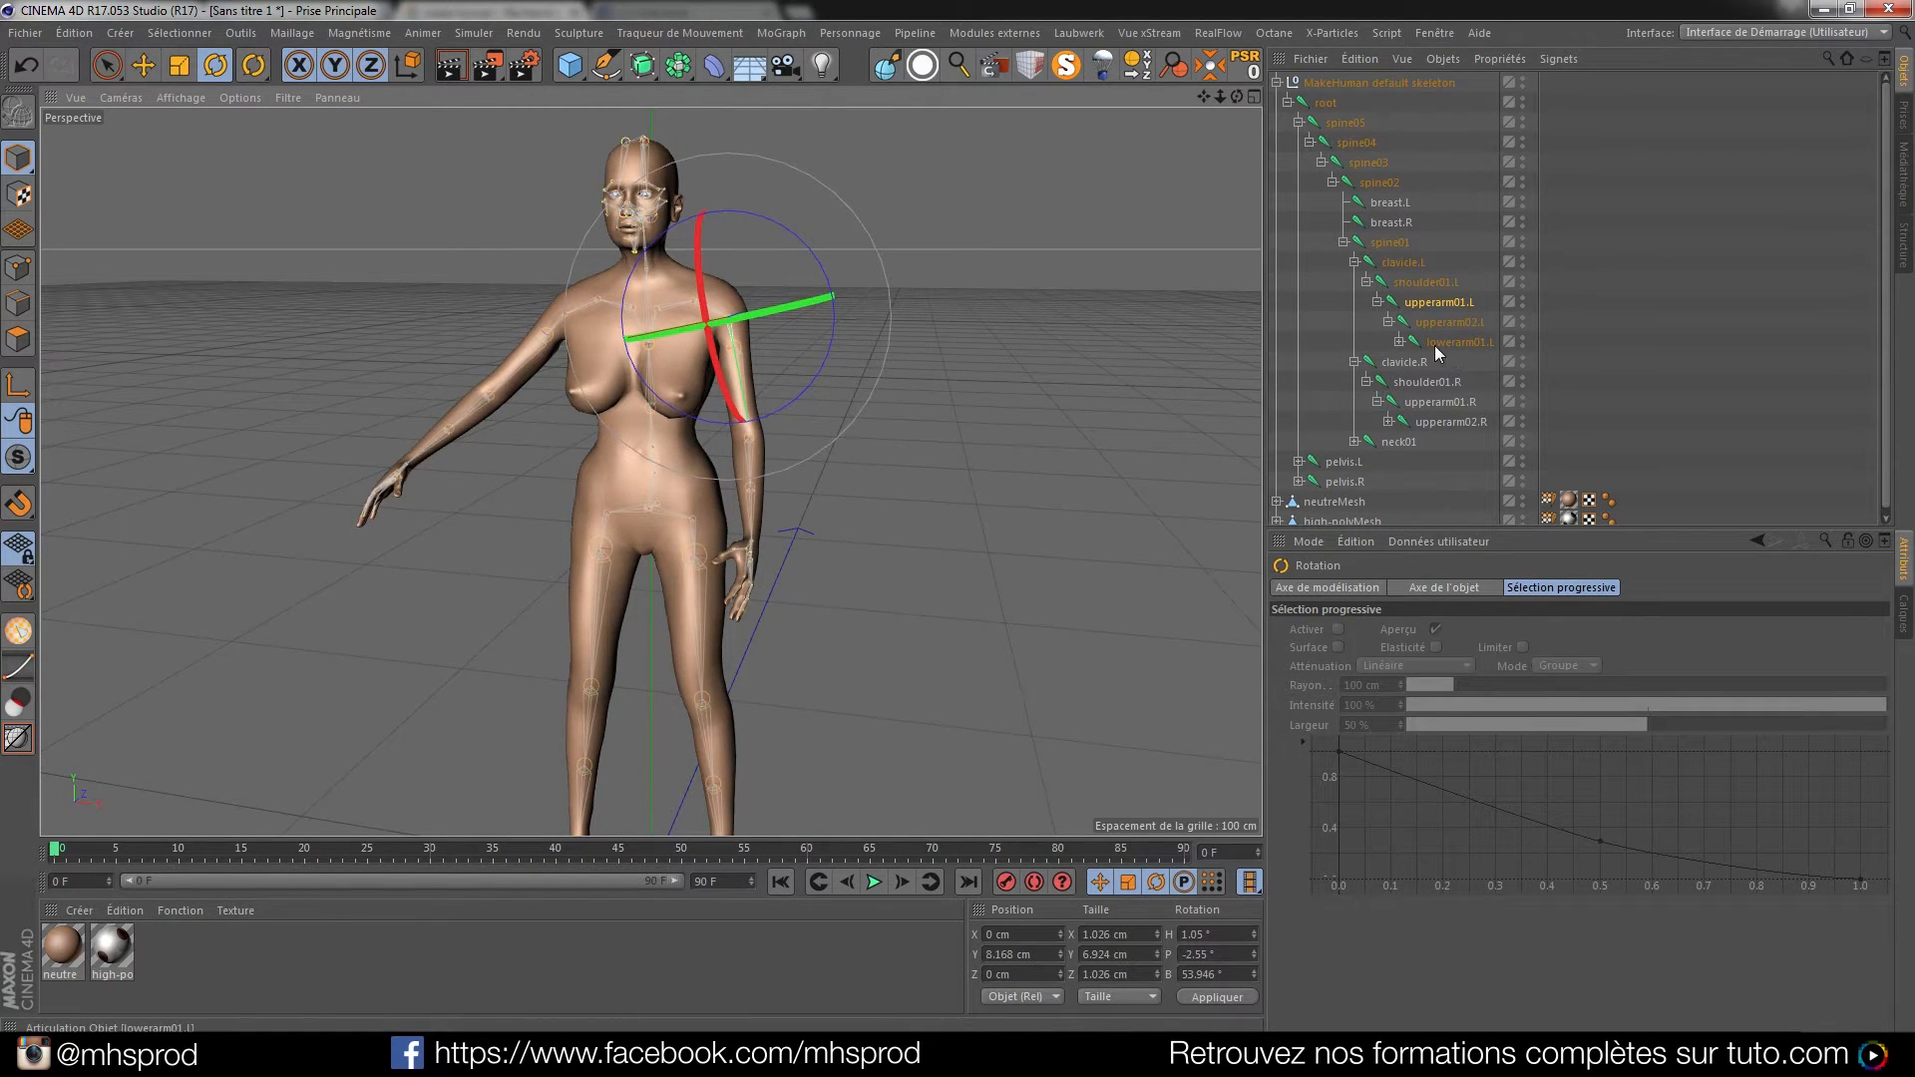
Rotate the upperarm01.R joint to lower the character's right arm, to a B rotation of about -55°
click(1439, 402)
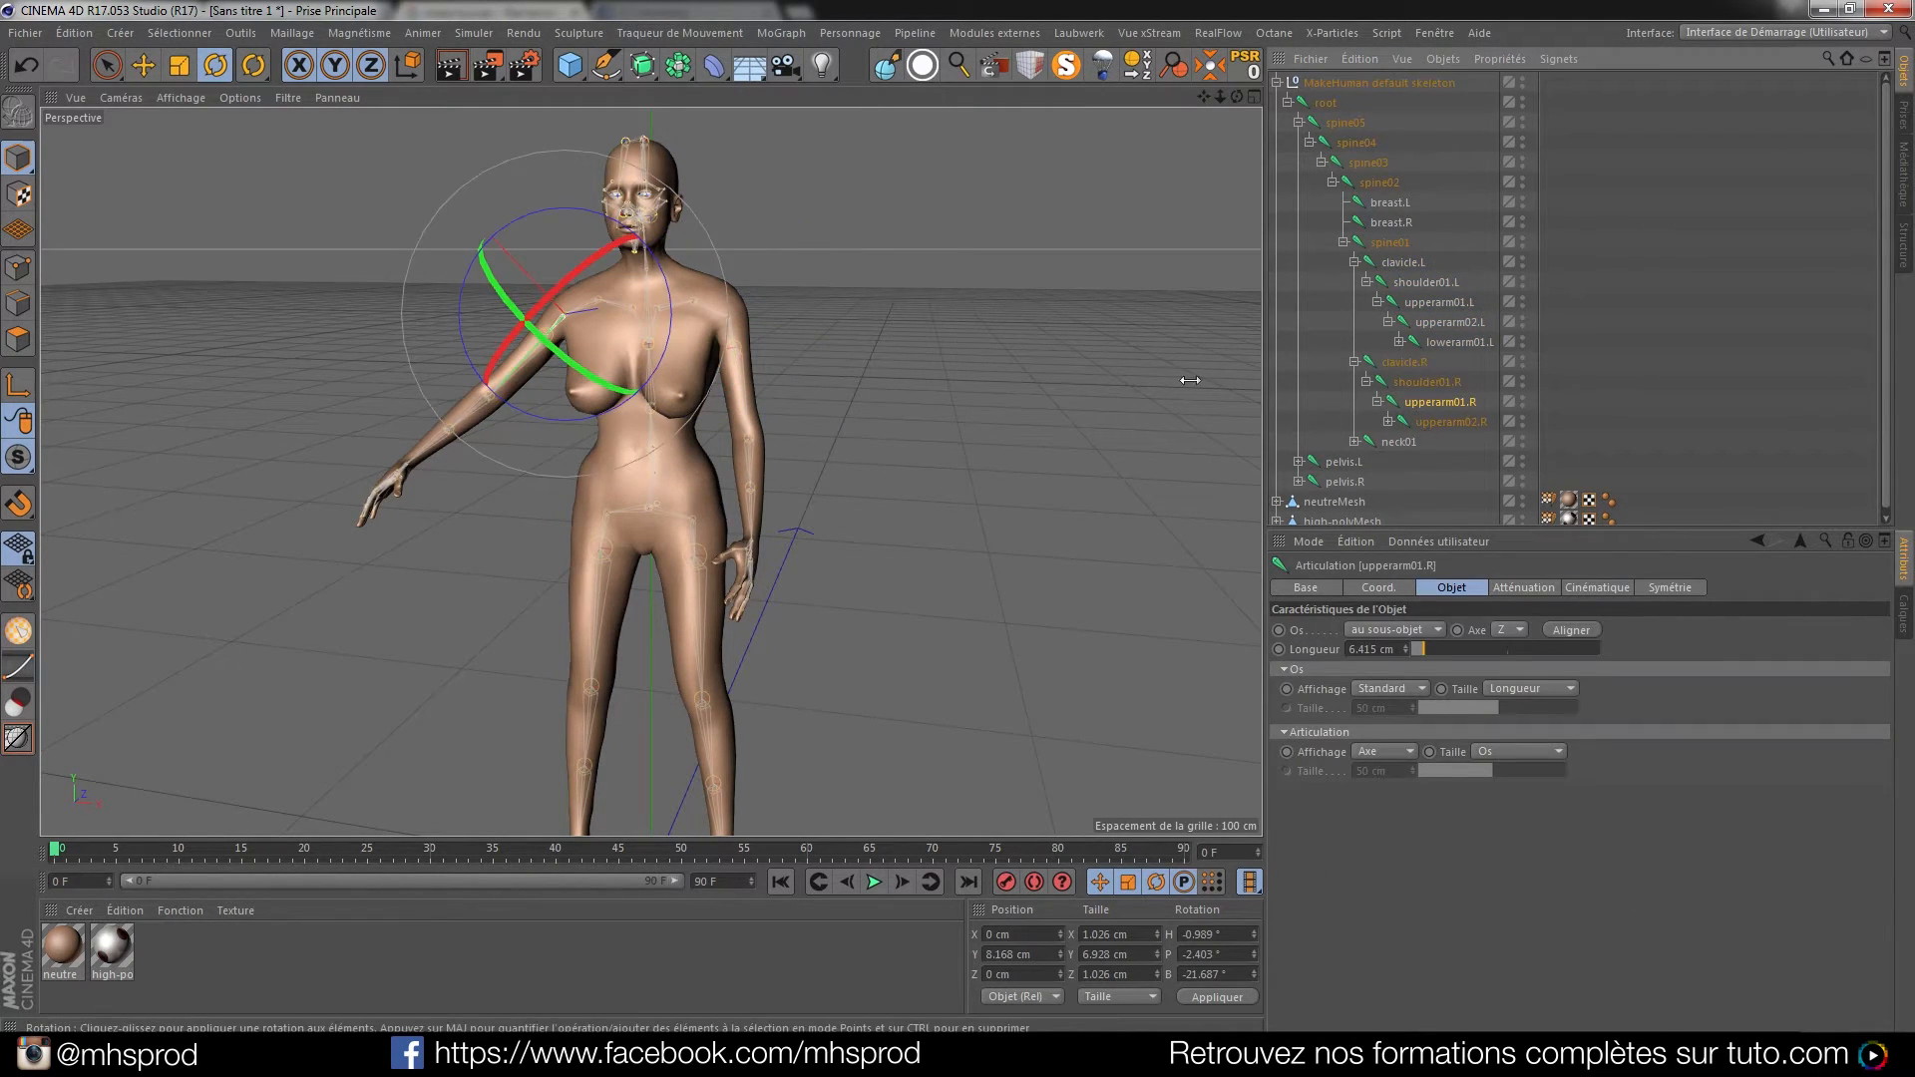
drag(655, 264, 671, 430)
alt+drag(822, 402, 640, 501)
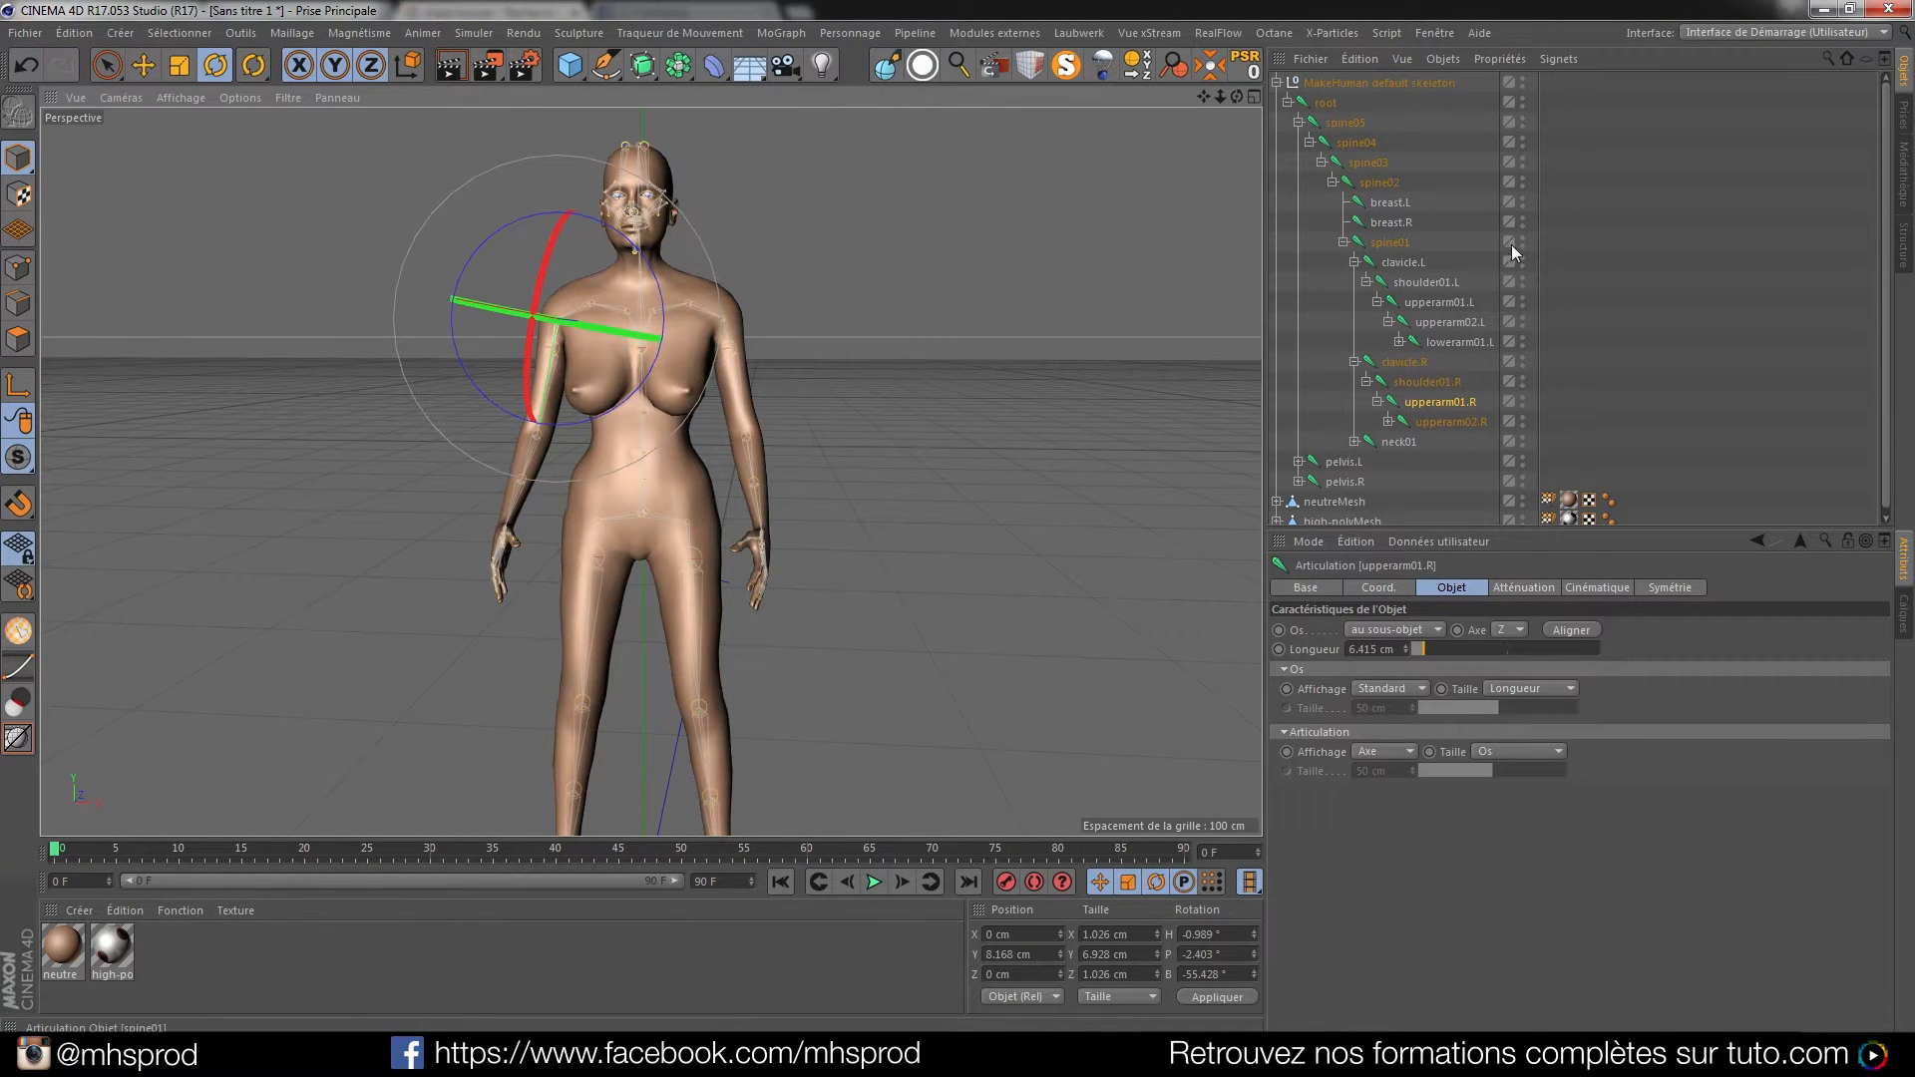
Convert the posed neutreMesh with Convertir en Objet and move the skinned original to the end of the object list
click(1278, 82)
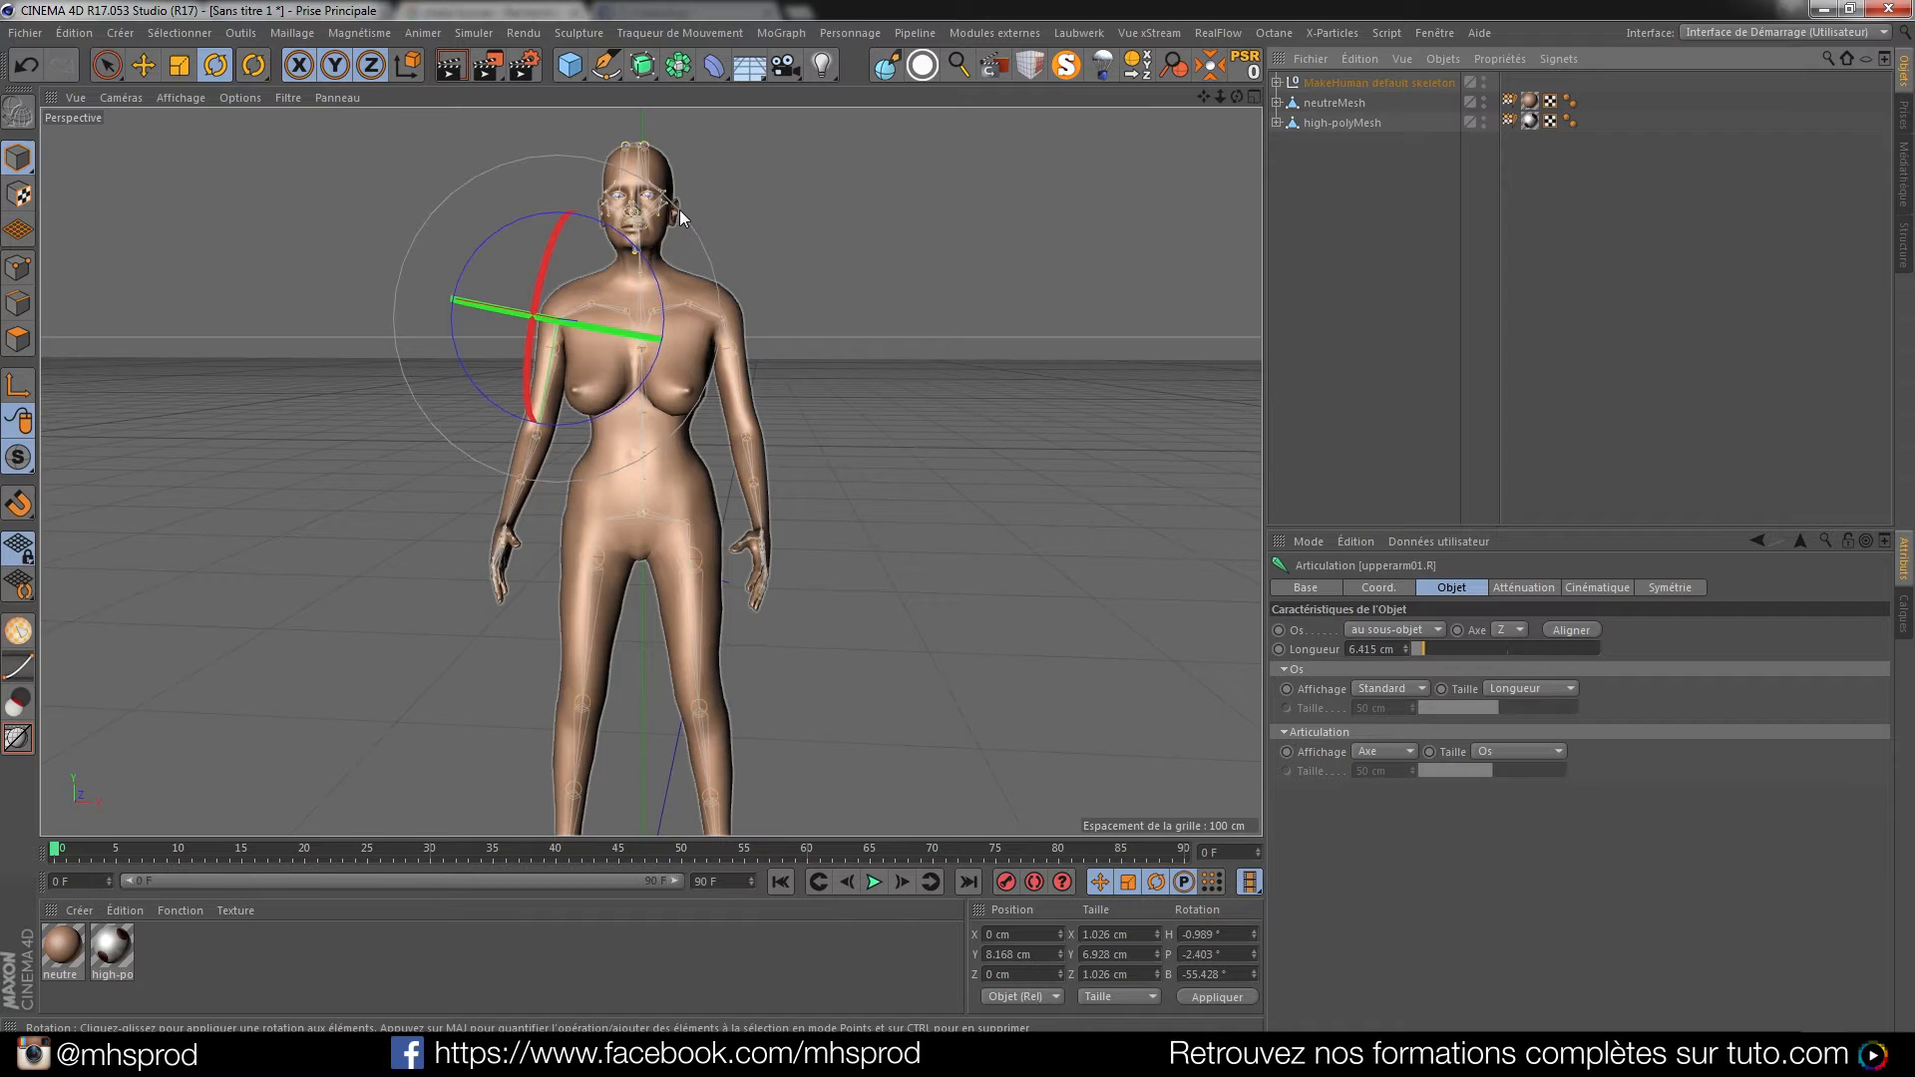
click(1318, 101)
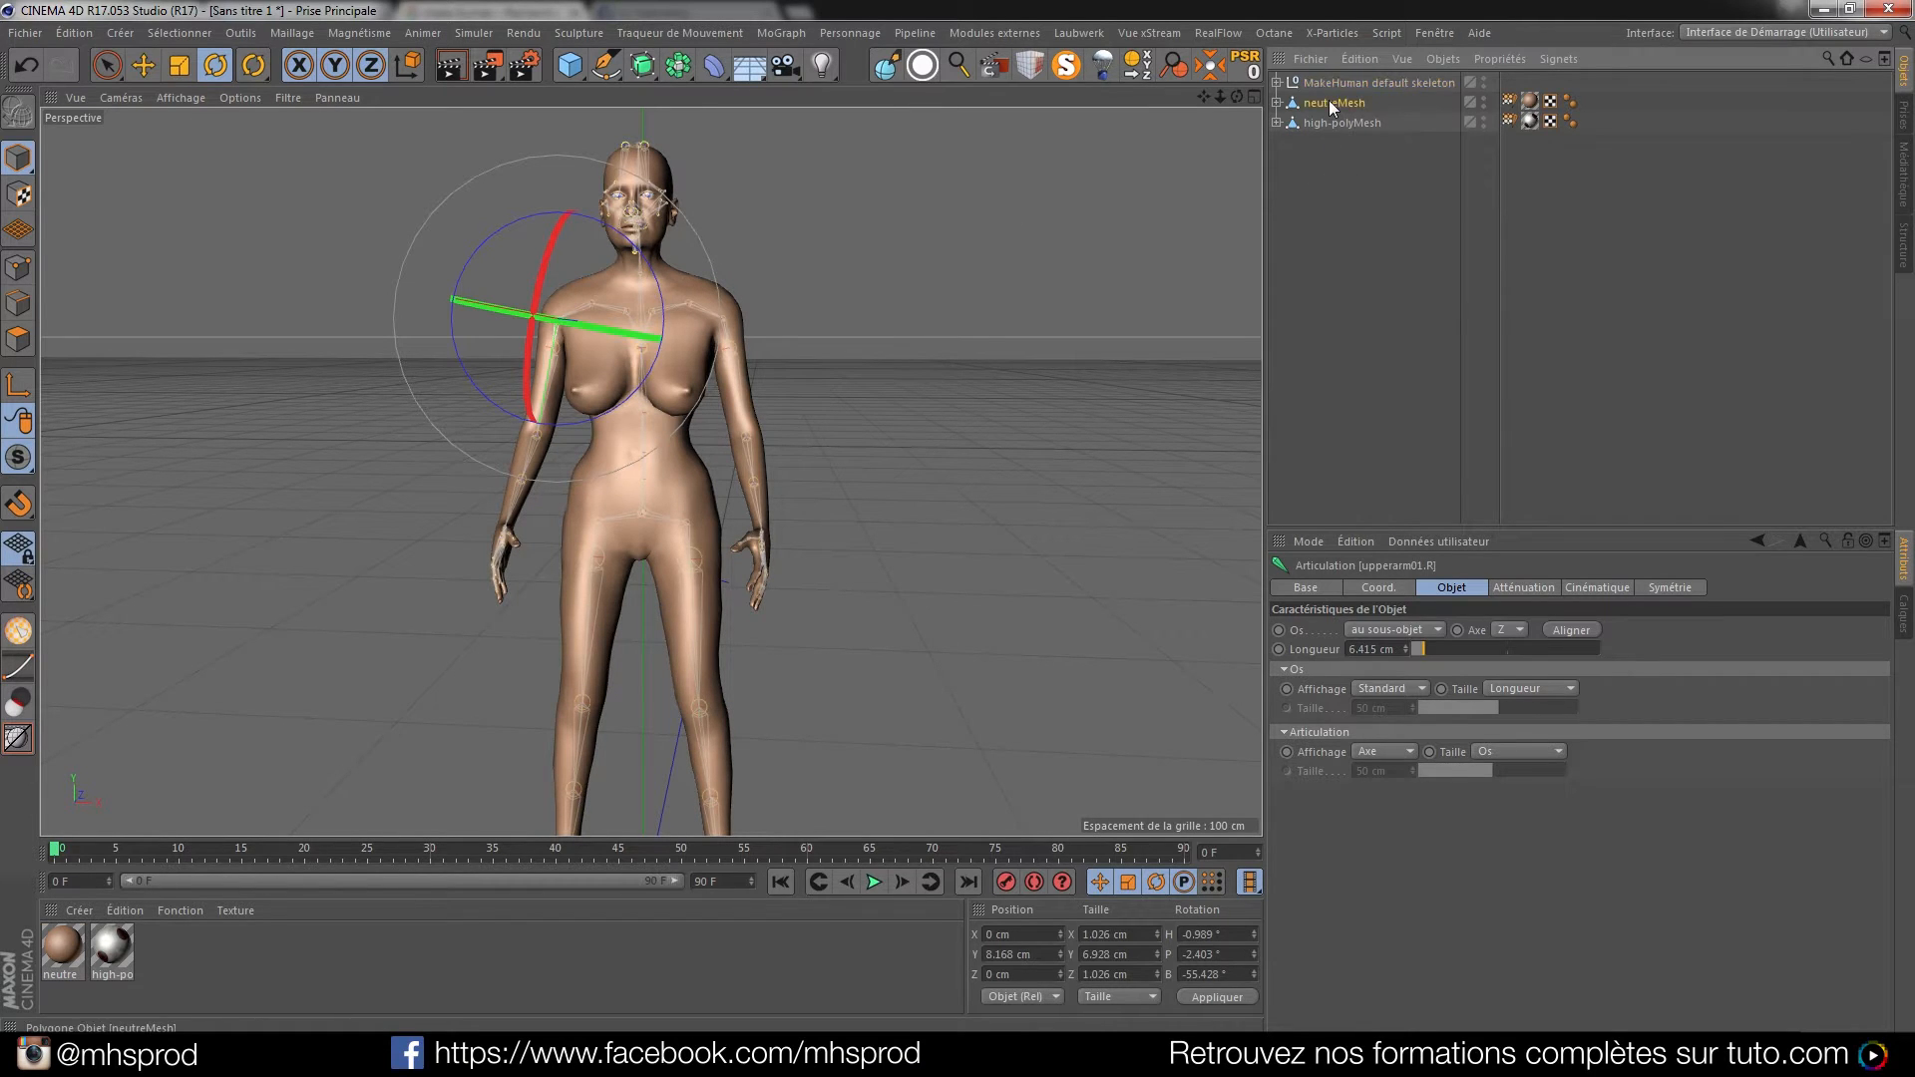
right_click(1328, 102)
click(1414, 848)
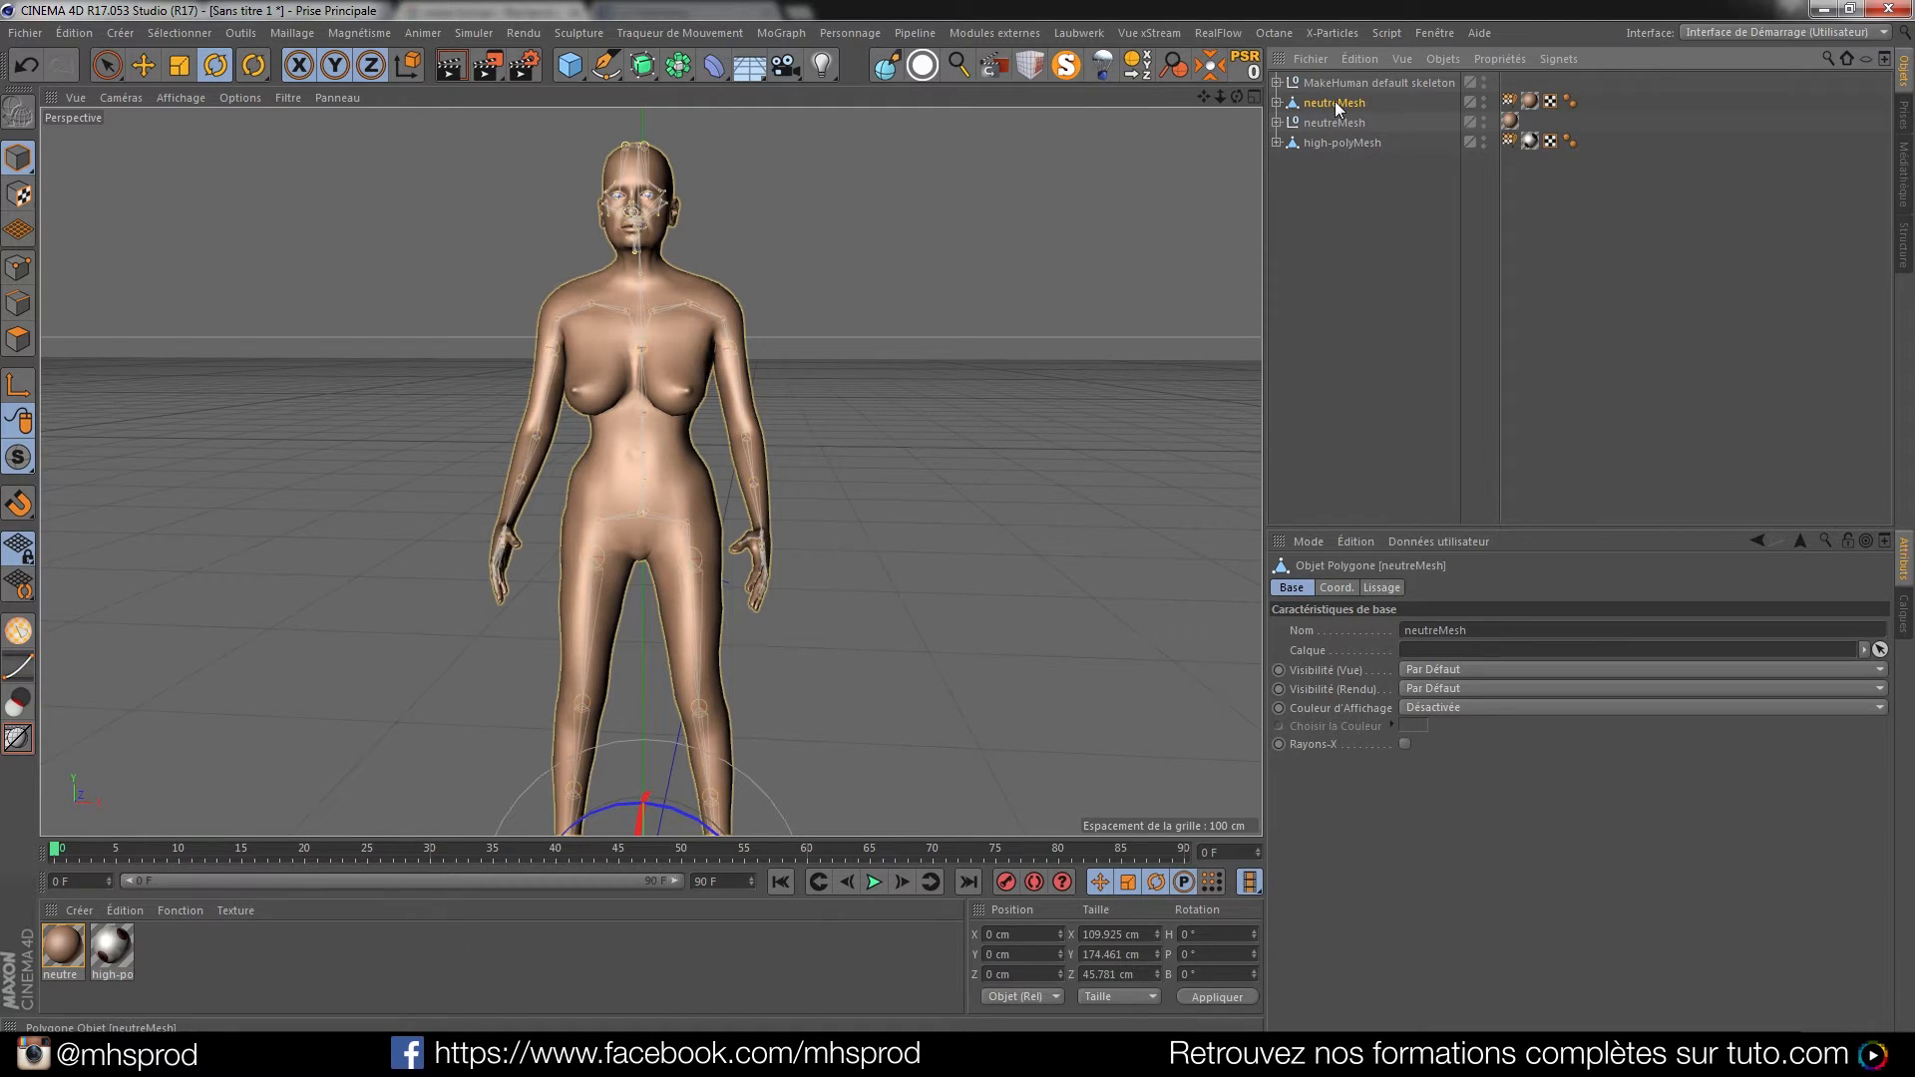
drag(1335, 102, 1355, 218)
Try deleting the Peau object under the skinned neutreMesh, and undo the deletion
click(1276, 142)
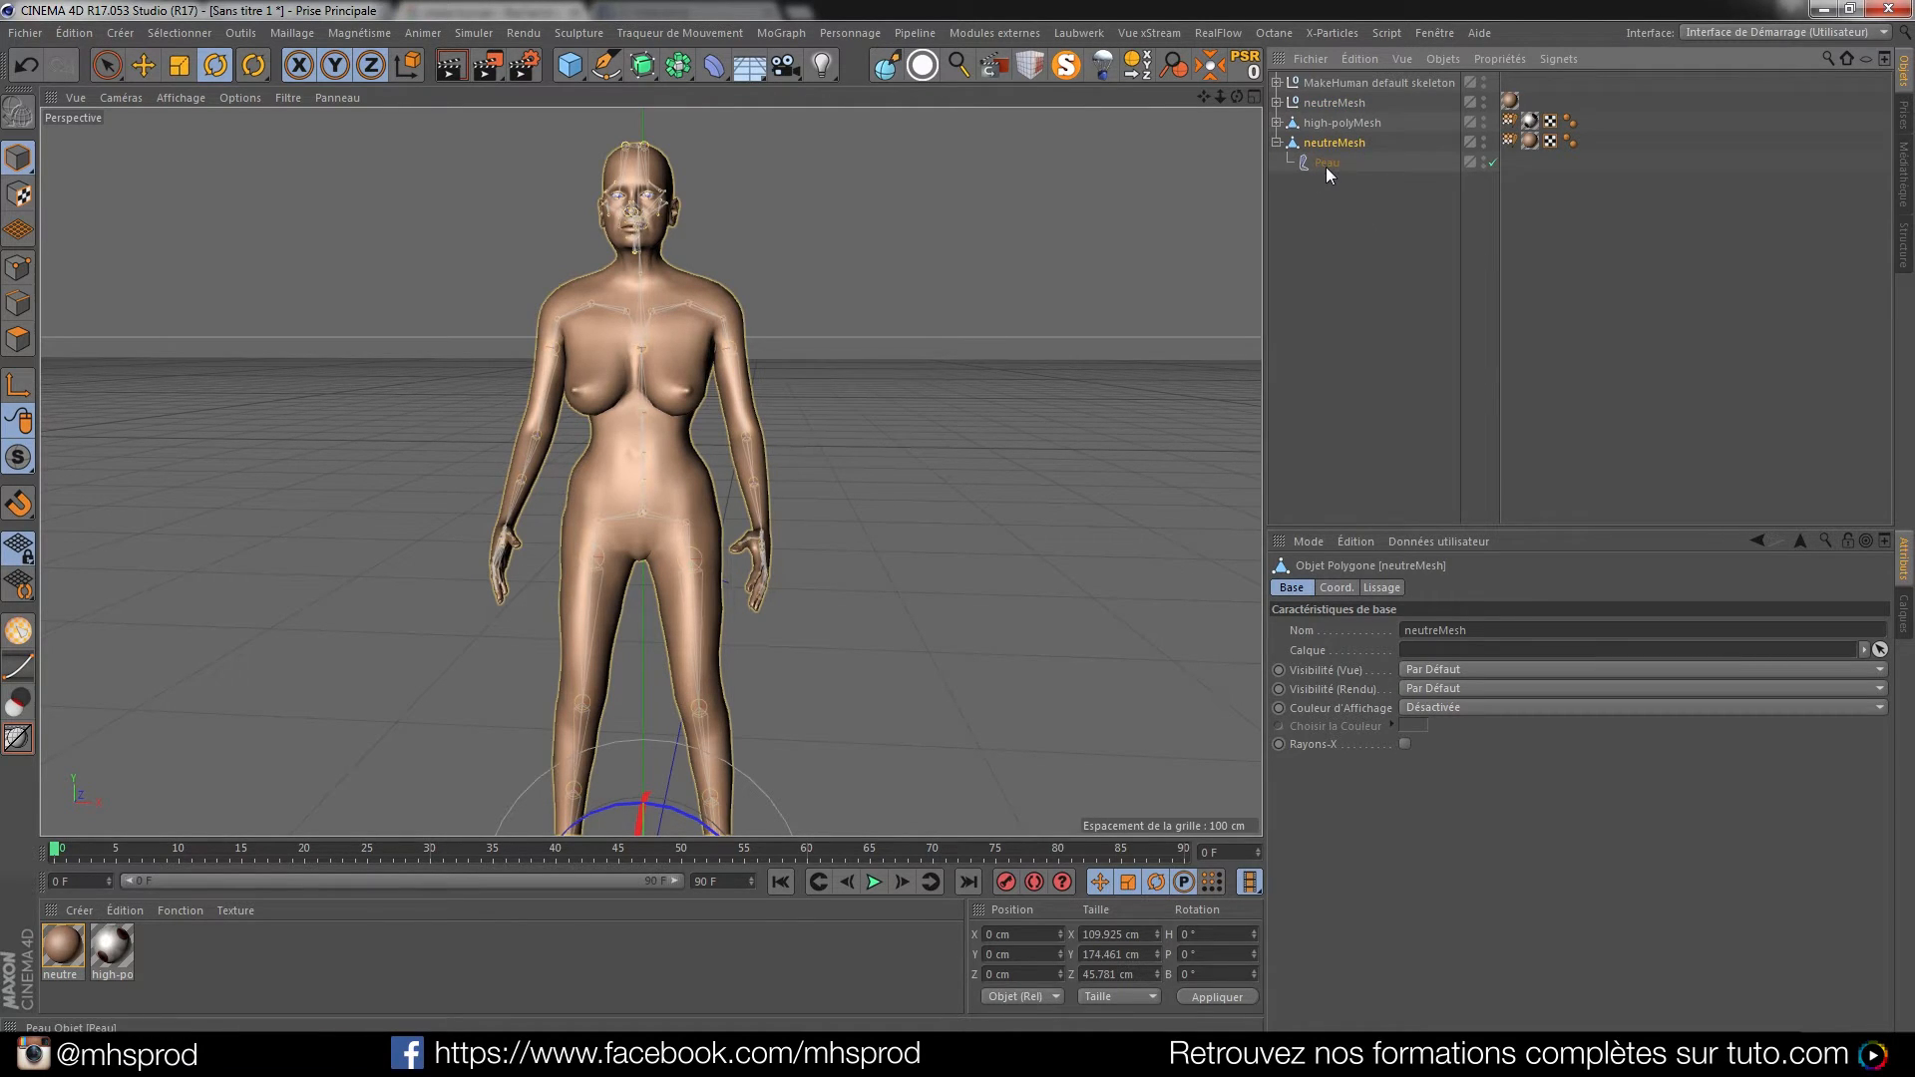
key(Delete)
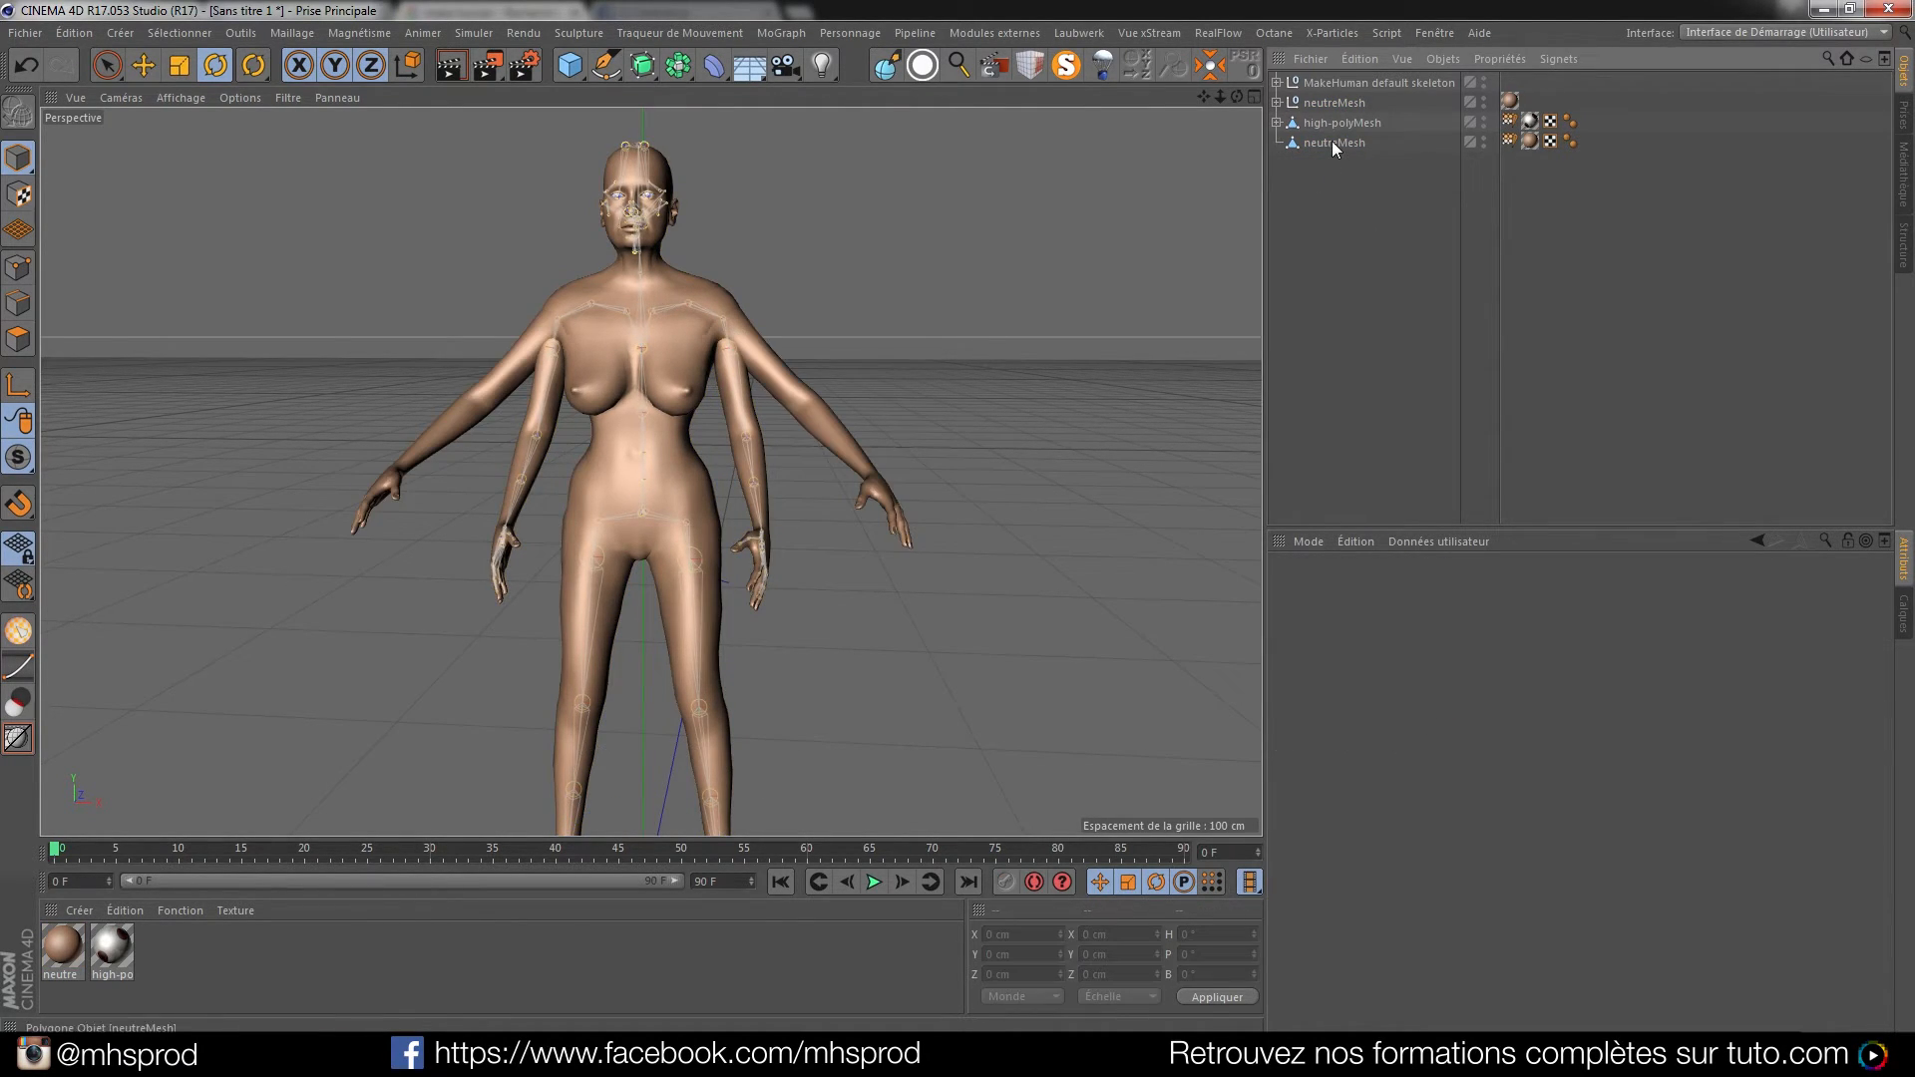
key(ctrl+z)
click(1276, 142)
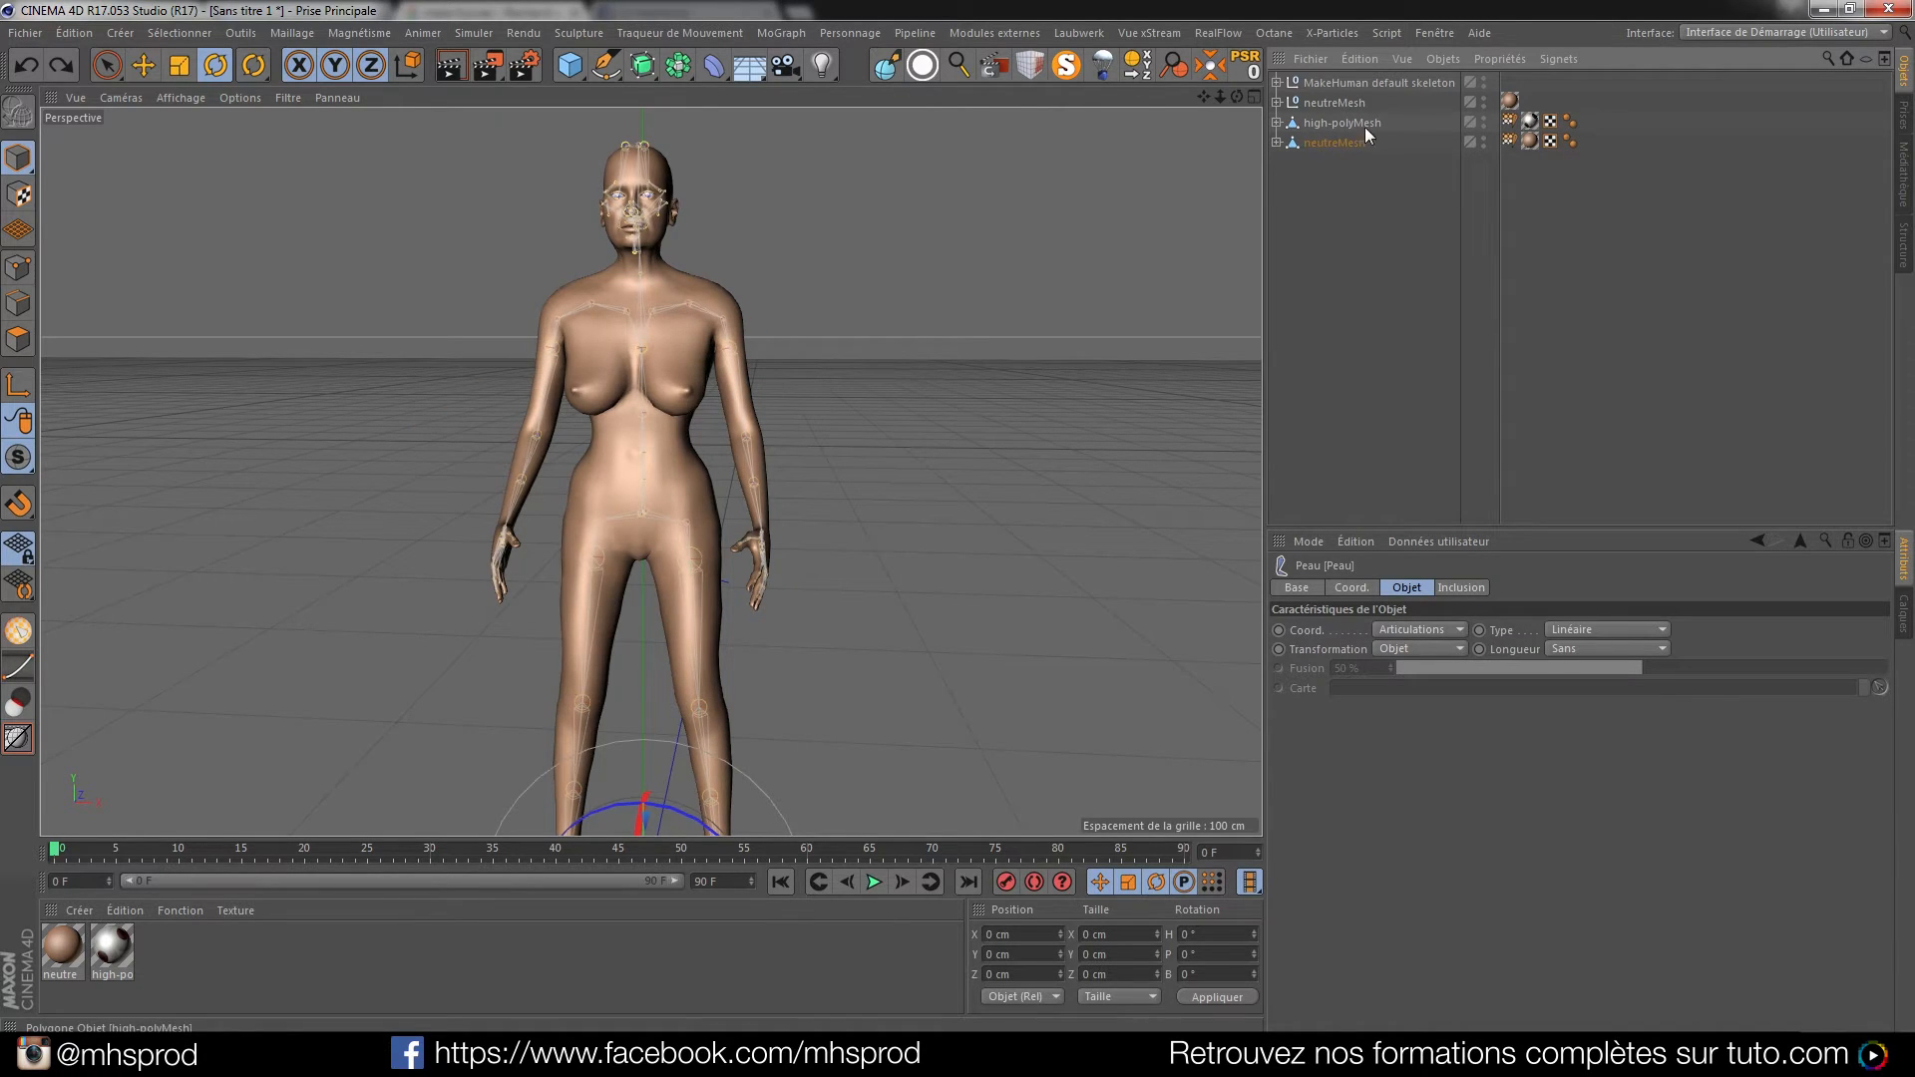
Hide the high-polyMesh, the neutreMesh null and the MakeHuman skeleton, leaving the skinned neutreMesh selected
alt+double_click(1484, 127)
alt+double_click(1485, 101)
alt+double_click(1484, 83)
click(1327, 140)
alt+drag(599, 362, 559, 363)
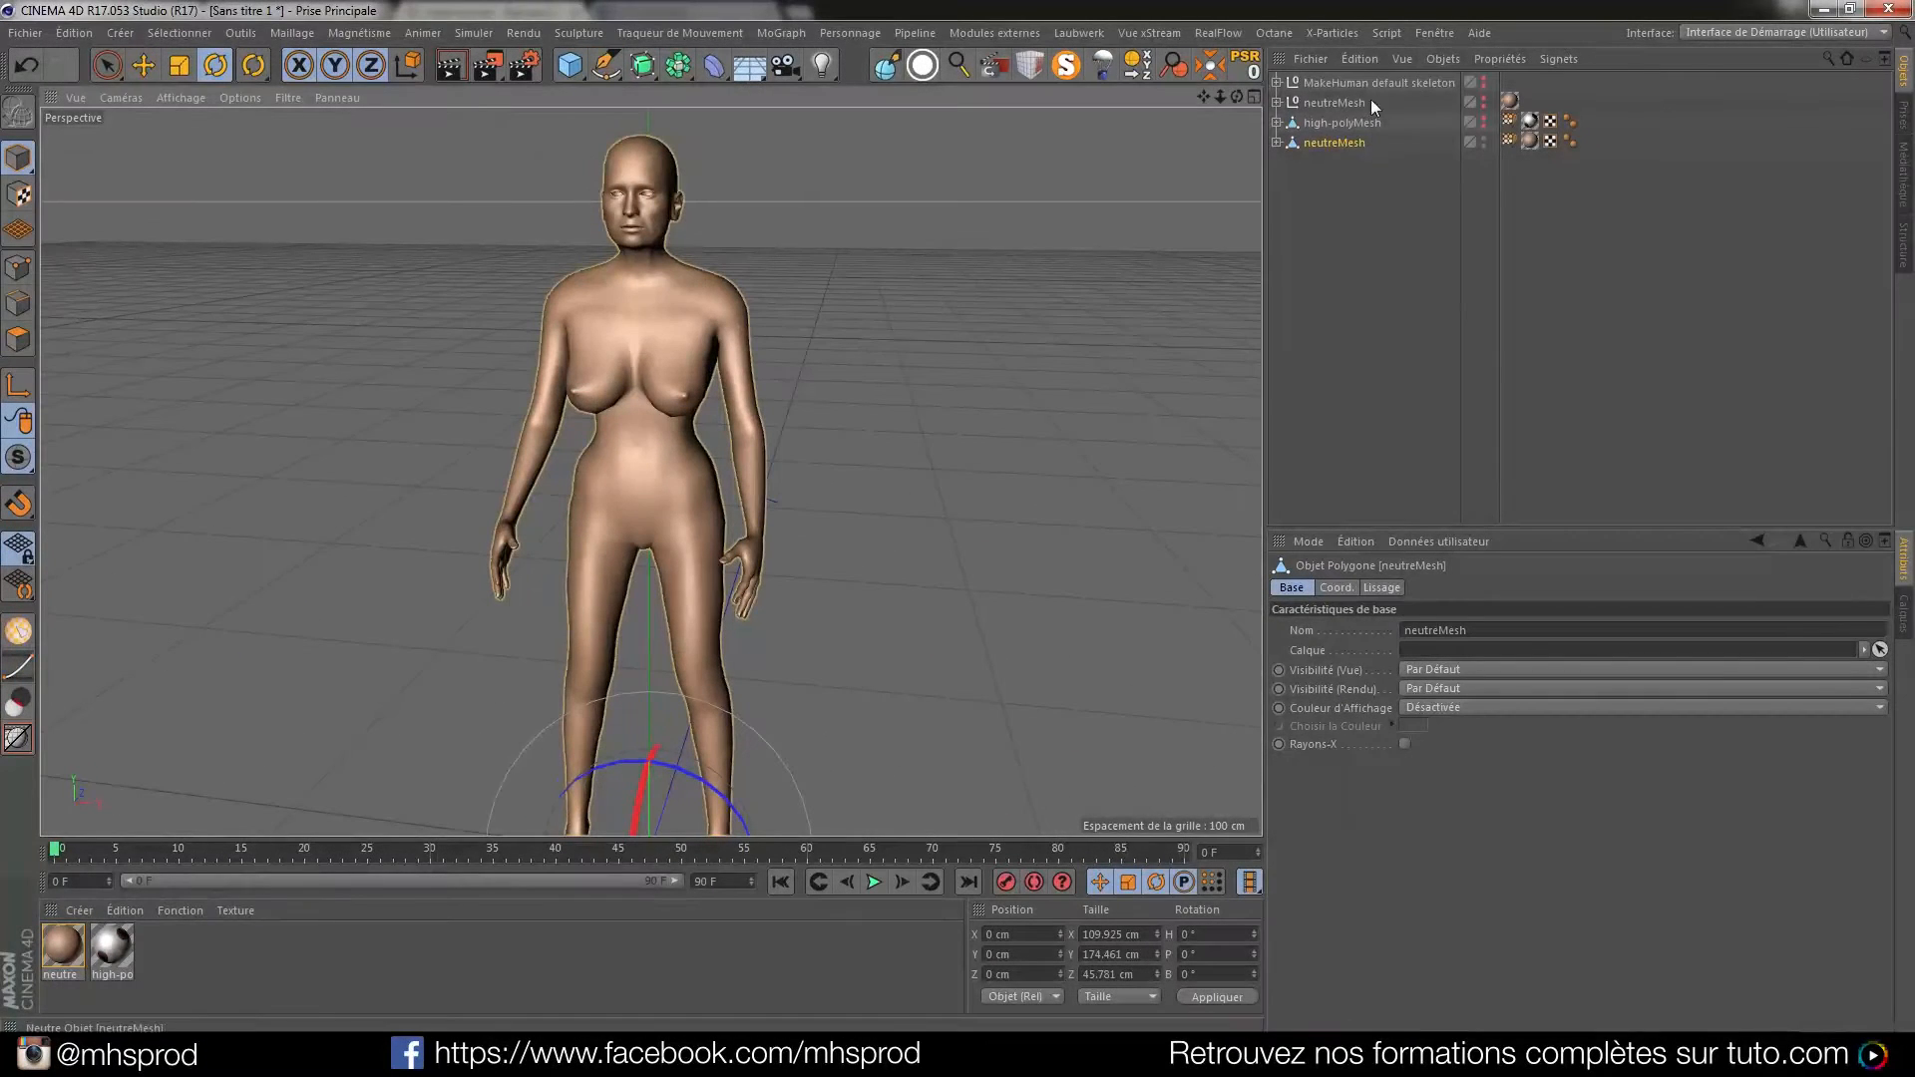
Try to send the skinned neutreMesh to ZBrush with the GoZBrushFromCinema4D script
click(1384, 33)
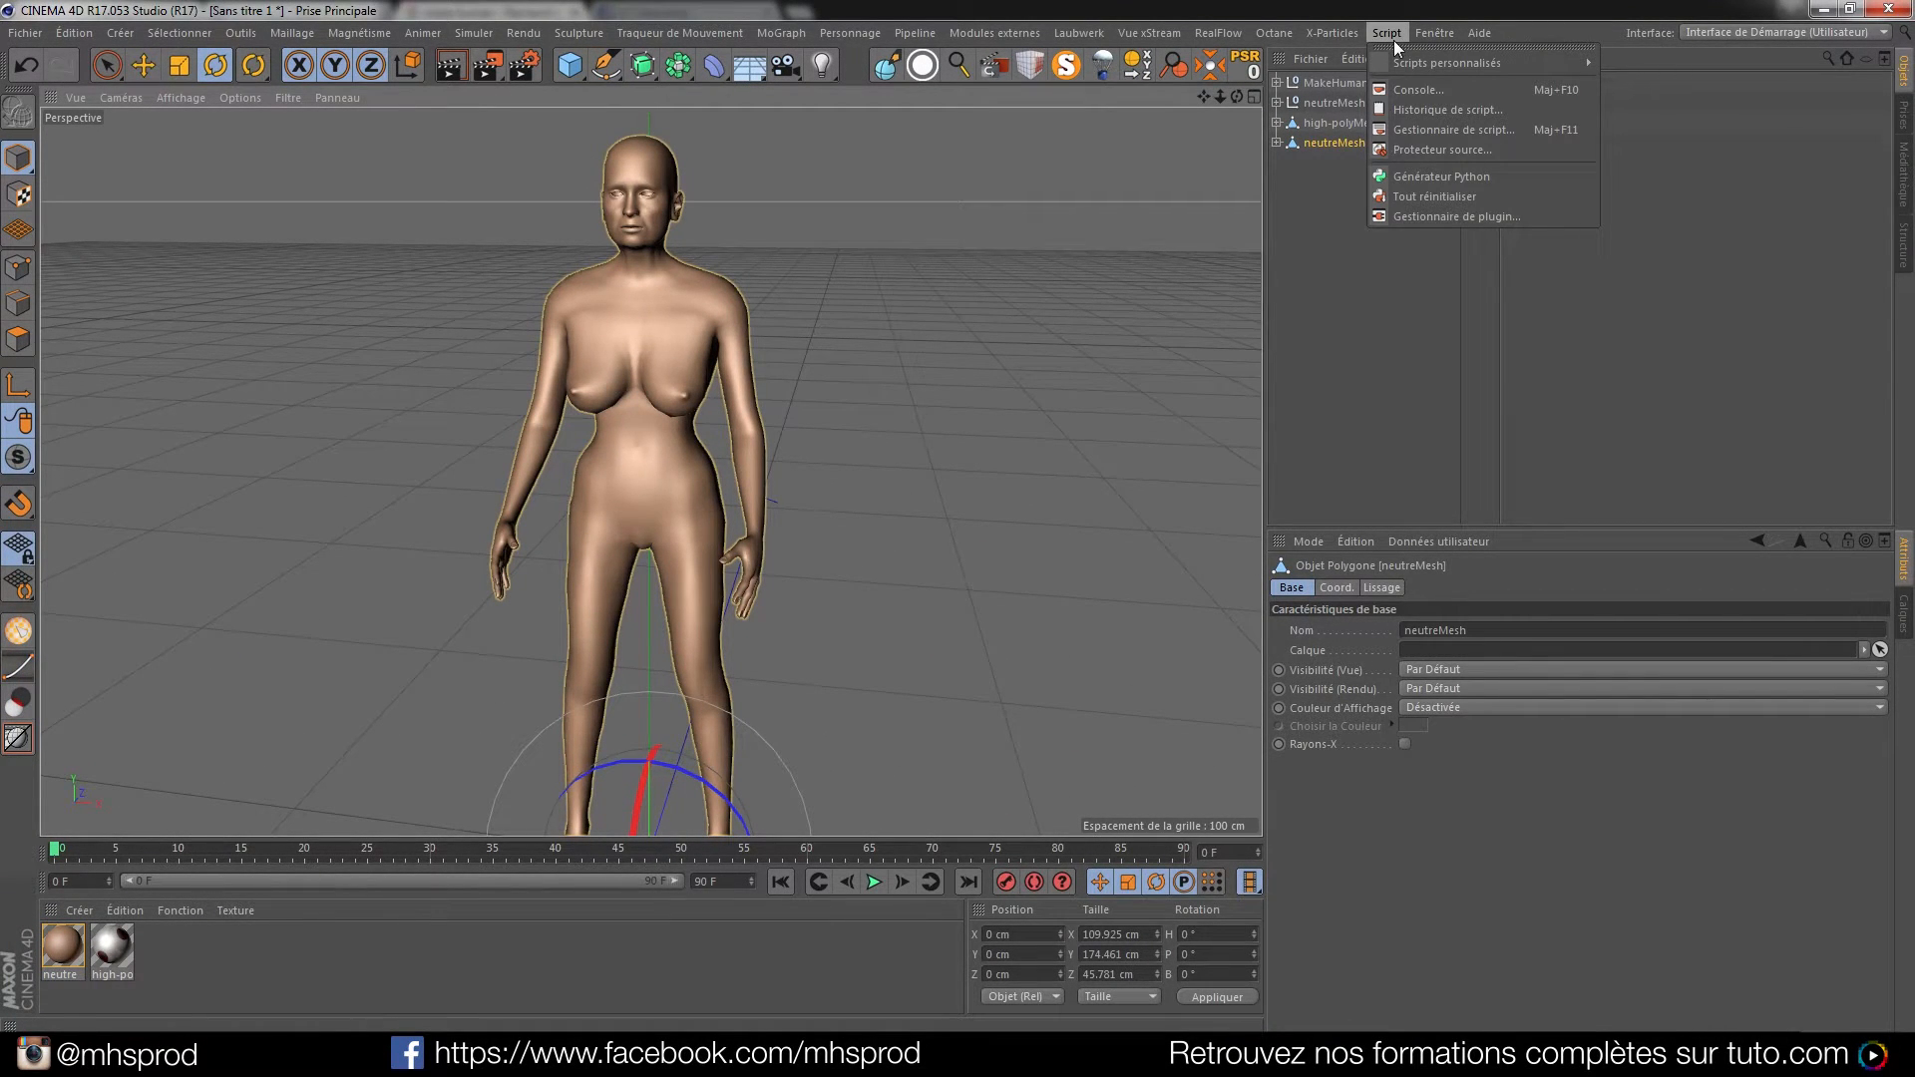
mouse_move(1446, 62)
click(1690, 174)
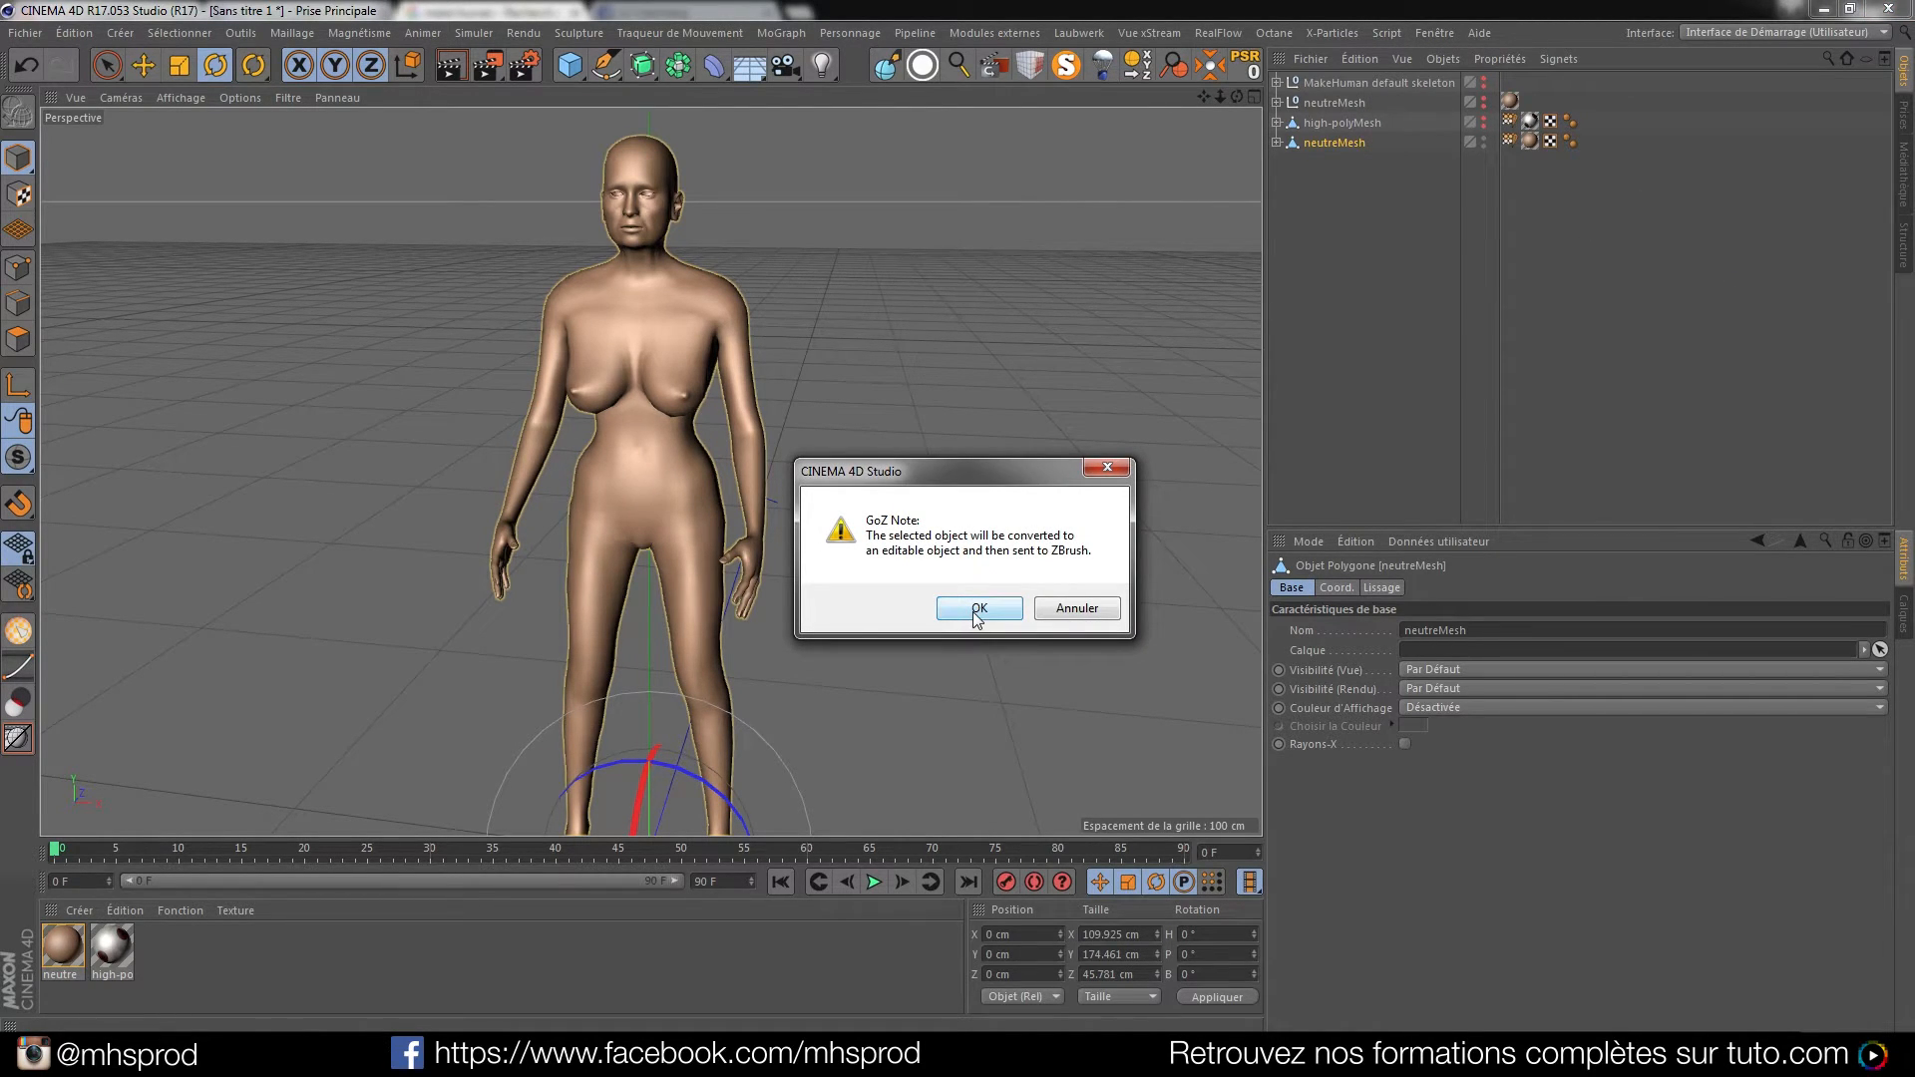
click(1101, 469)
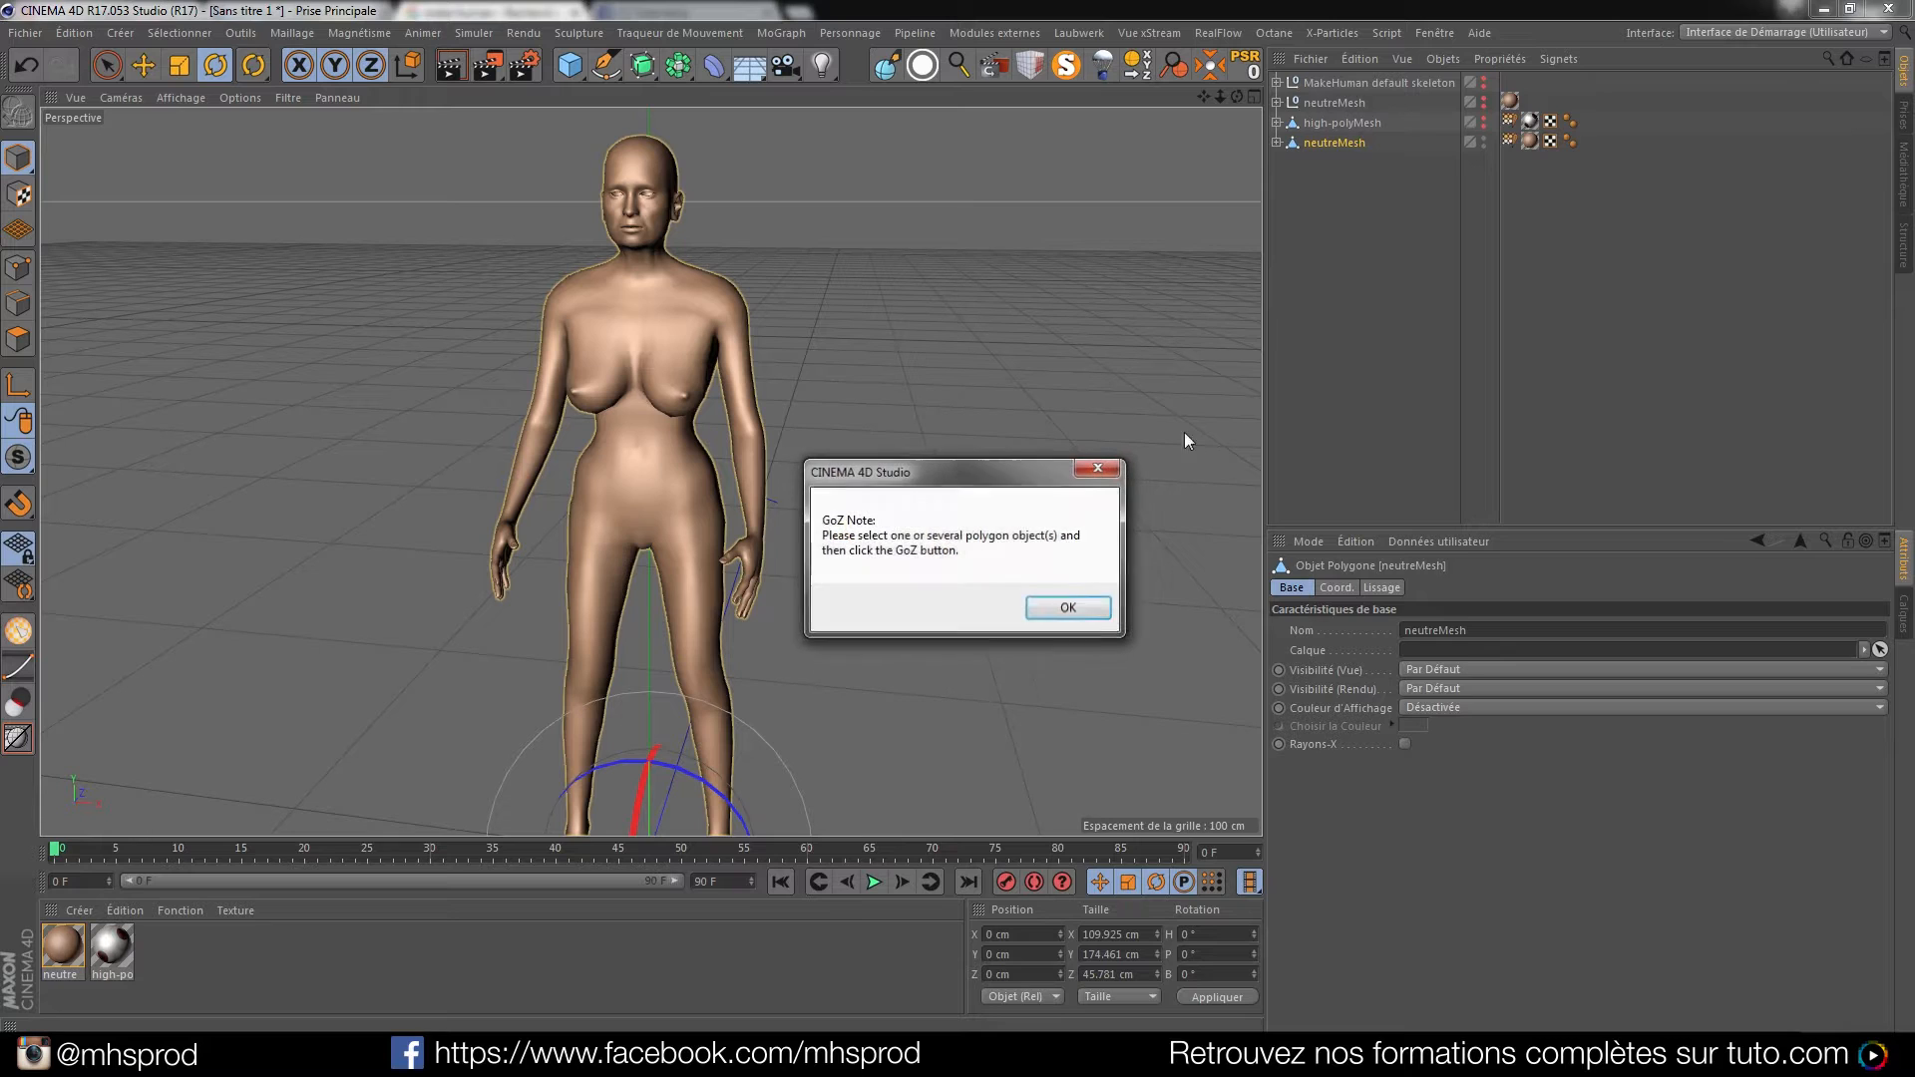
click(1075, 610)
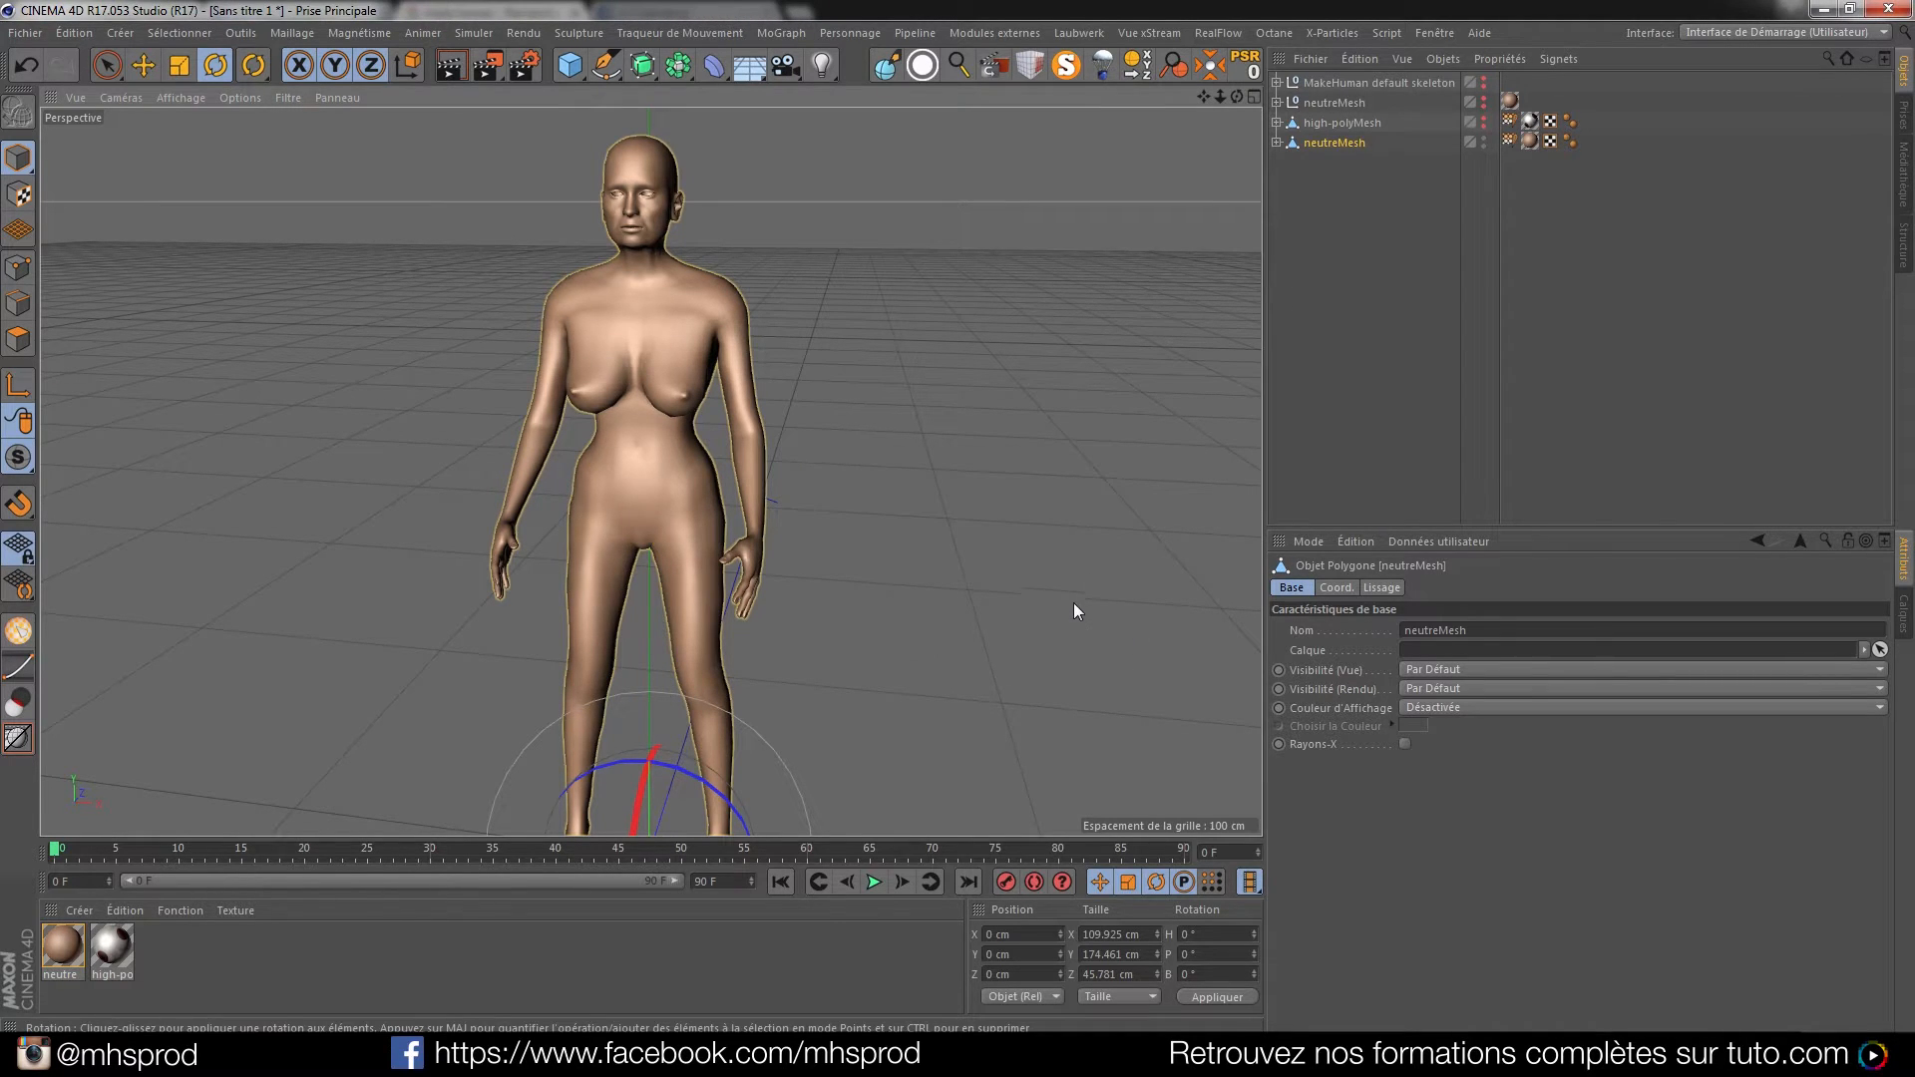
Check the Peau object under the skinned neutreMesh and convert this mesh with Convertir en Objet
click(1360, 217)
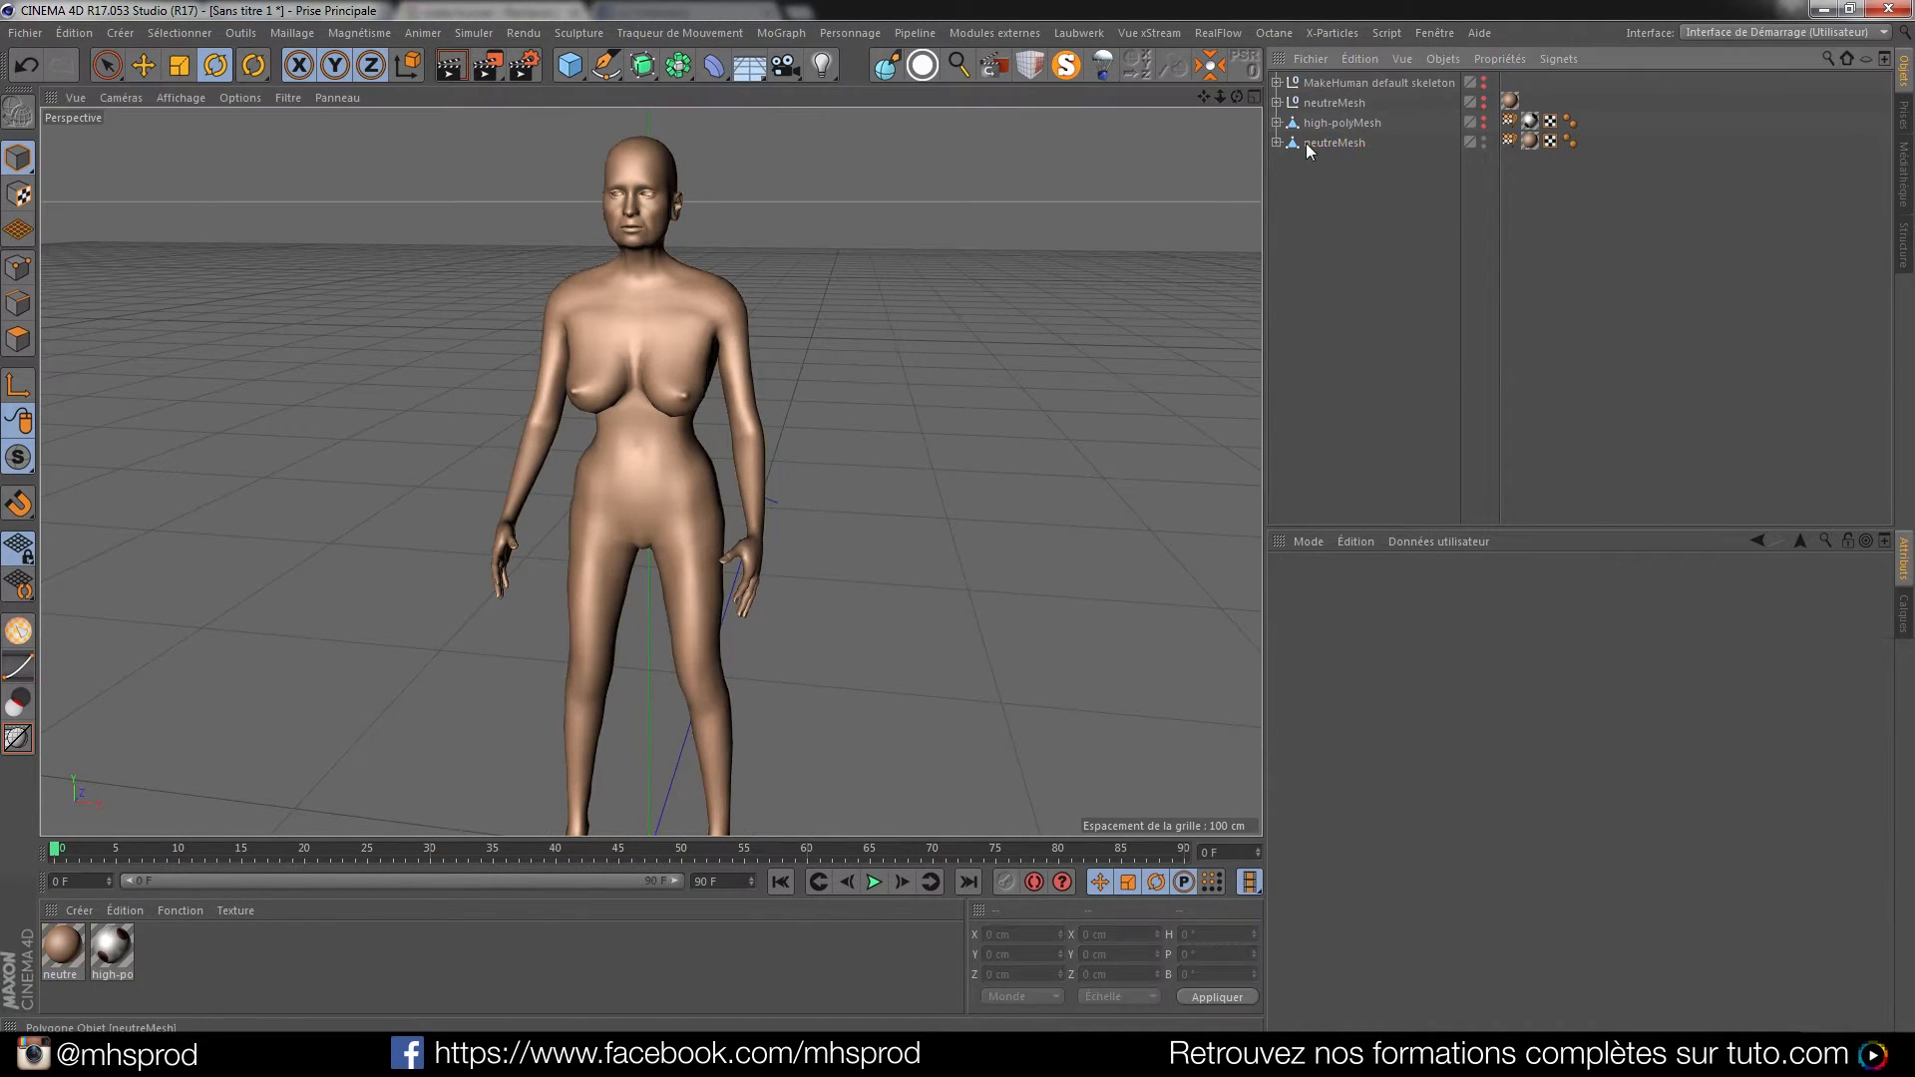
click(1277, 143)
click(1326, 163)
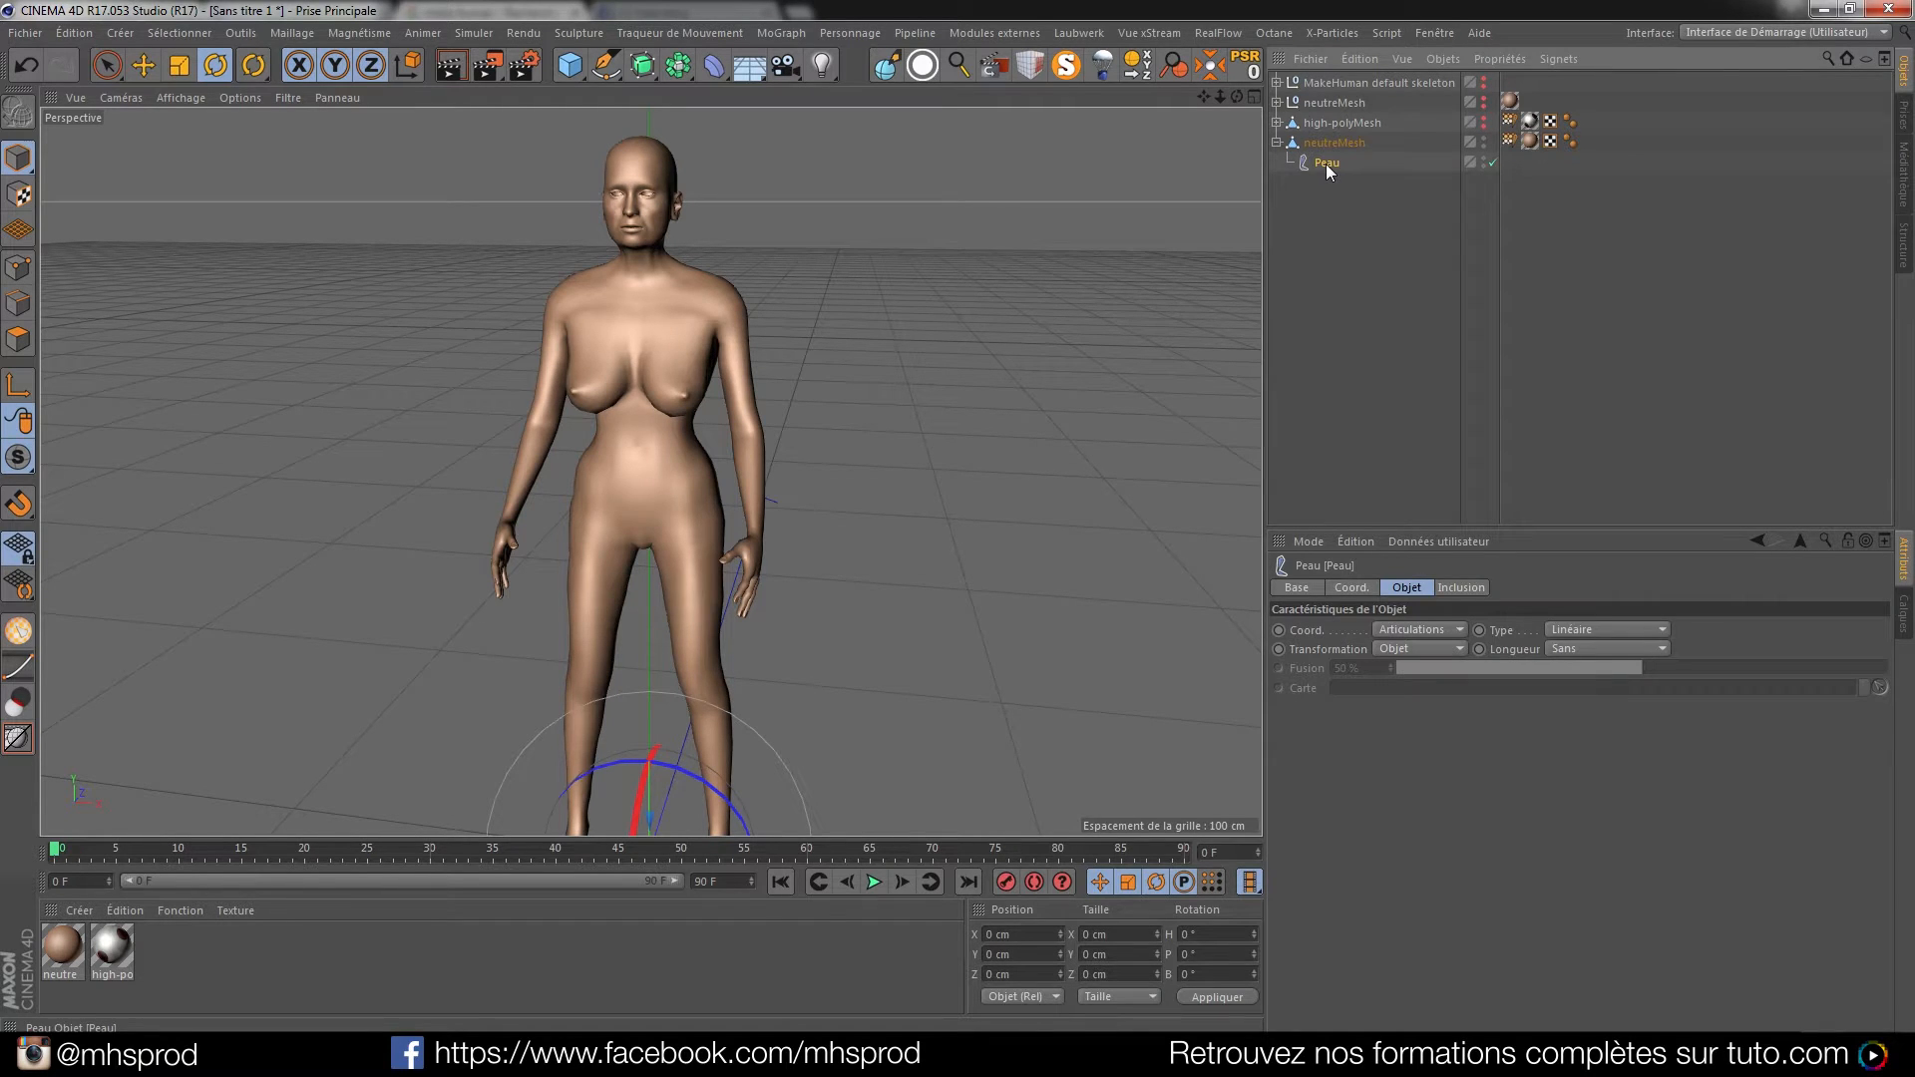
click(1333, 177)
click(1276, 143)
right_click(1337, 146)
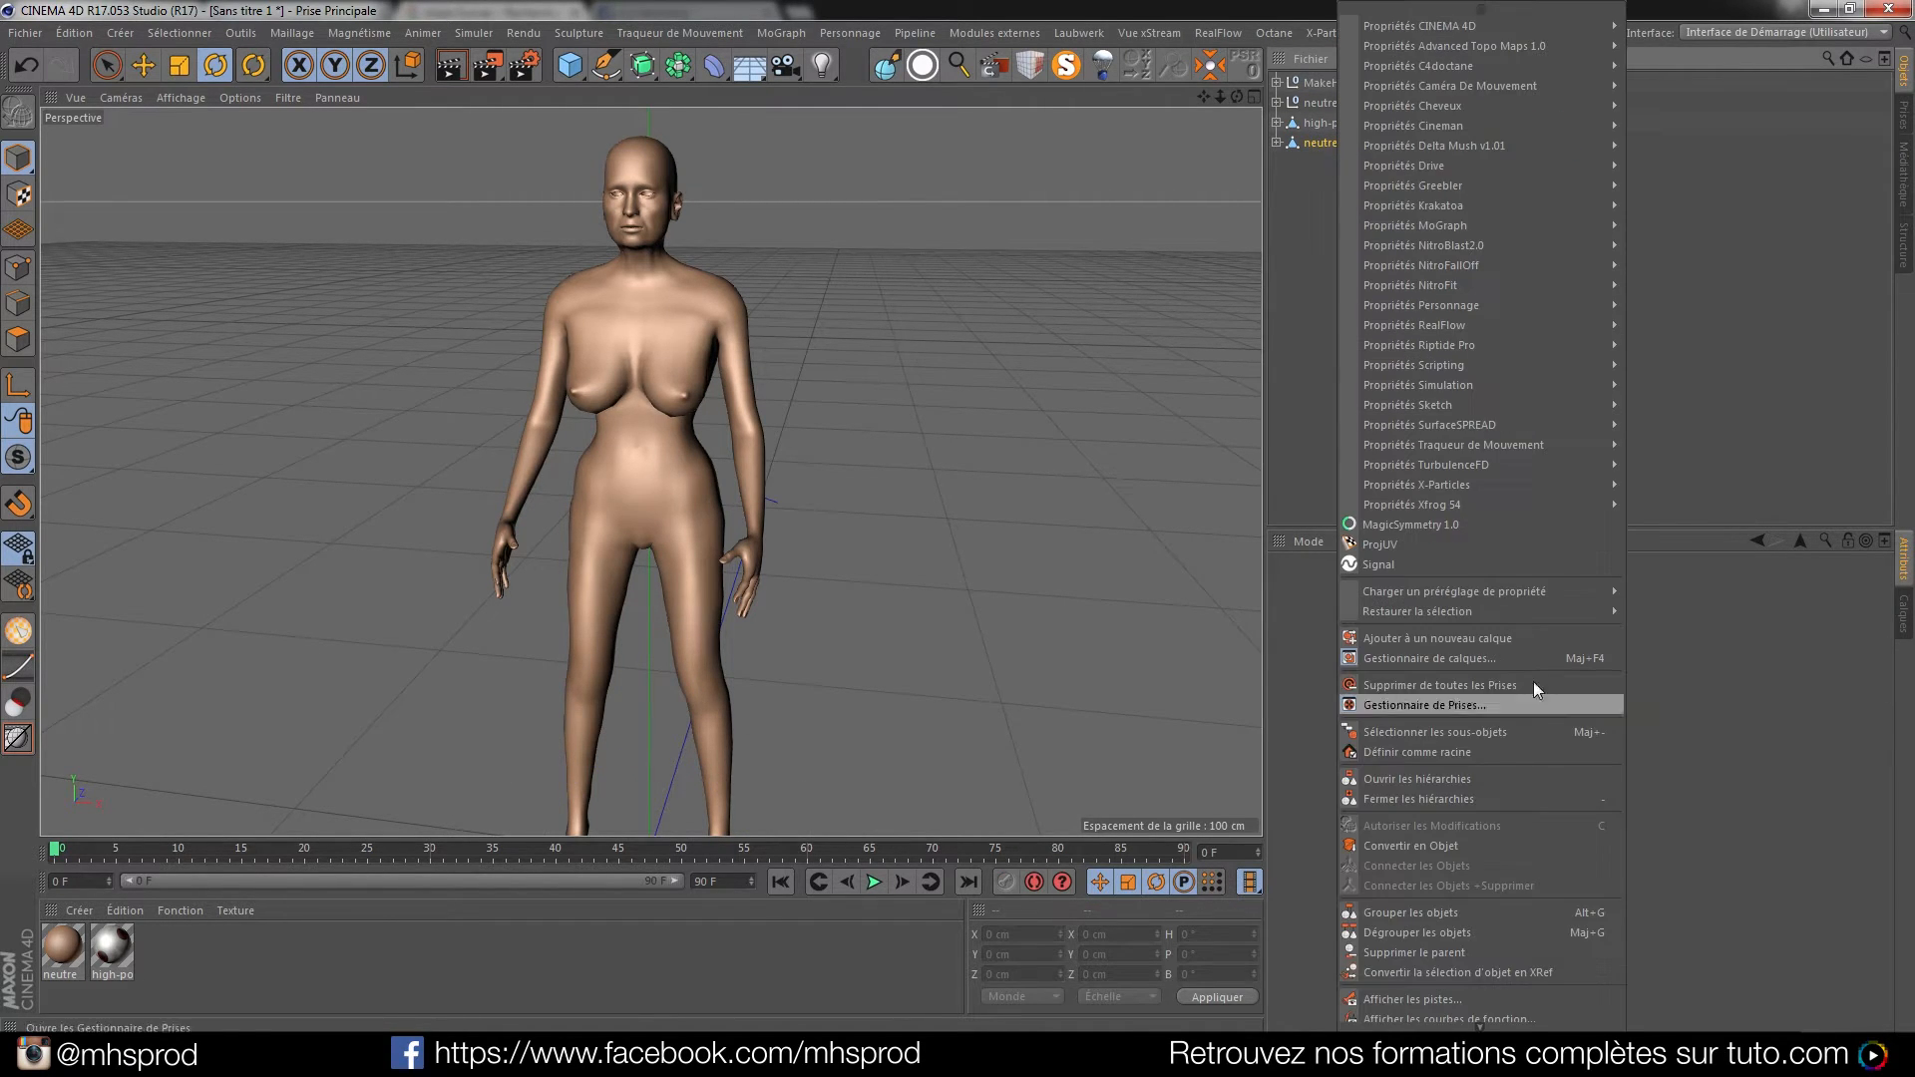
click(1463, 845)
Keep only the newly converted neutreMesh polygon object, removing its parent null and the skinned original
click(1277, 162)
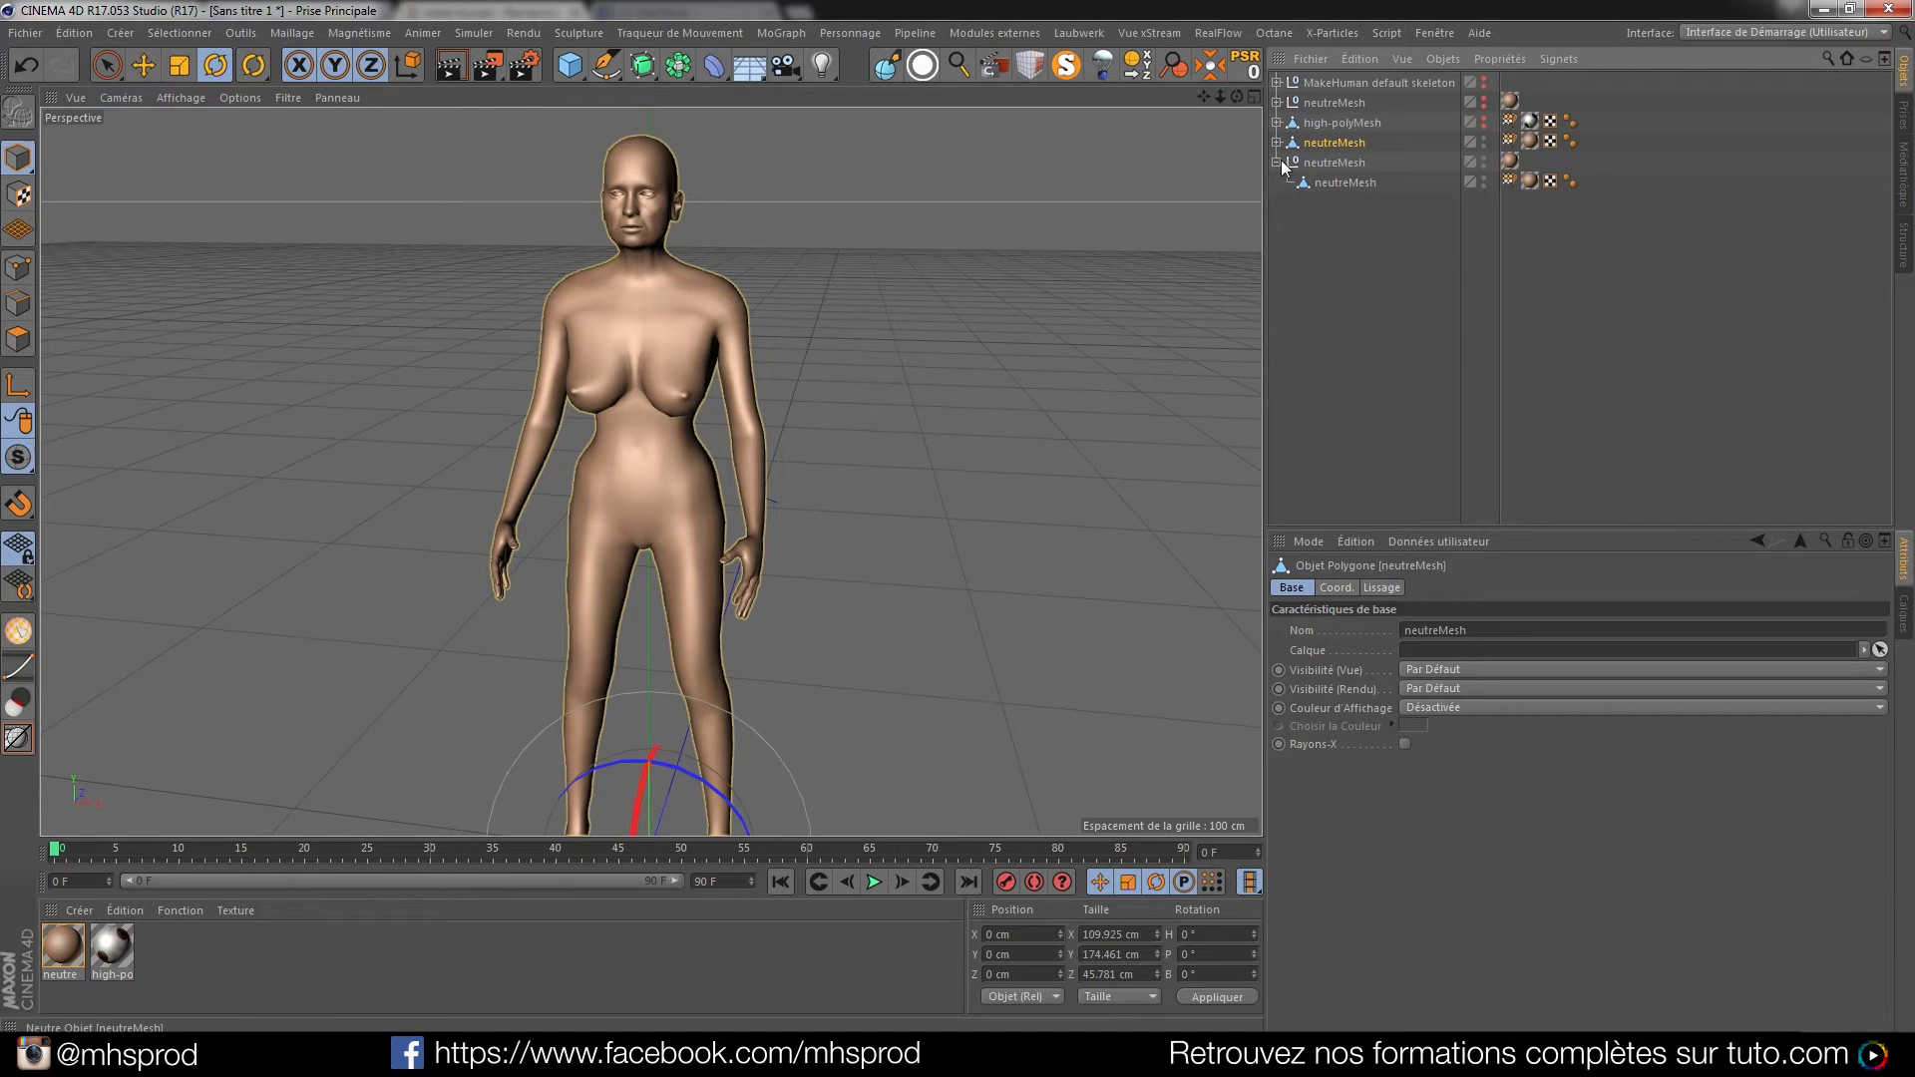
click(1337, 164)
key(Delete)
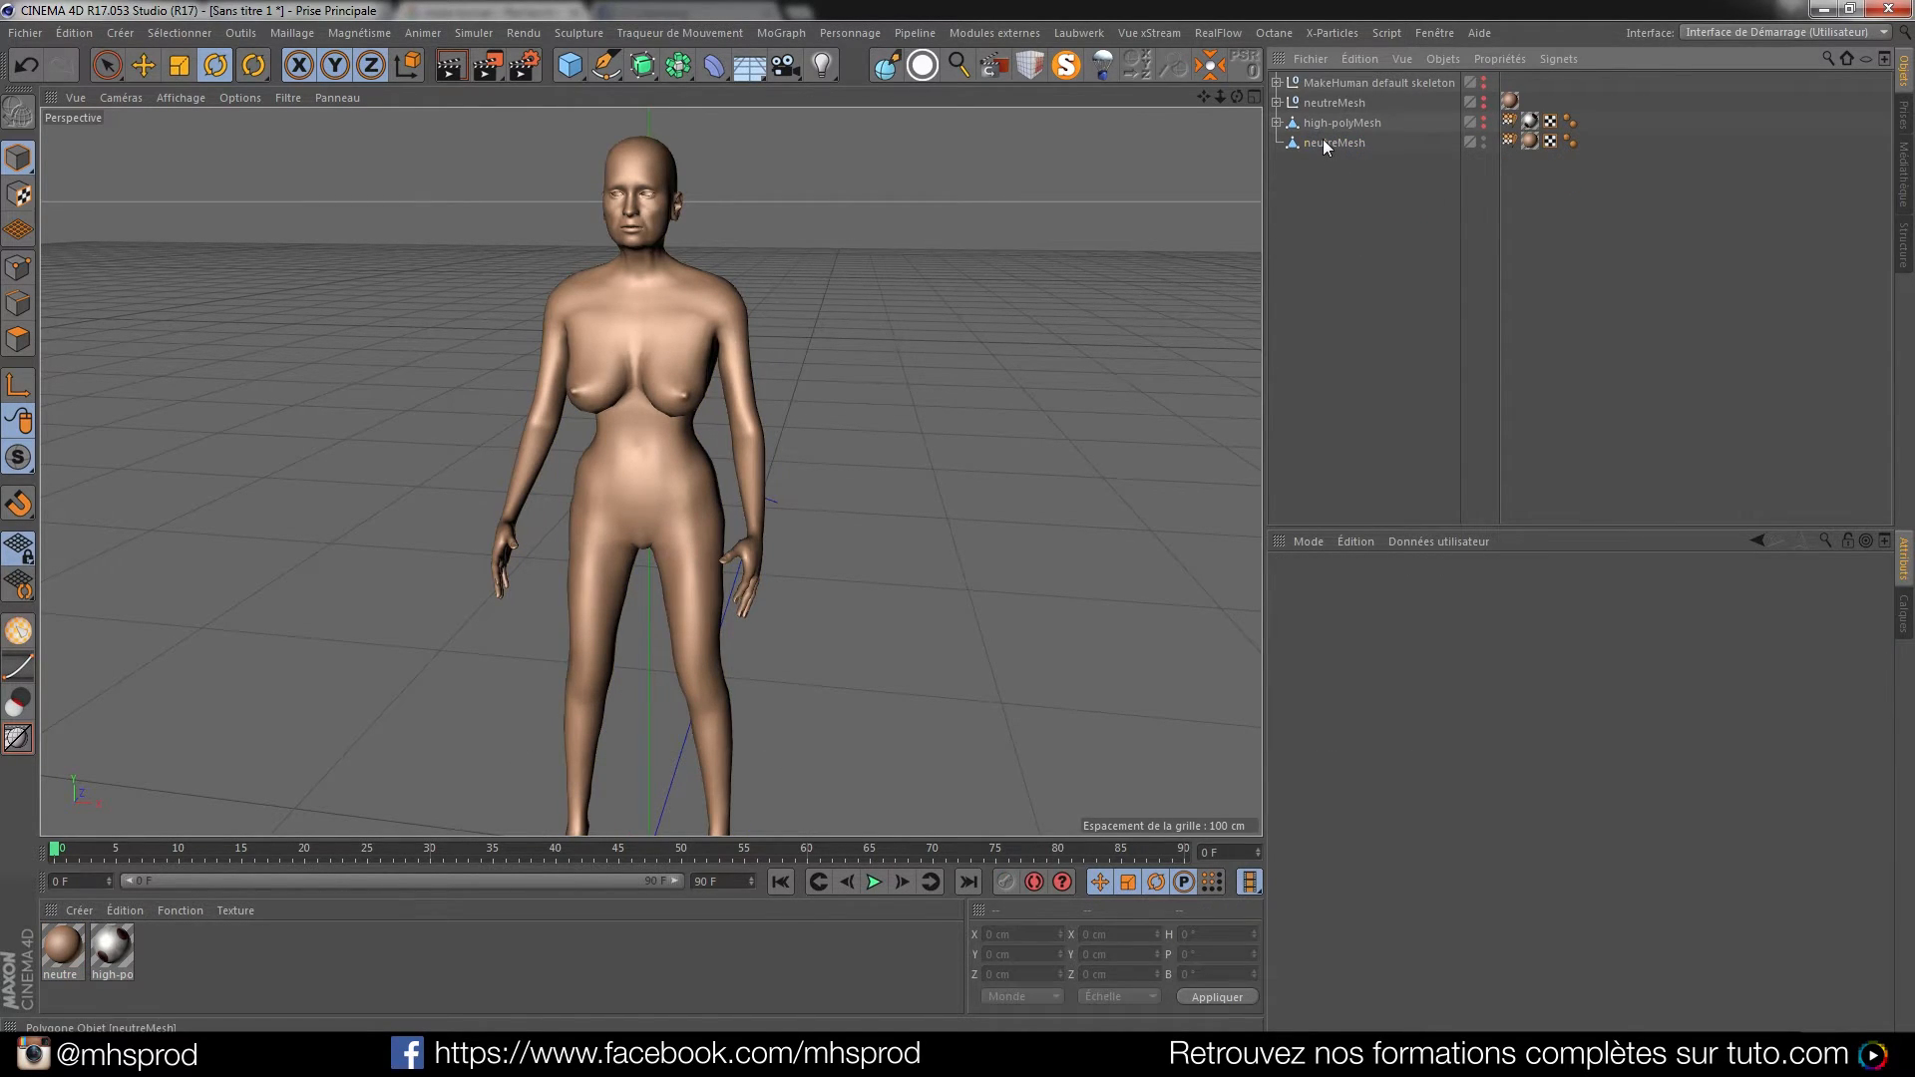
Send the converted neutreMesh to ZBrush with the GoZBrushFromCinema4D script
click(1325, 142)
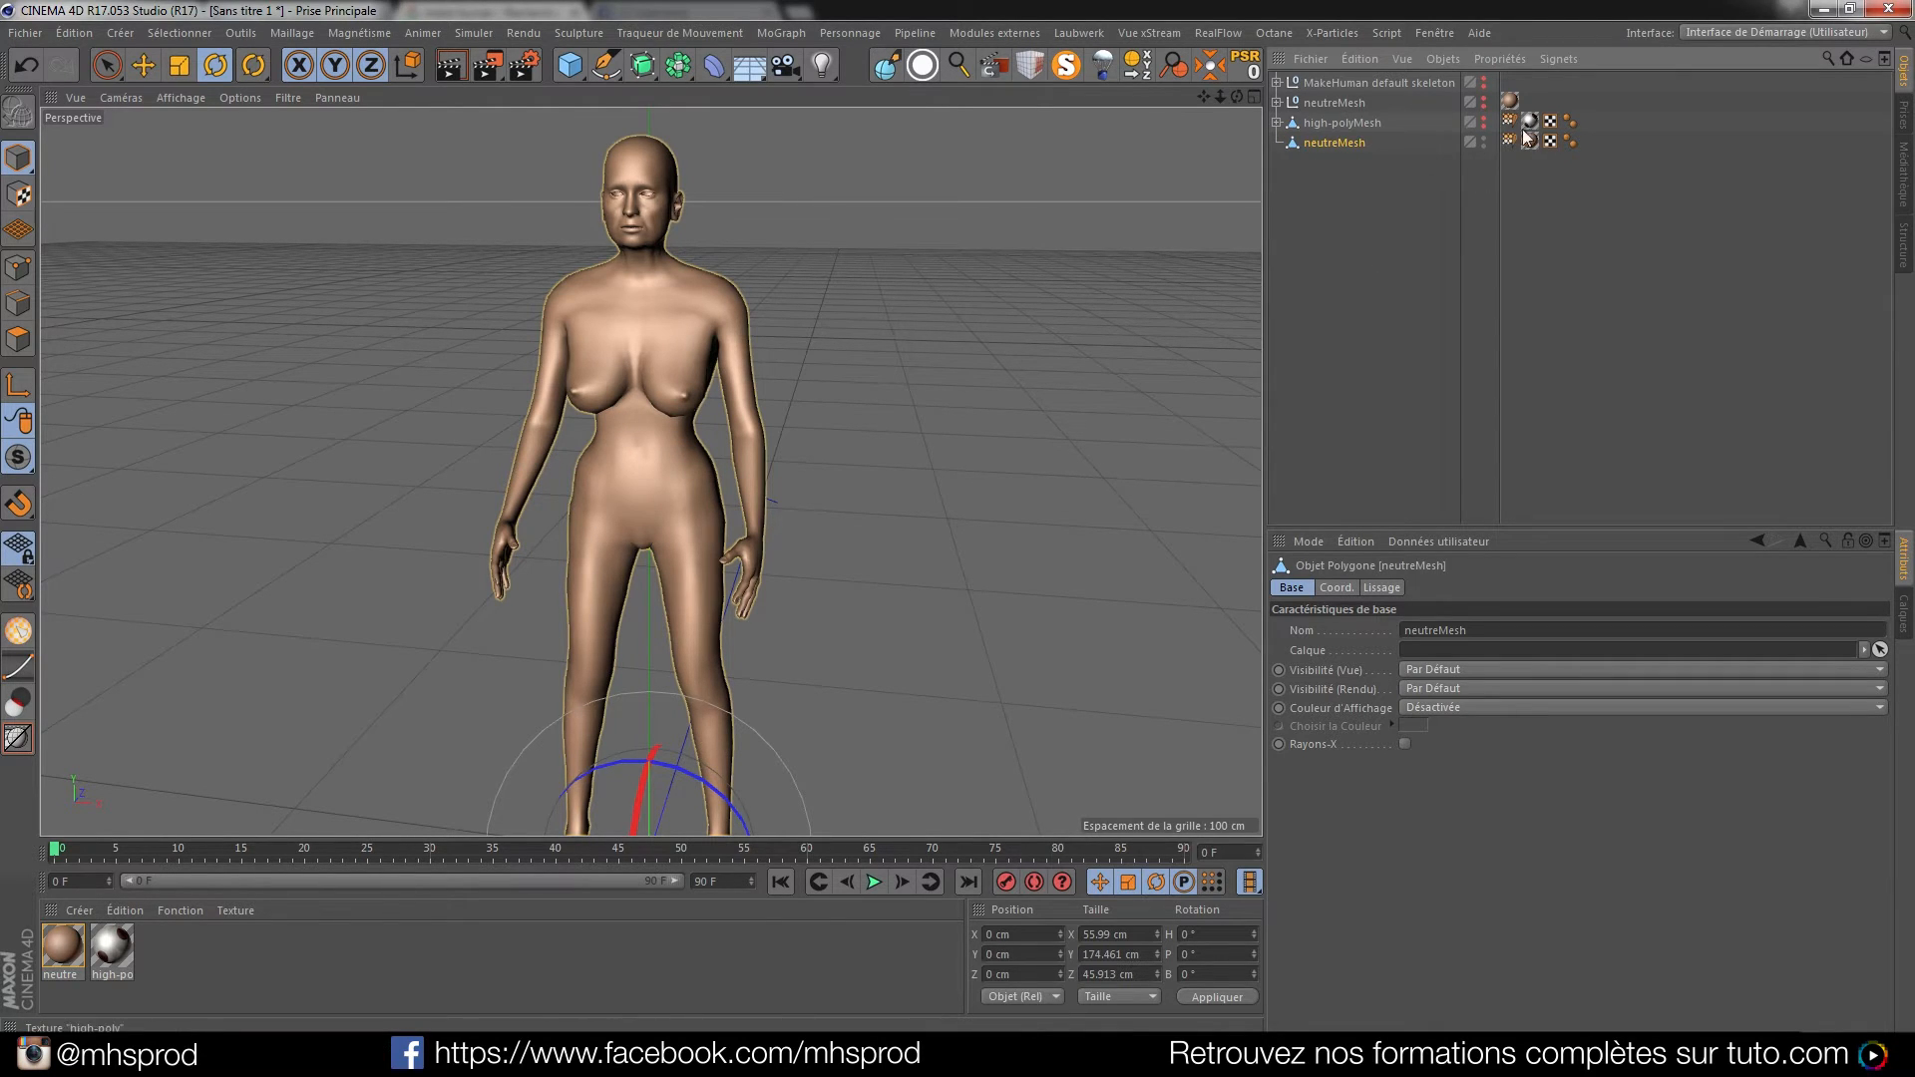
click(1434, 32)
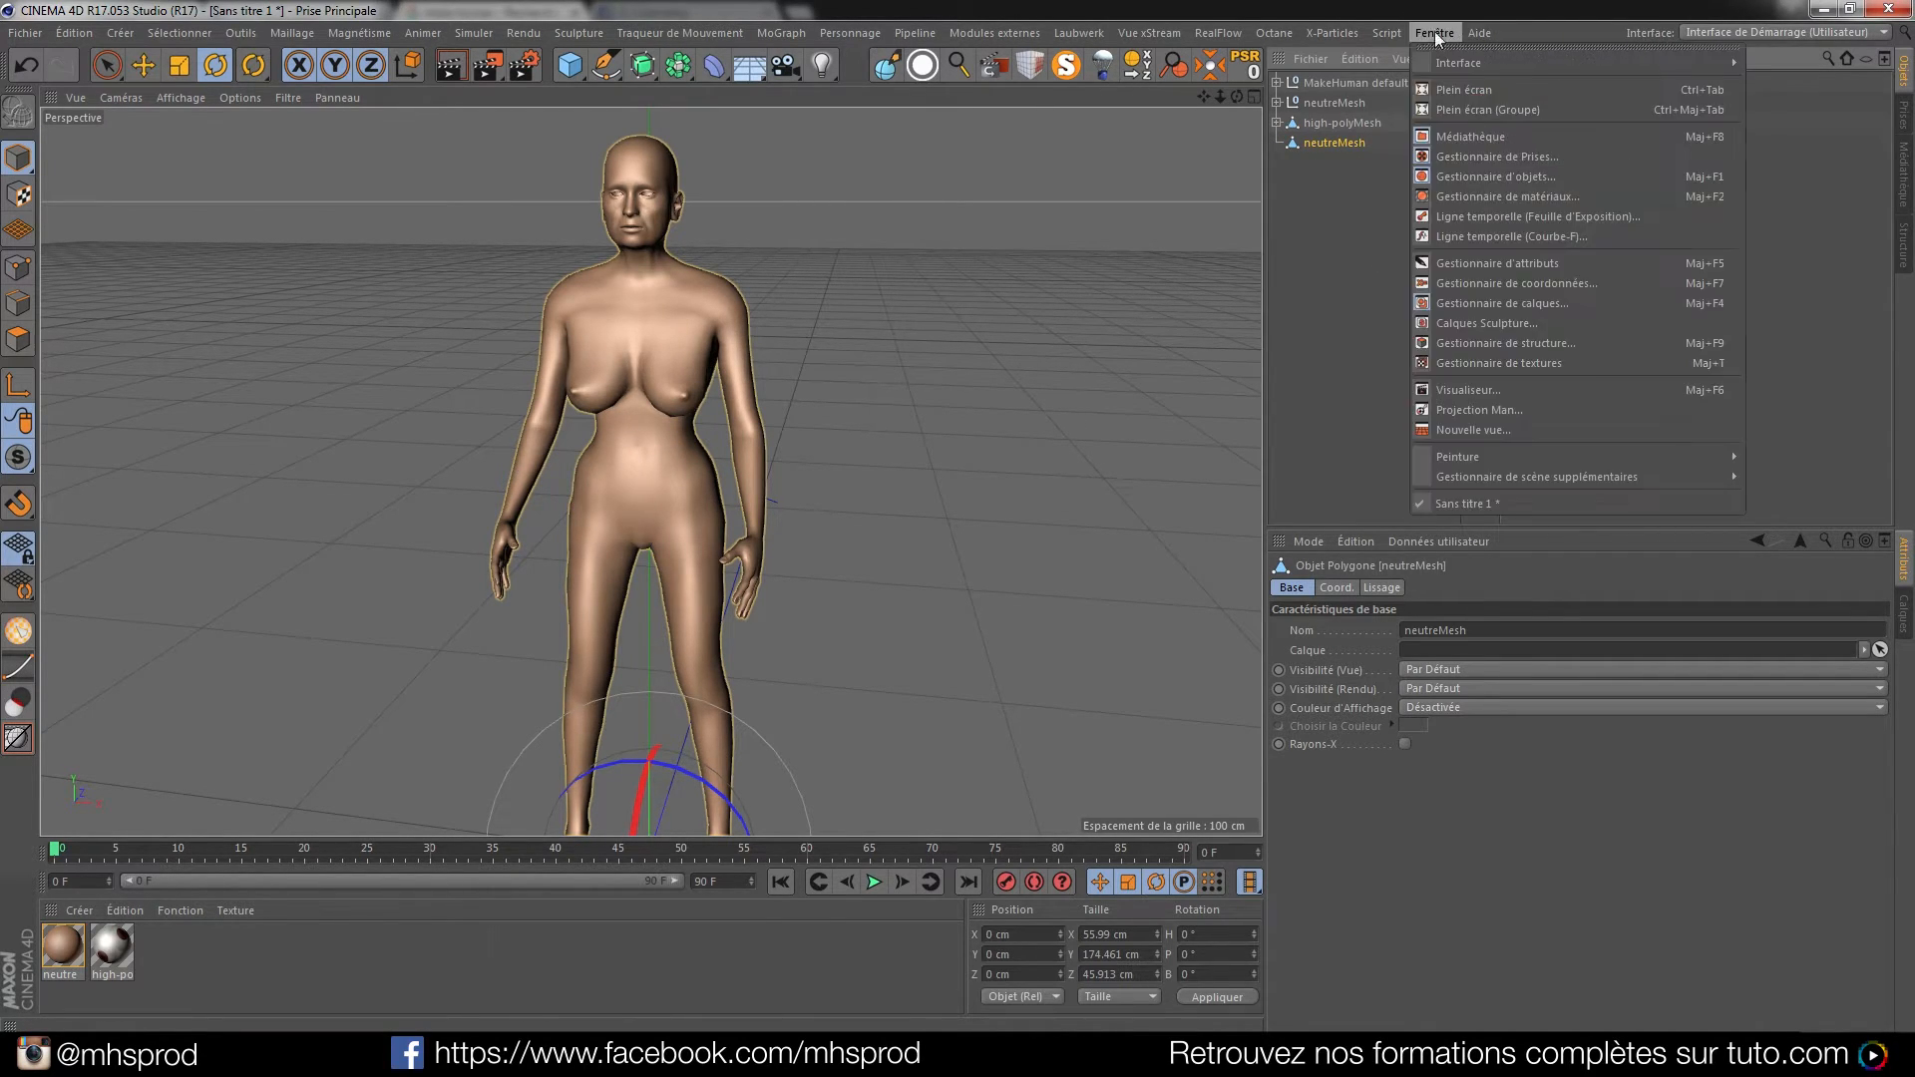
mouse_move(1402, 32)
mouse_move(1450, 62)
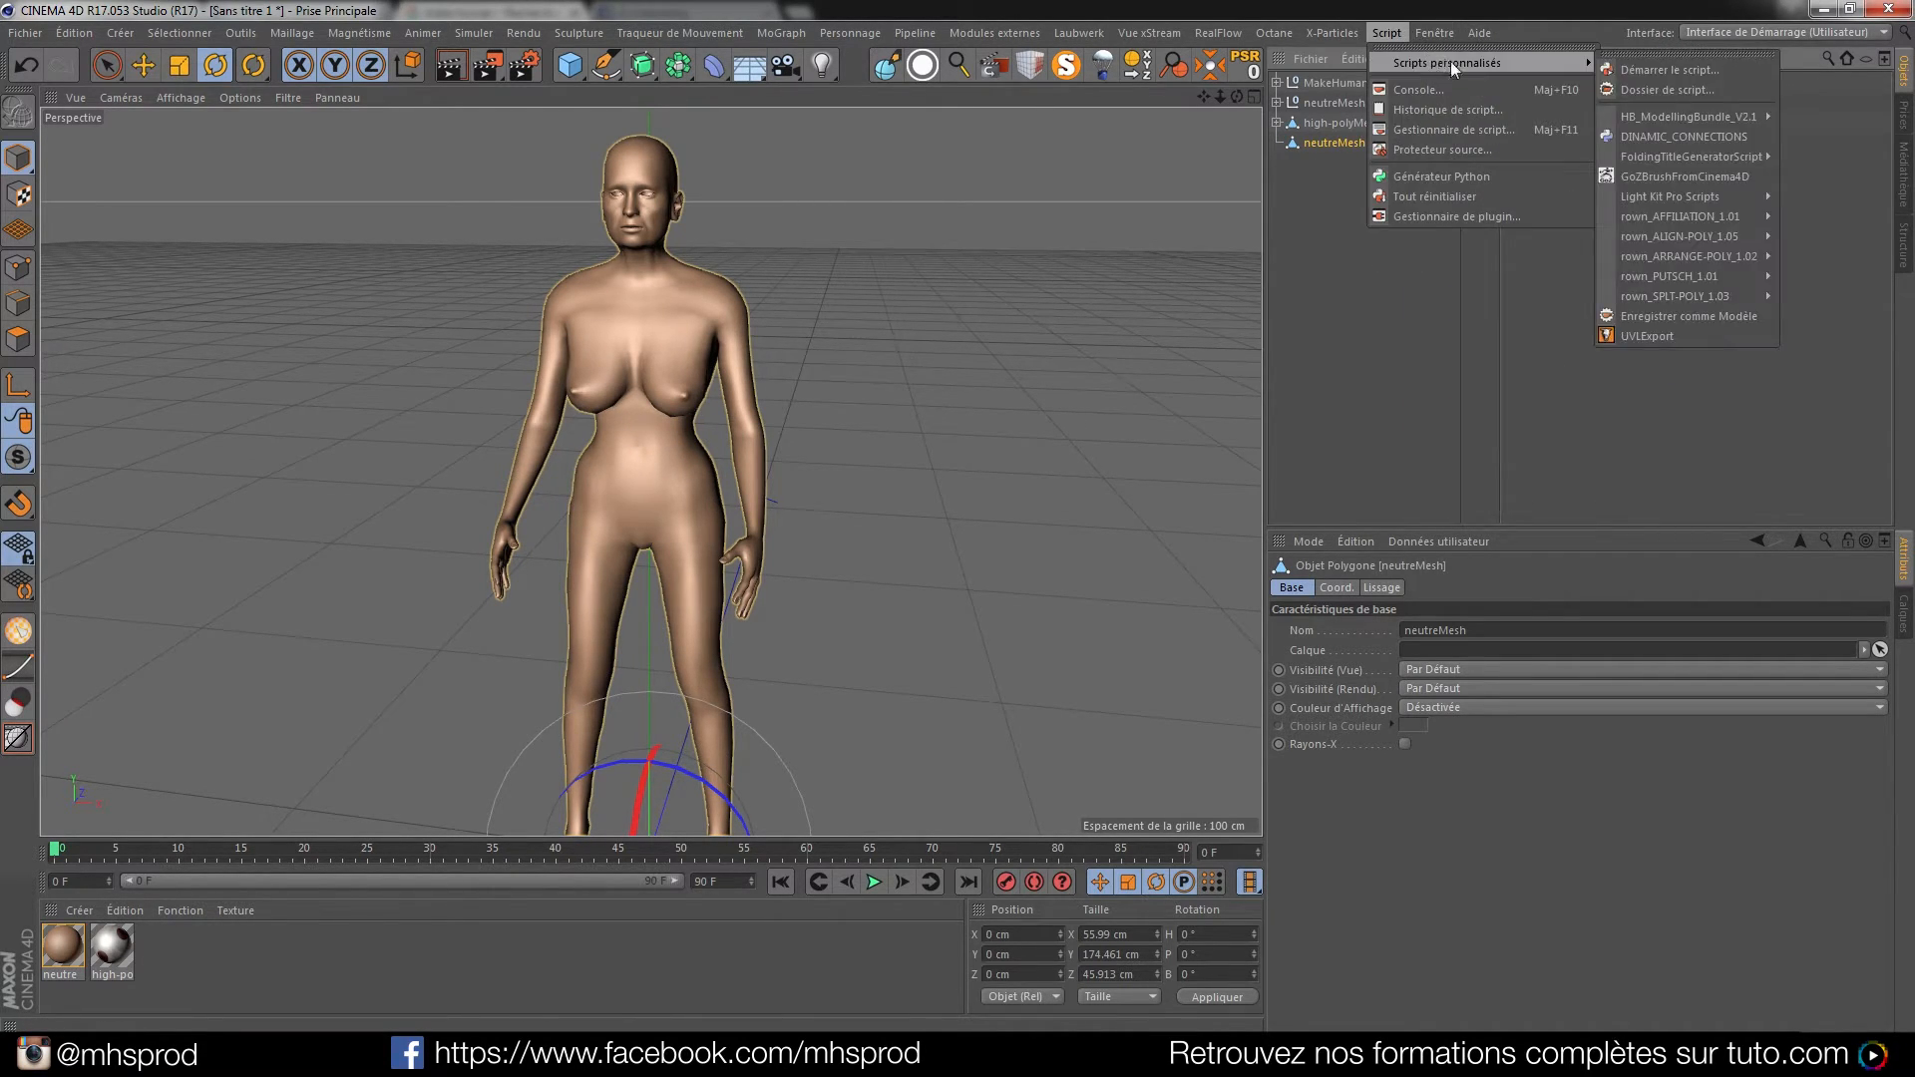
click(1673, 171)
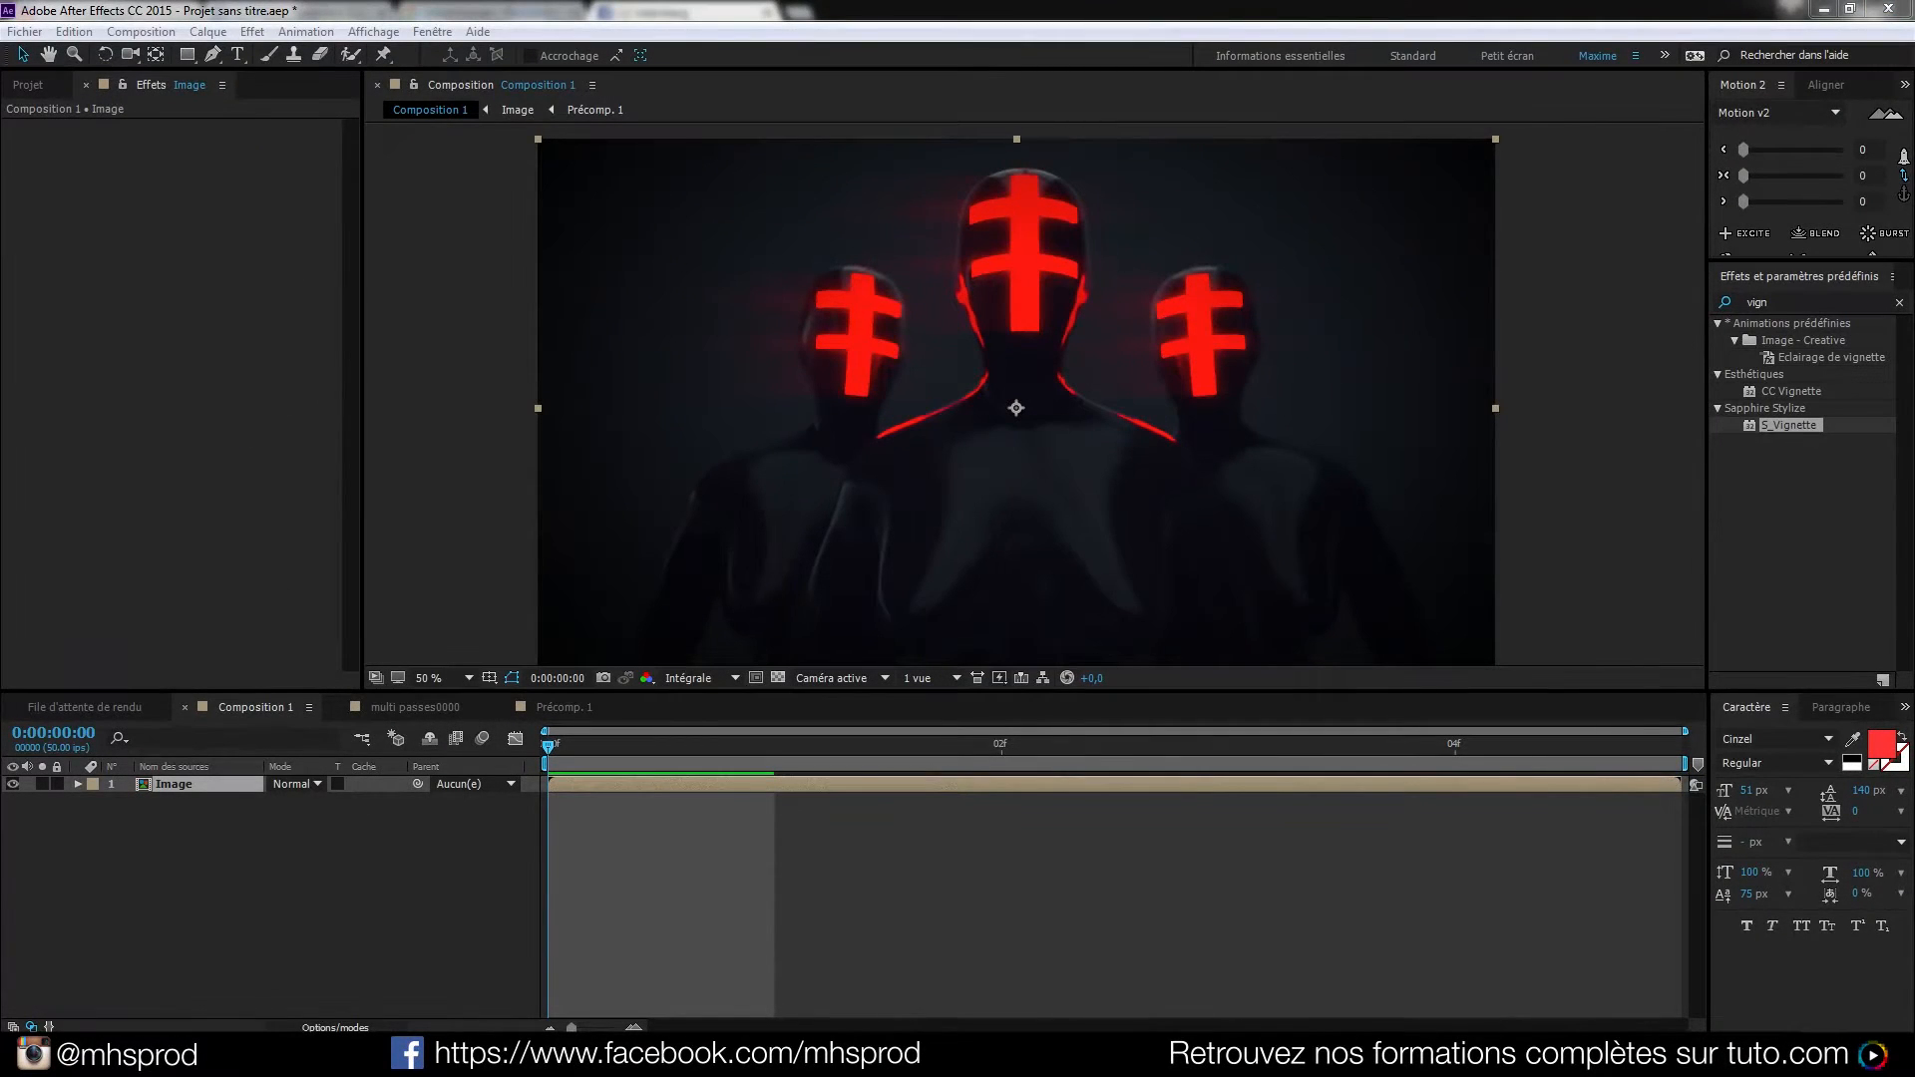
Switch to After Effects, search the effects for "post" and apply Postérisation to the Image layer of Composition 1
click(349, 811)
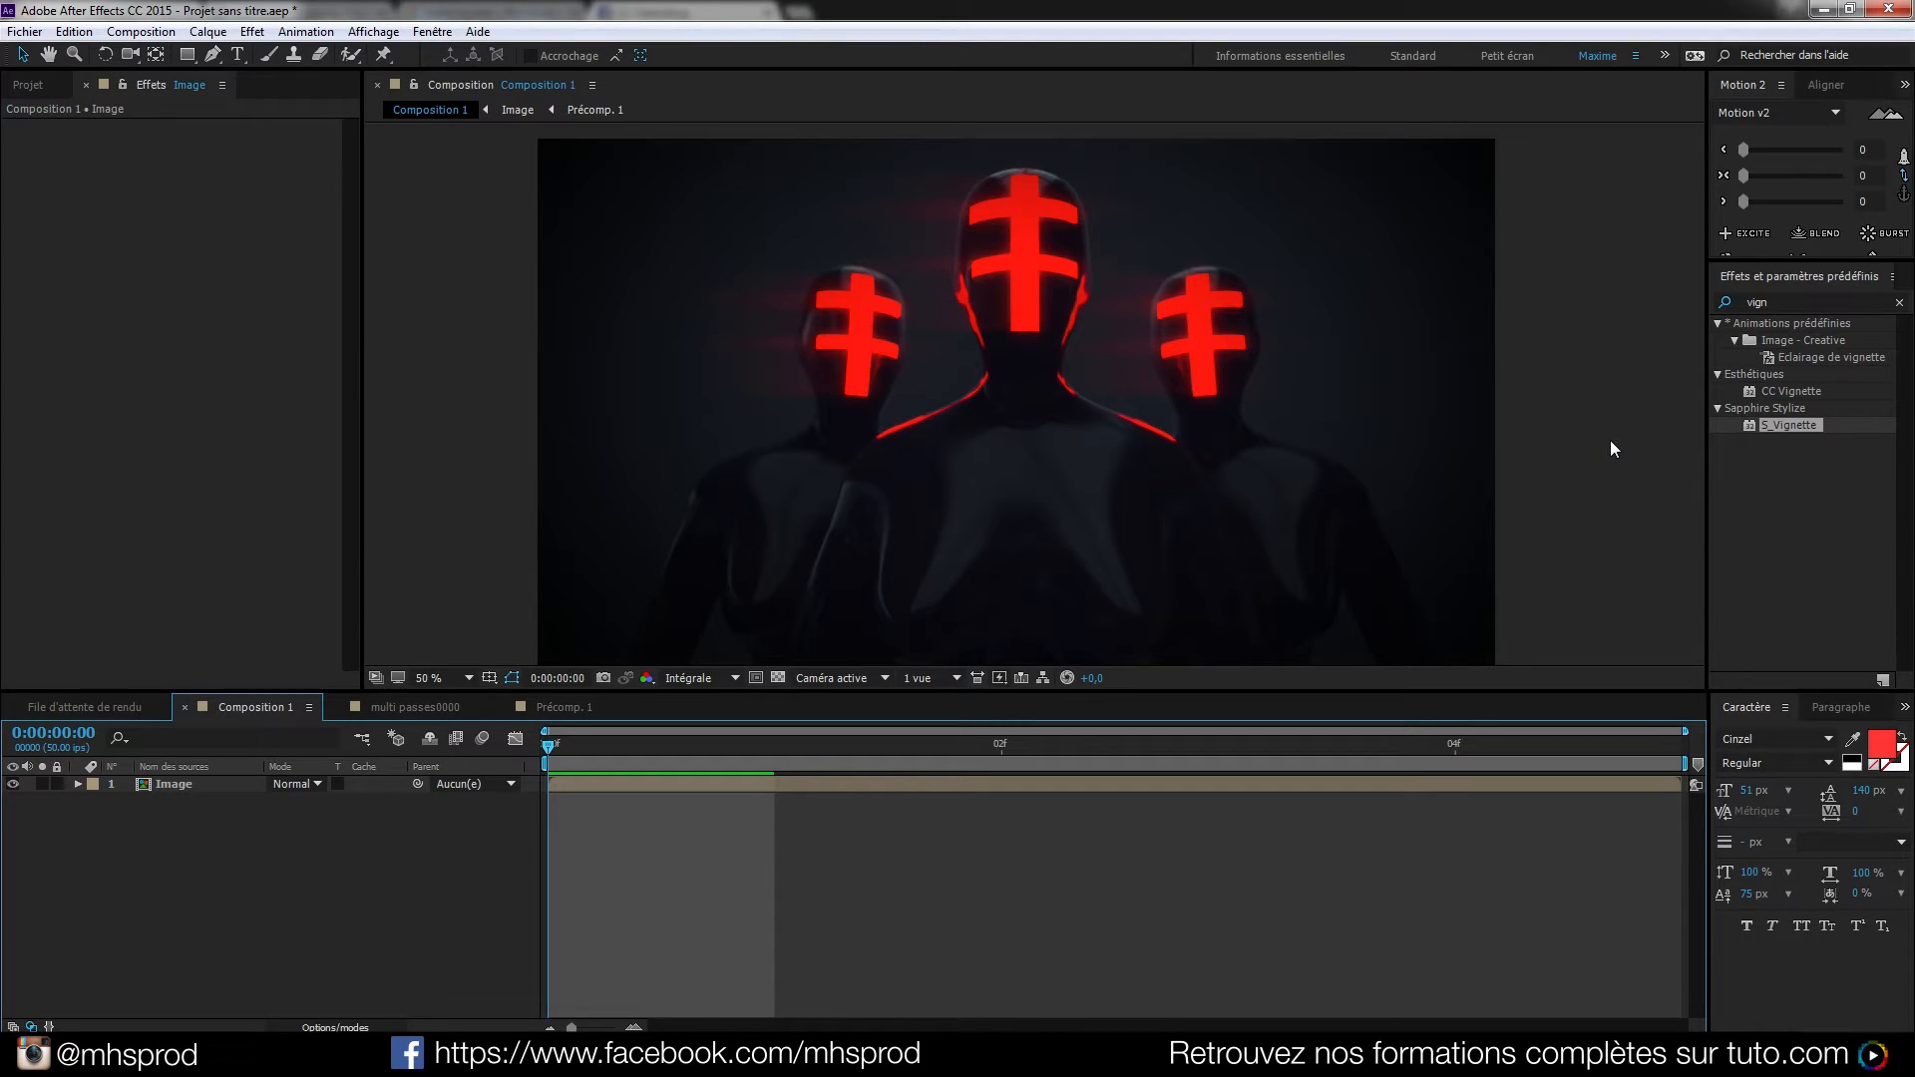
click(173, 786)
drag(1782, 303, 1664, 297)
key(BackSpace)
text(post)
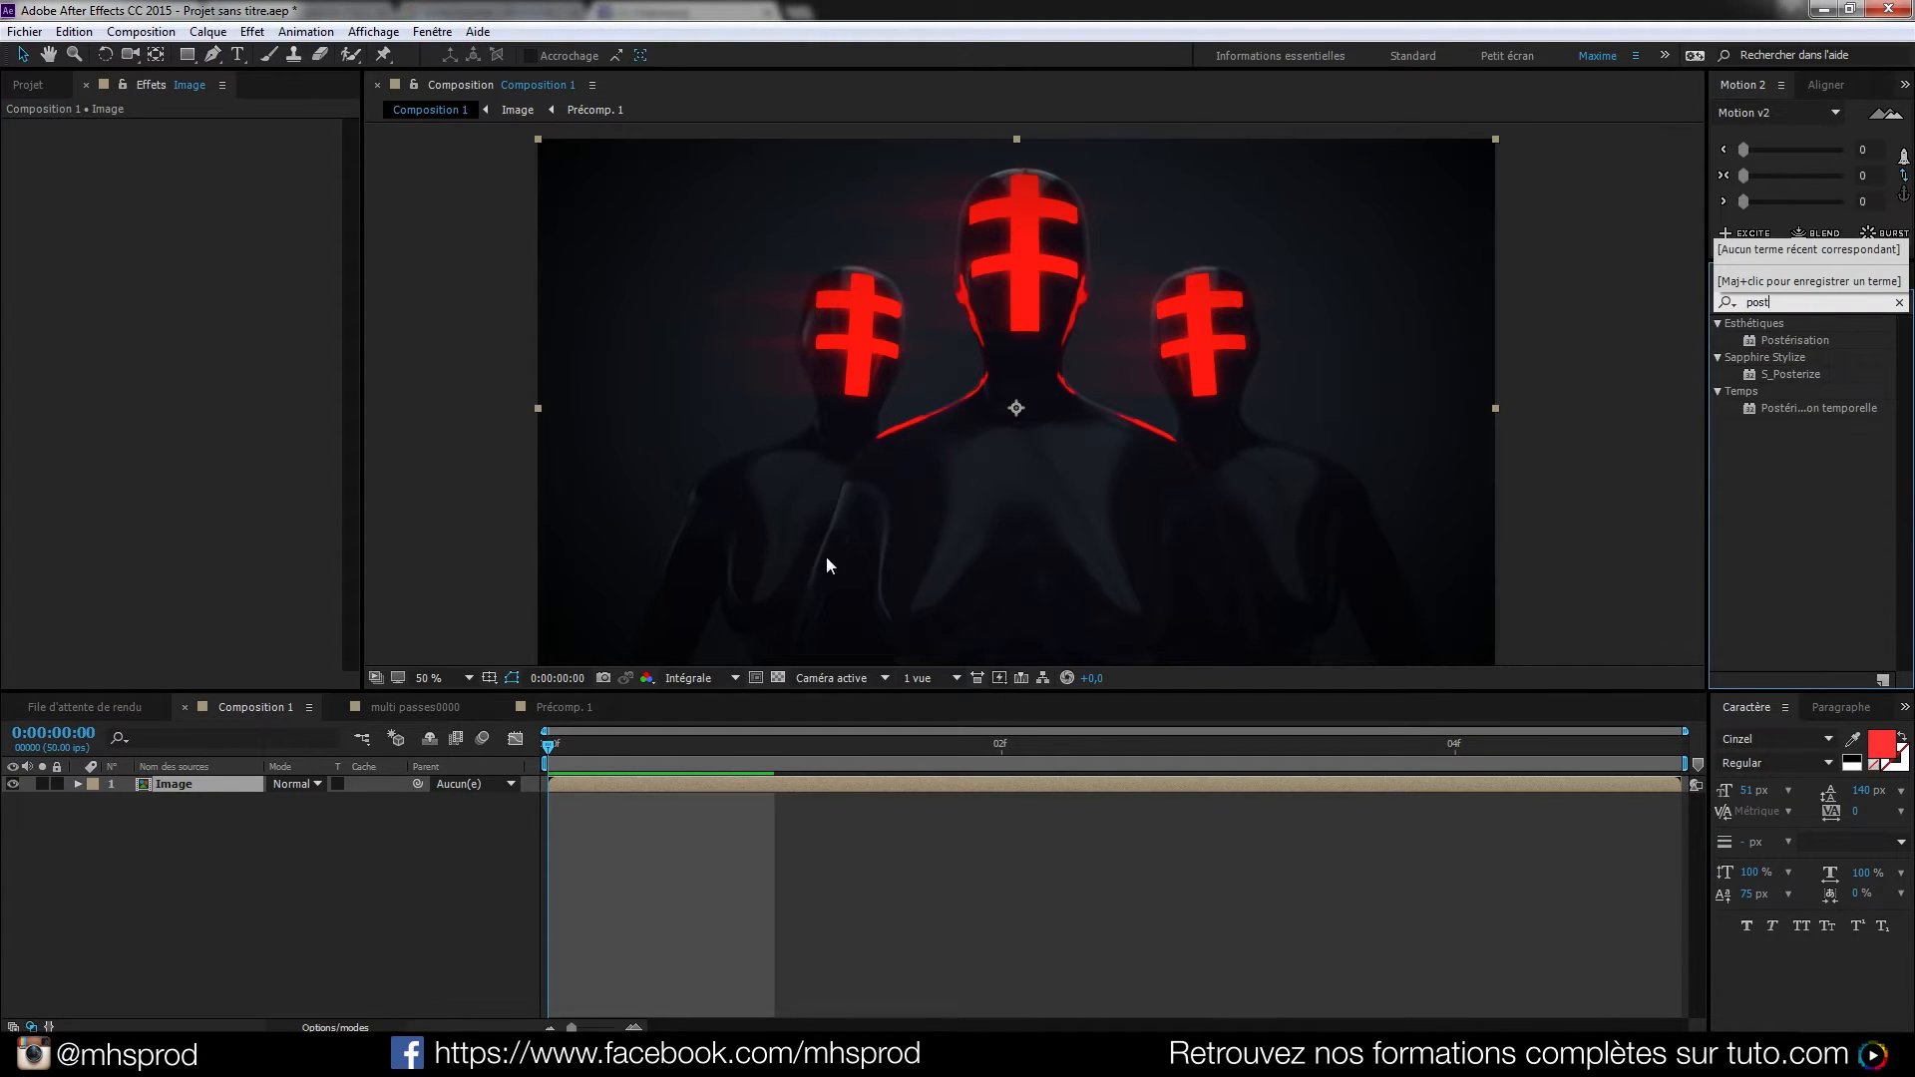
double_click(1773, 340)
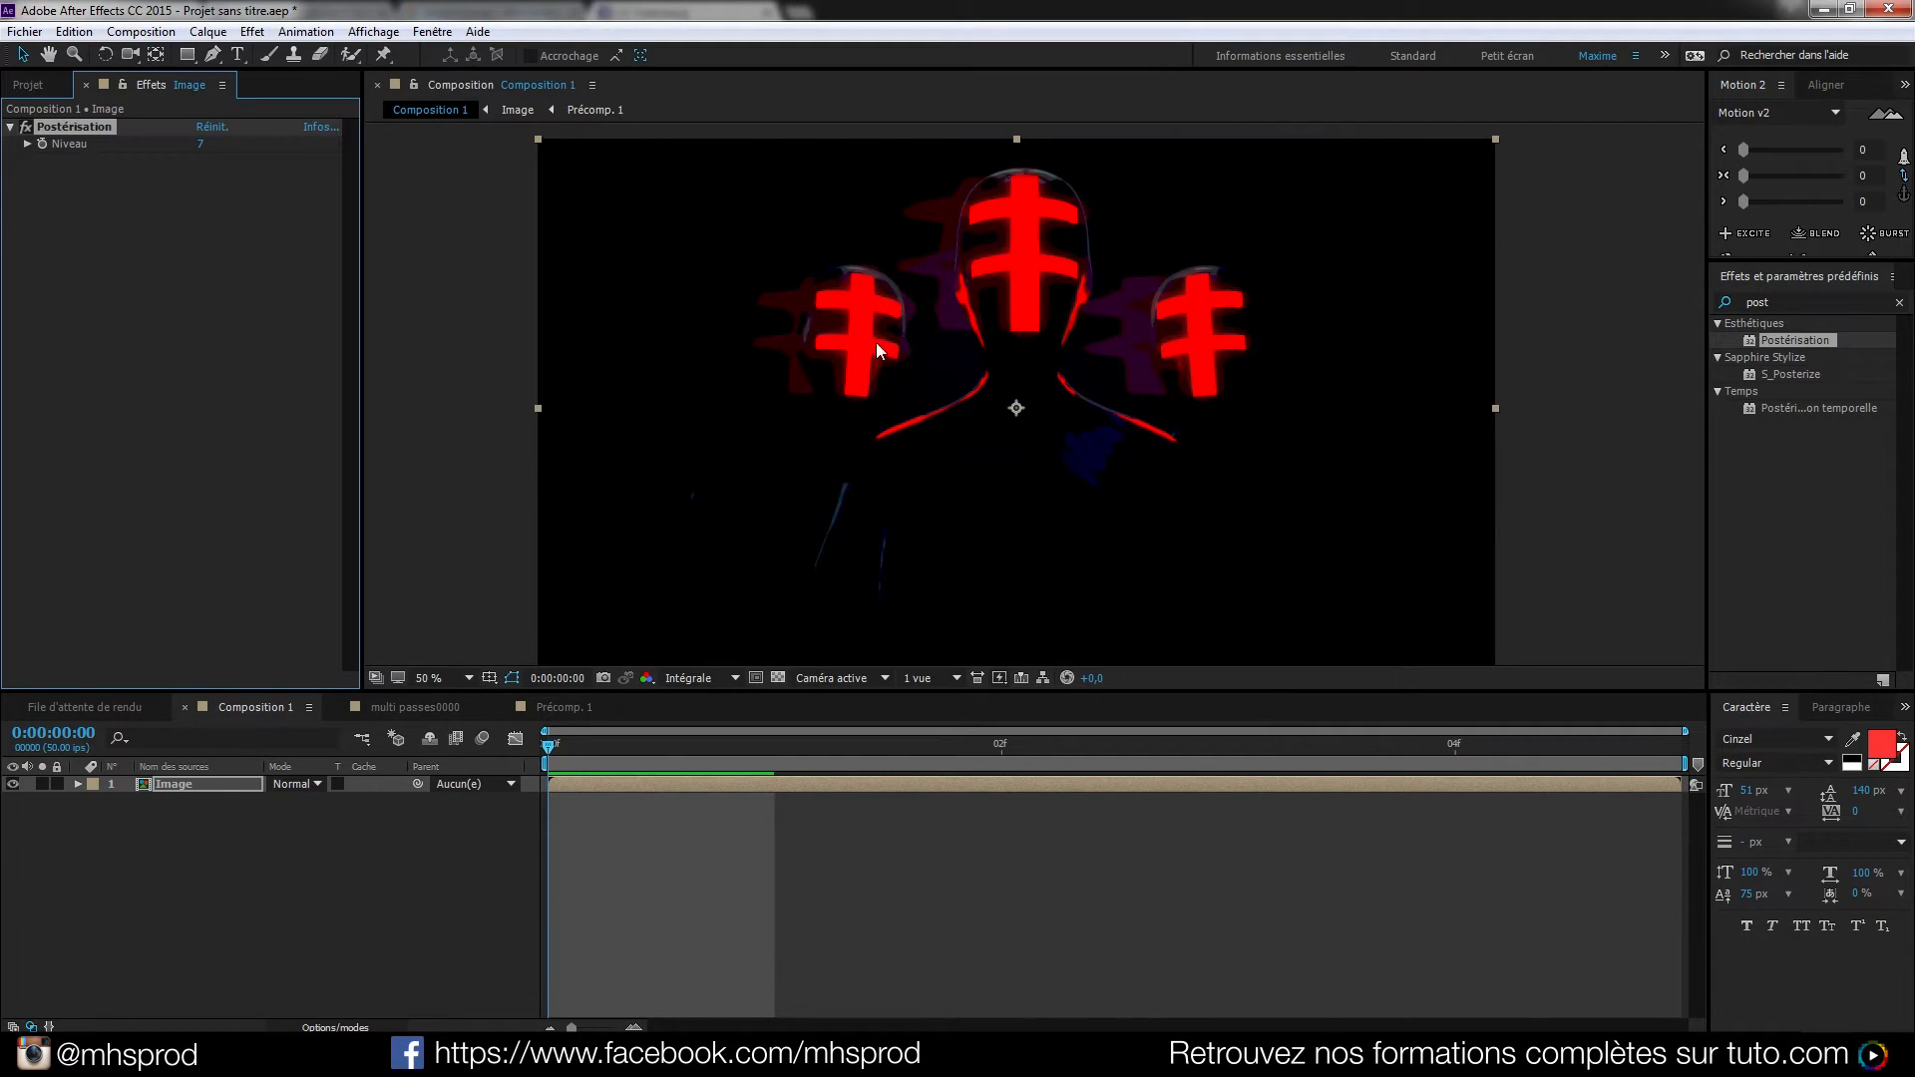
Examine the posterised image up close and set the Postérisation Niveau to 2
scroll(1031, 249, up, 1)
middle_drag(1043, 253, 1055, 383)
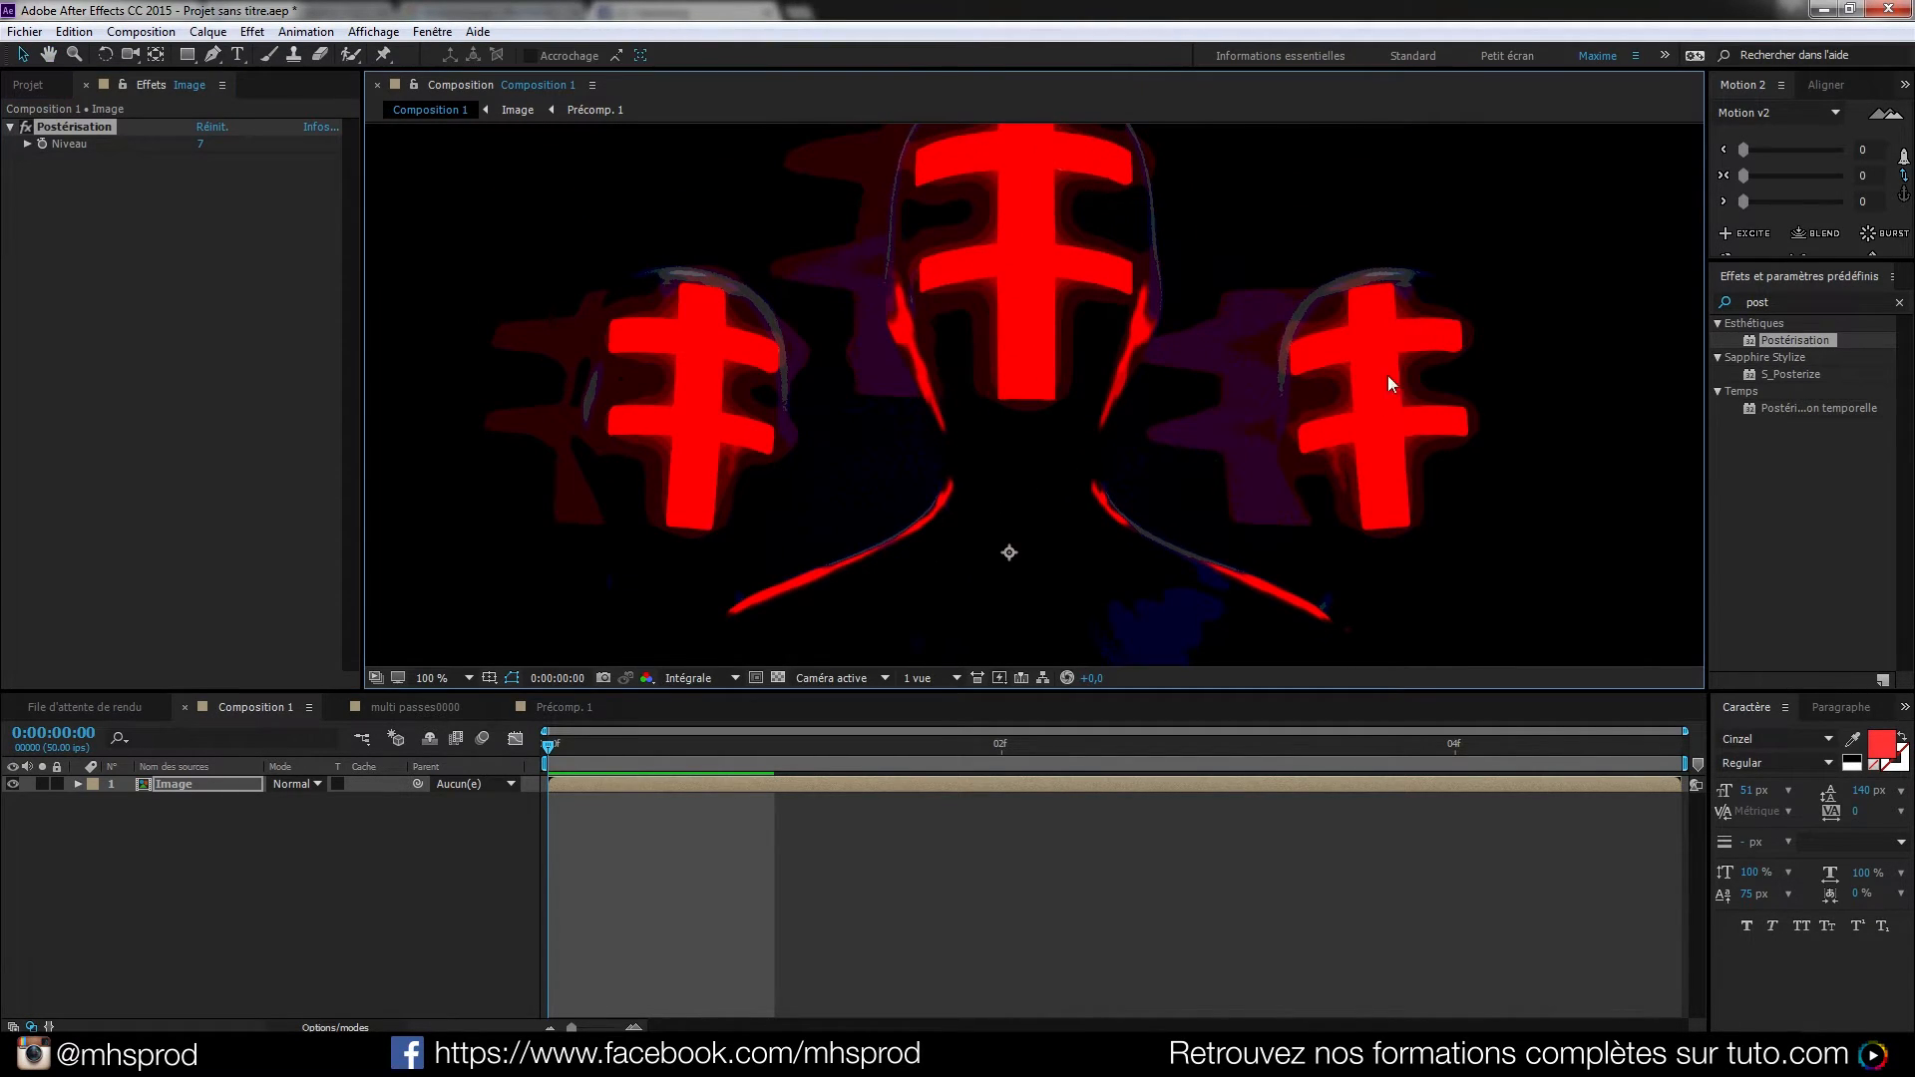
scroll(1055, 381, down, 1)
middle_drag(980, 463, 978, 411)
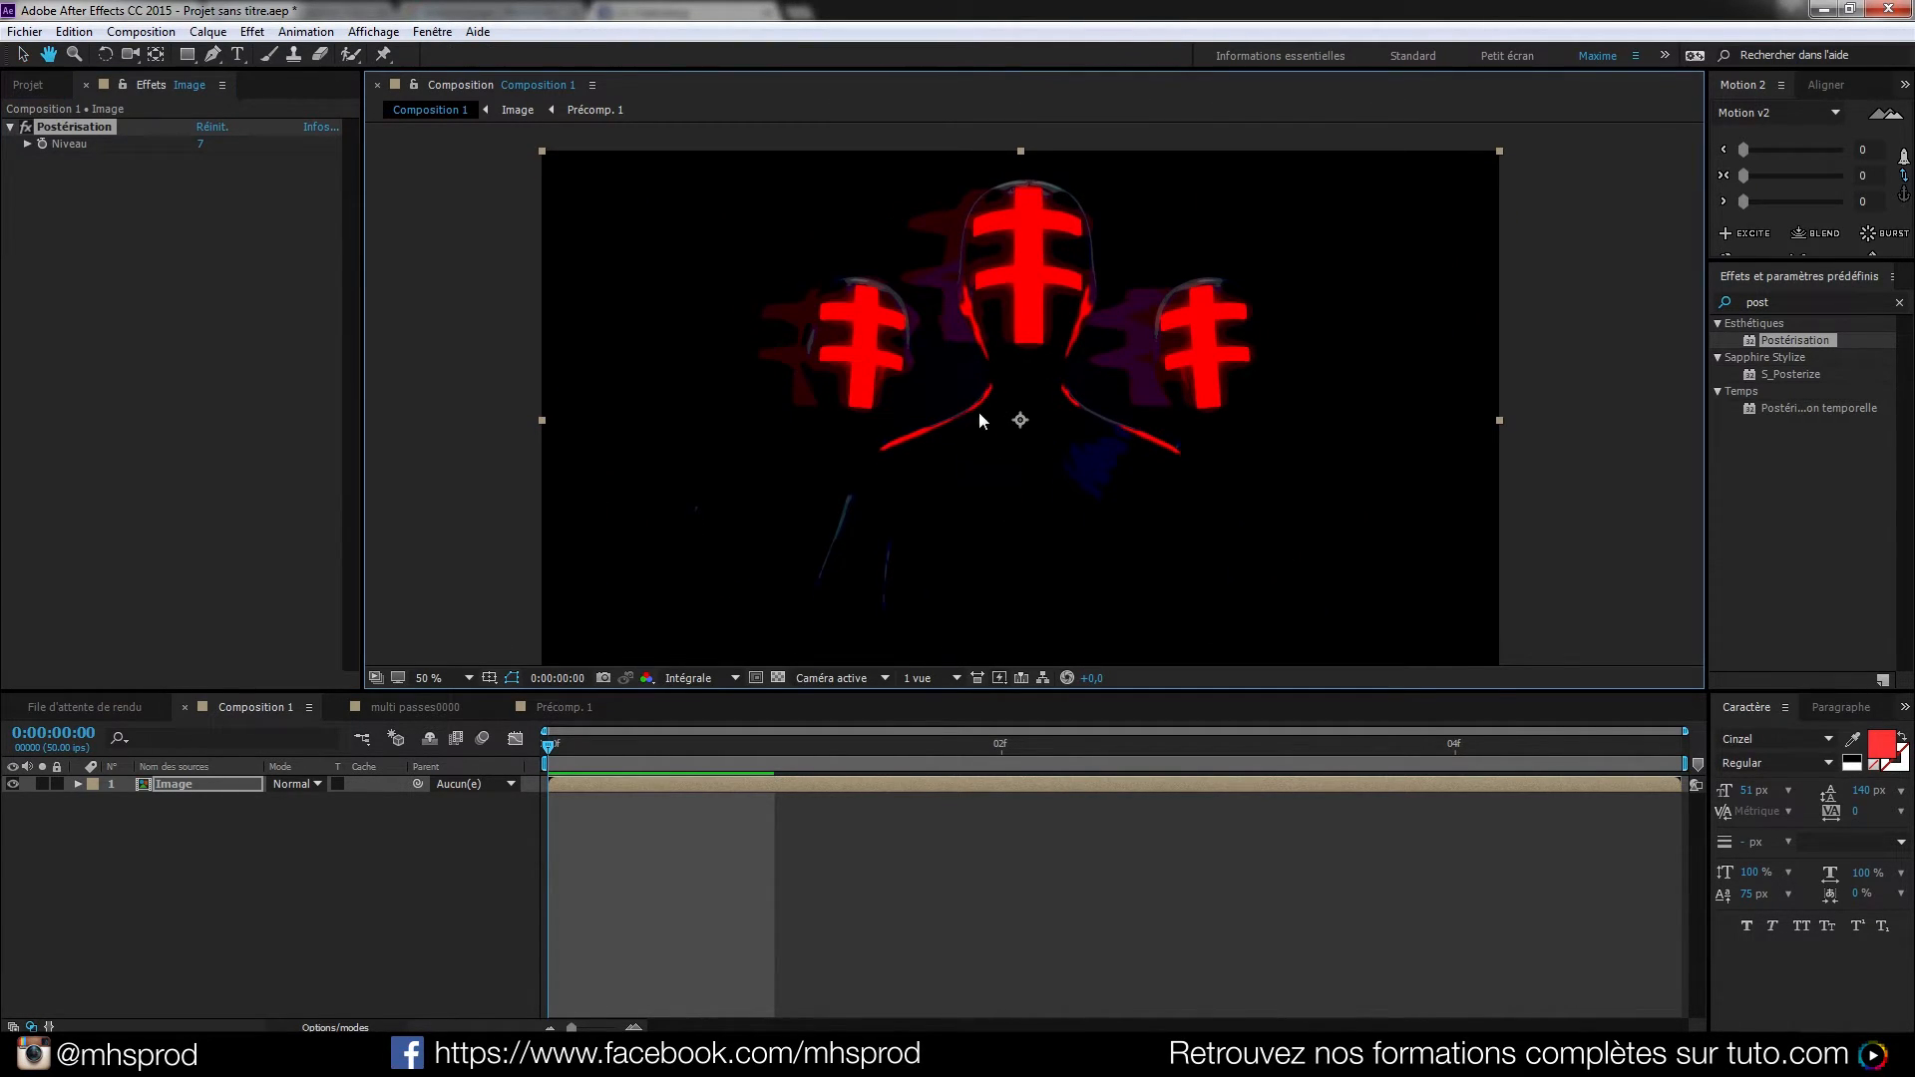
click(205, 145)
text(1)
key(Return)
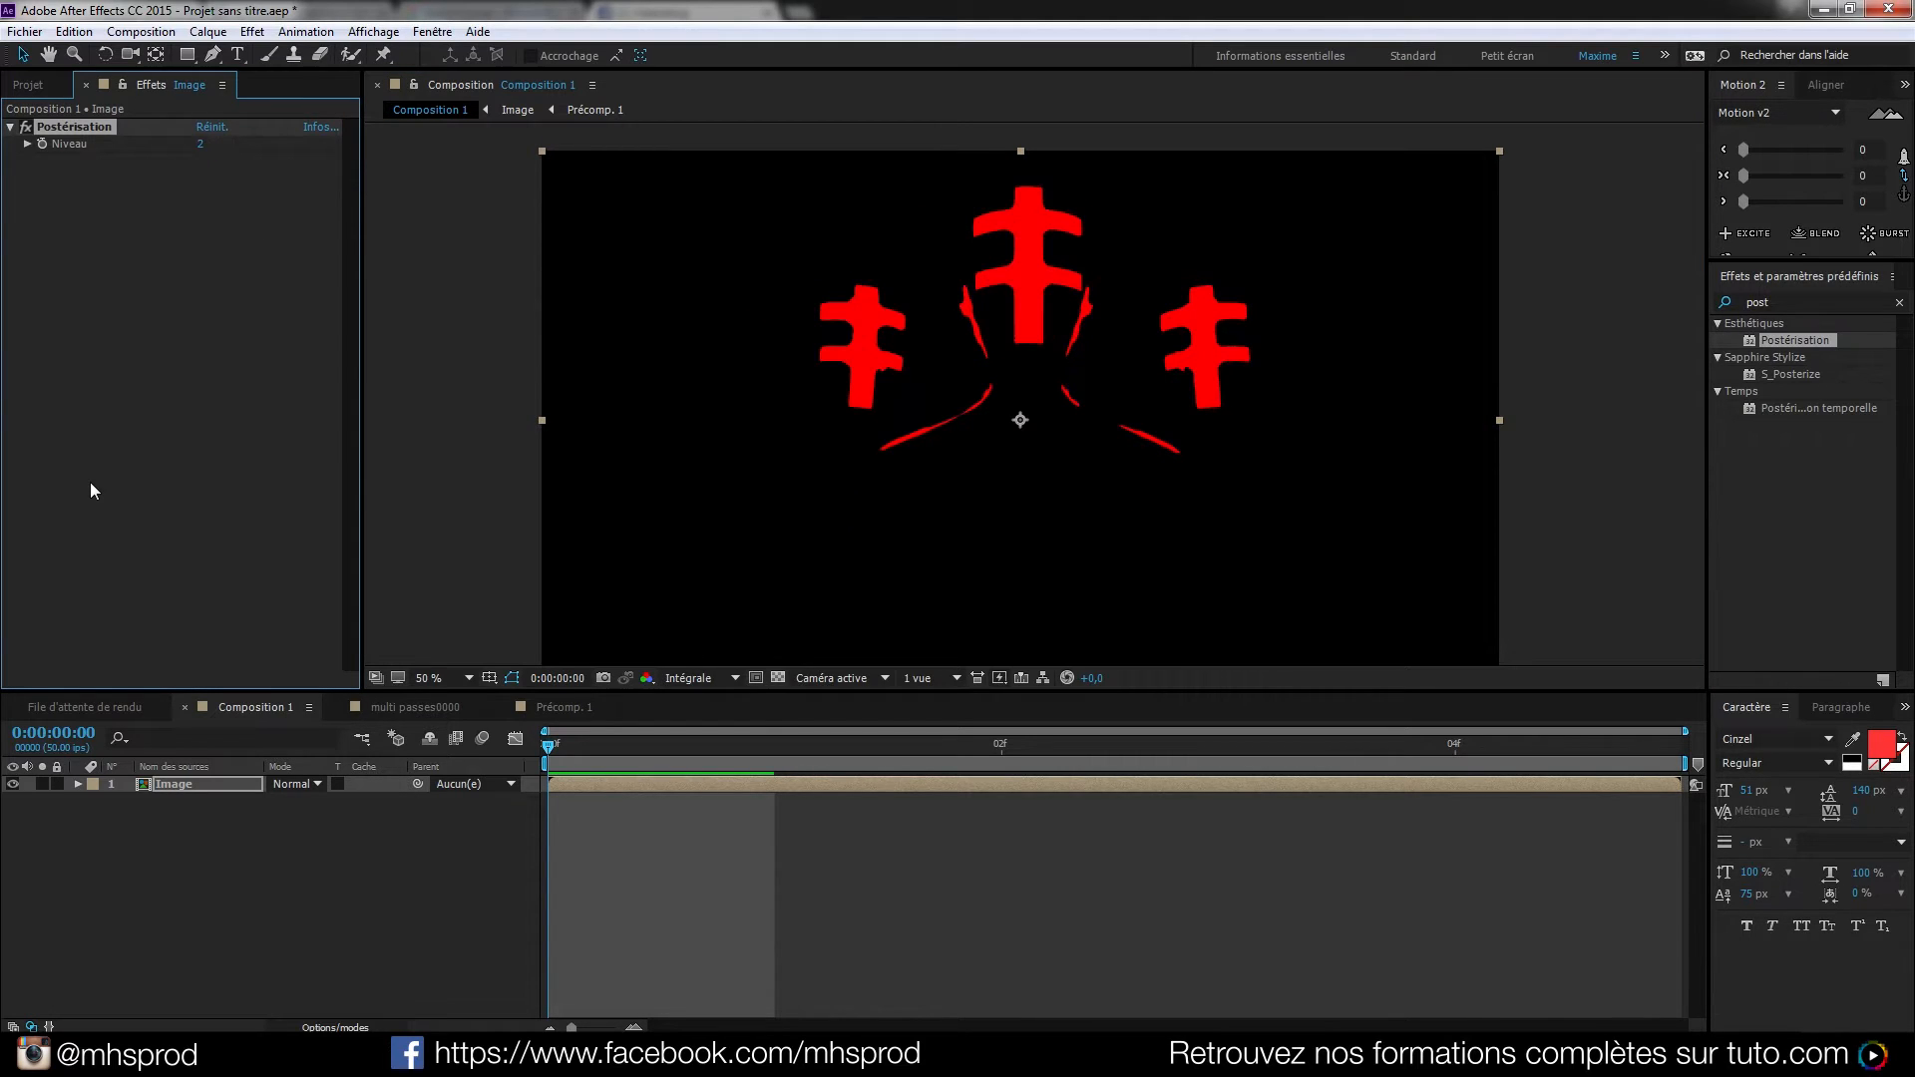
Try higher Postérisation levels of 35 and 50 on the Image layer
drag(200, 144, 551, 156)
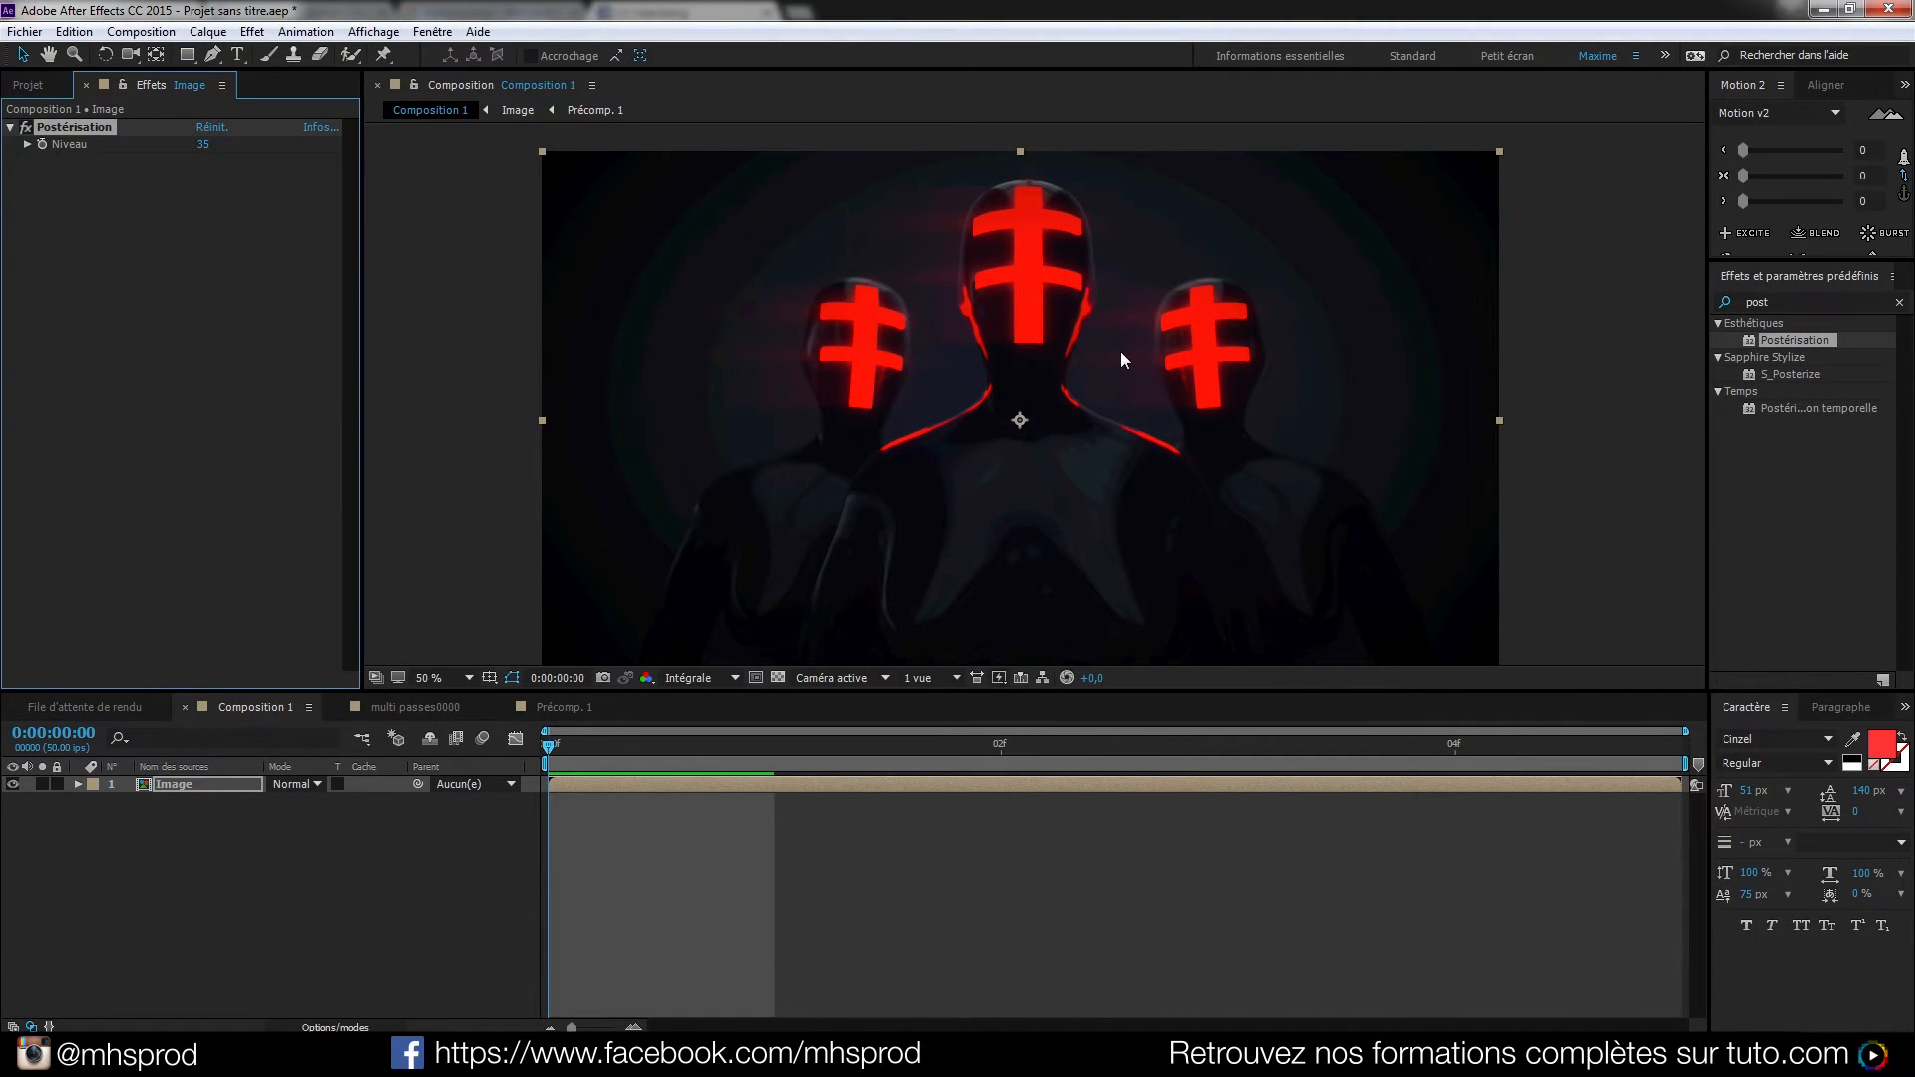
scroll(1117, 364, down, 2)
scroll(1157, 384, up, 2)
drag(204, 145, 479, 158)
text(50)
key(Return)
Set the Postérisation Niveau to 65
click(204, 145)
text(65)
key(Return)
Search the effects for "mosa" and apply Mosaïque to the Image layer
click(176, 787)
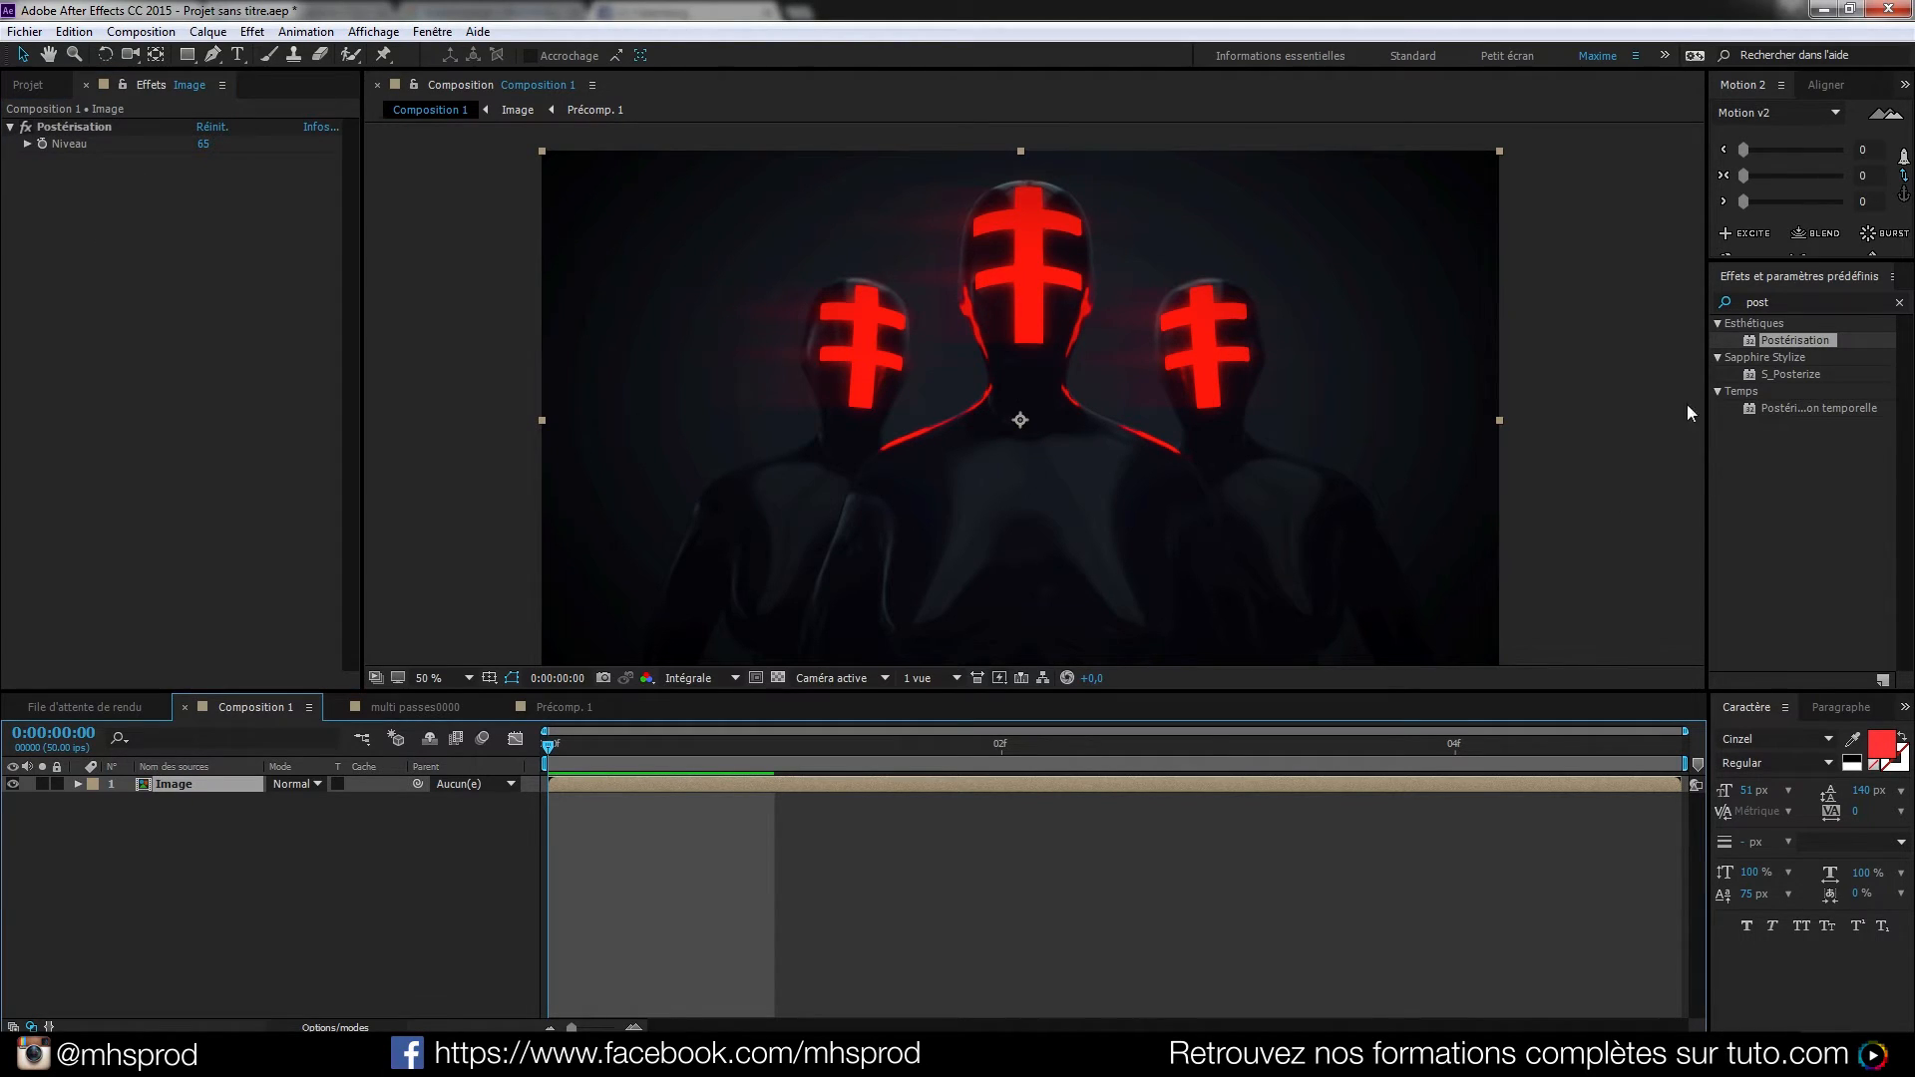
click(1781, 303)
text(mosai)
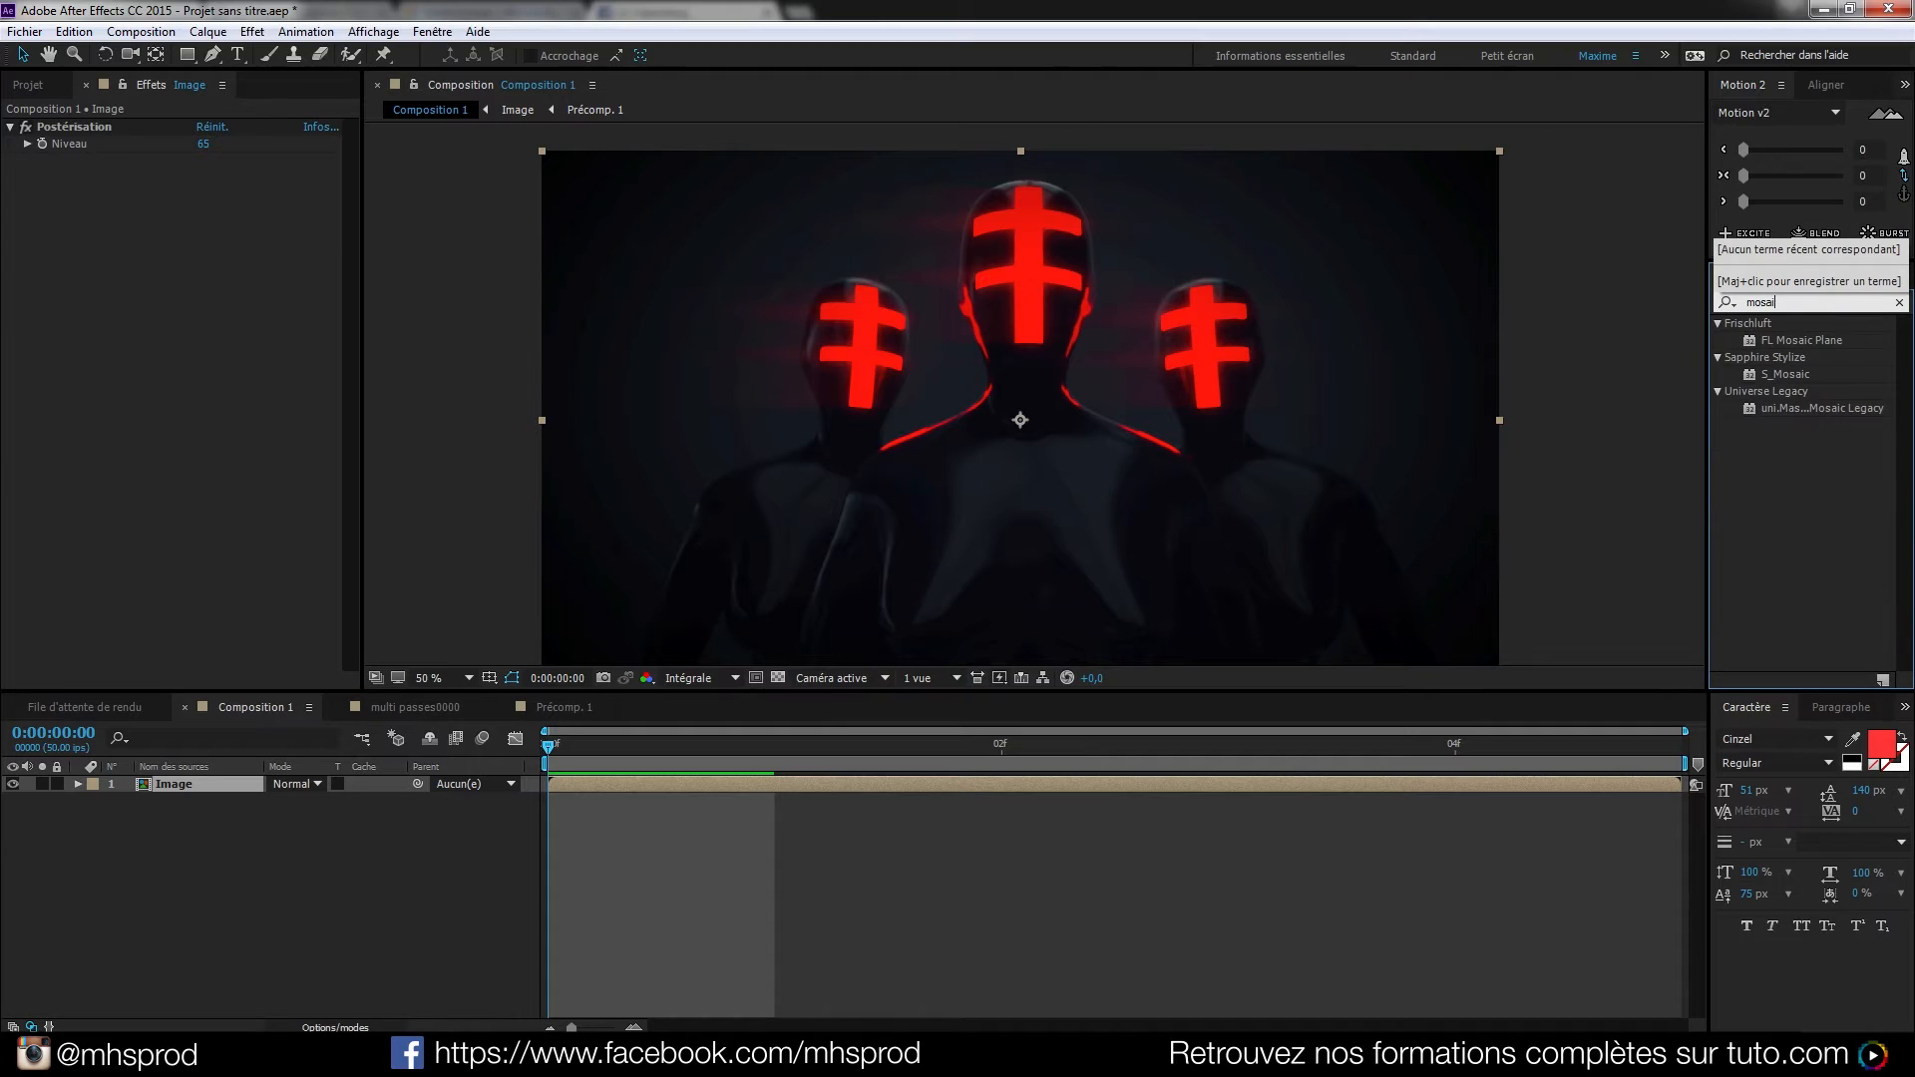
key(BackSpace)
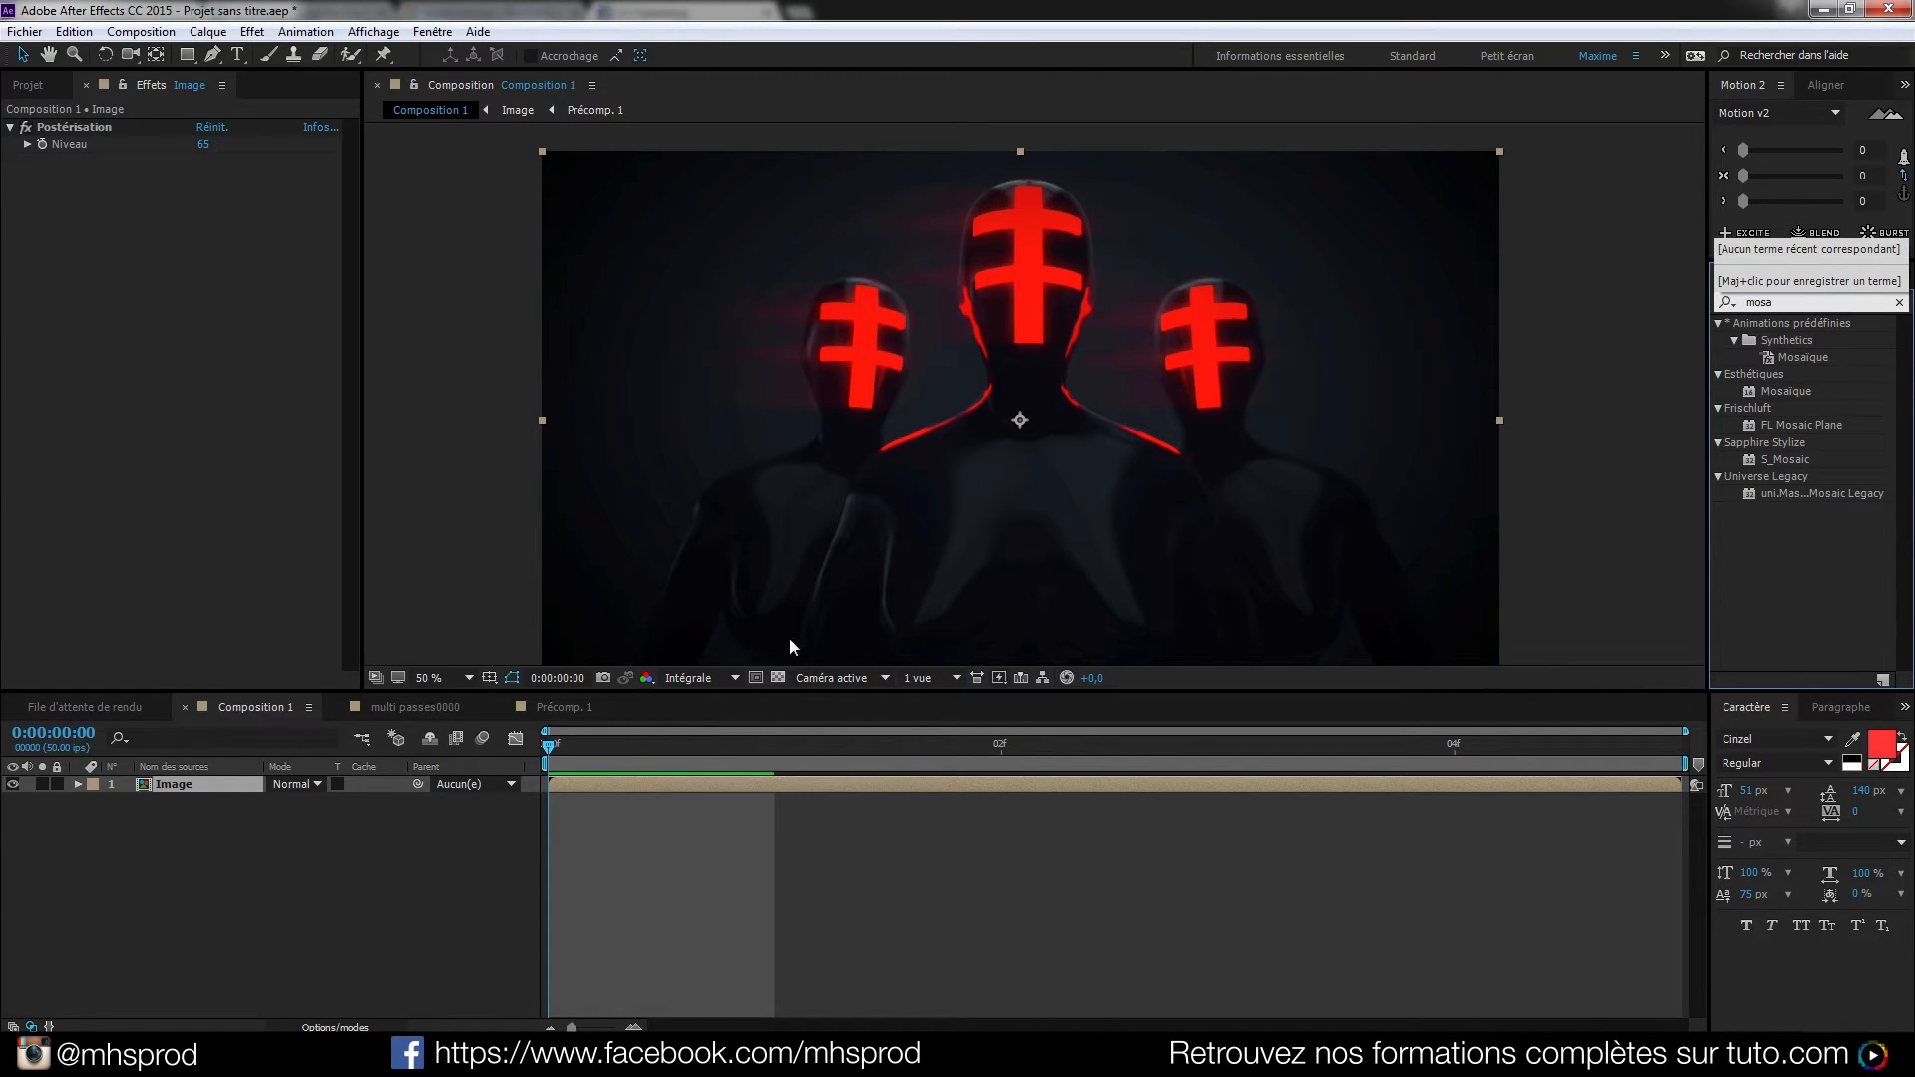
double_click(1784, 391)
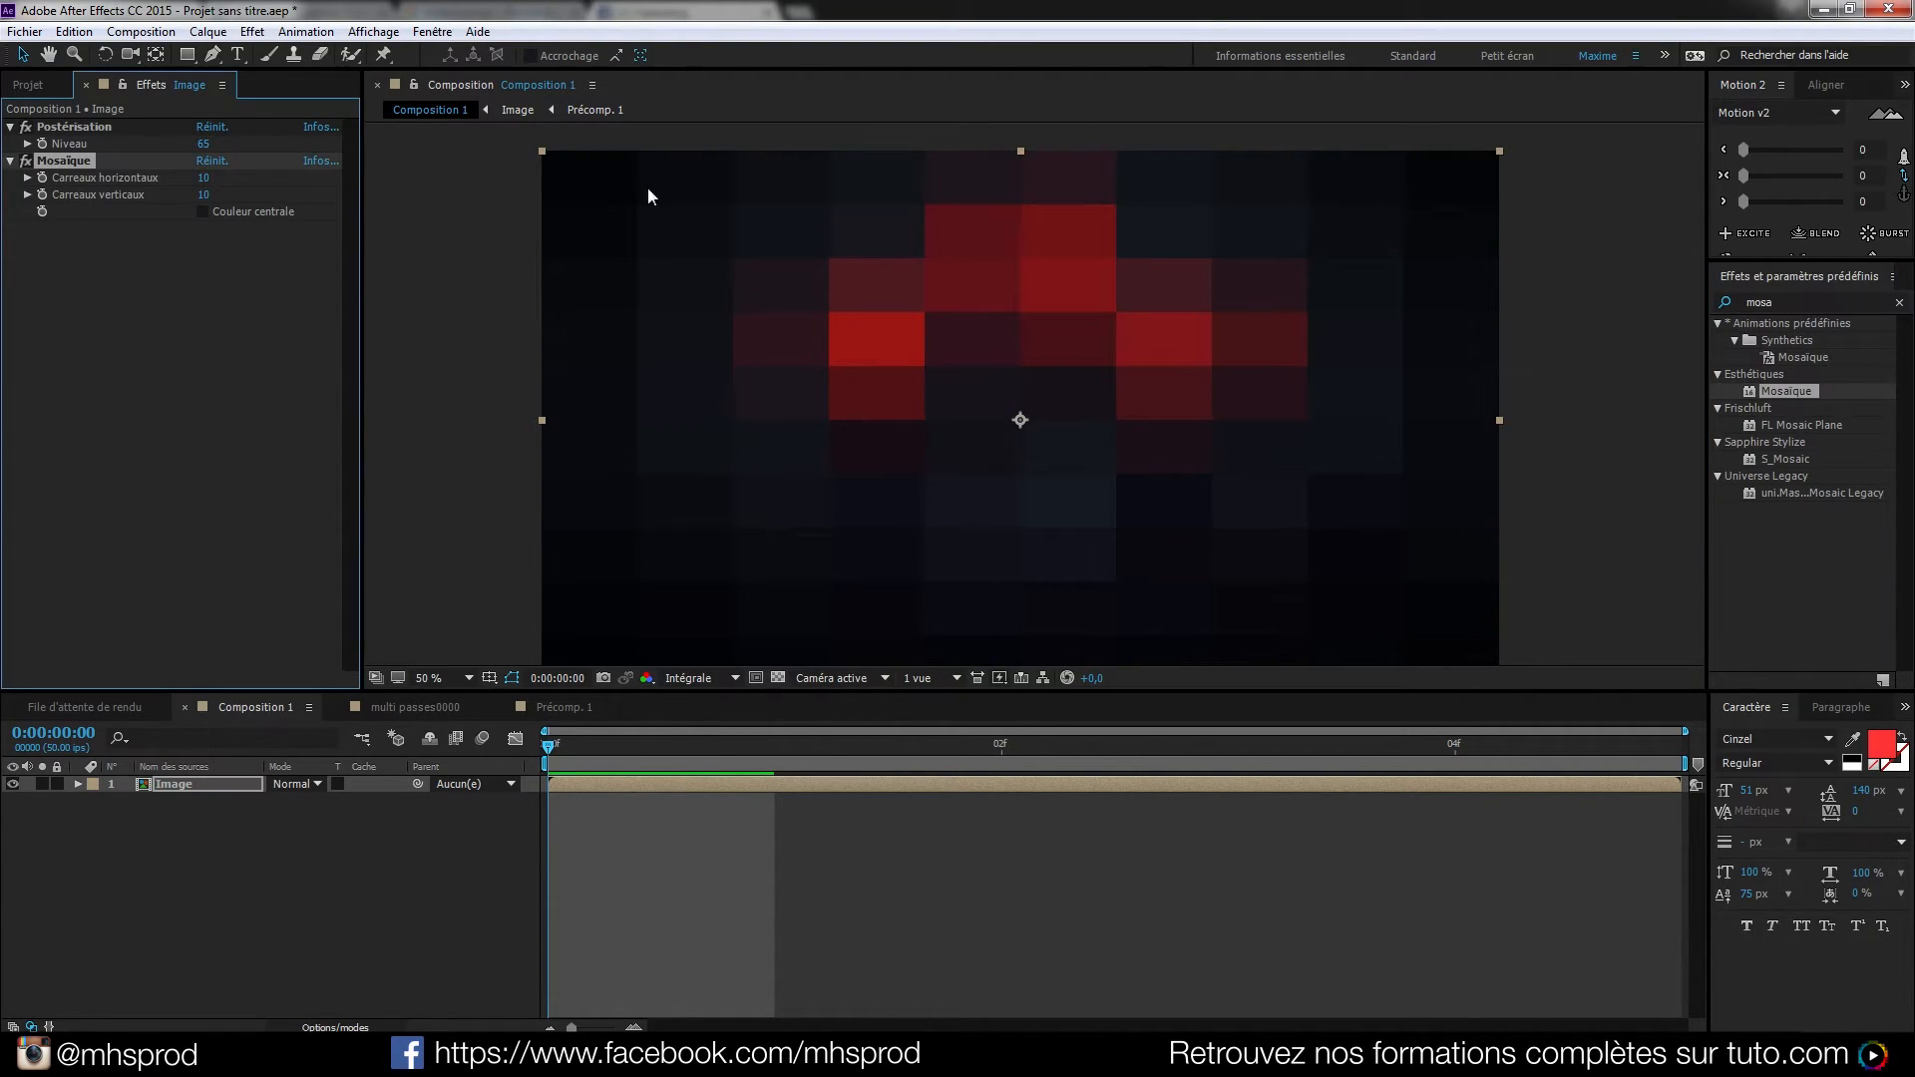
Try Mosaïque tile counts of 100 and 250 for both Carreaux horizontaux and Carreaux verticaux
click(200, 181)
text(10)
key(Tab)
text(100)
click(223, 303)
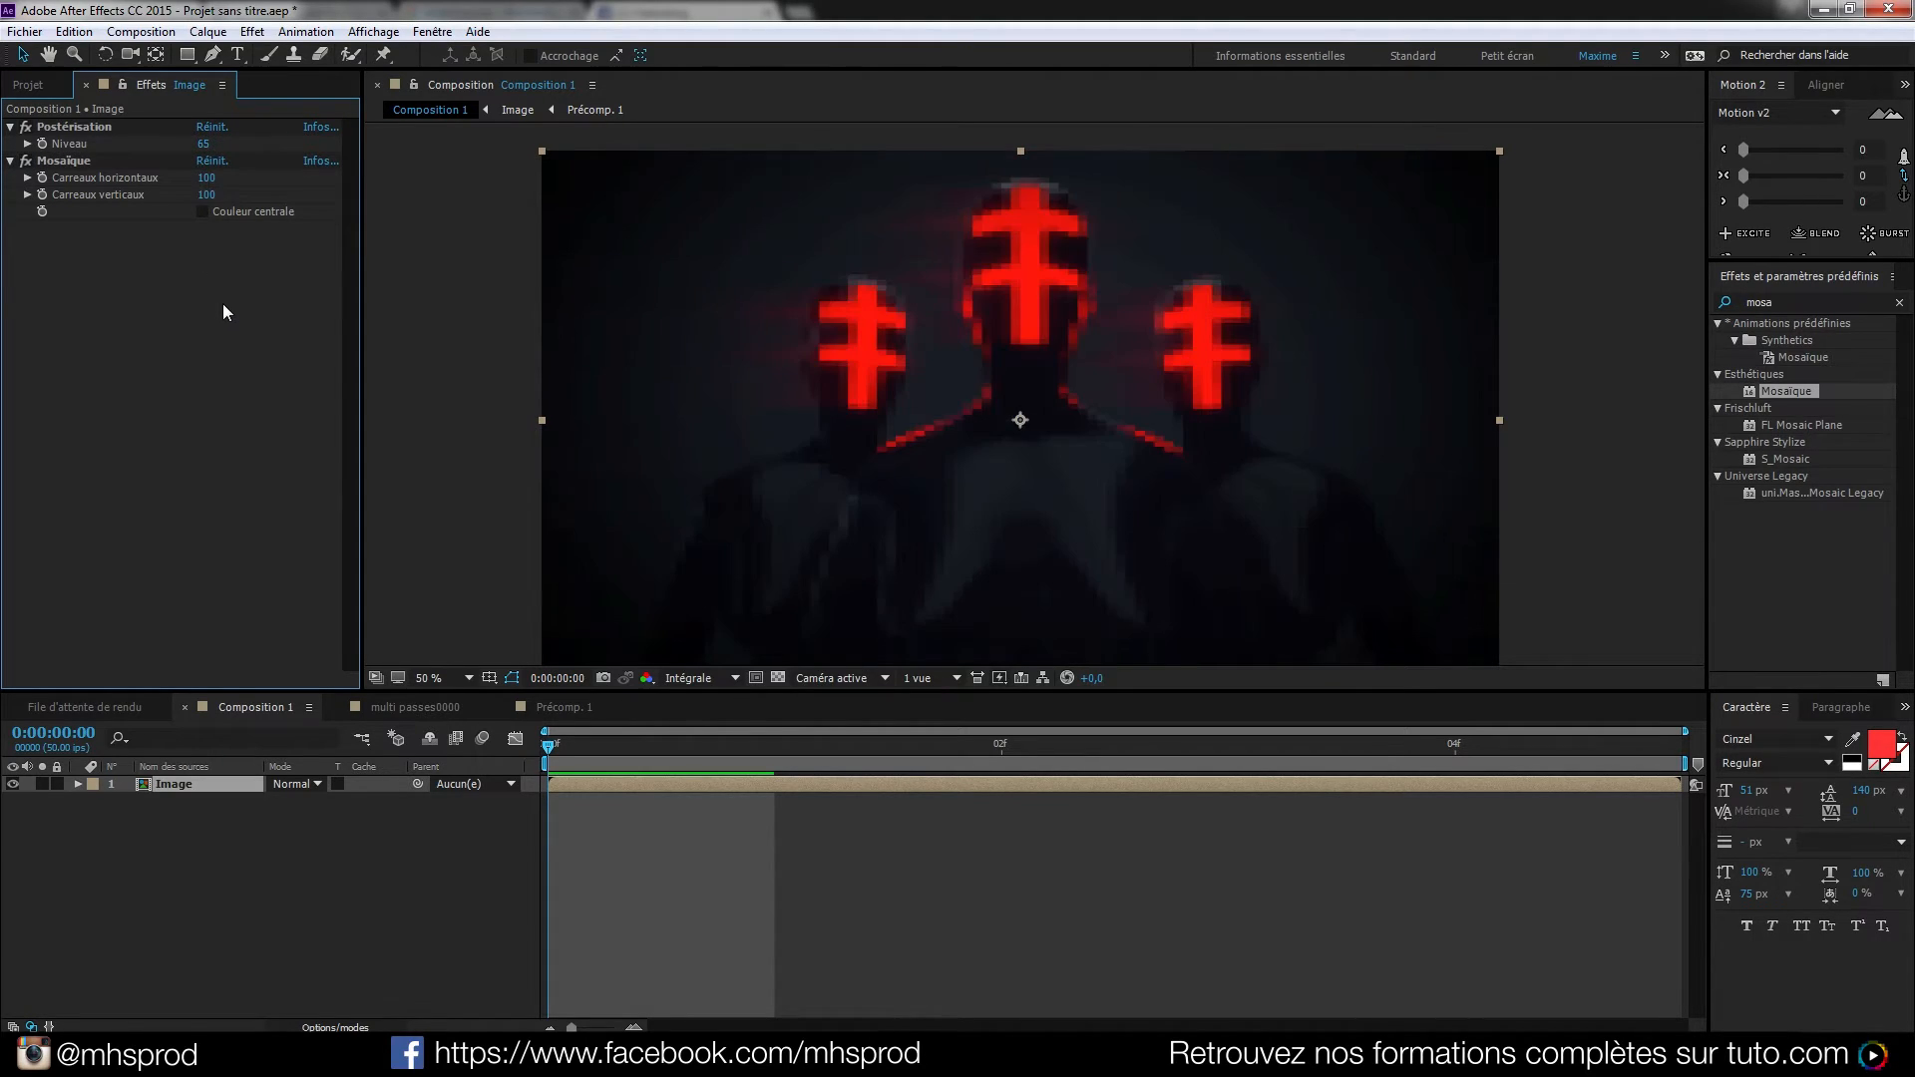
text(250)
key(Tab)
text(250)
click(224, 302)
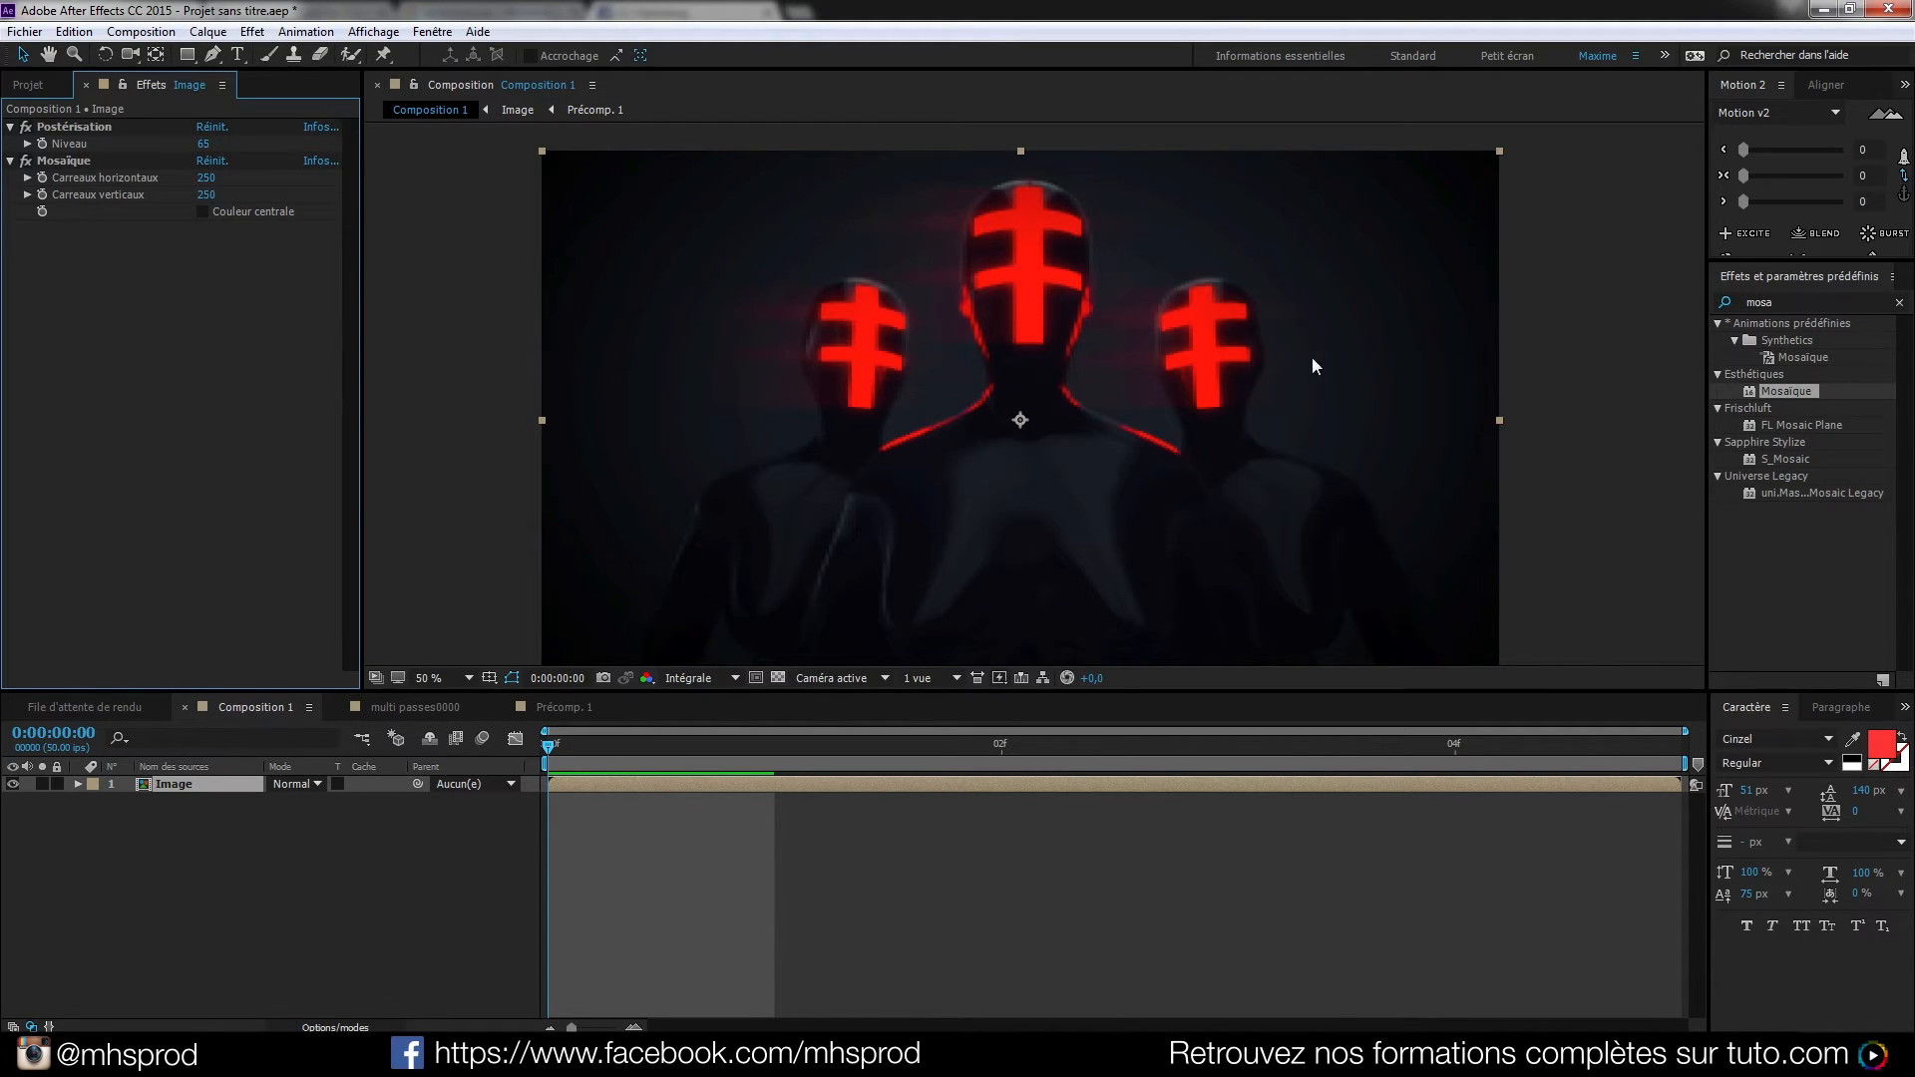
Try finer Mosaïque tiles with Carreaux horizontaux at 352 and Carreaux verticaux at 350, and examine the heads up close
click(210, 178)
click(209, 194)
text(3502)
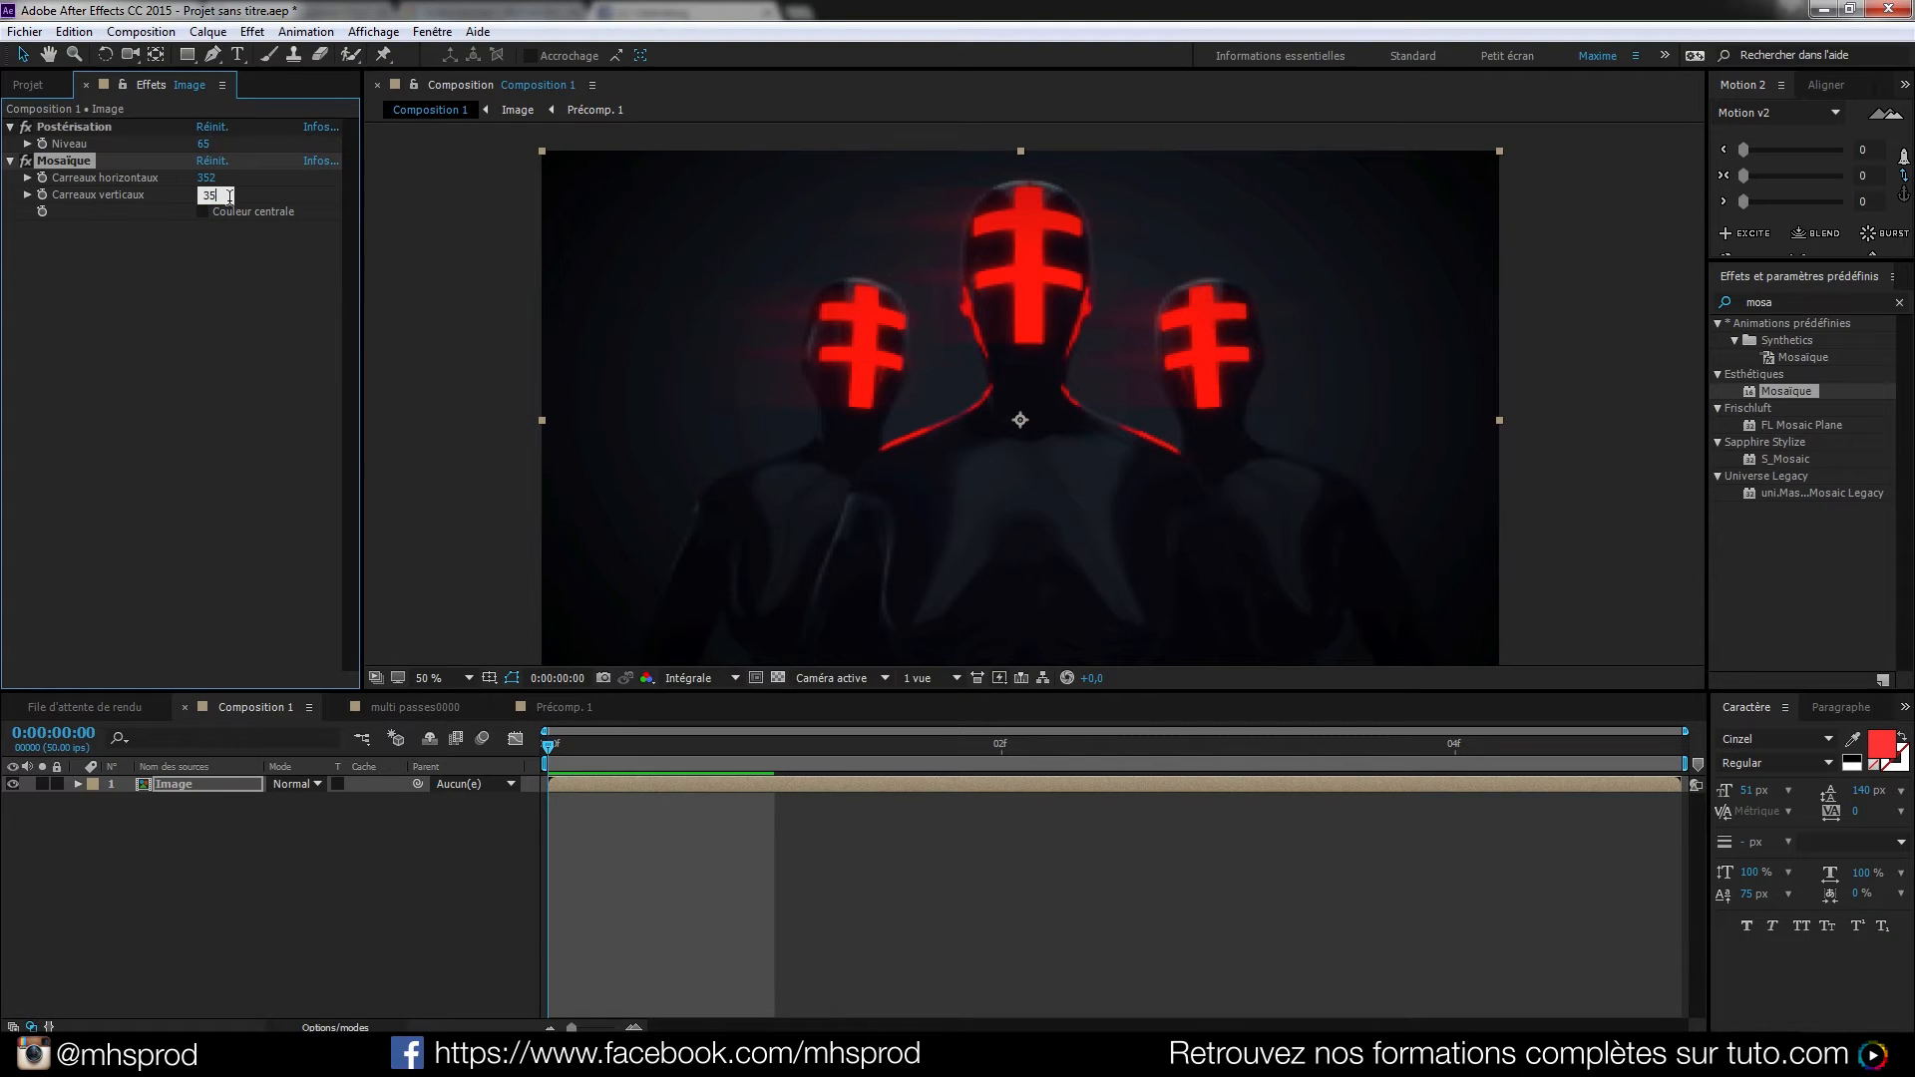
click(228, 291)
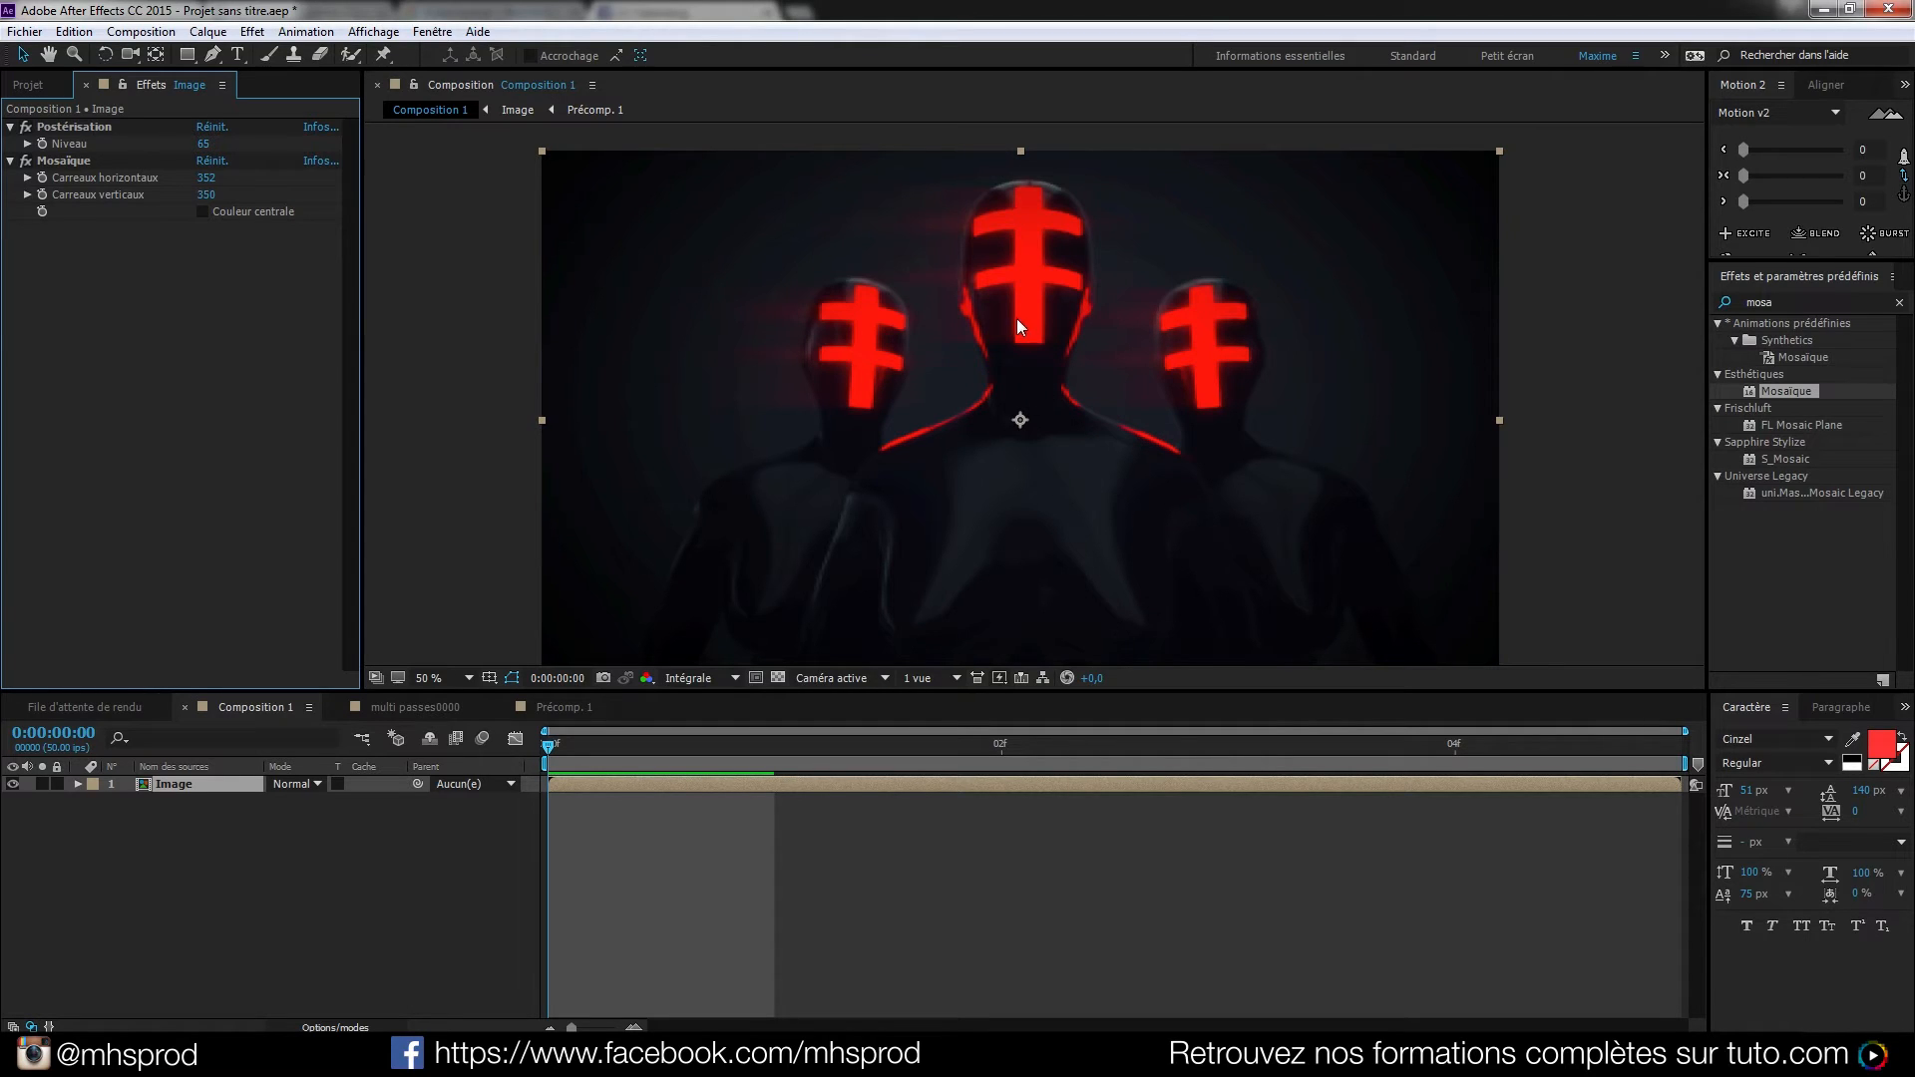
scroll(1039, 302, up, 3)
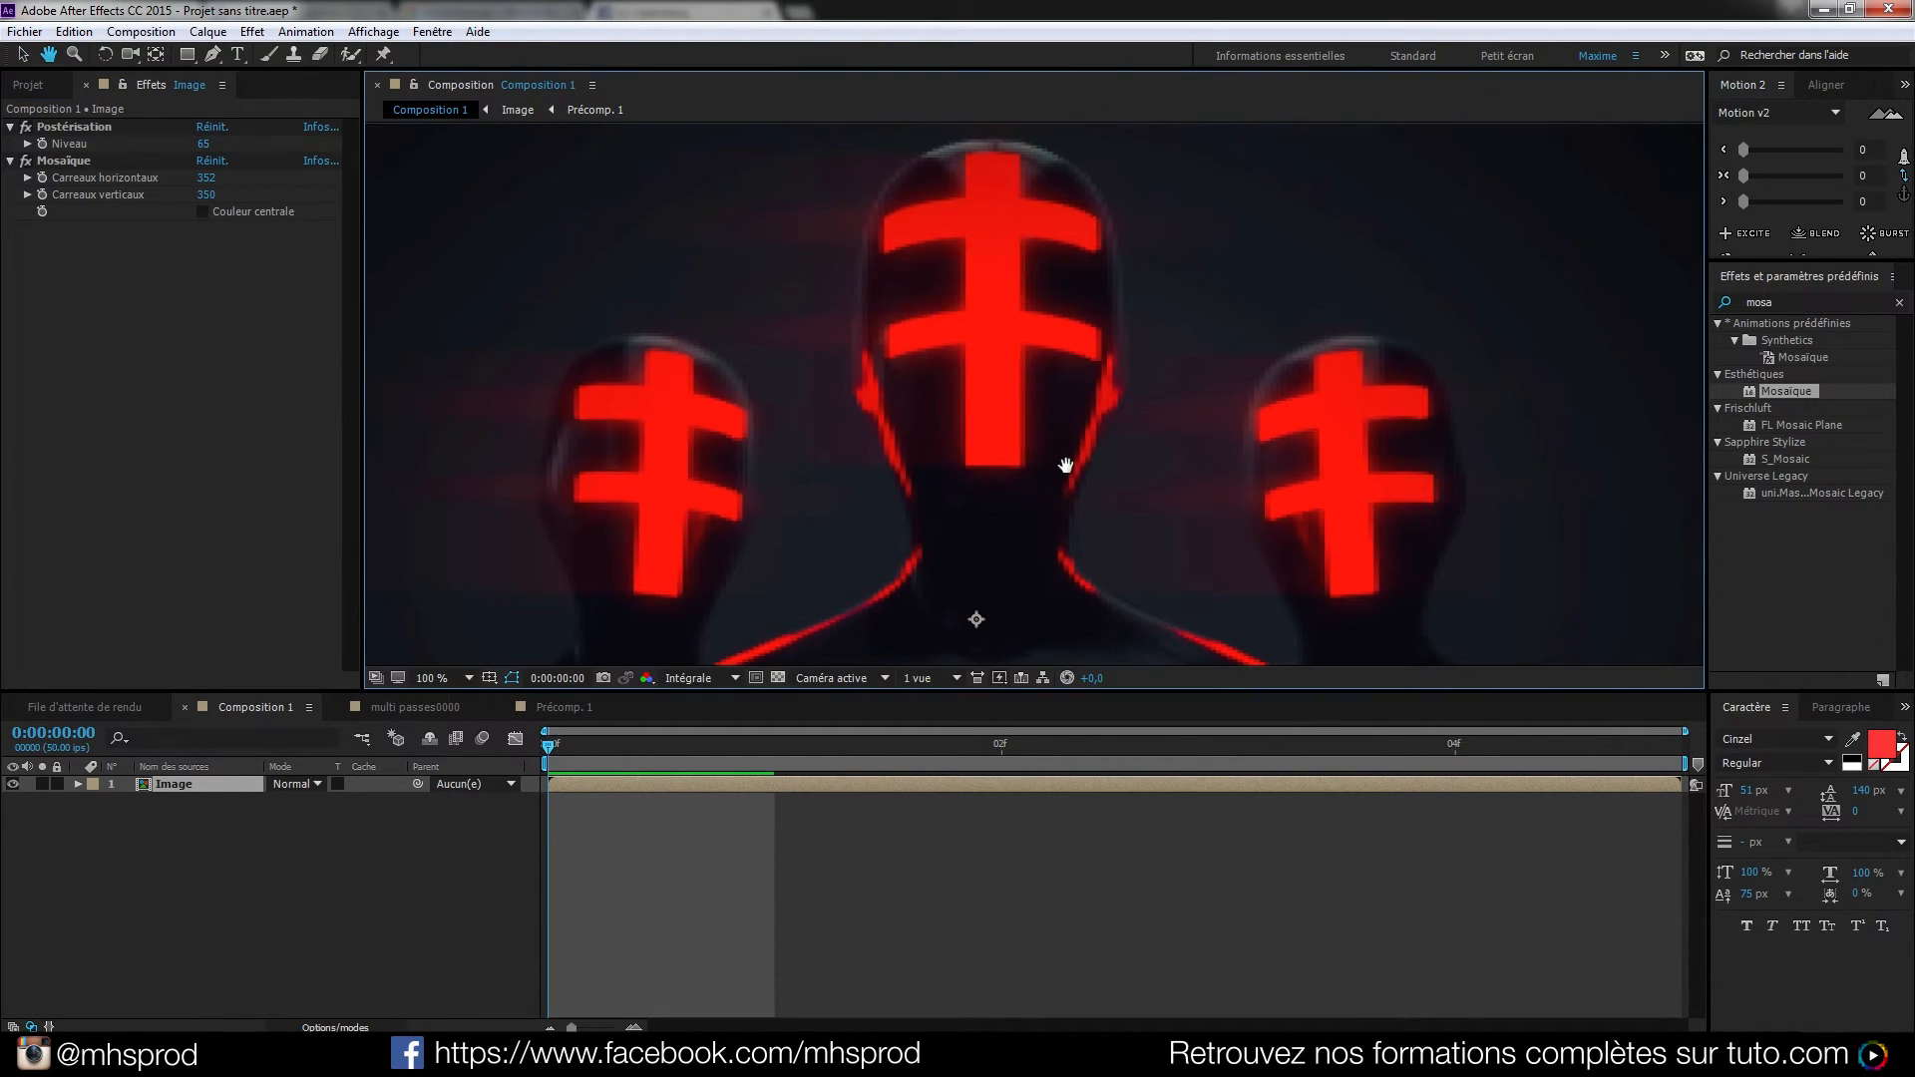
scroll(1111, 381, down, 2)
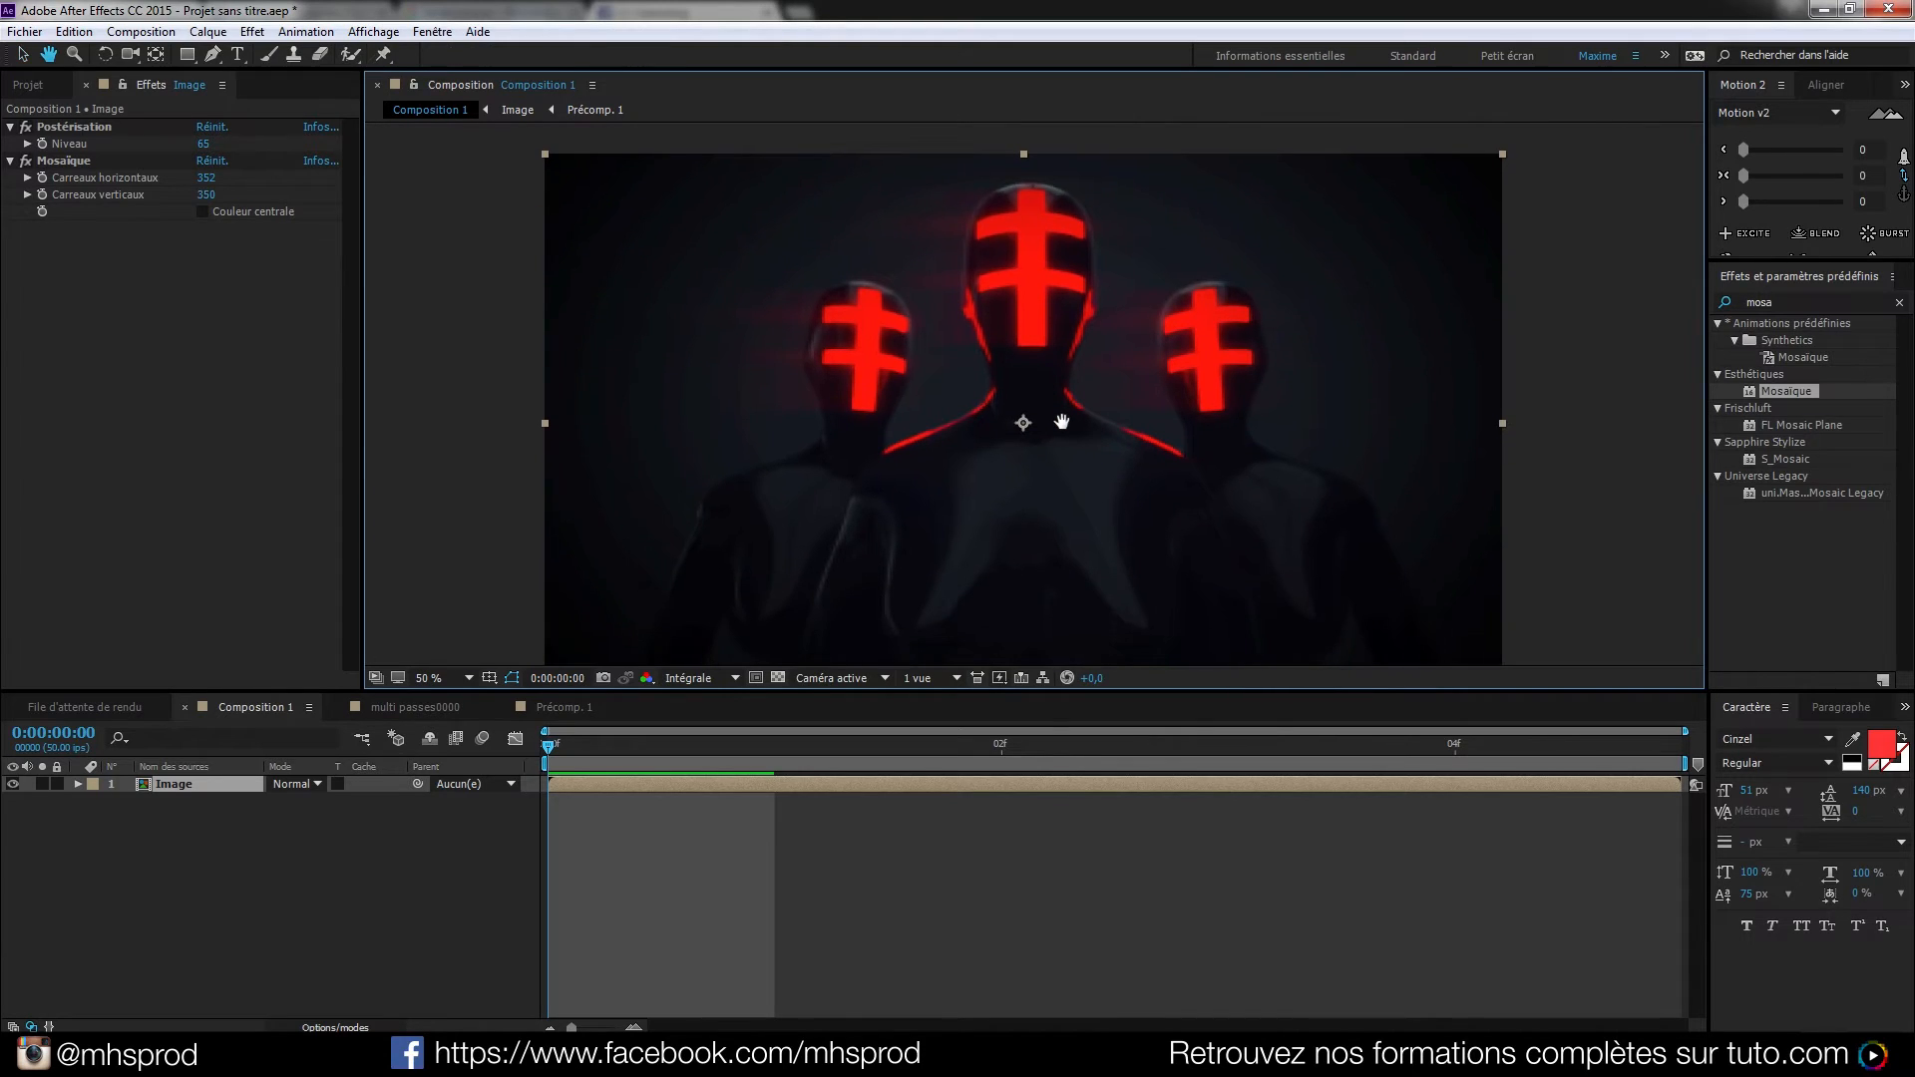
Try lowering the Mosaïque Carreaux horizontaux to 329 and compare the image with and without Postérisation
drag(205, 178, 177, 181)
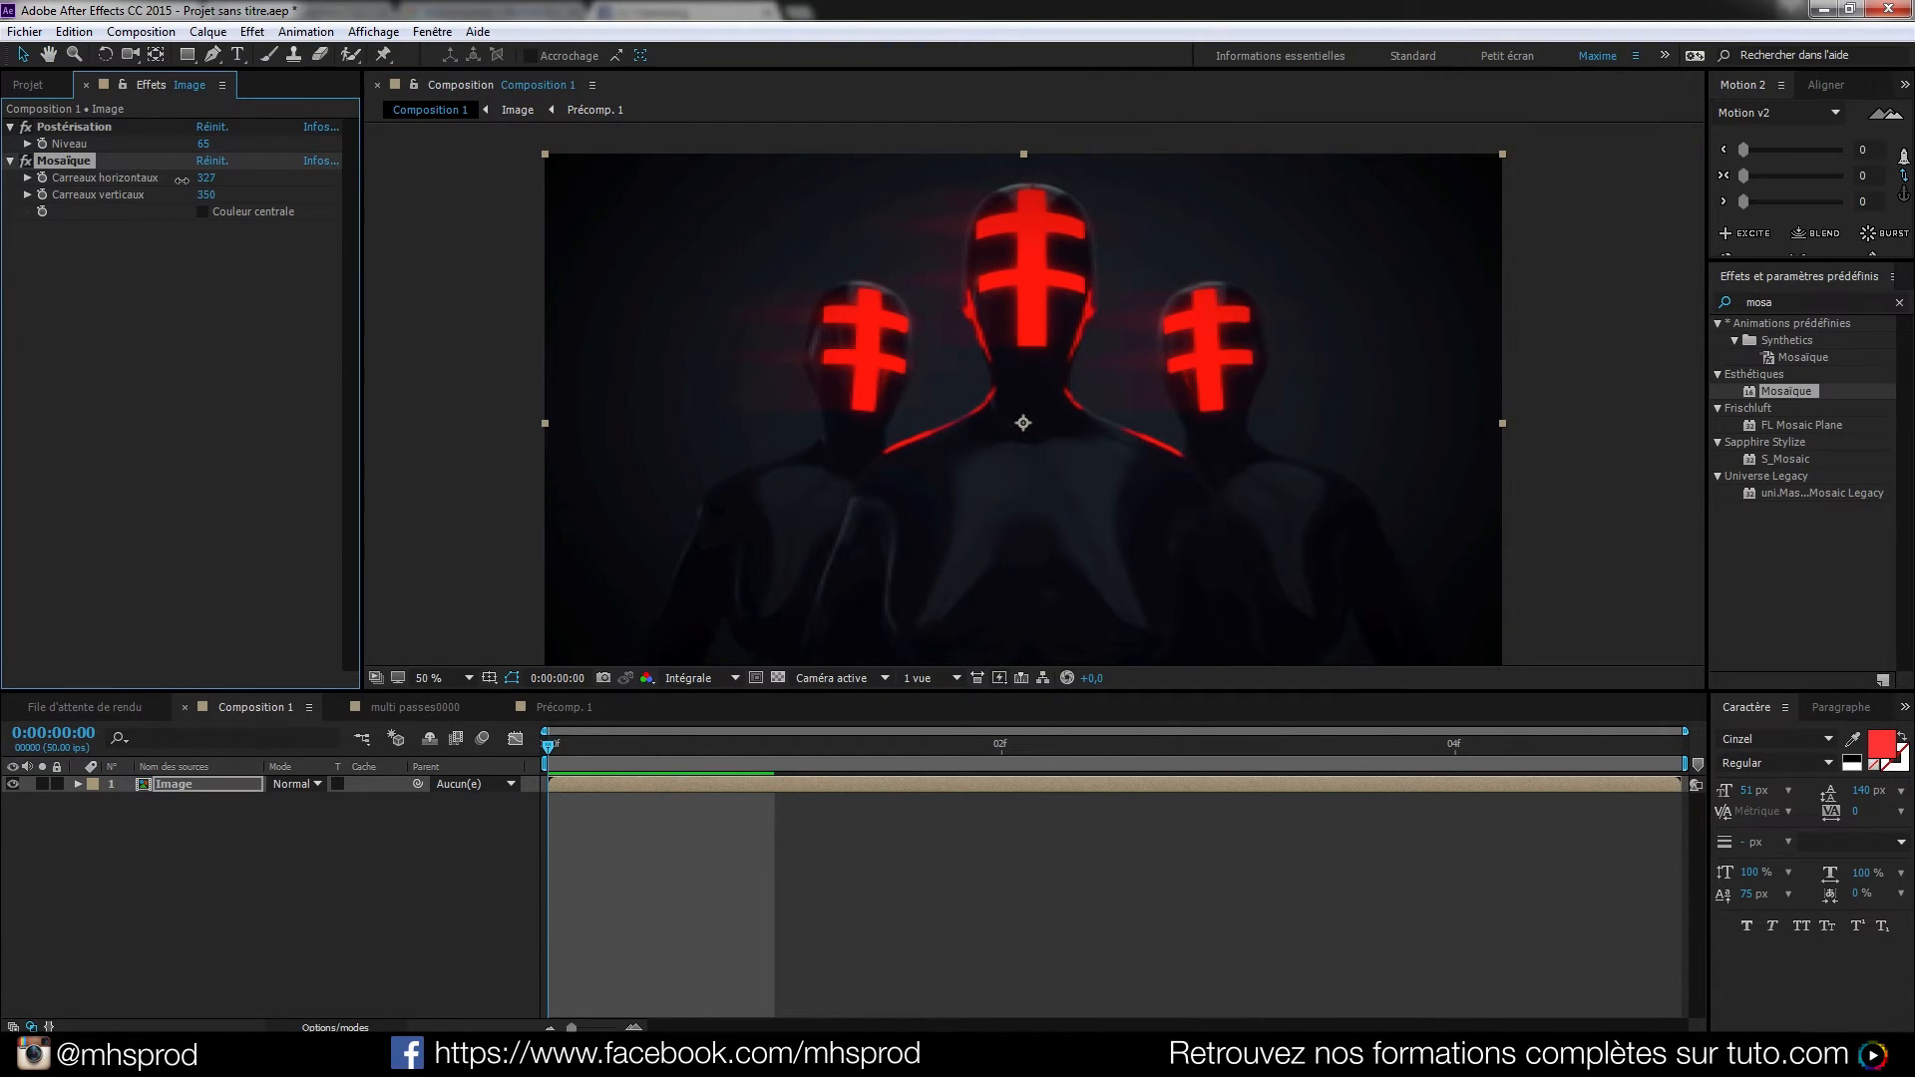
scroll(1099, 447, down, 1)
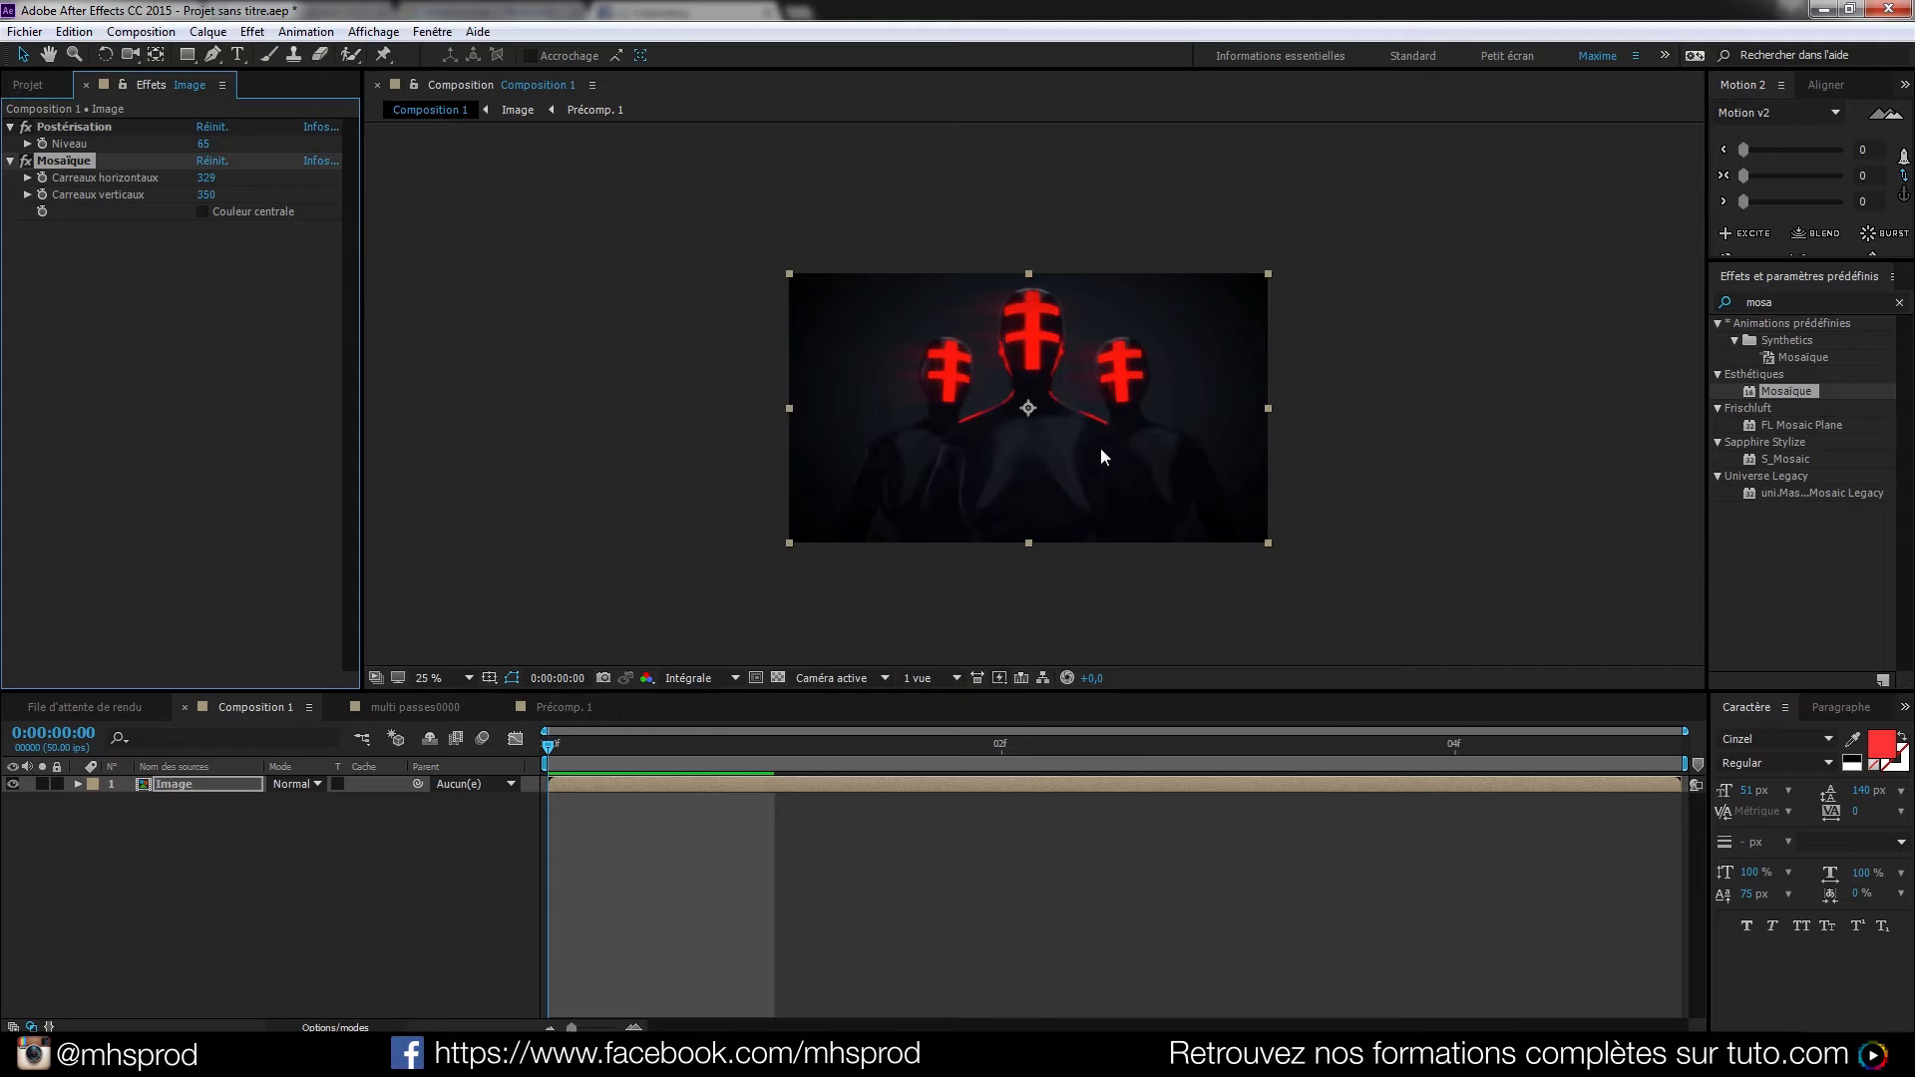
scroll(1077, 509, up, 1)
drag(1077, 509, 1080, 484)
key(v)
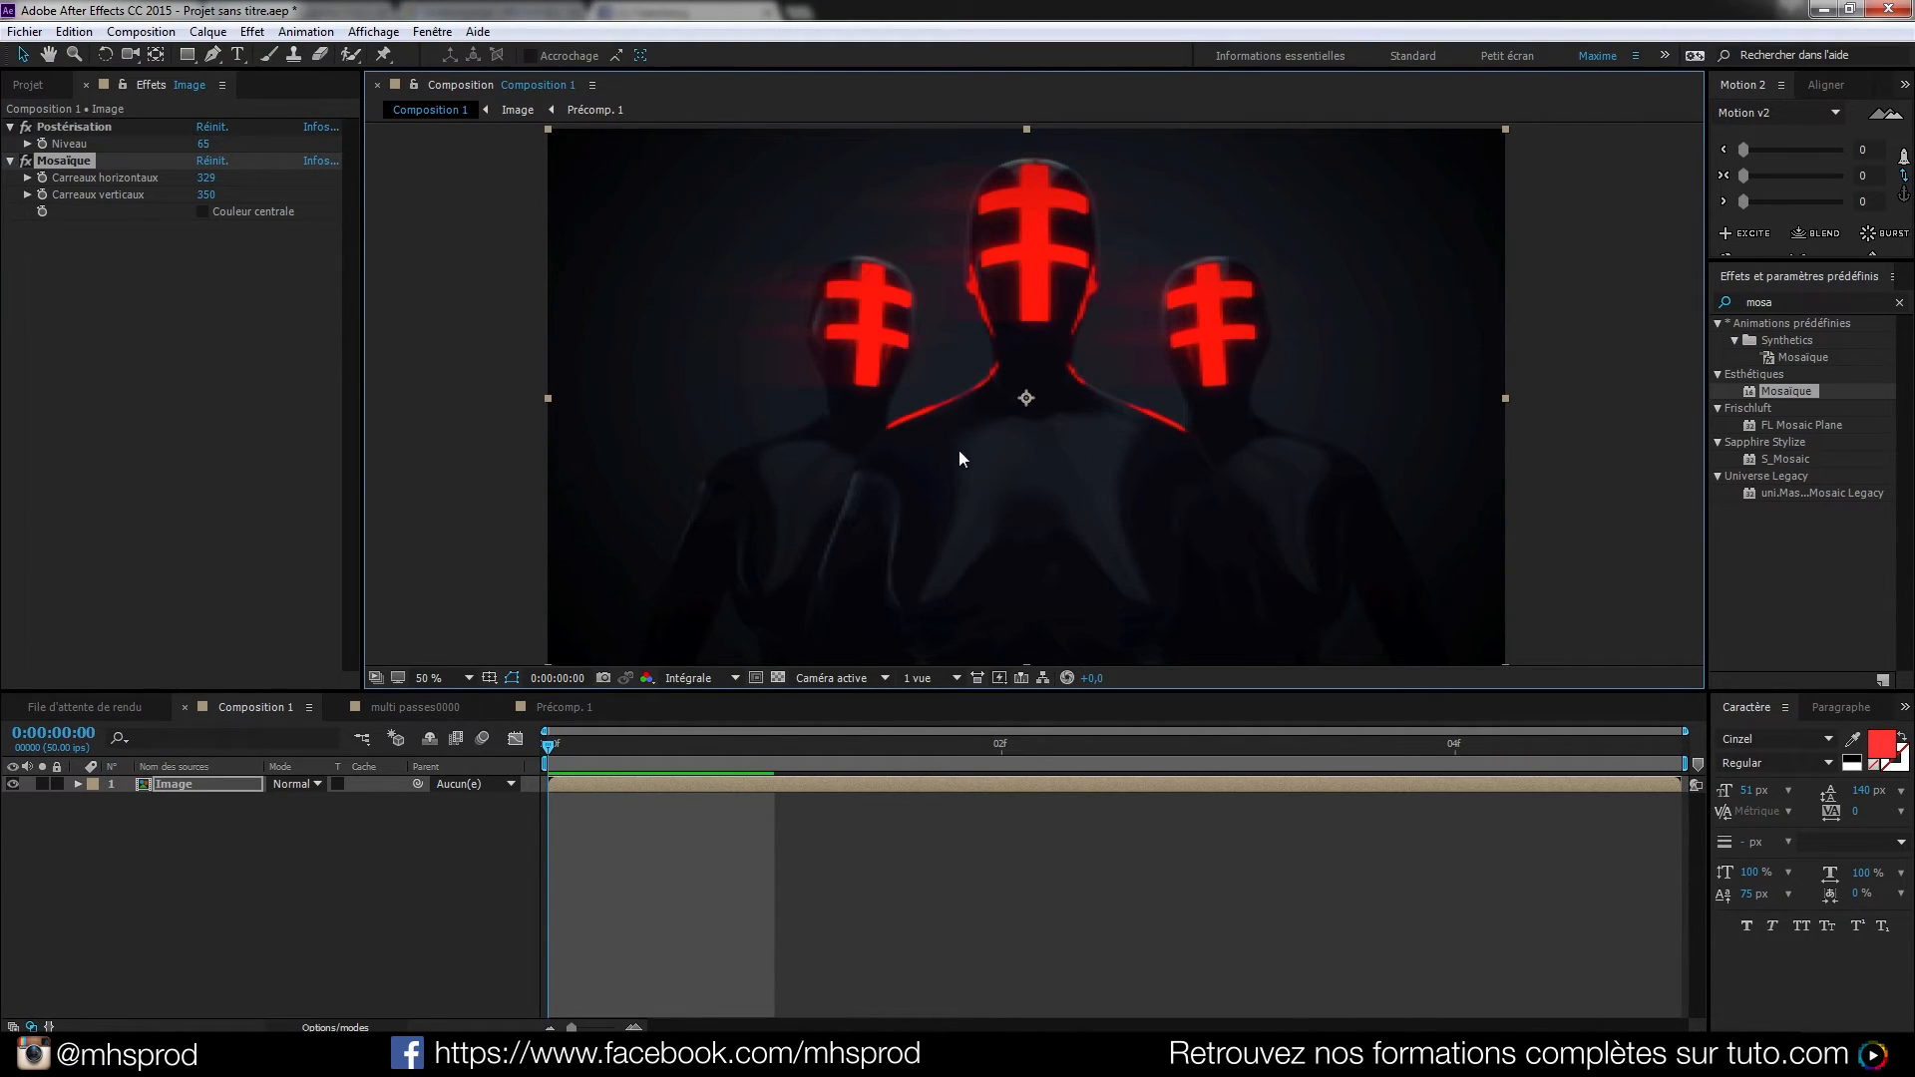
click(26, 127)
drag(1098, 376, 1095, 380)
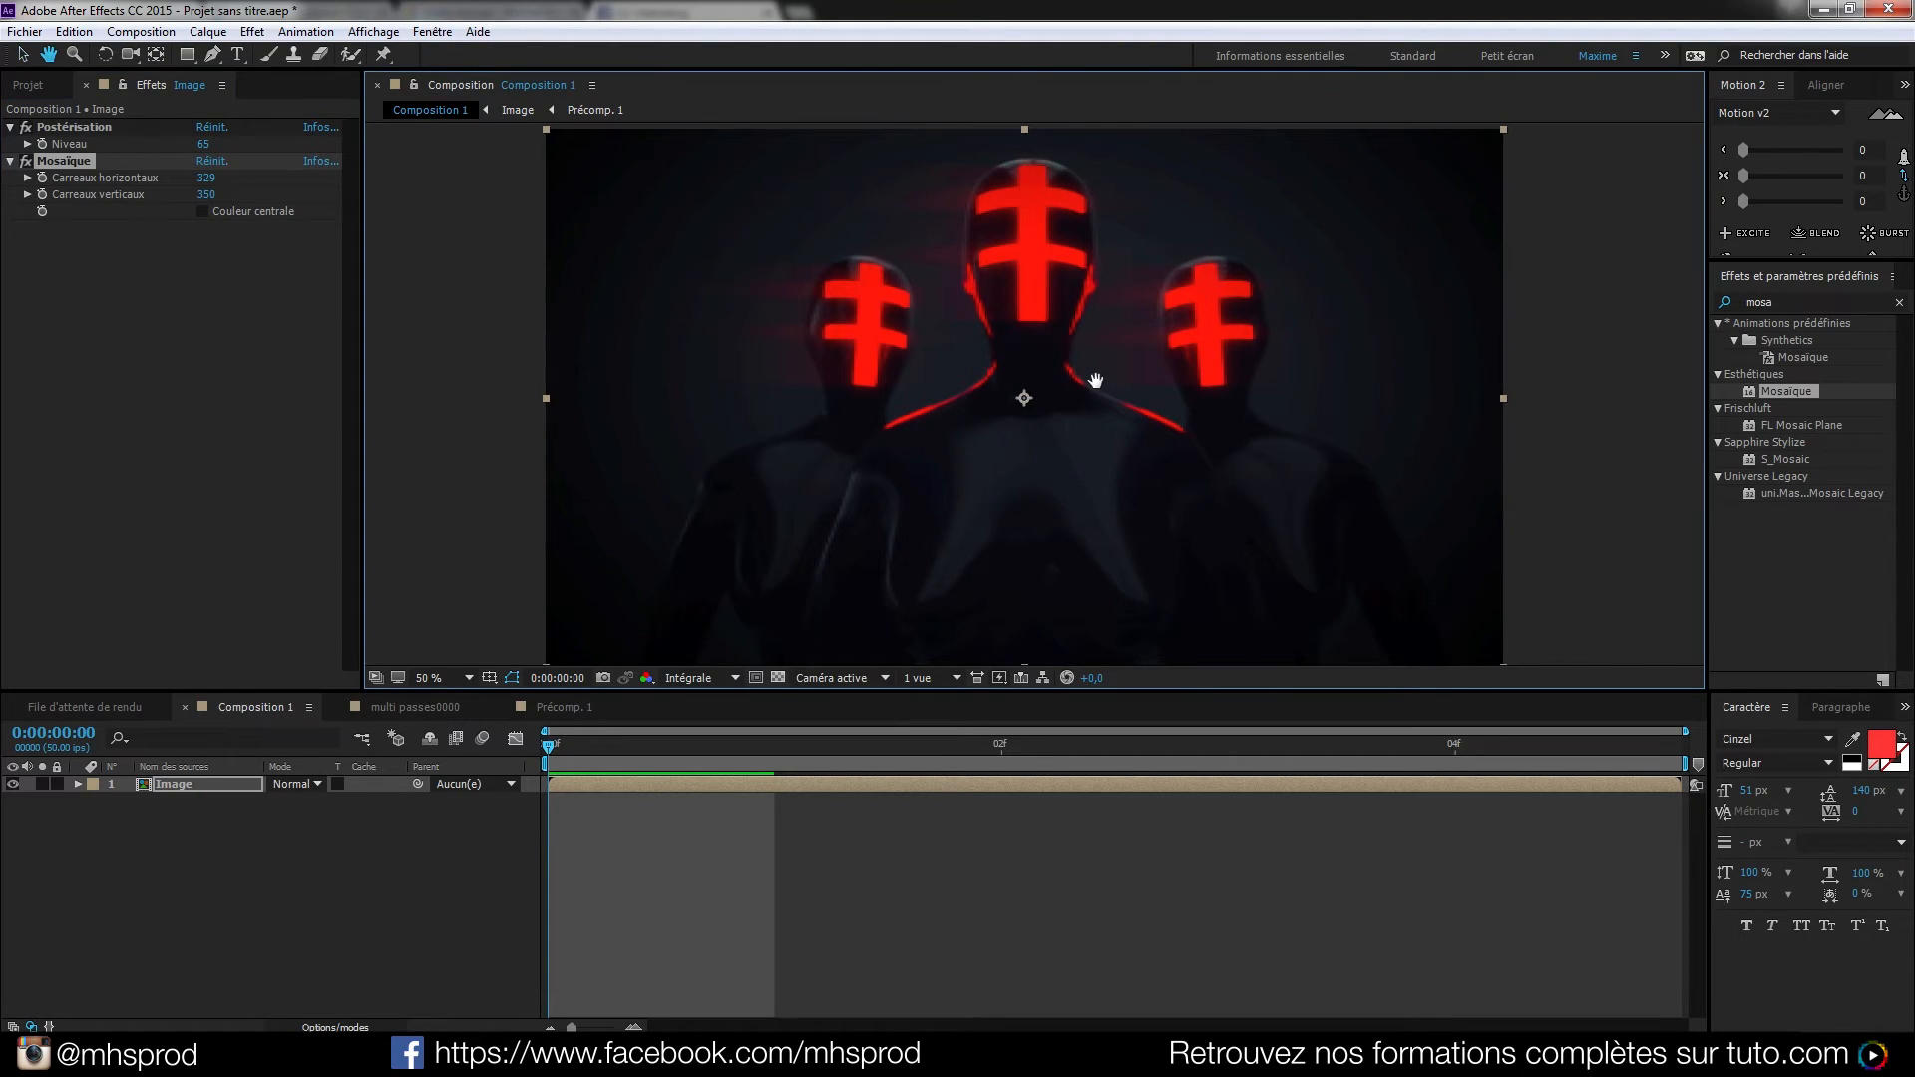
Set the Mosaïque Carreaux horizontaux and Carreaux verticaux to 200 and check the whole image
click(205, 178)
text(200)
key(Tab)
text(200)
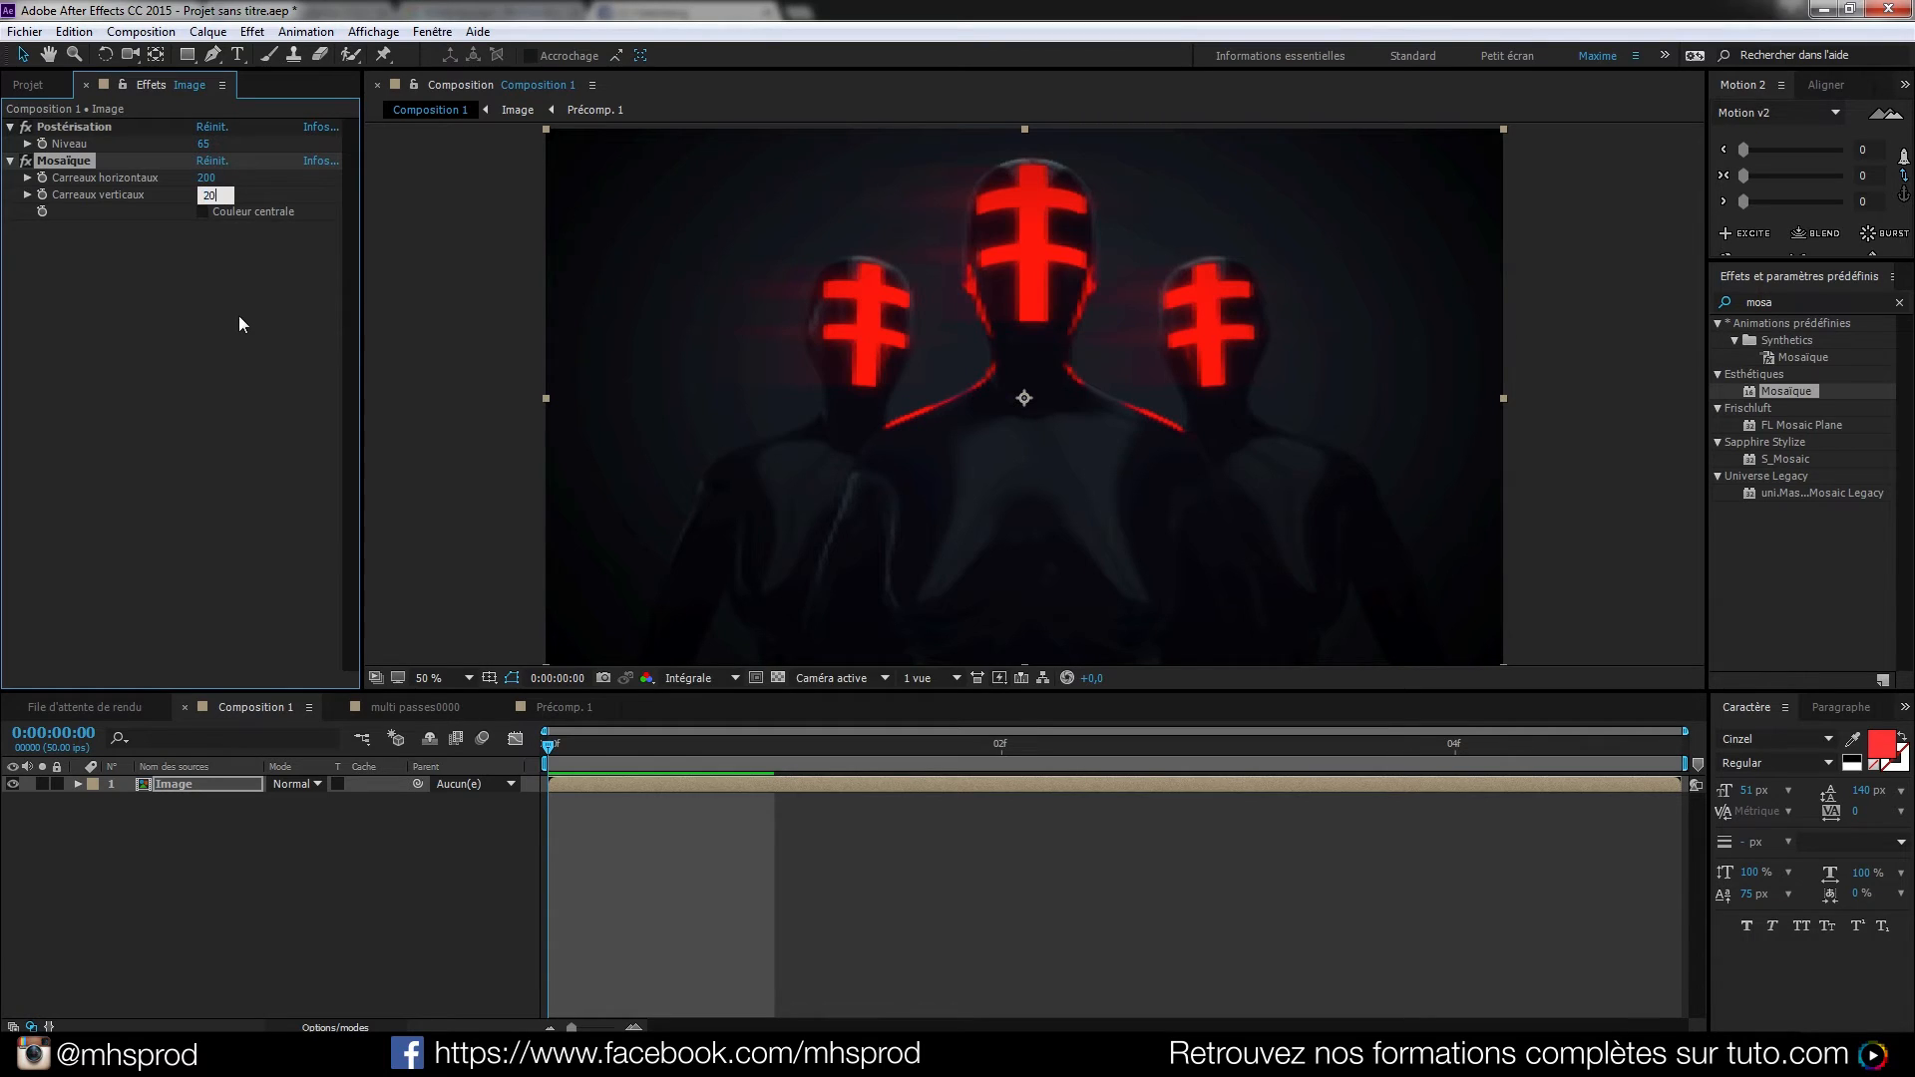
click(223, 323)
scroll(1065, 285, down, 2)
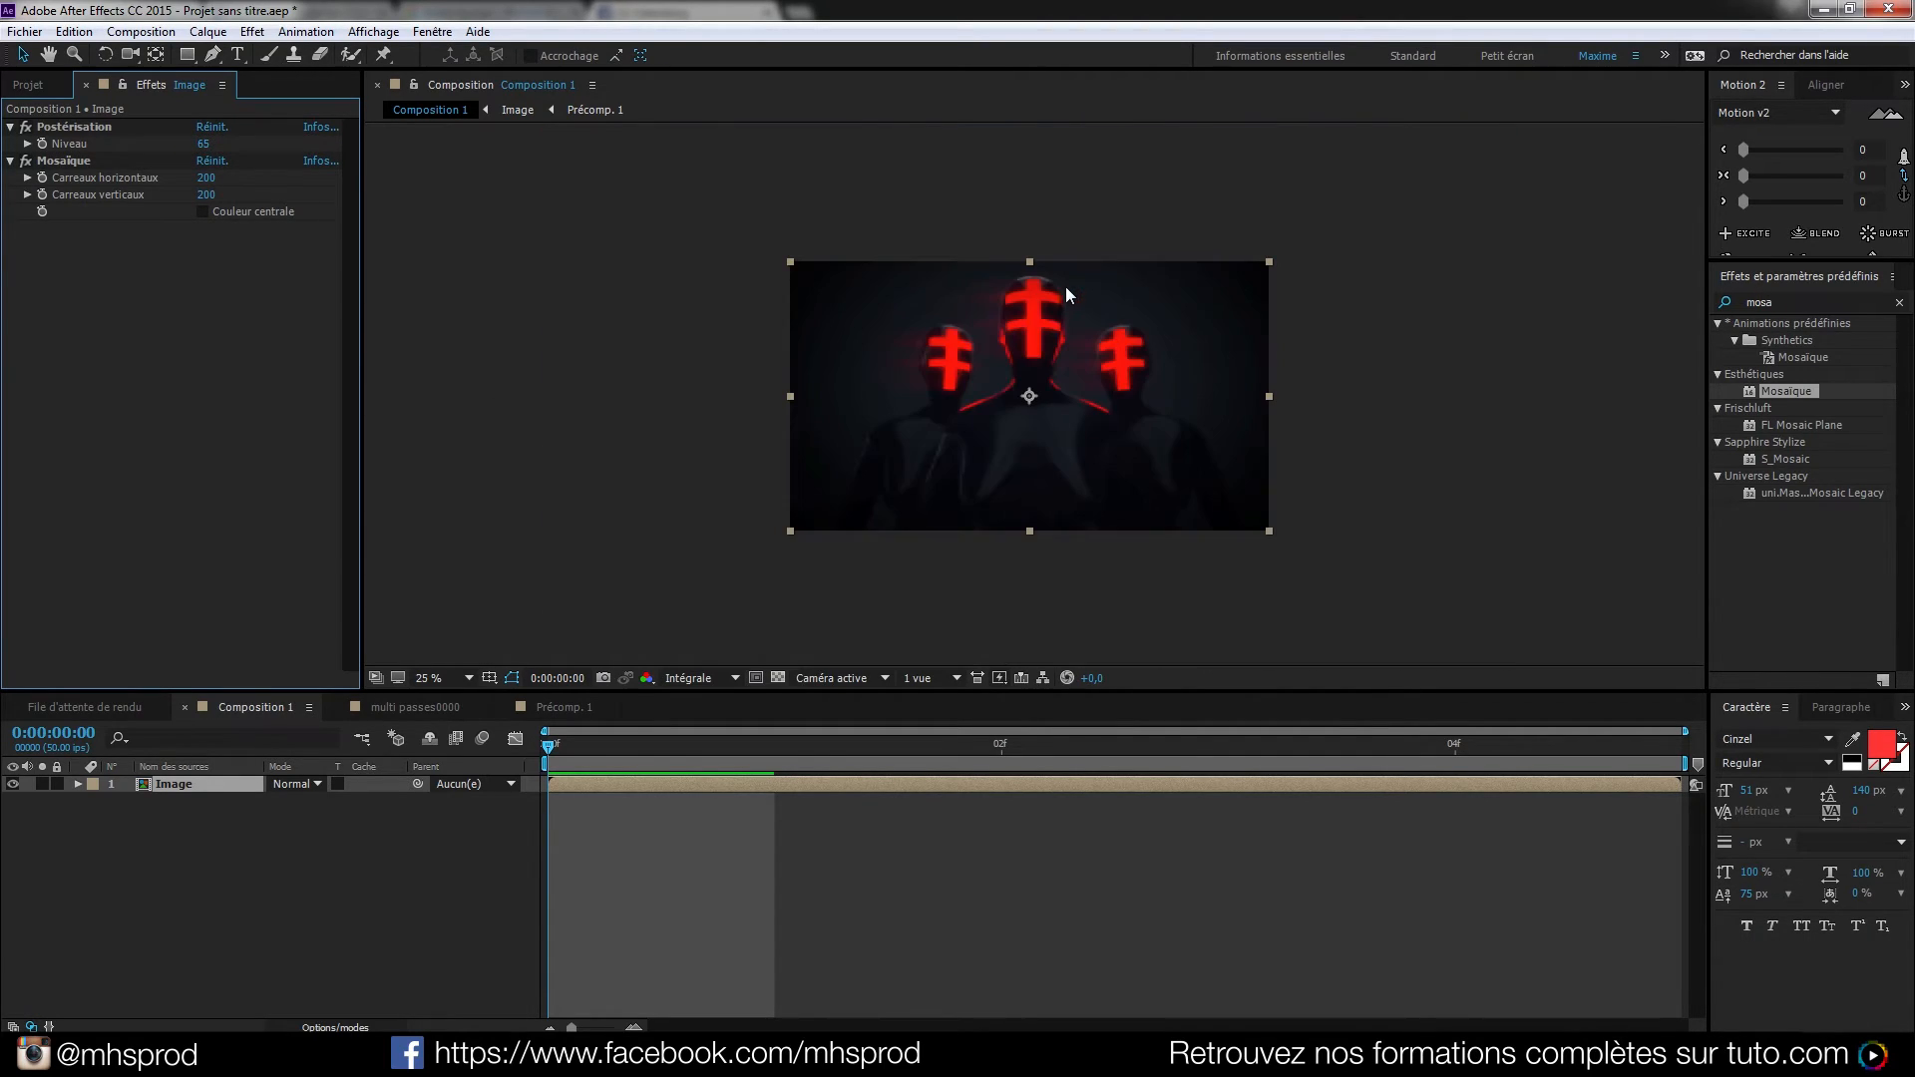
scroll(1065, 285, up, 2)
middle_drag(1112, 369, 1106, 380)
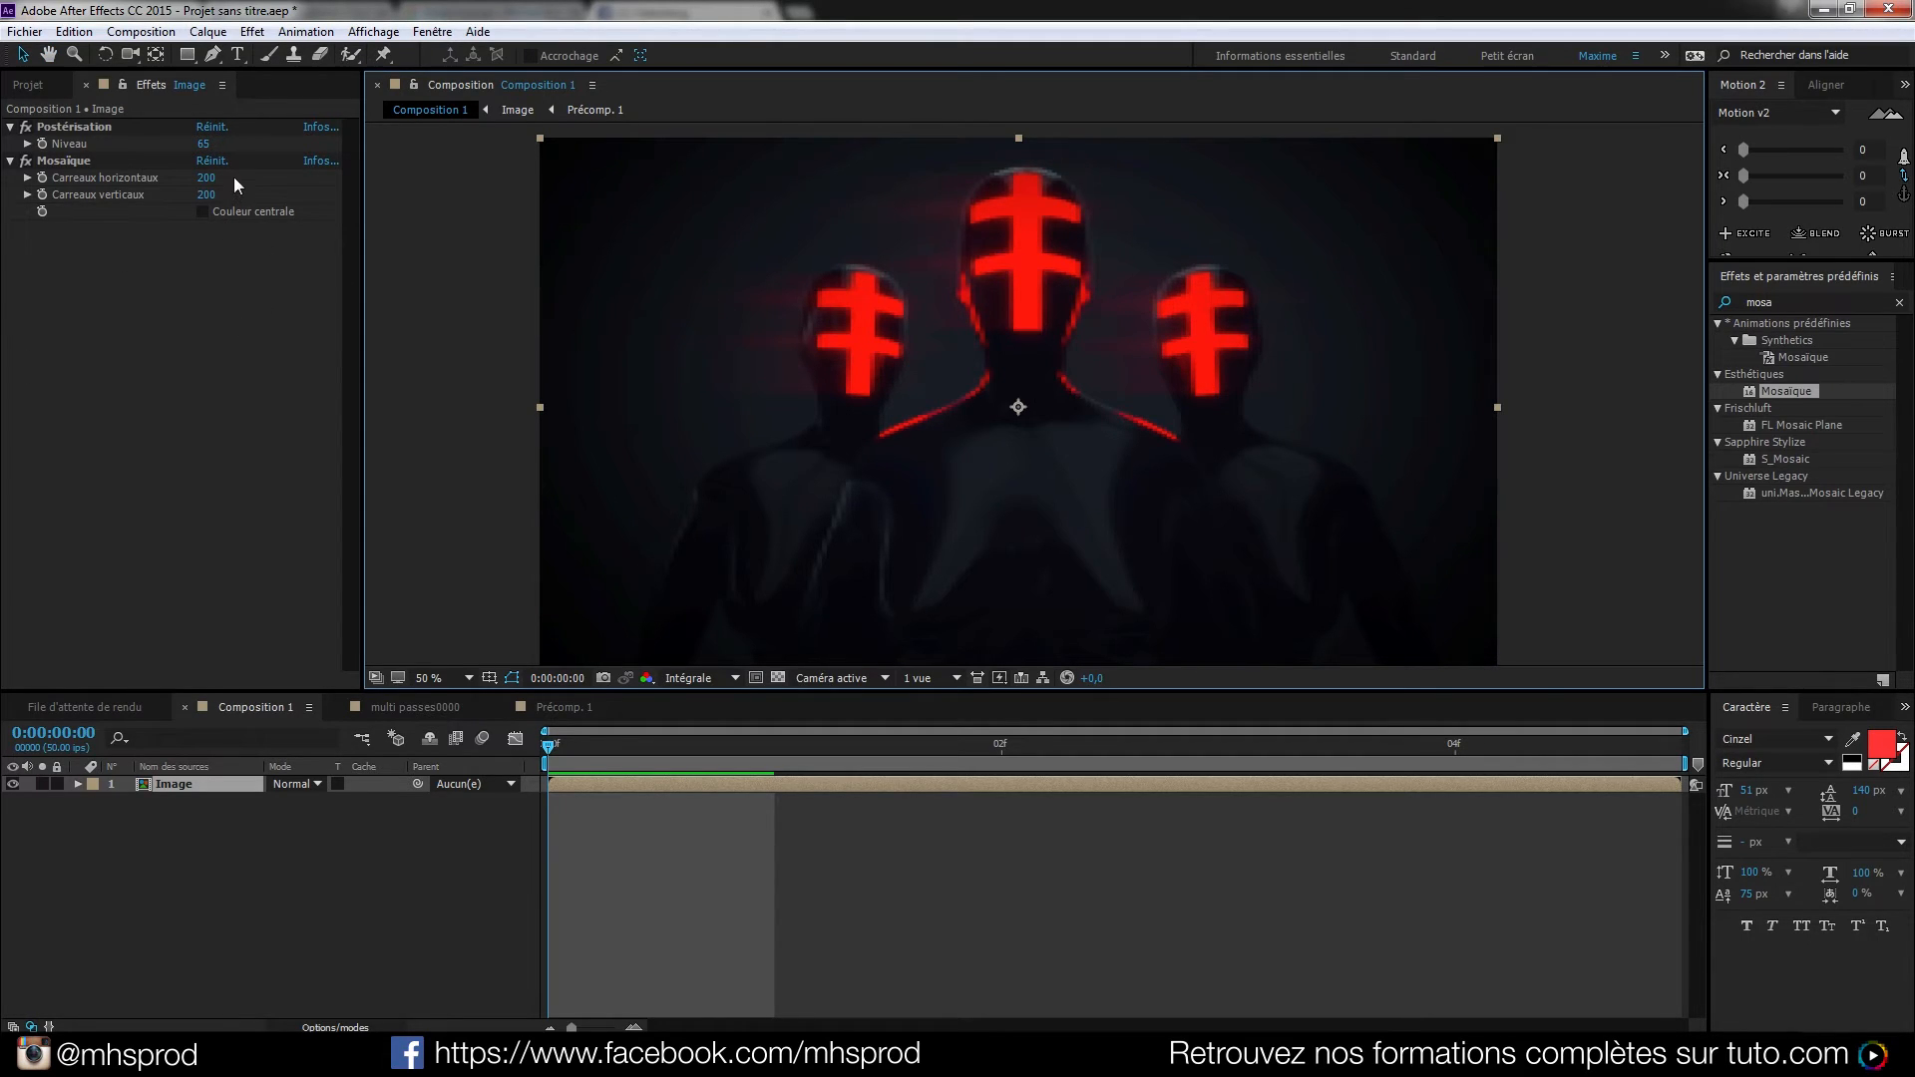
Set the Postérisation Niveau to 80
click(202, 148)
text(80)
key(Return)
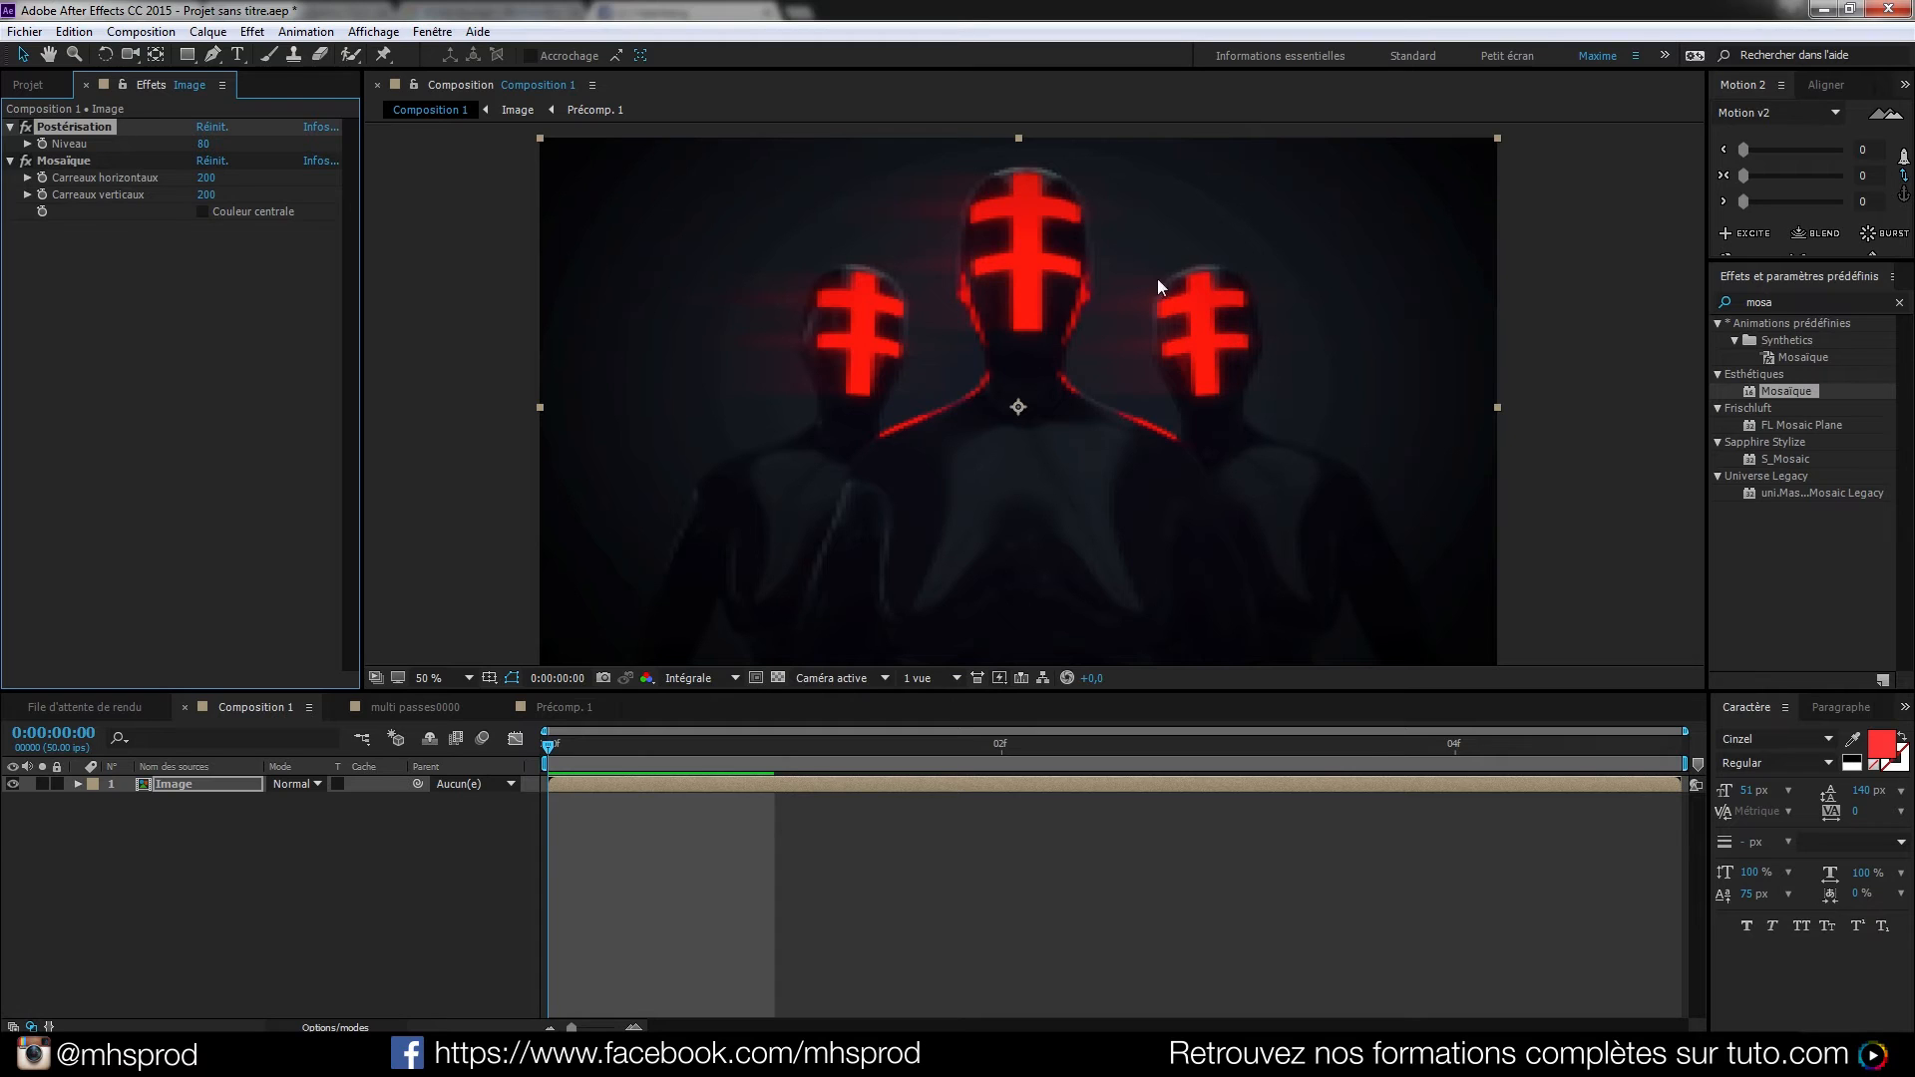
Search the effects for "holomatri" and apply uni.Holomatrix EZ Legacy to the Image layer
click(189, 786)
click(1803, 305)
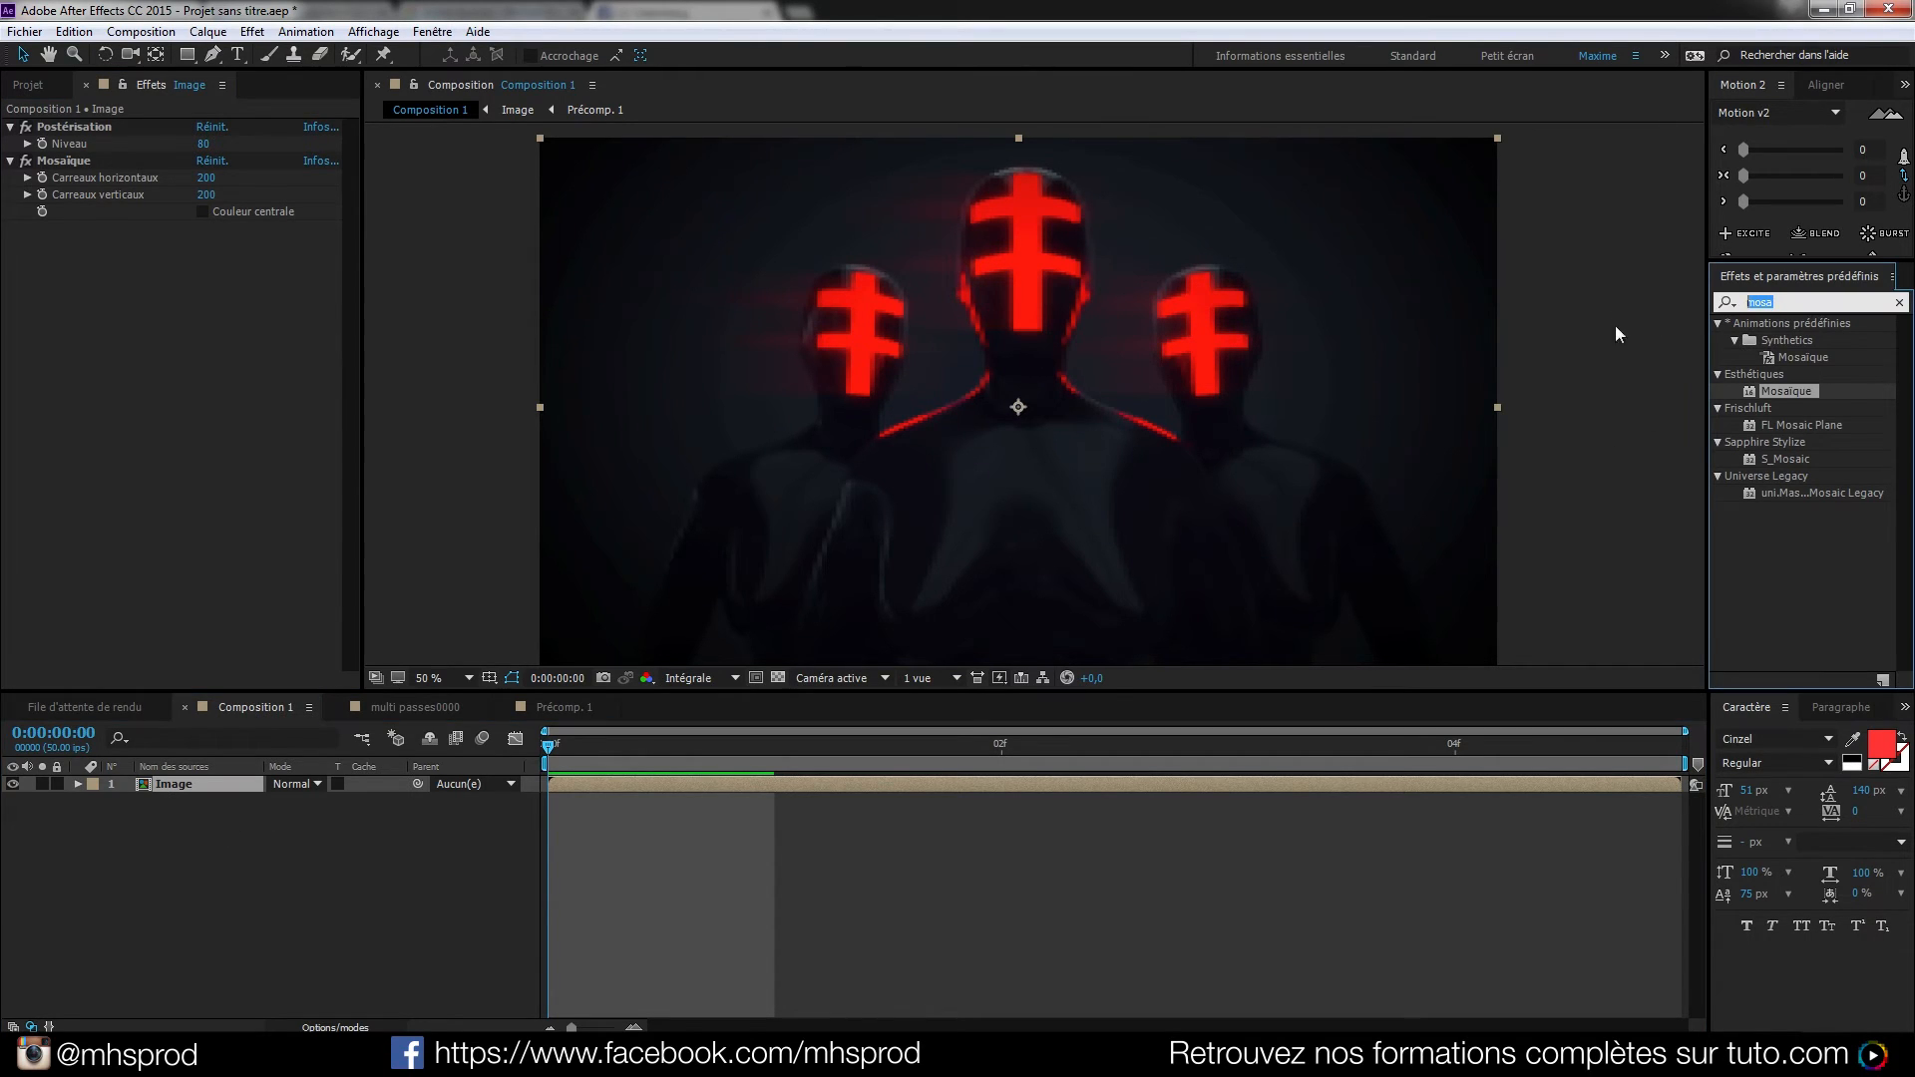
text(holomatri)
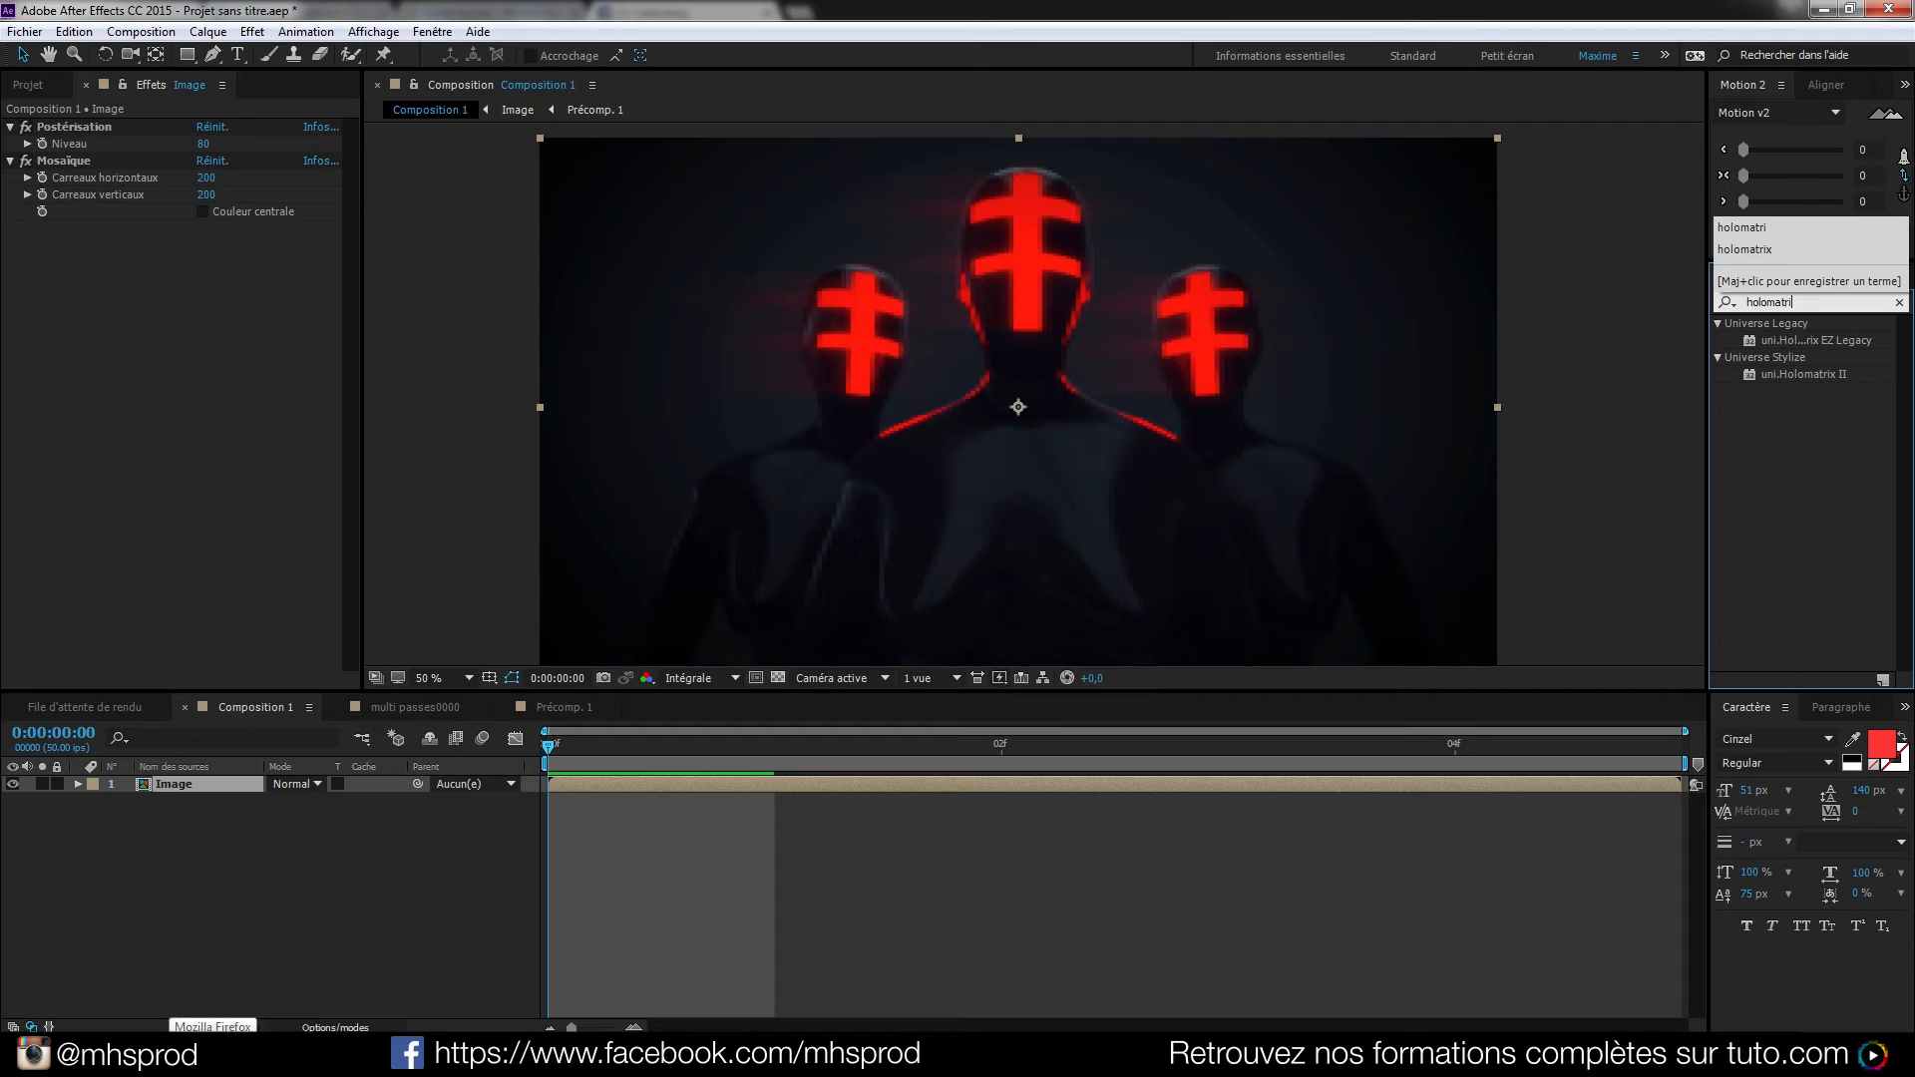
double_click(1801, 341)
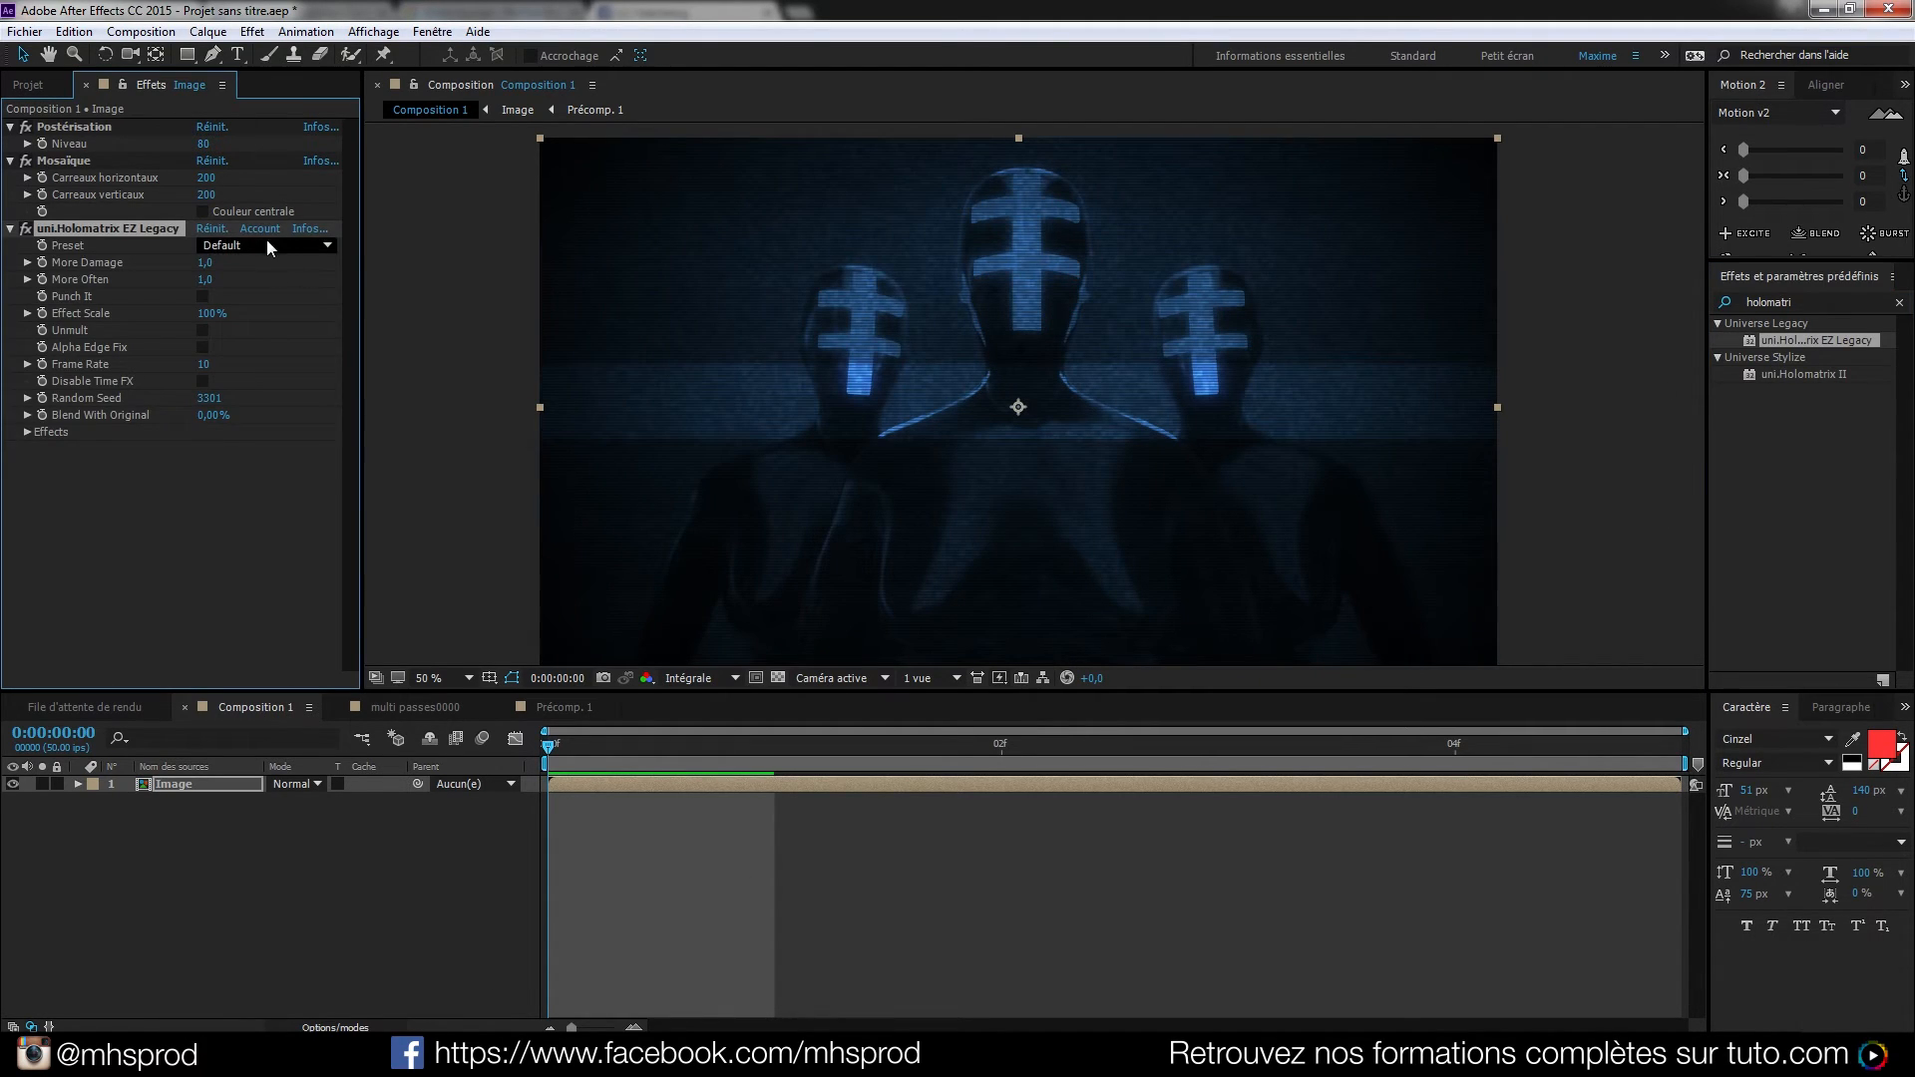
Choose the Hologram - Great Reception Color preset for uni.Holomatrix EZ Legacy and set Blend With Original to 80%
click(267, 244)
click(412, 76)
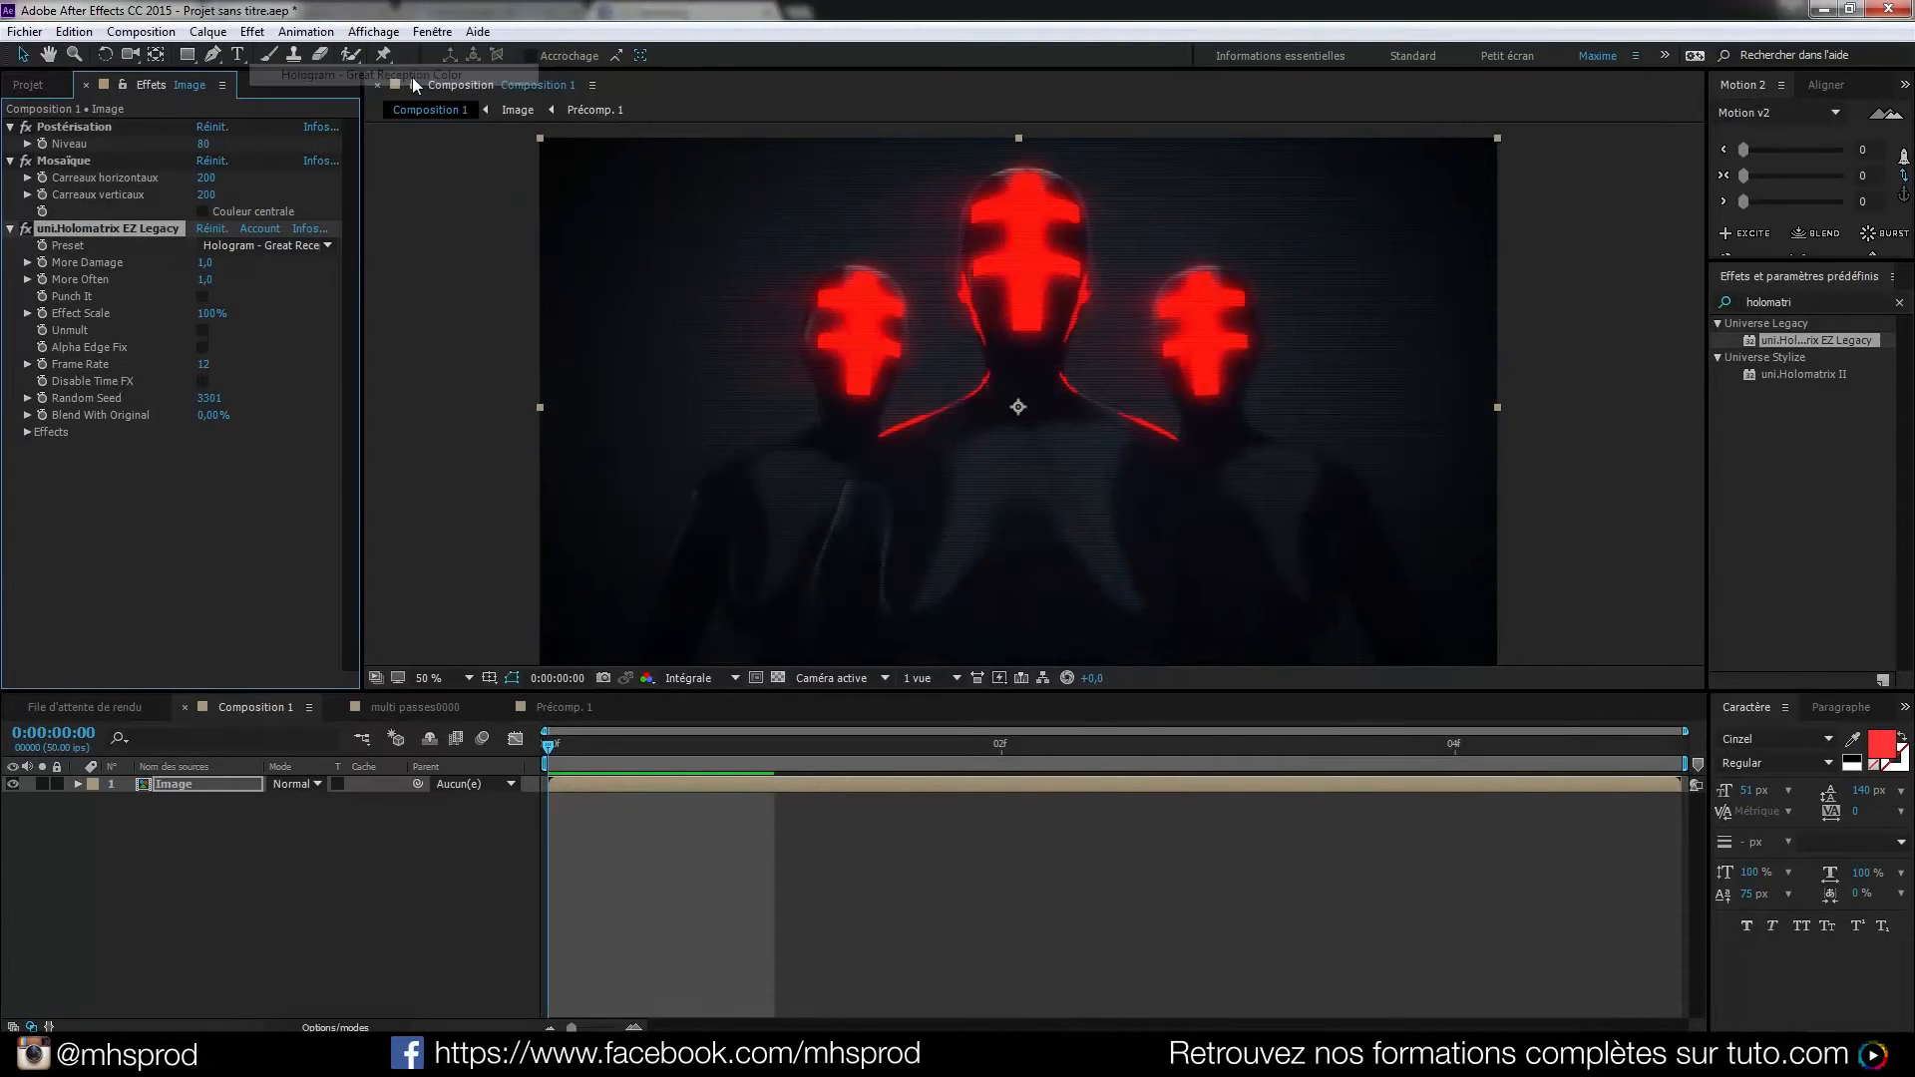
drag(215, 417, 302, 415)
click(214, 417)
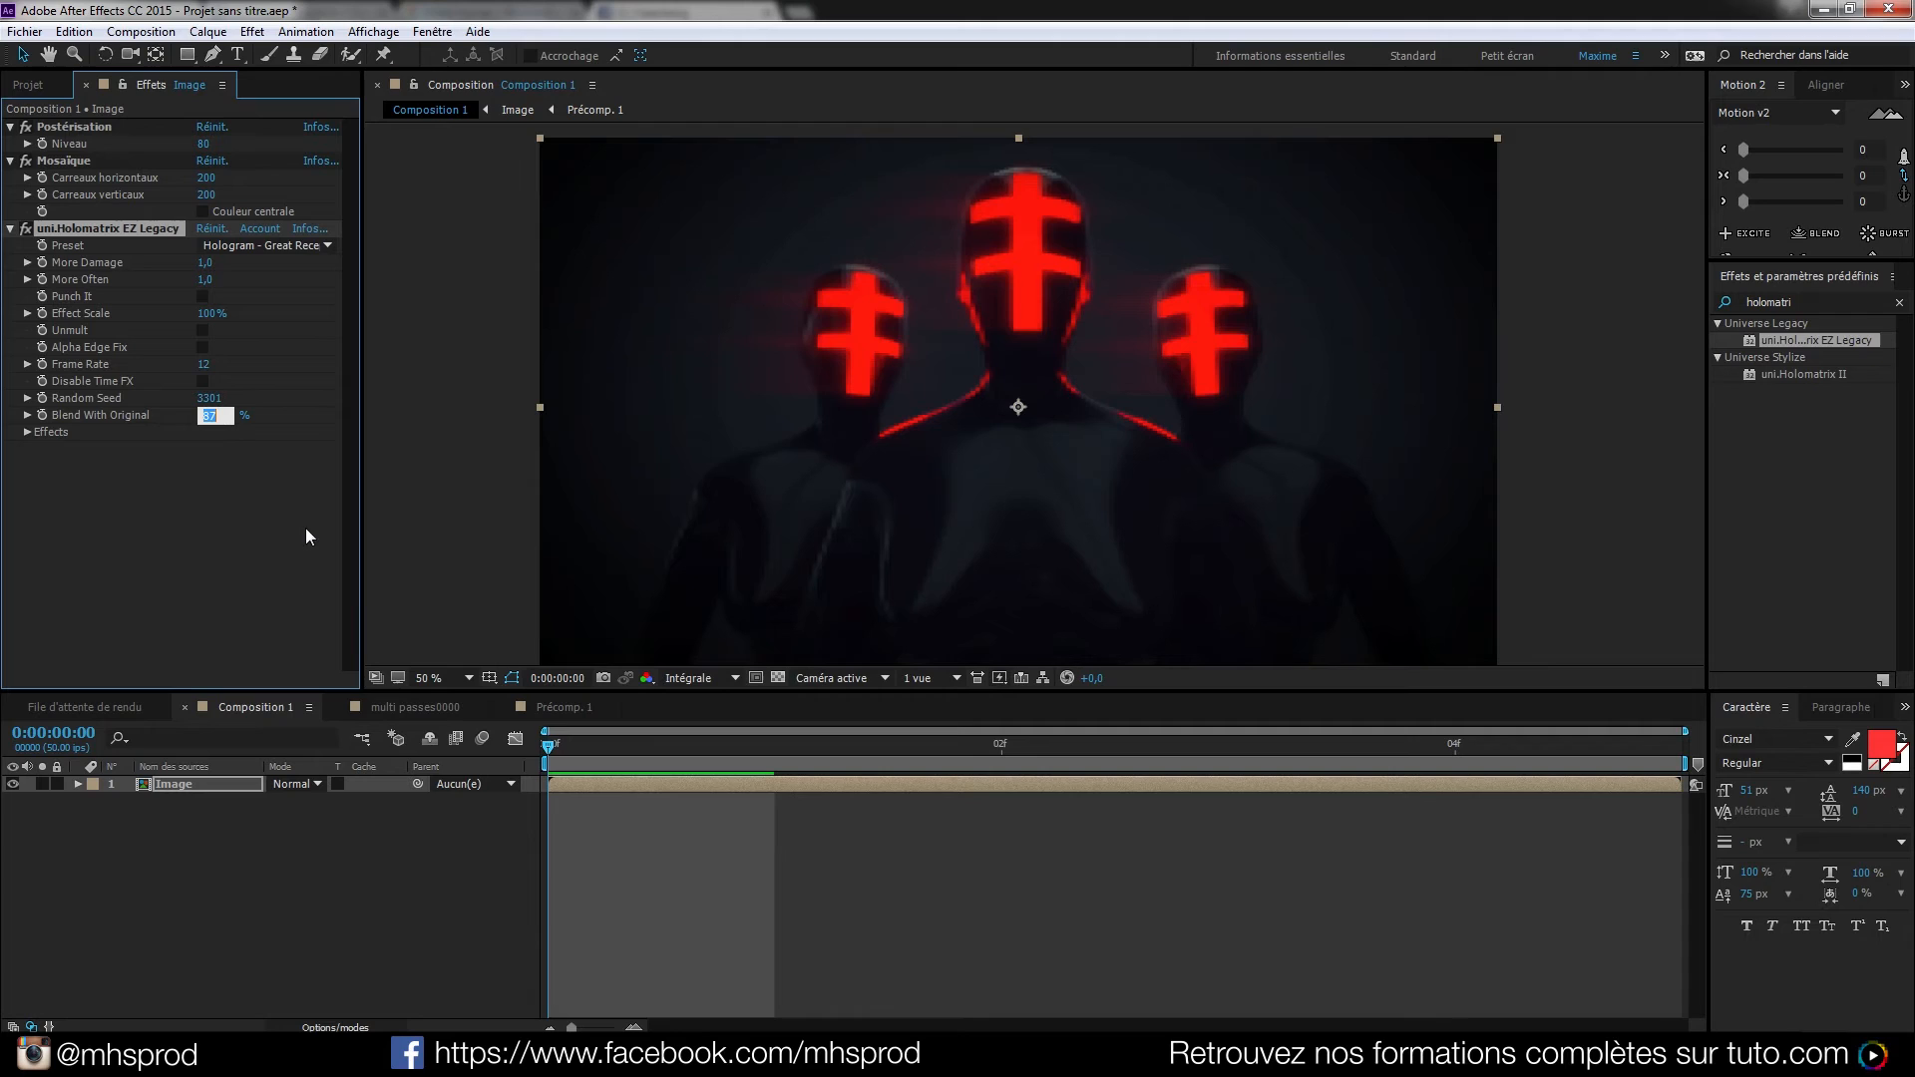
text(80)
key(Return)
scroll(1267, 427, down, 2)
click(1394, 457)
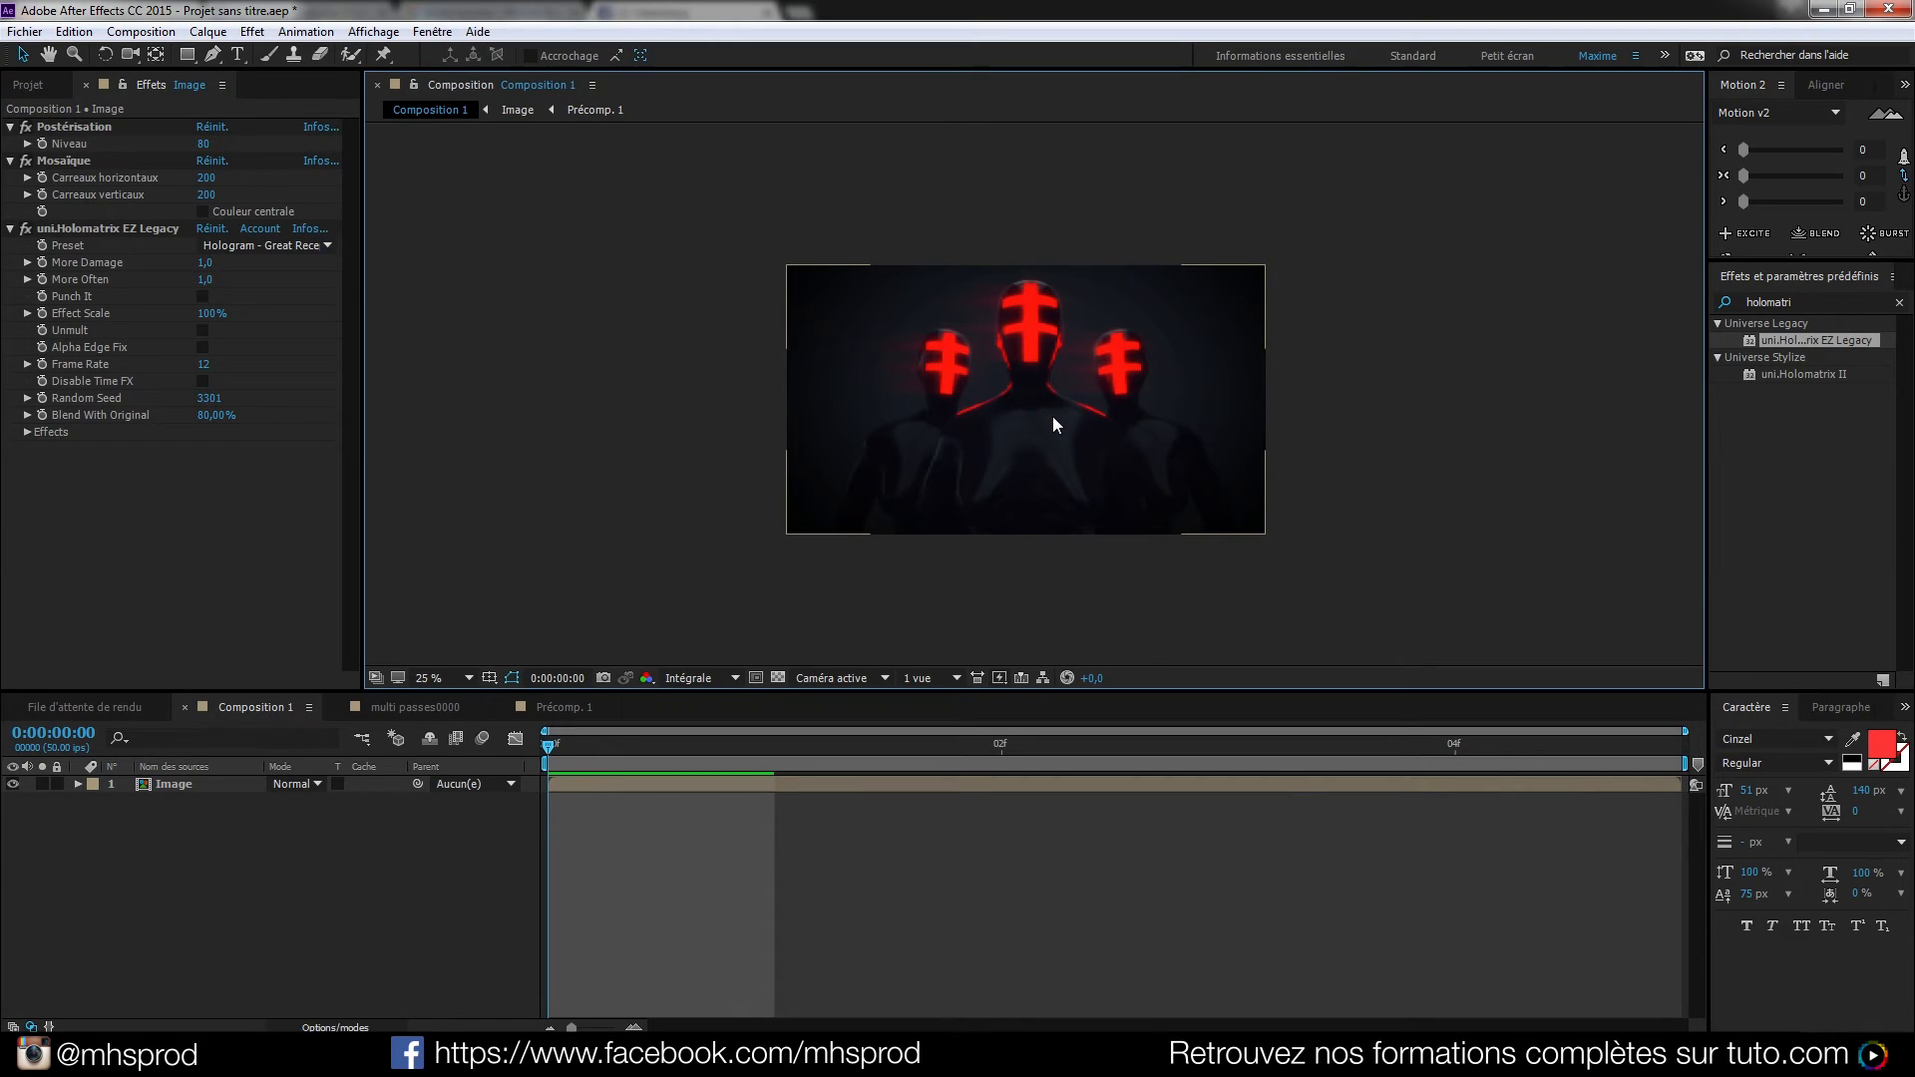
Examine the hologram lines up close and try 100 horizontal and 100 vertical tiles in Mosaïque
scroll(1054, 416, up, 2)
scroll(1033, 376, up, 2)
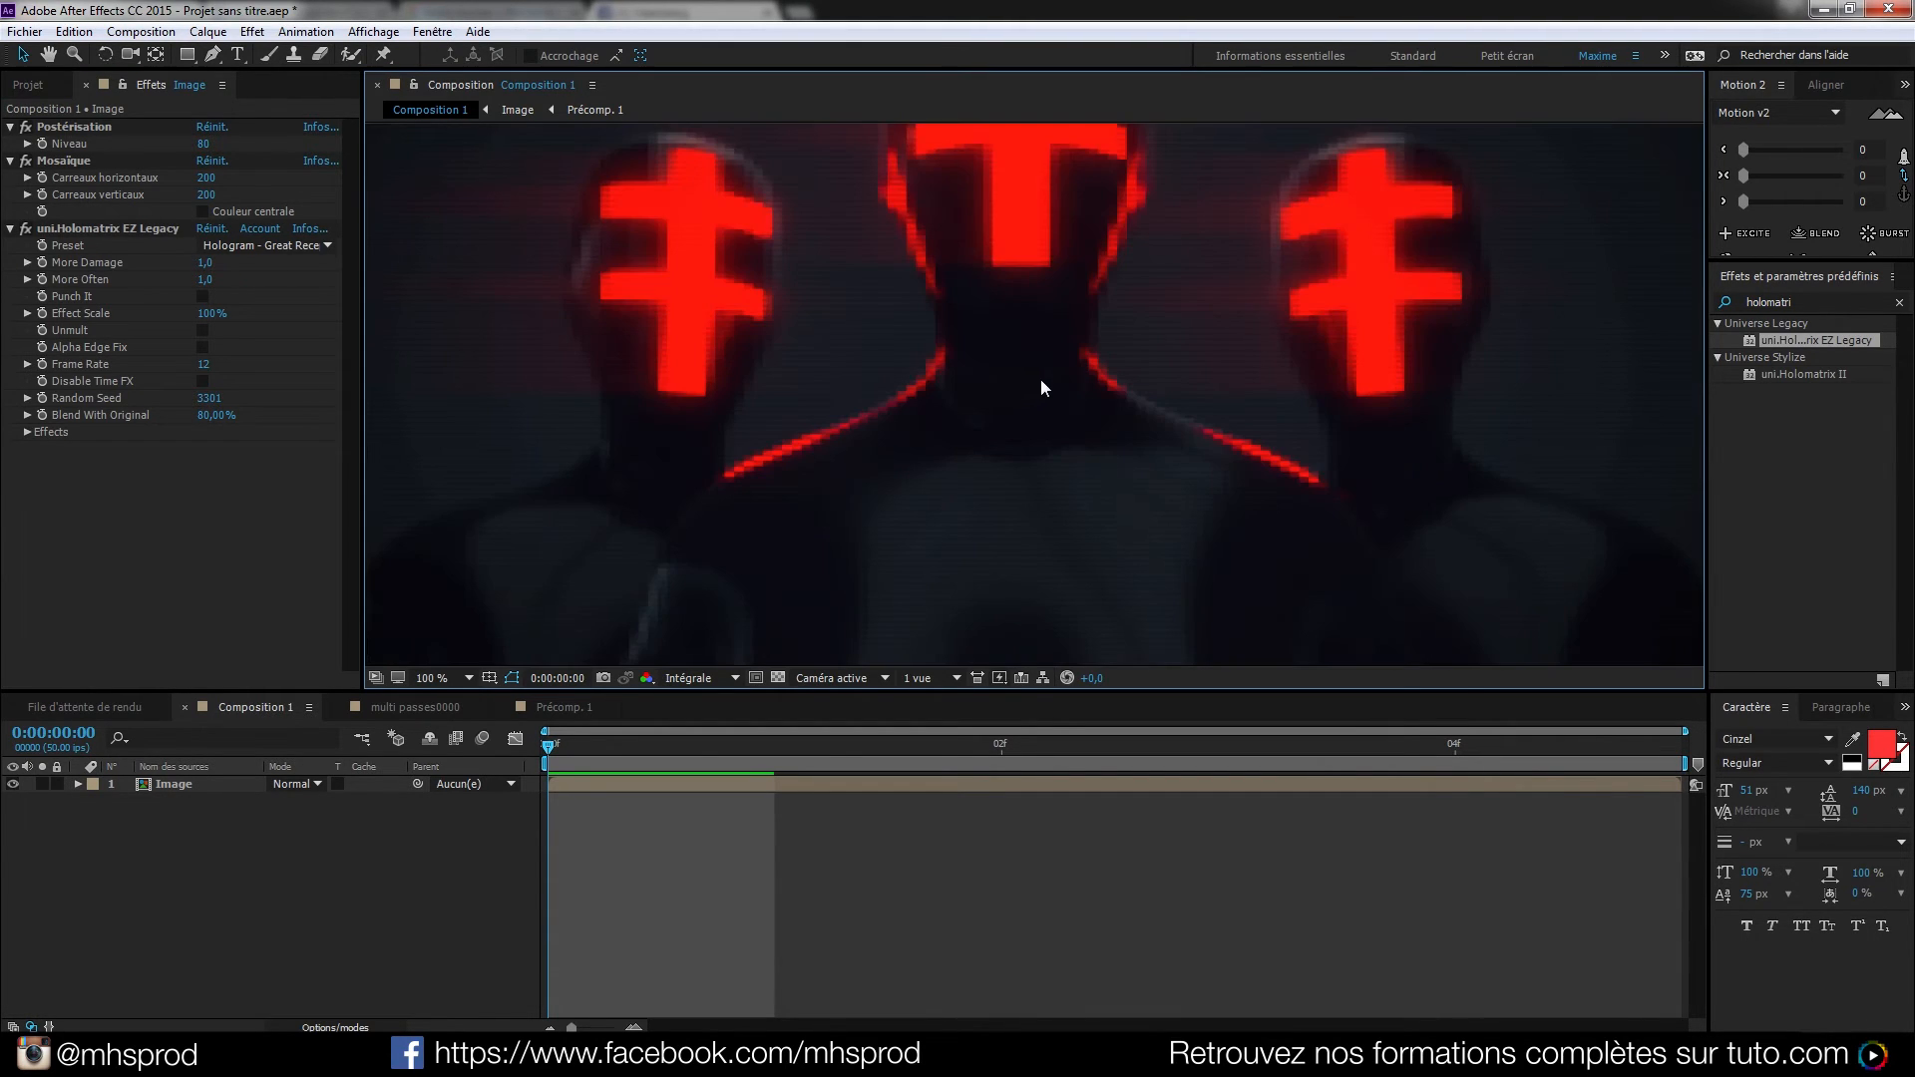
scroll(1047, 399, up, 2)
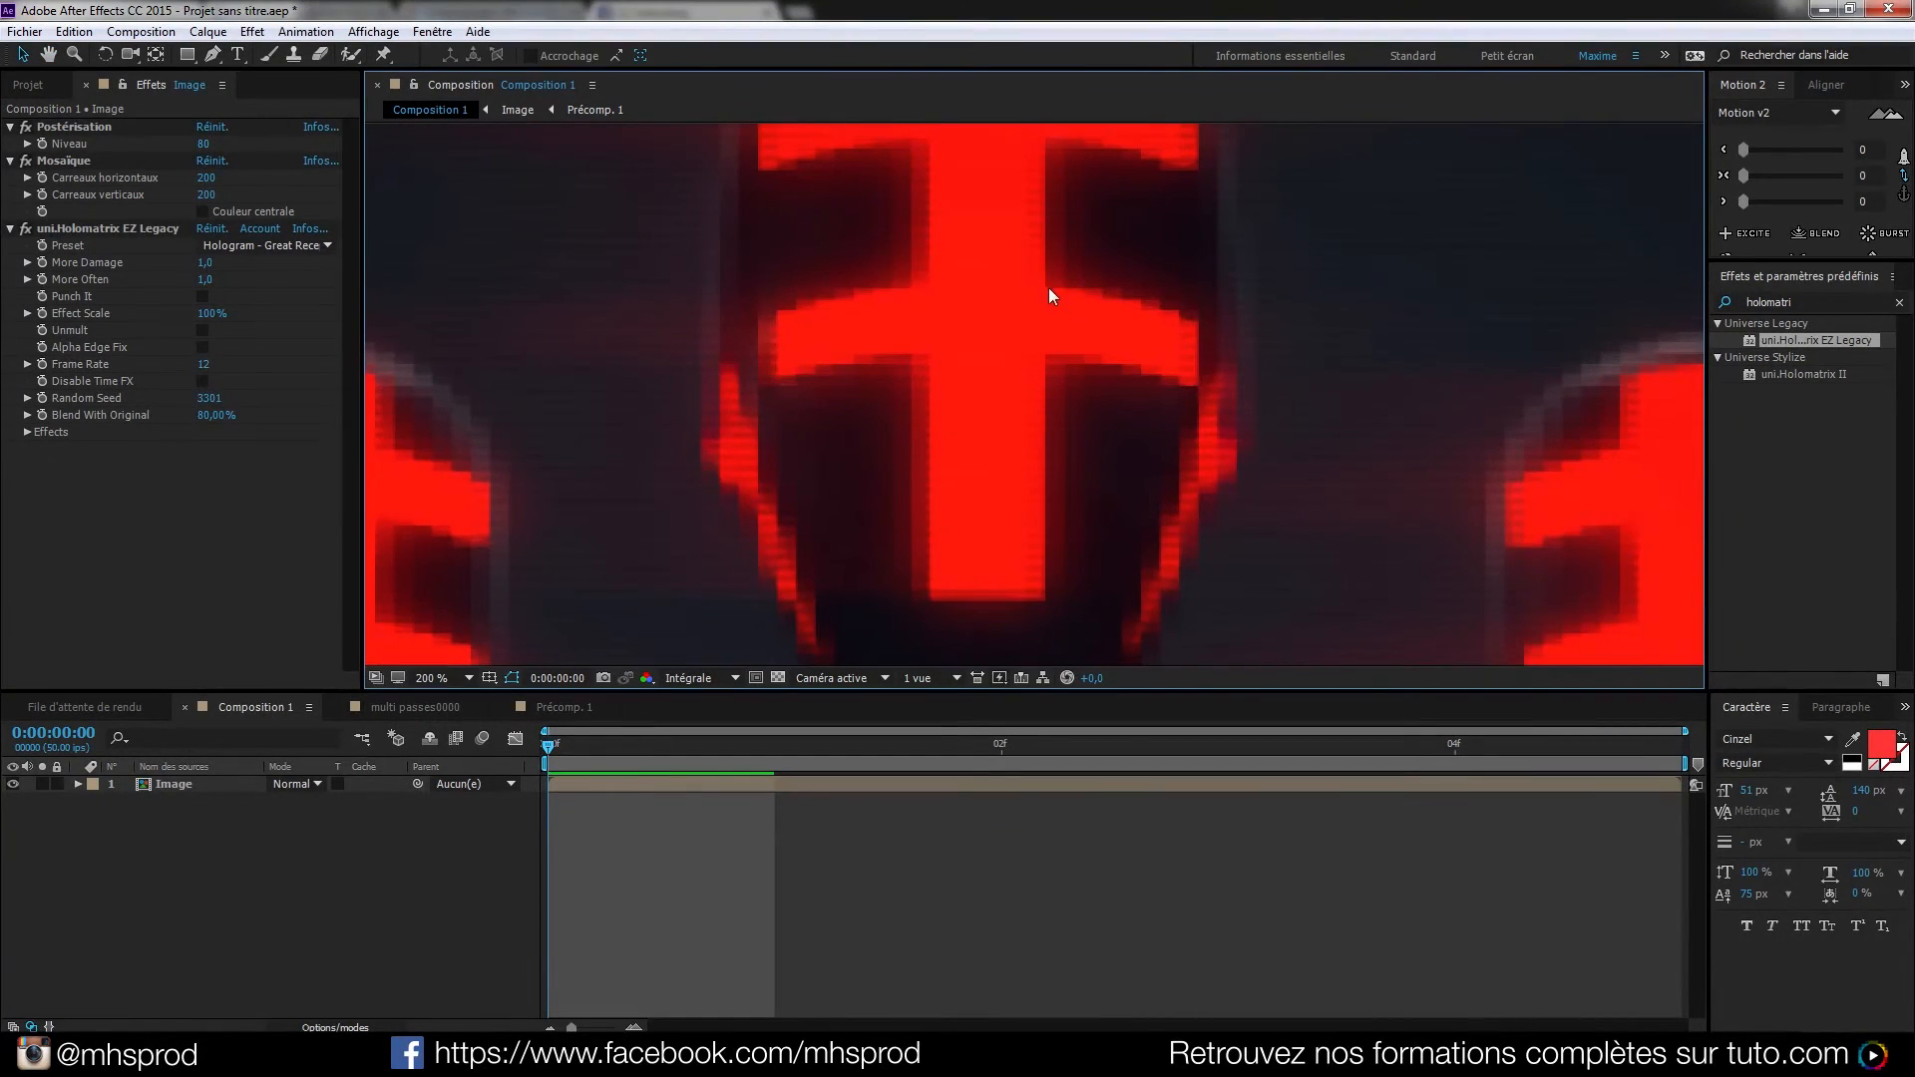
scroll(1050, 289, down, 4)
drag(1027, 413, 1040, 364)
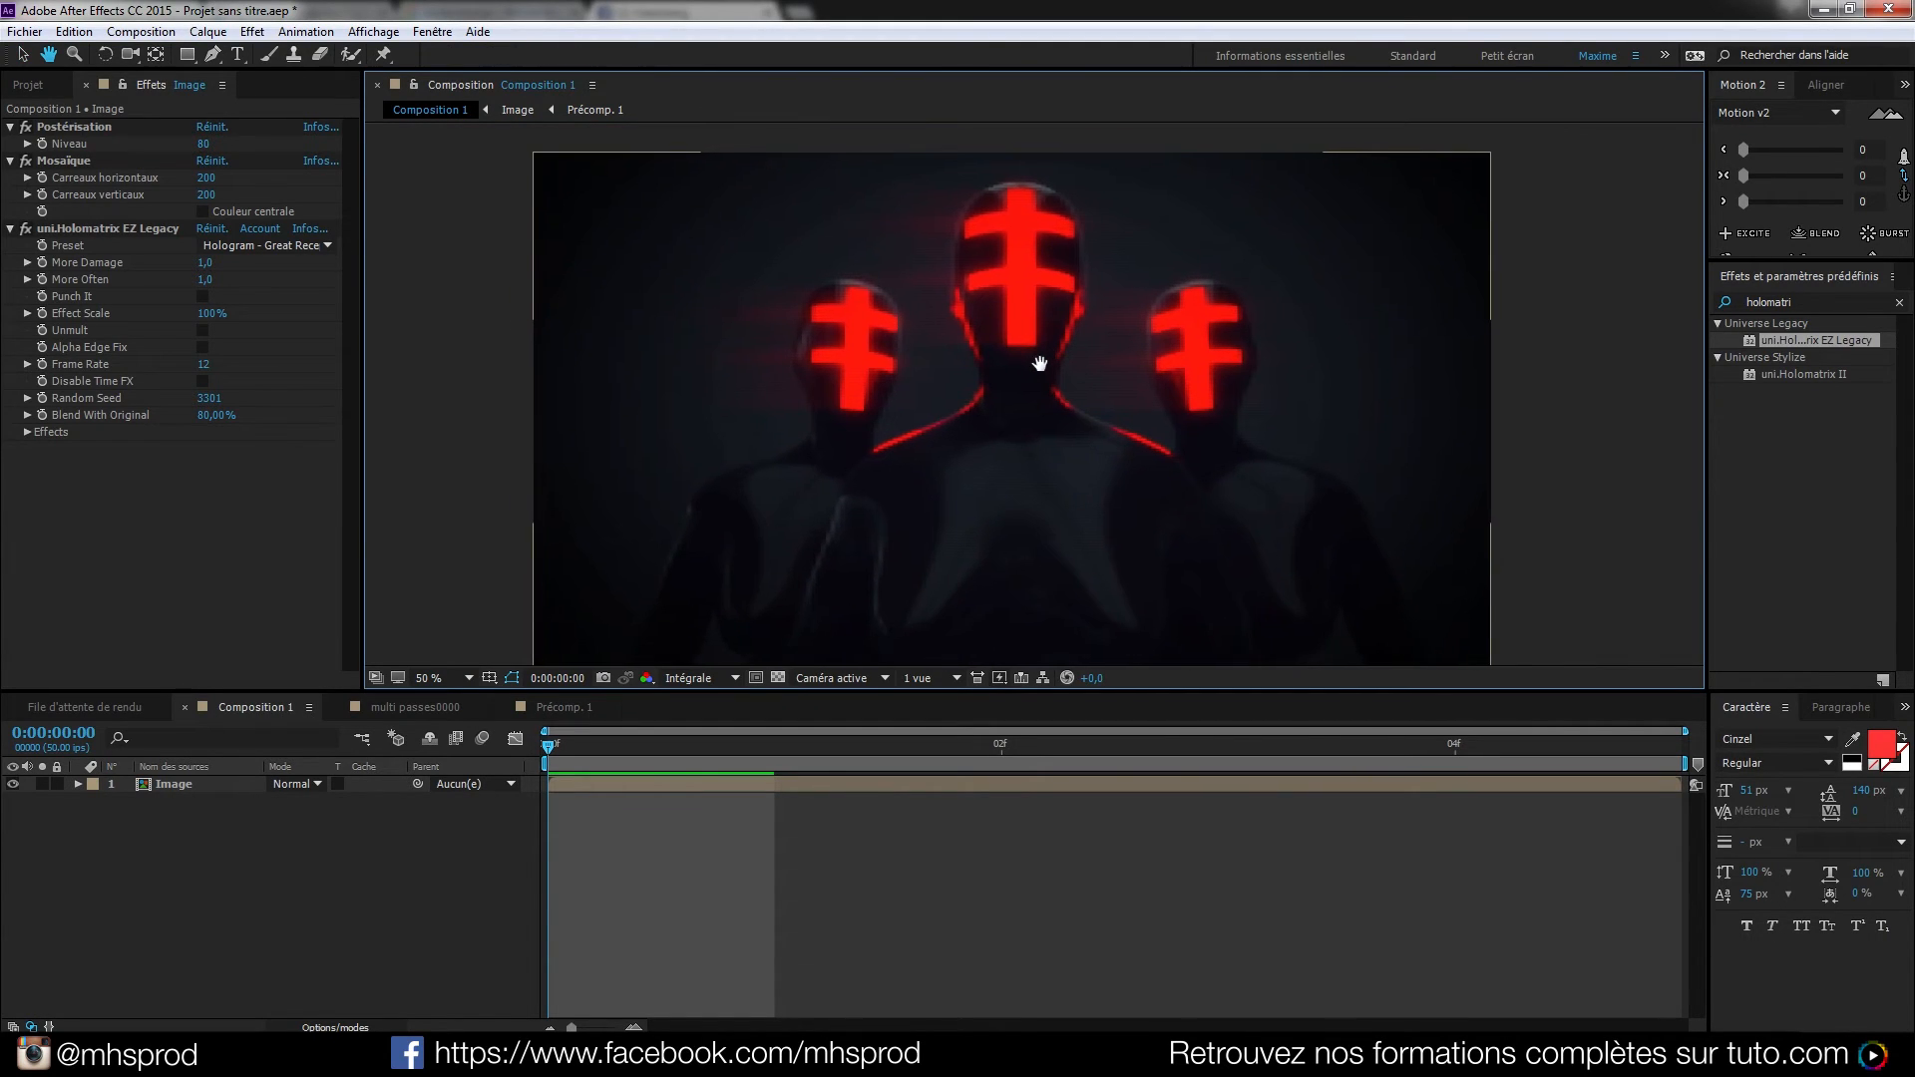
key(v)
click(209, 178)
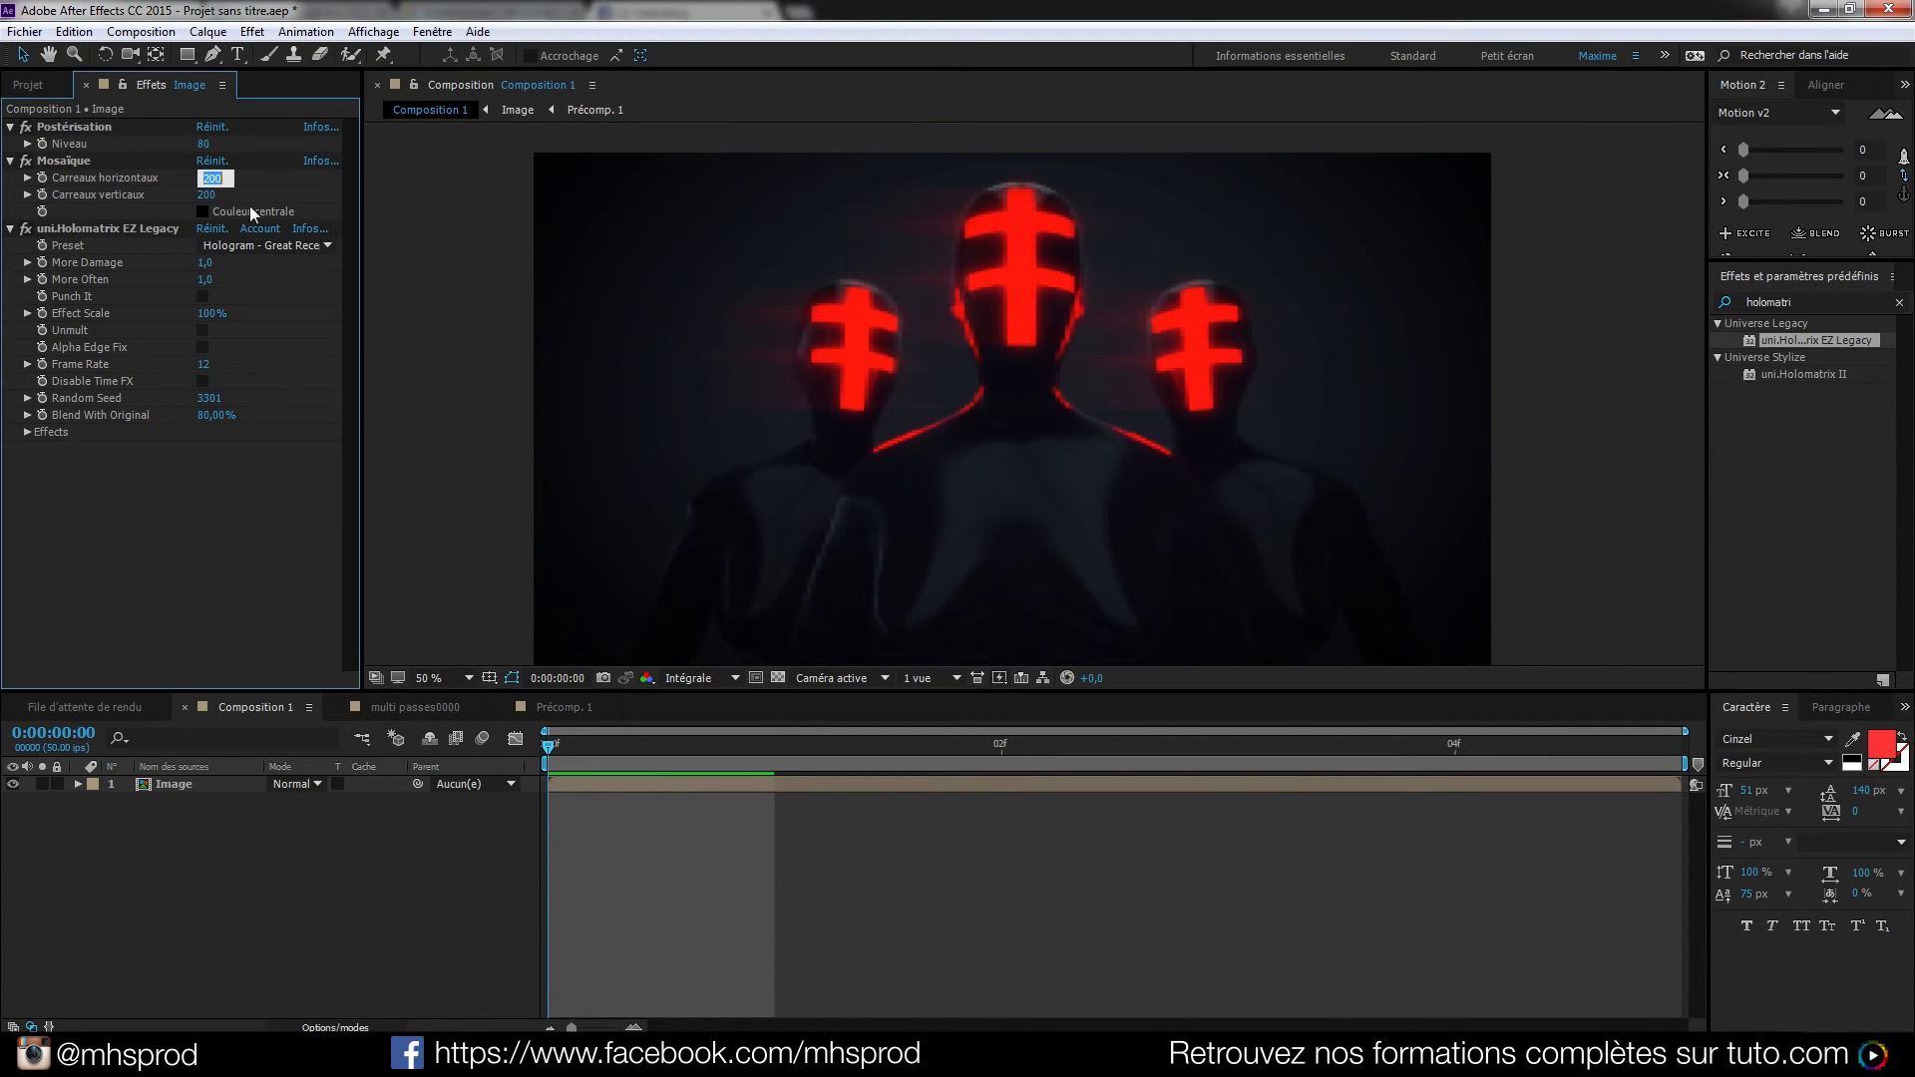
text(100)
key(Tab)
text(100)
key(Return)
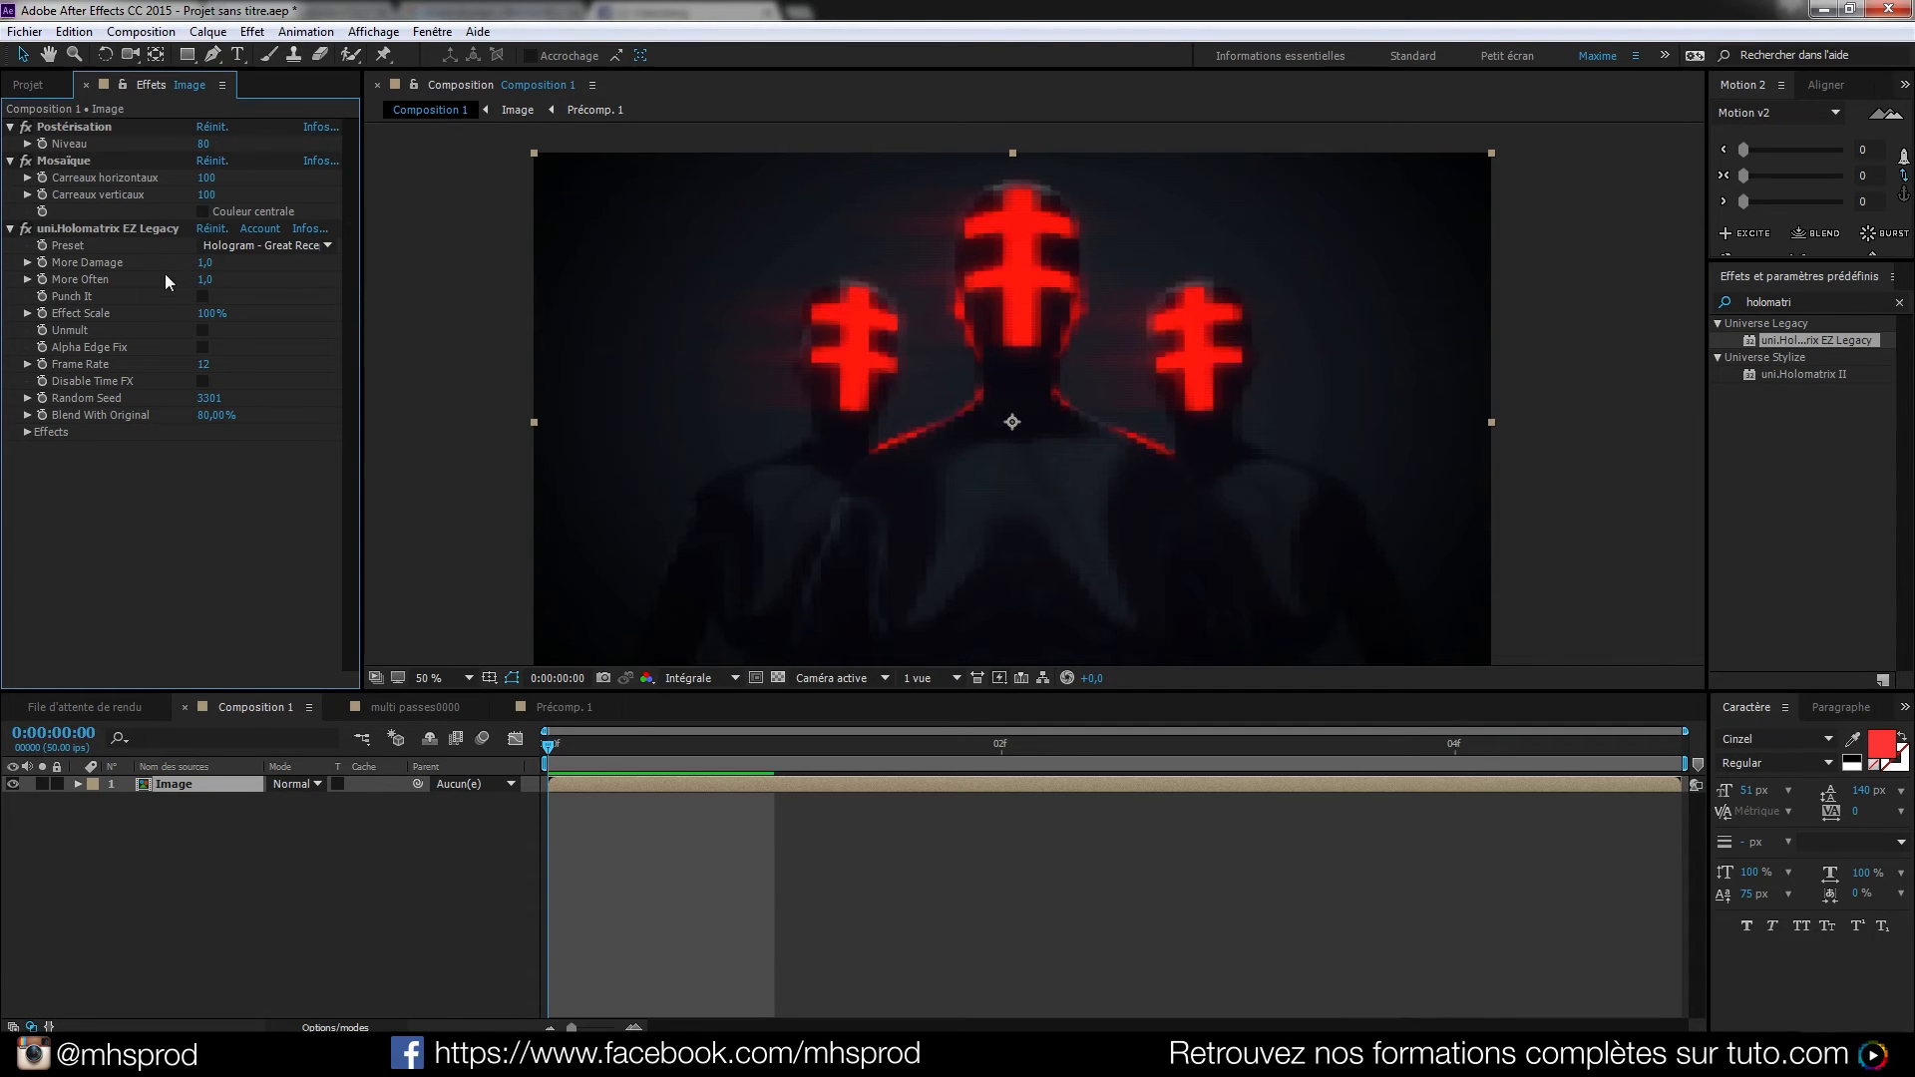
Return the Mosaïque effect to 200 tiles in both directions
click(212, 178)
text(200)
key(Tab)
text(250)
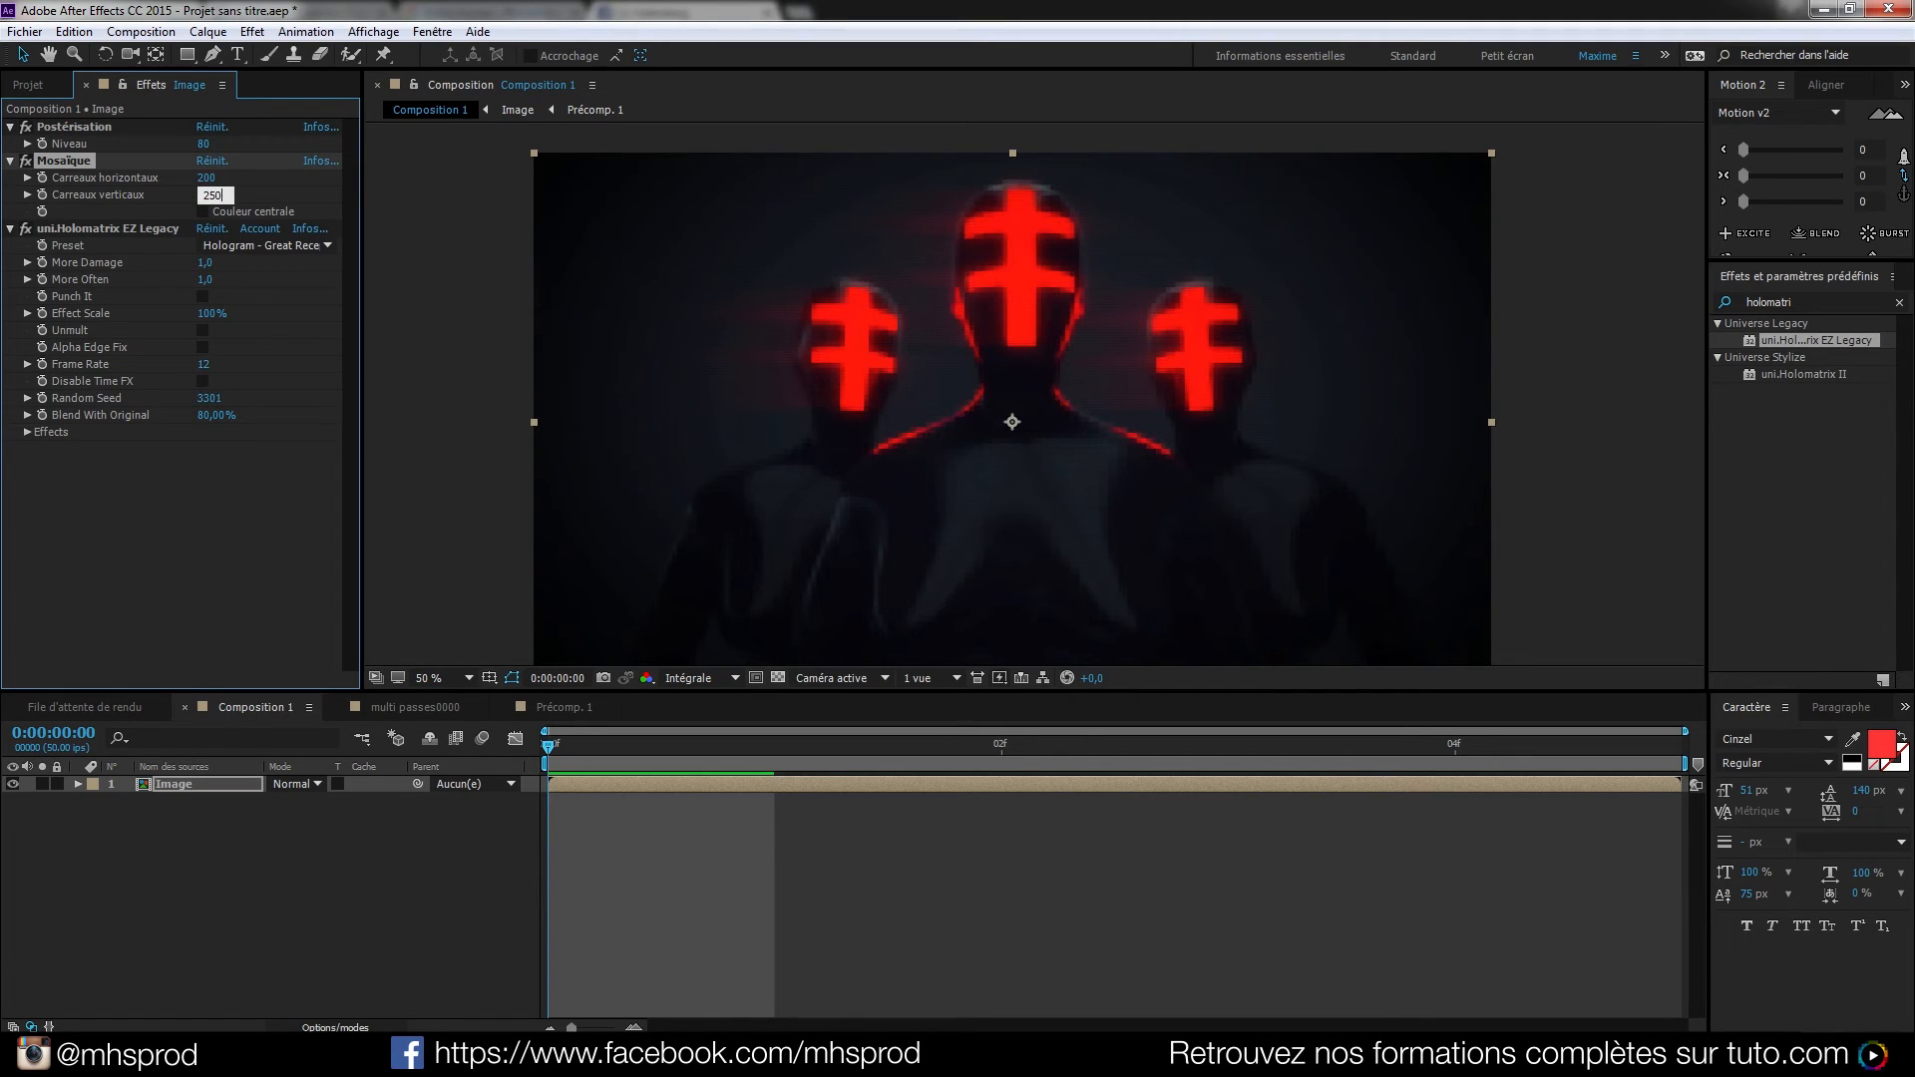
key(BackSpace)
key(BackSpace)
text(00)
key(Return)
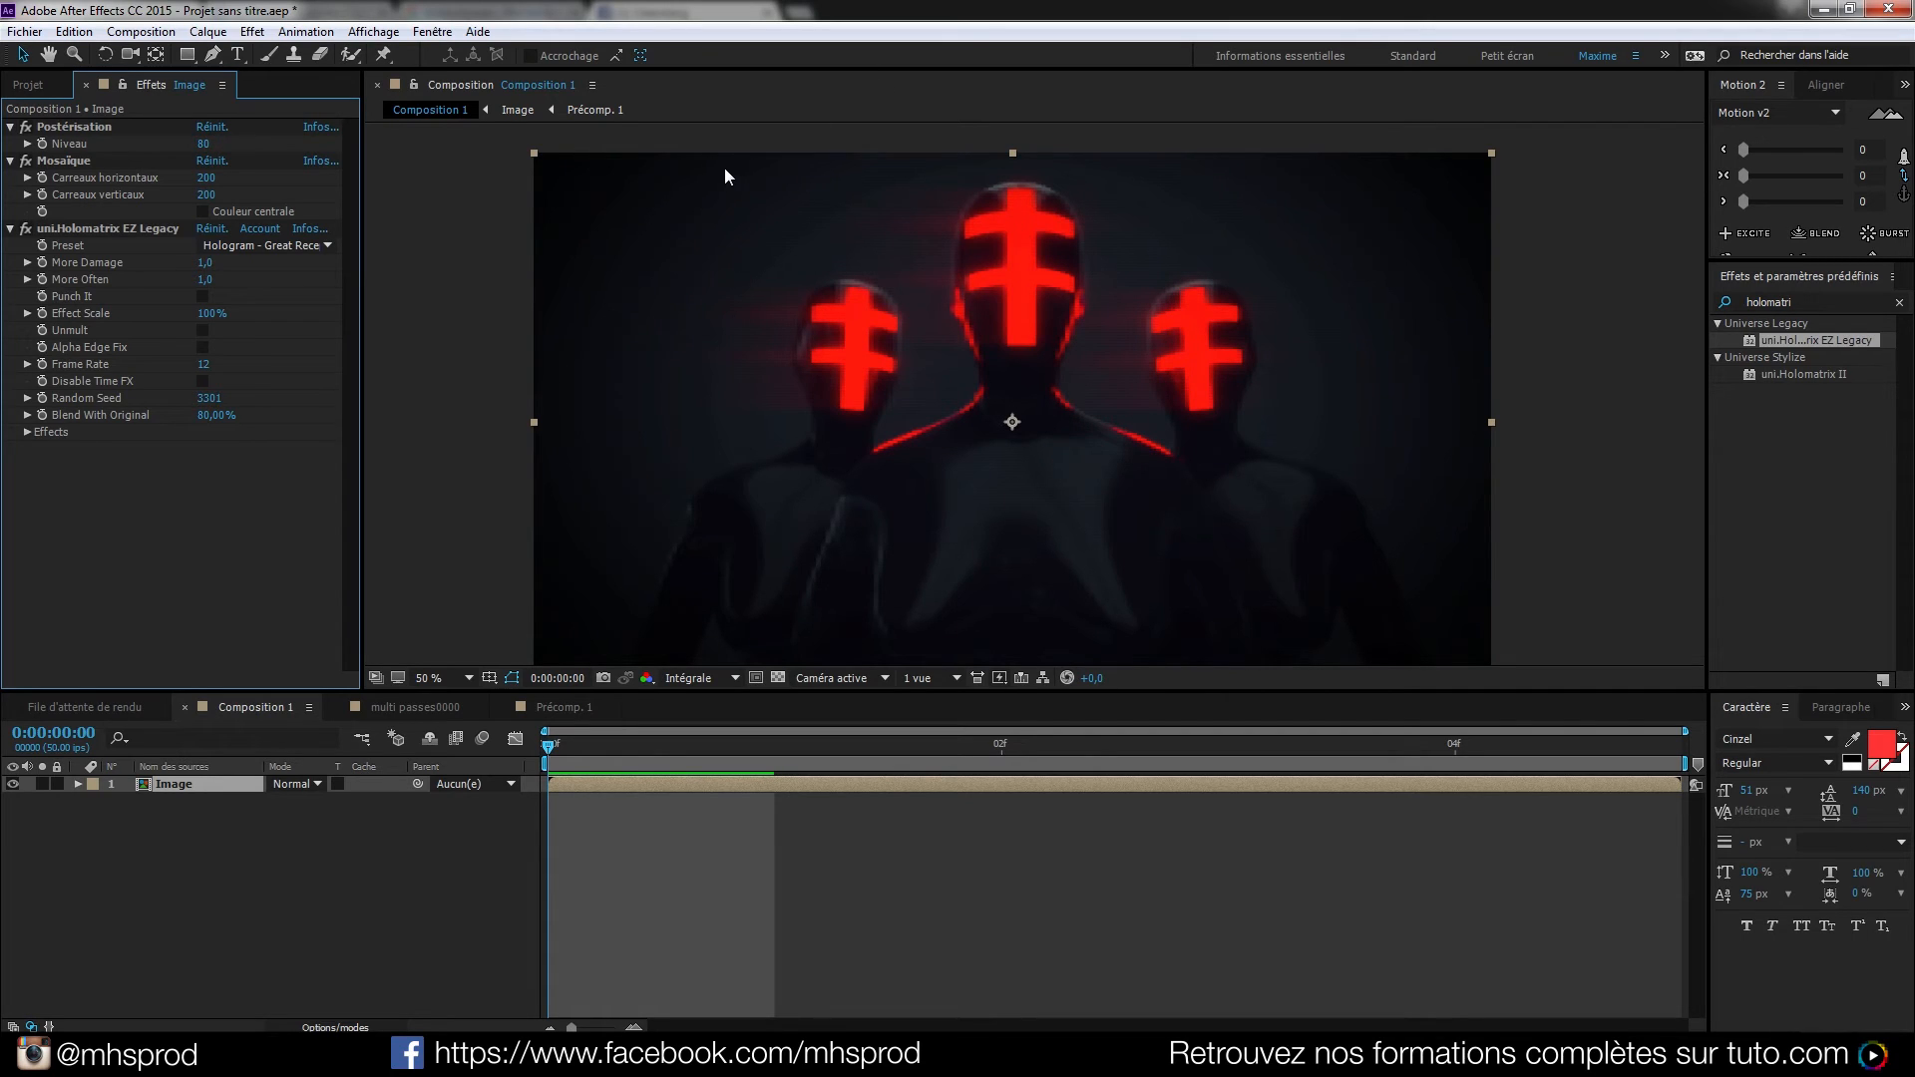
Review the finished image and open the options for saving the current composition frame as an image
scroll(989, 506, down, 2)
scroll(989, 506, up, 2)
middle_drag(1001, 517, 998, 496)
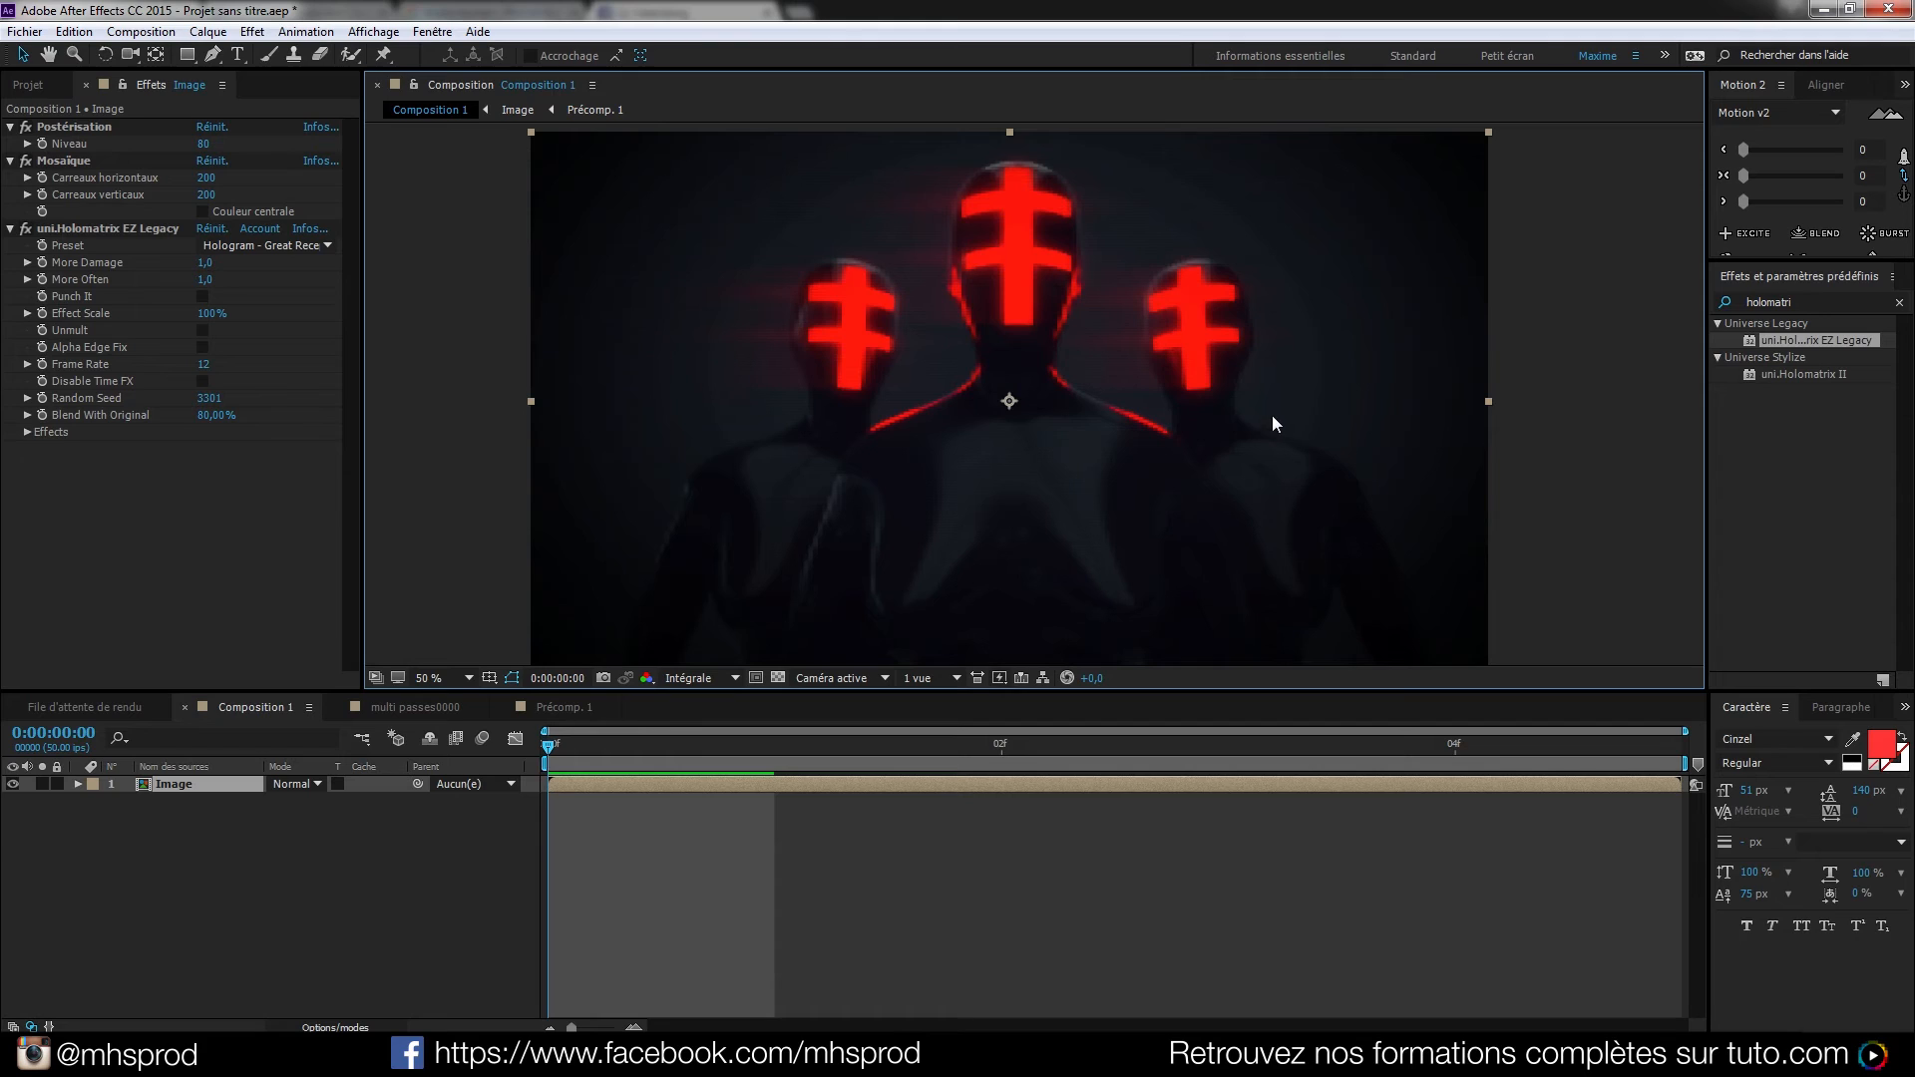
scroll(1286, 389, down, 2)
scroll(1282, 389, up, 2)
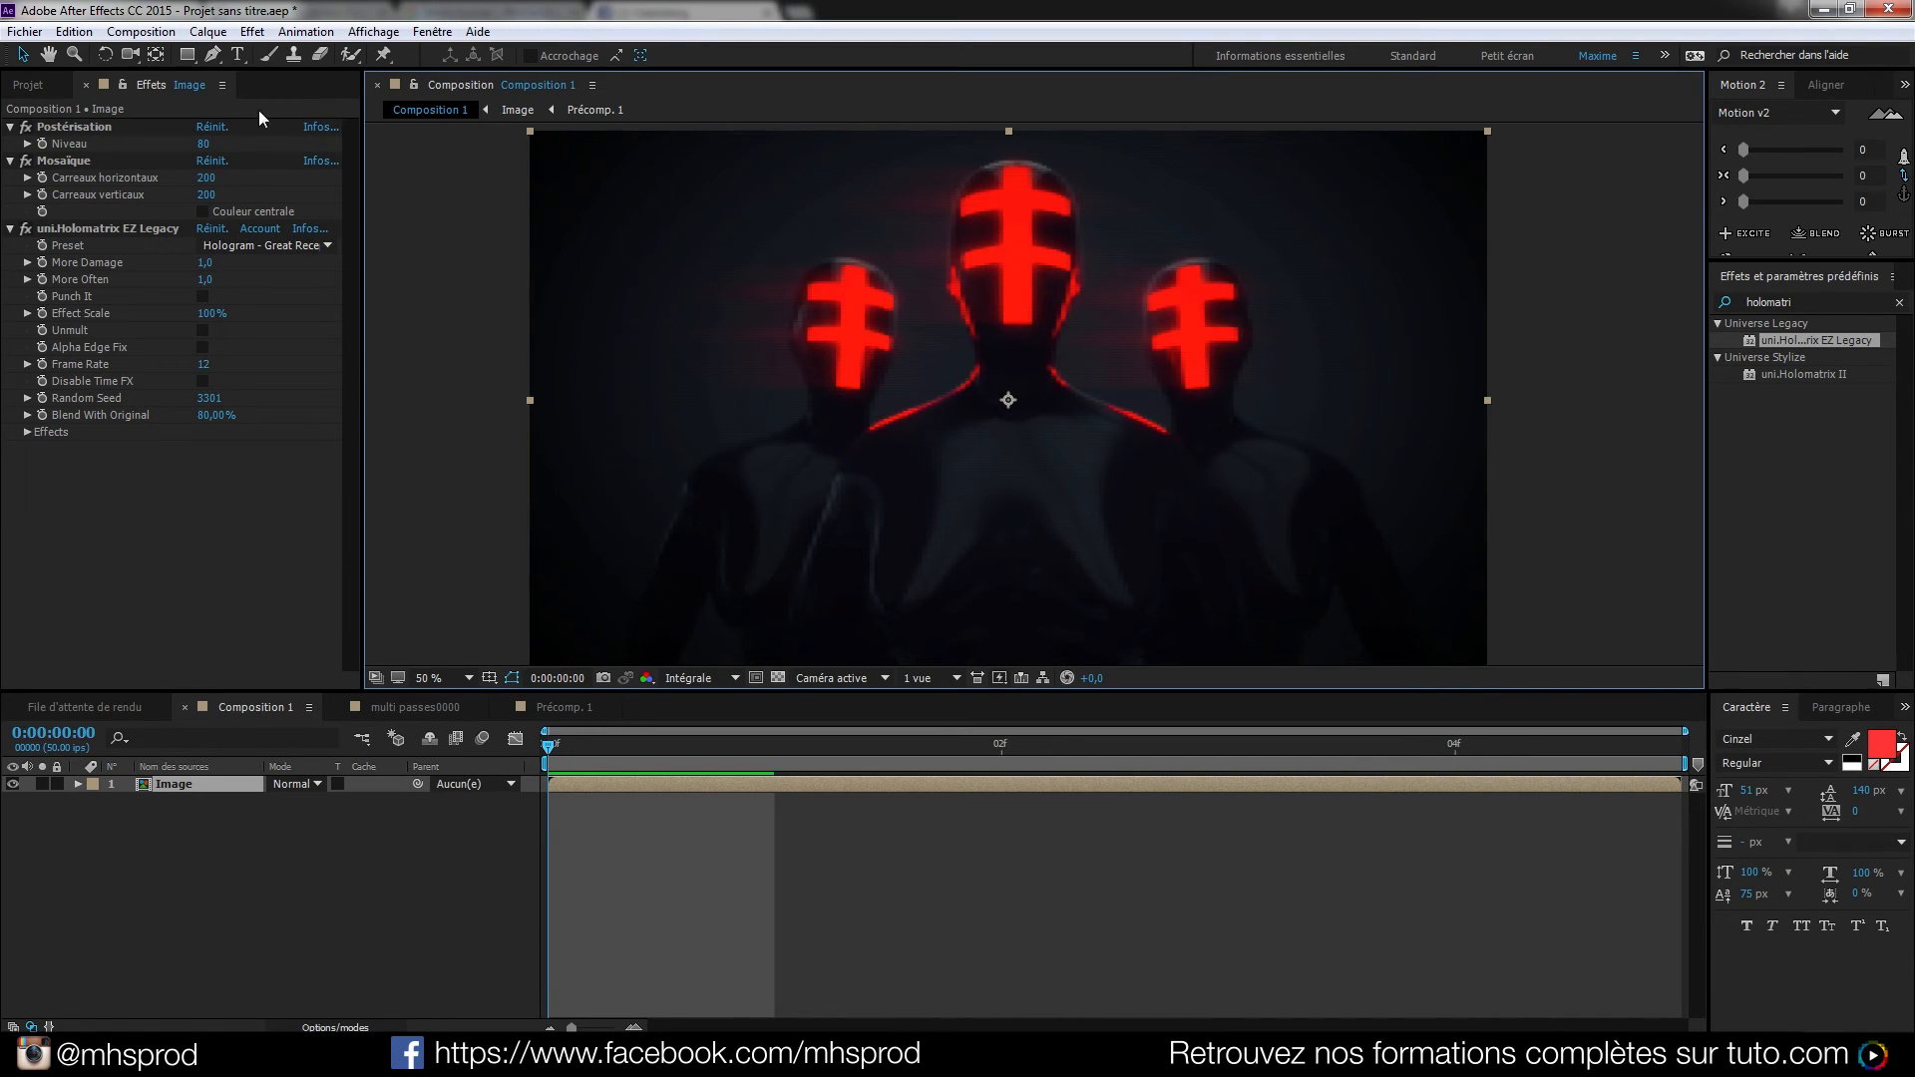
click(141, 31)
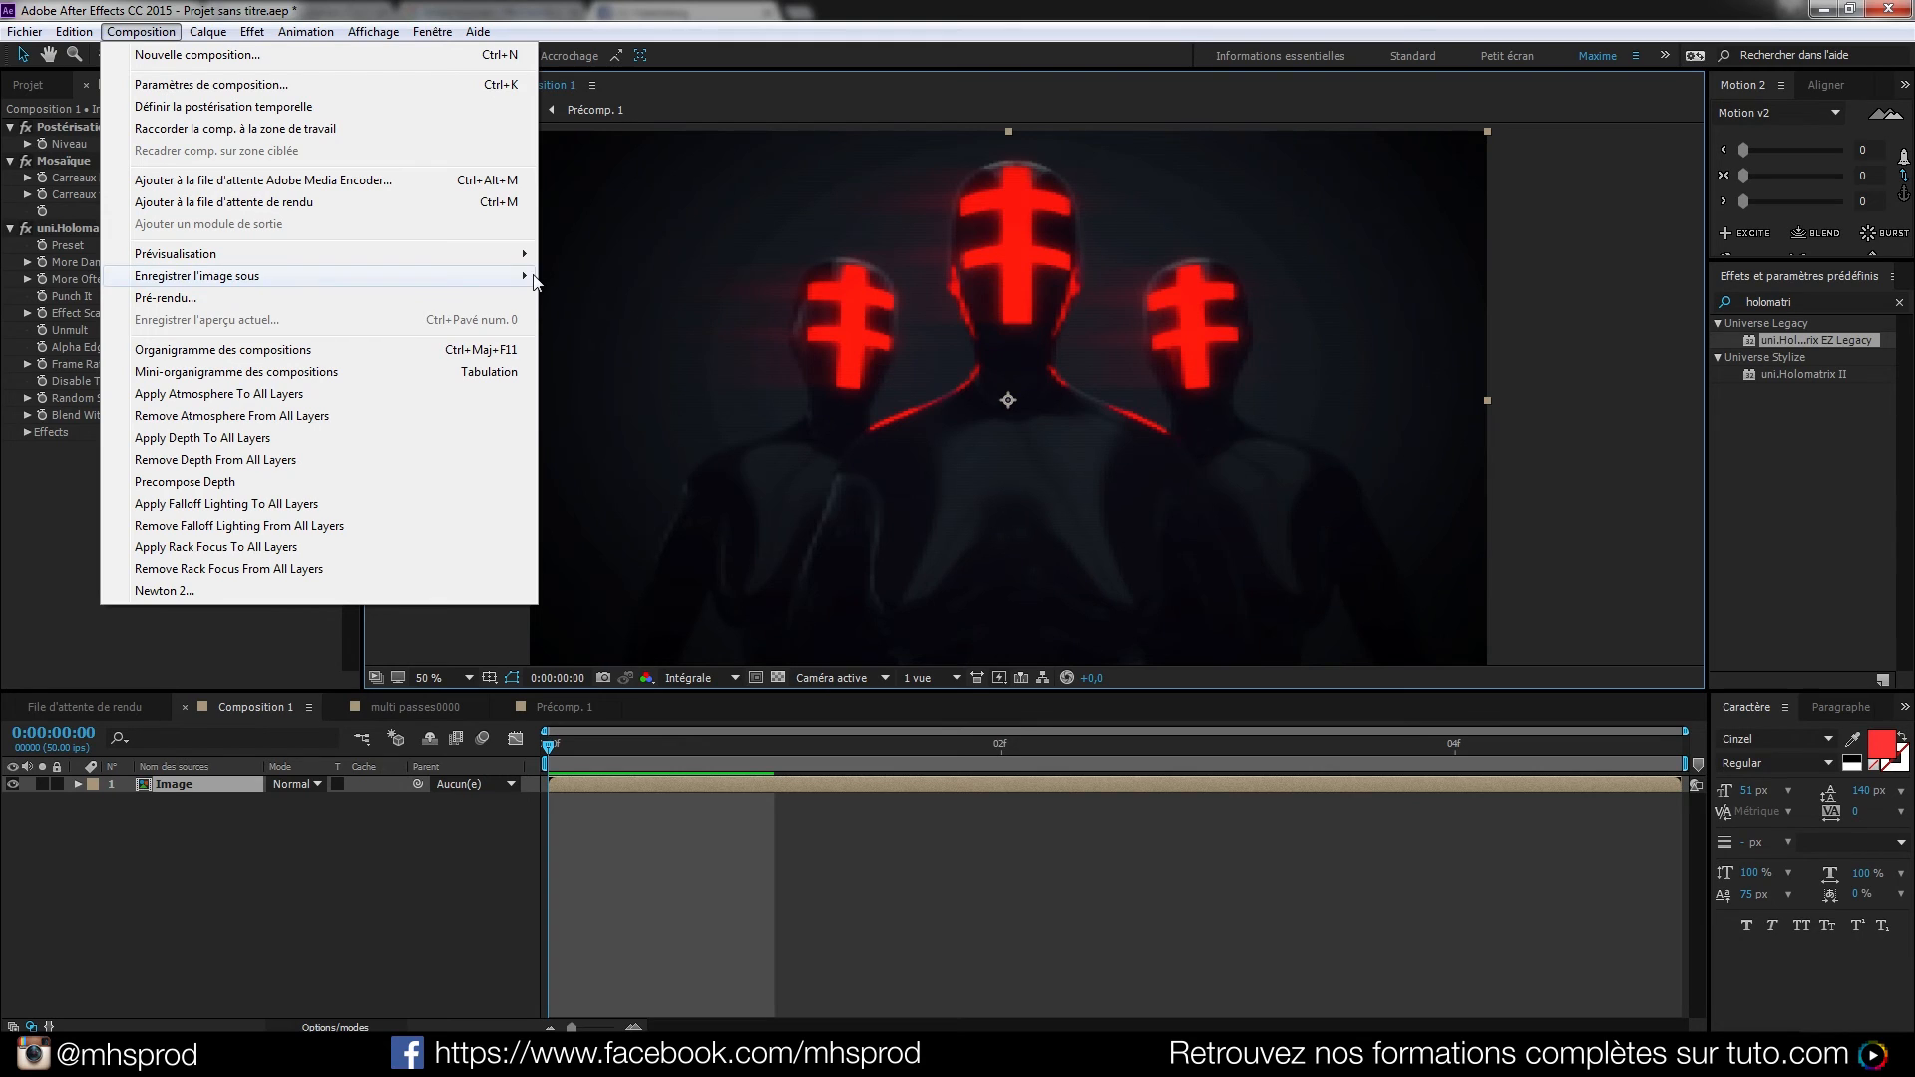
click(583, 276)
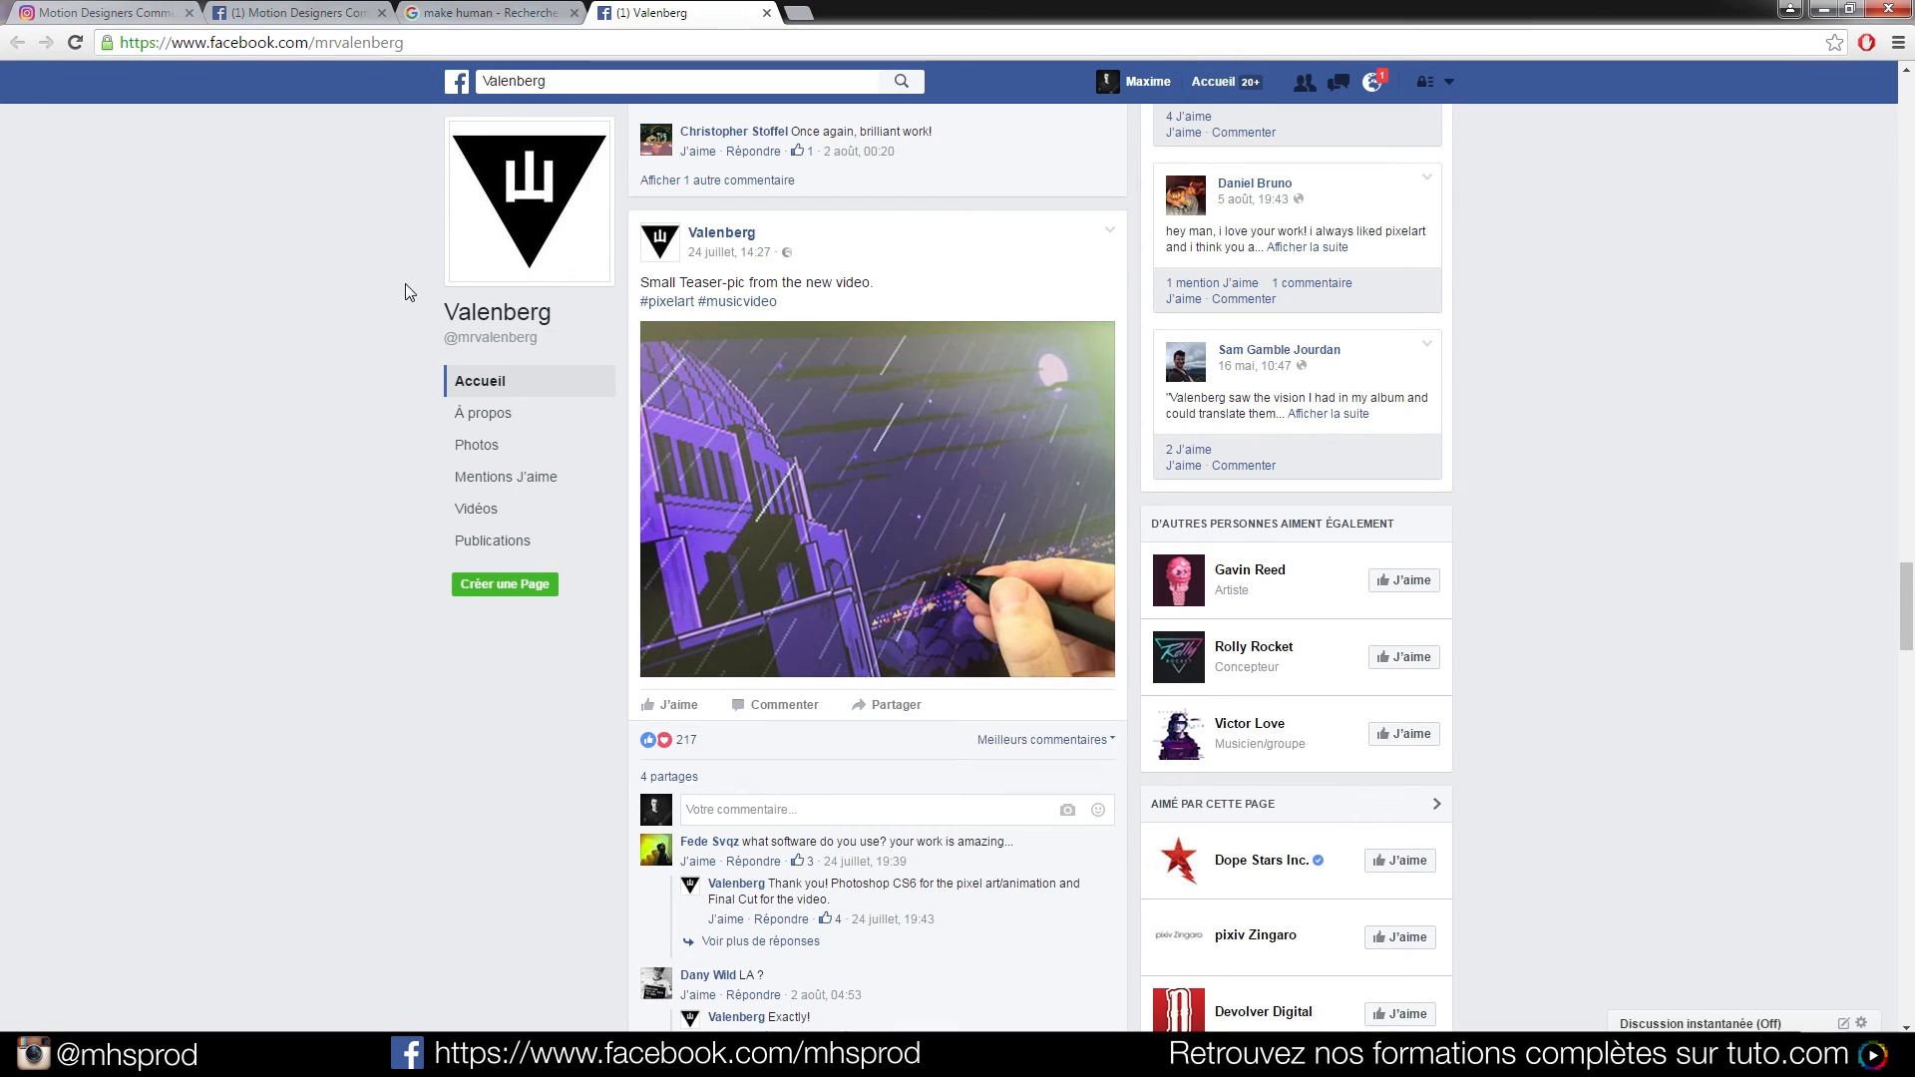
Switch to the Motion Designers Community Facebook group, check its extra posting options and expand the pinned post to read it in full
scroll(365, 276, up, 5)
click(311, 16)
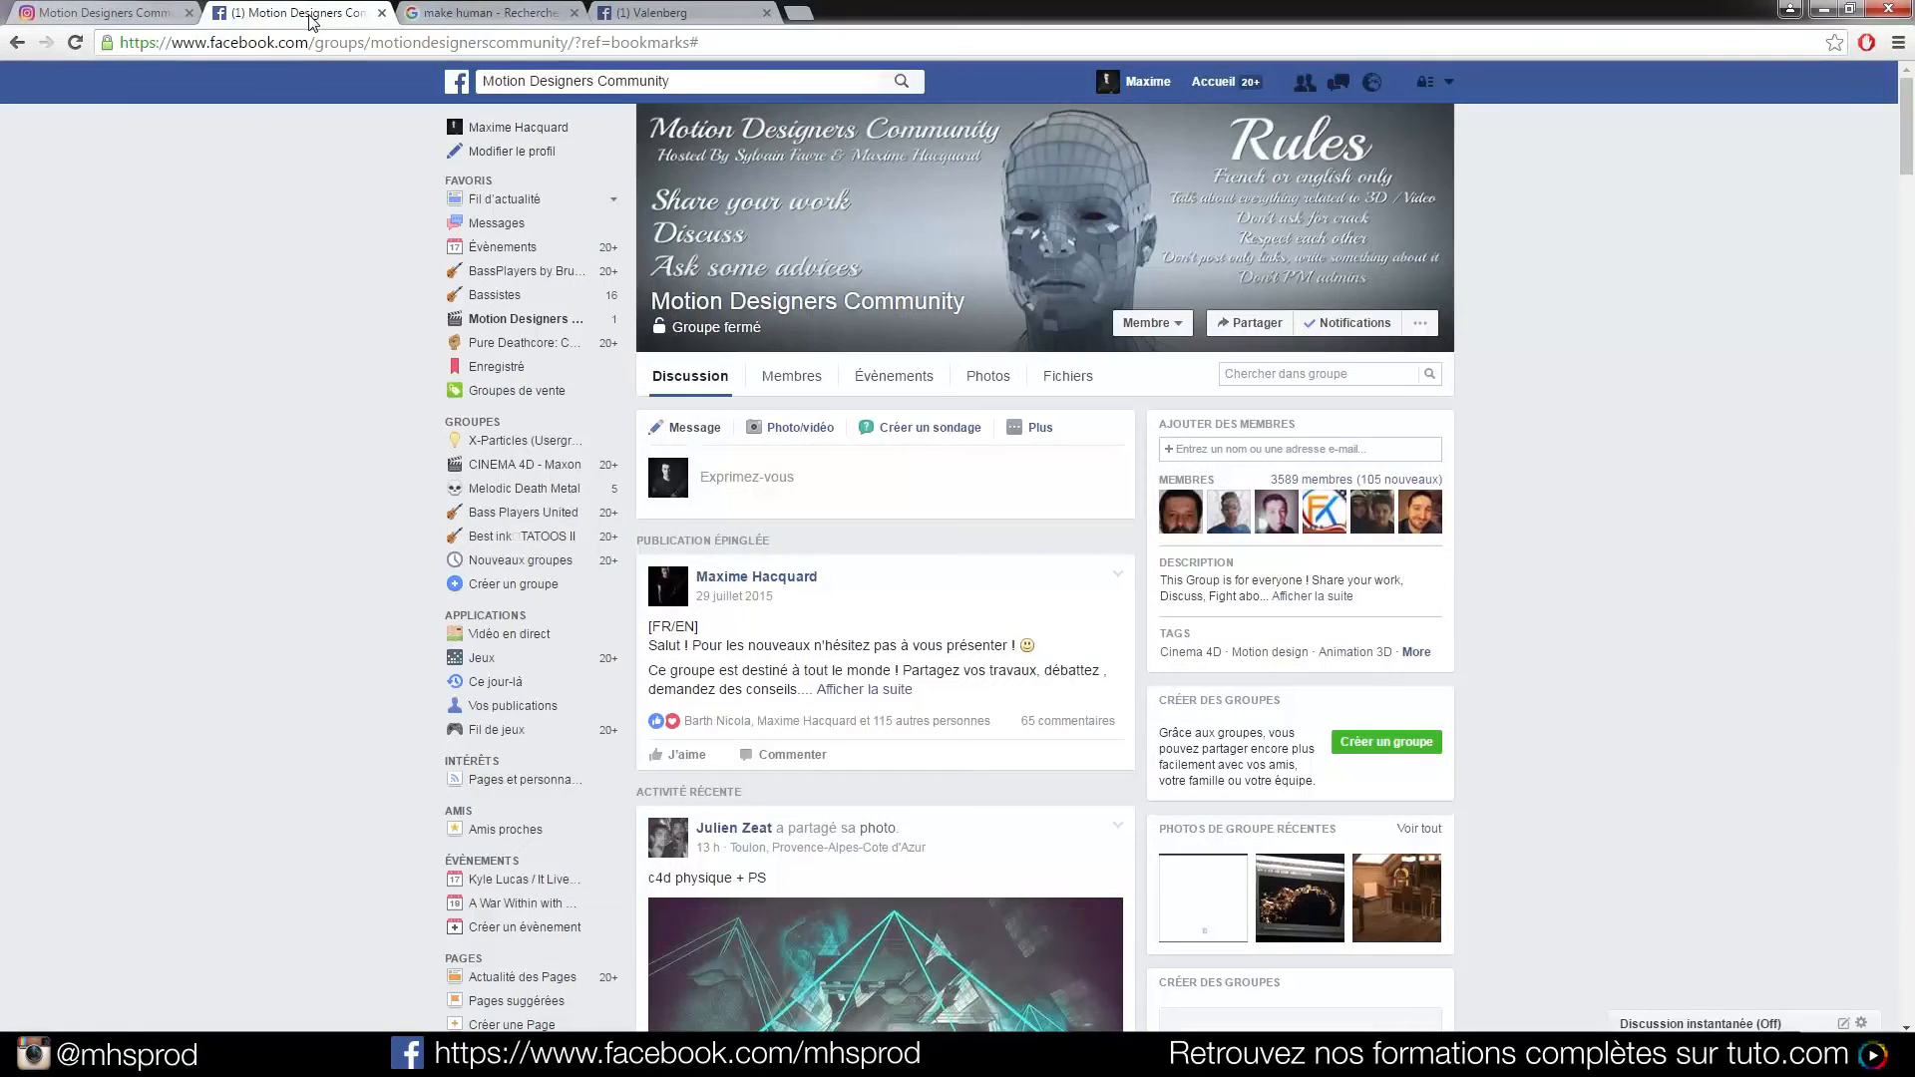
click(1037, 427)
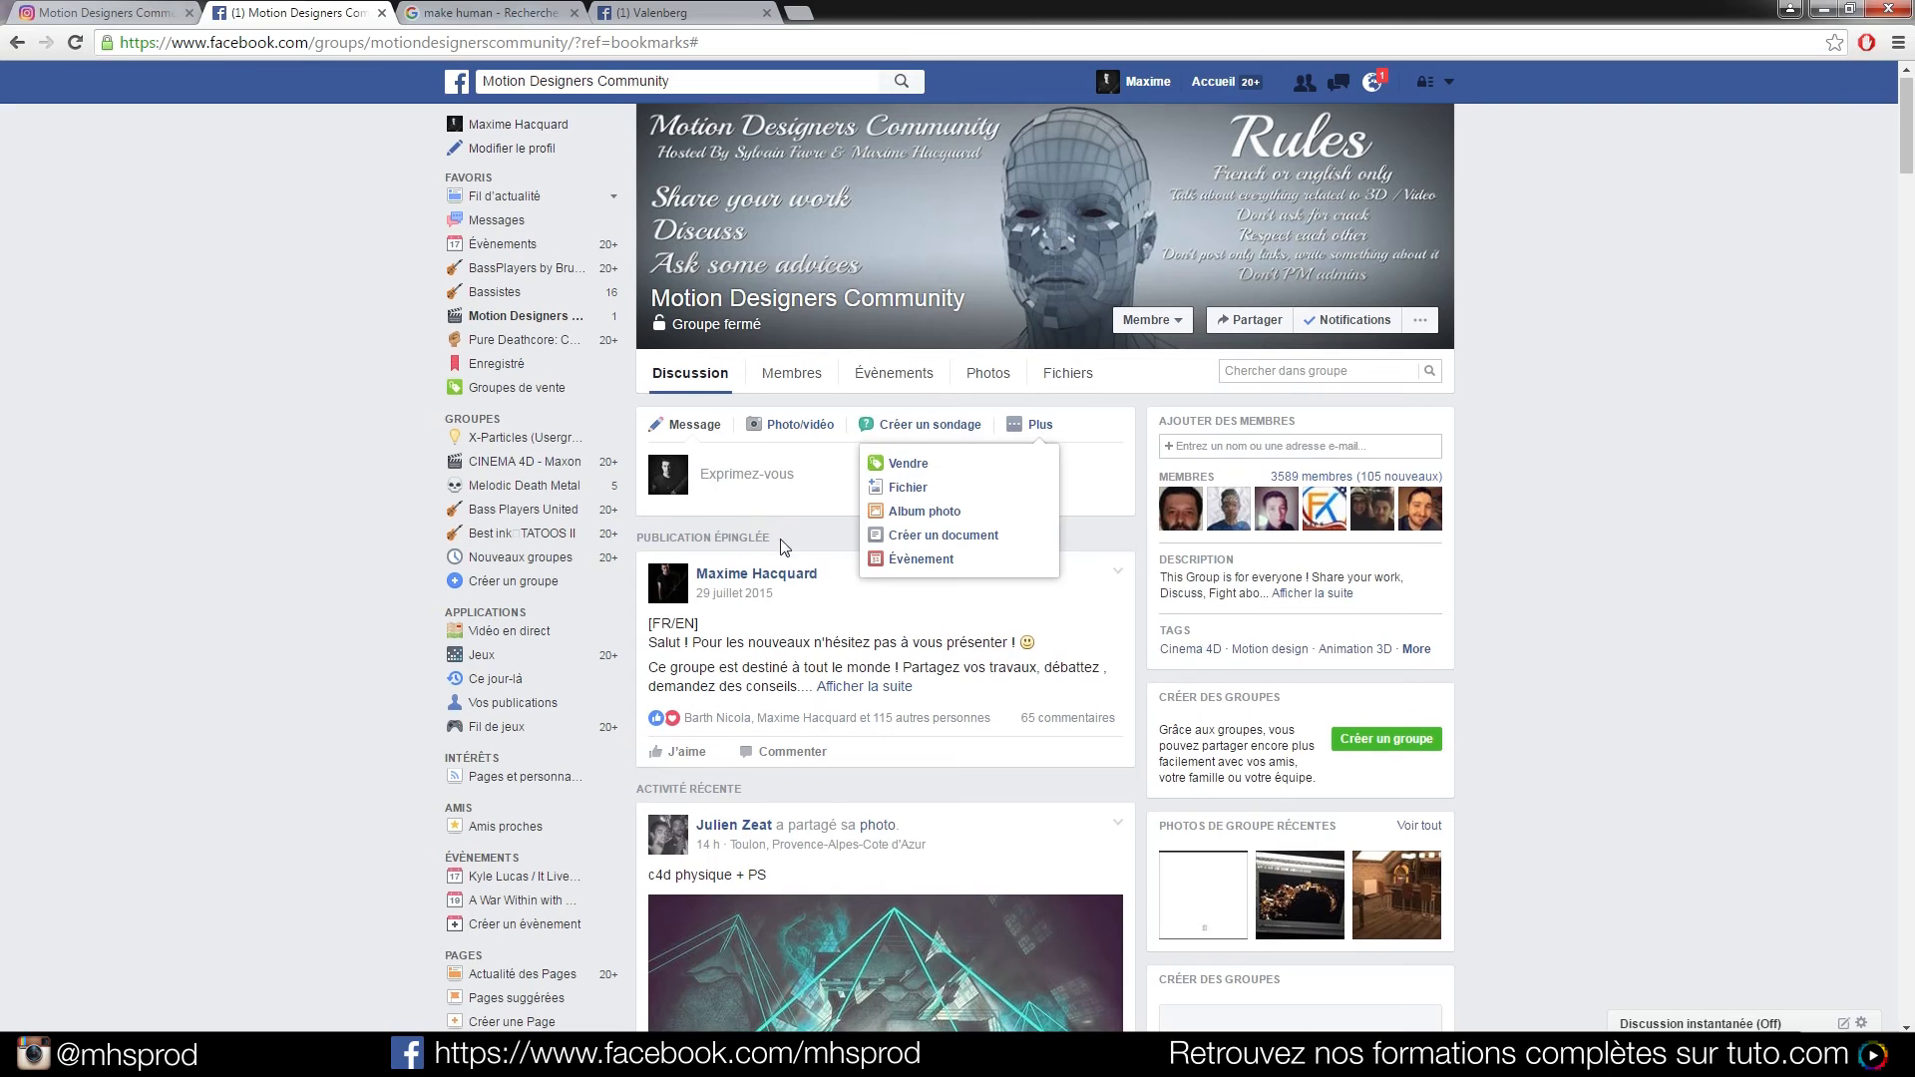
click(784, 548)
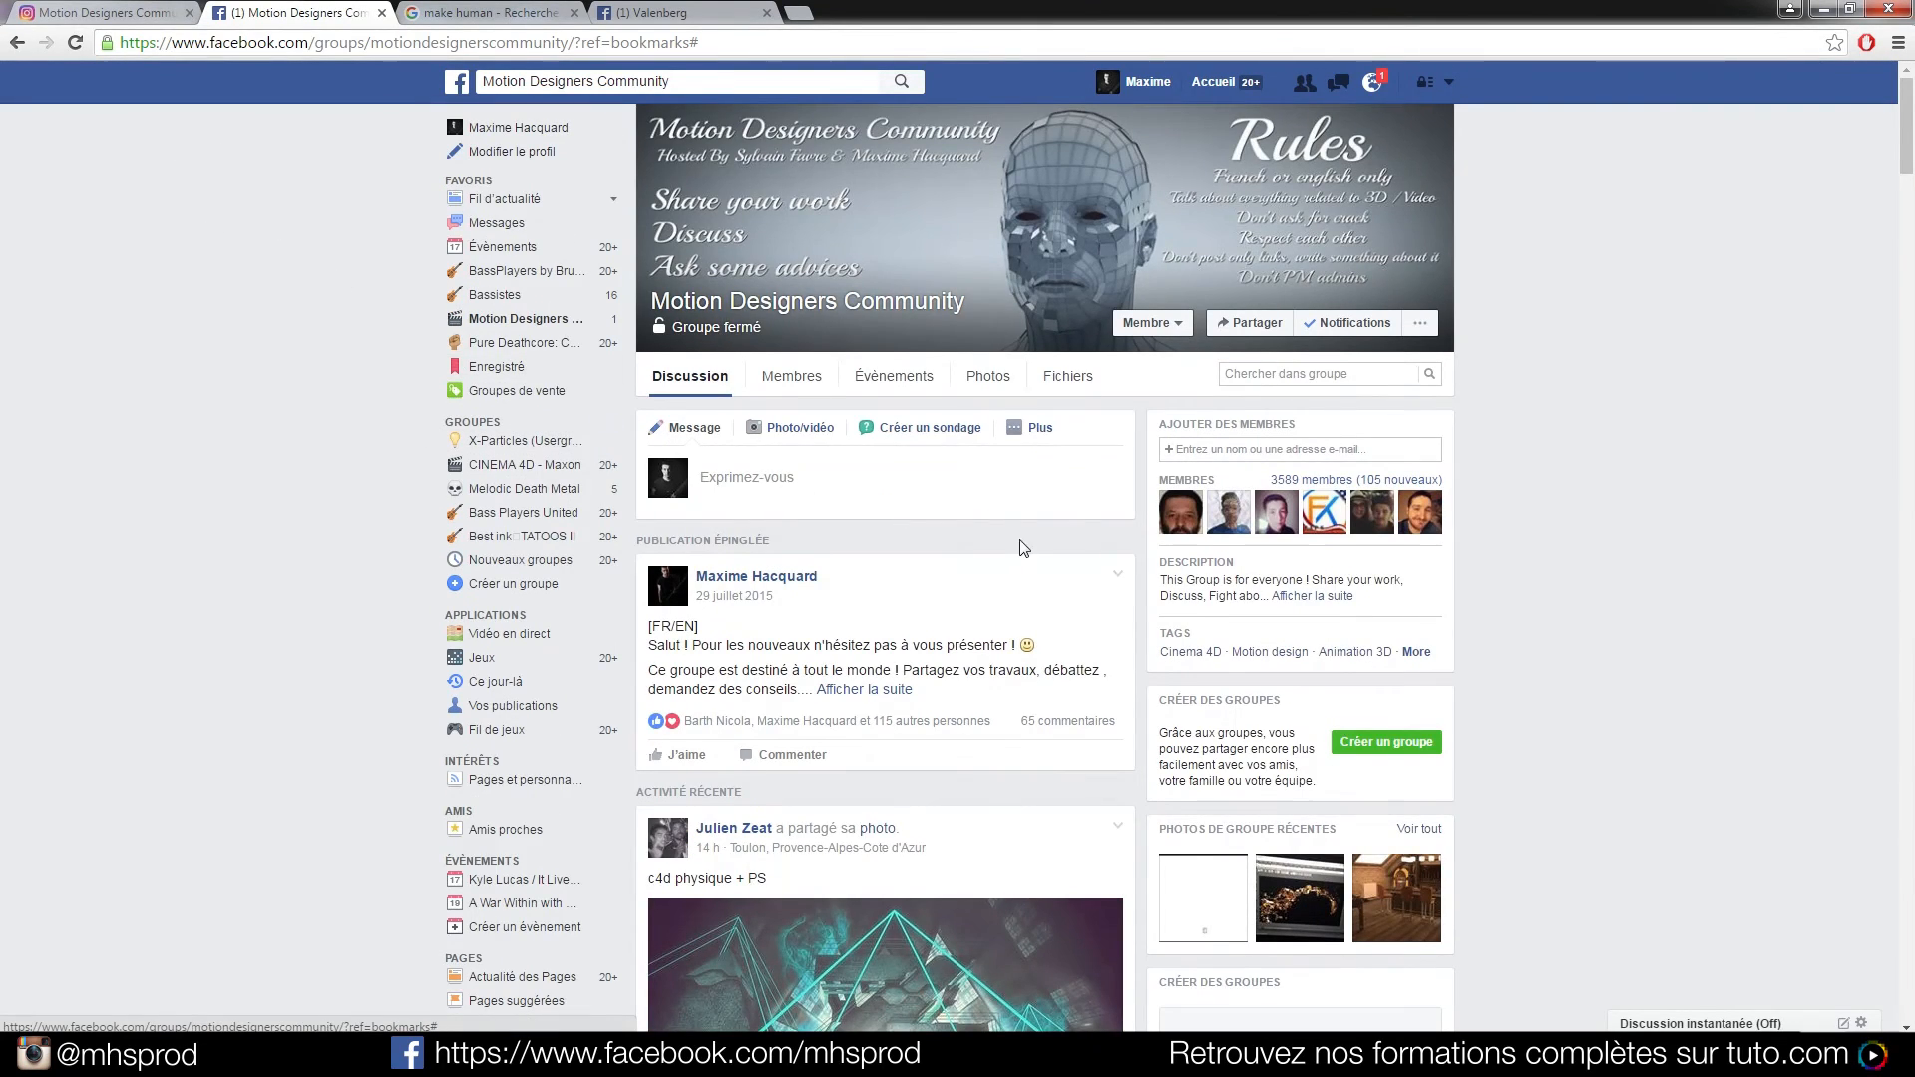
scroll(1022, 548, down, 2)
click(900, 492)
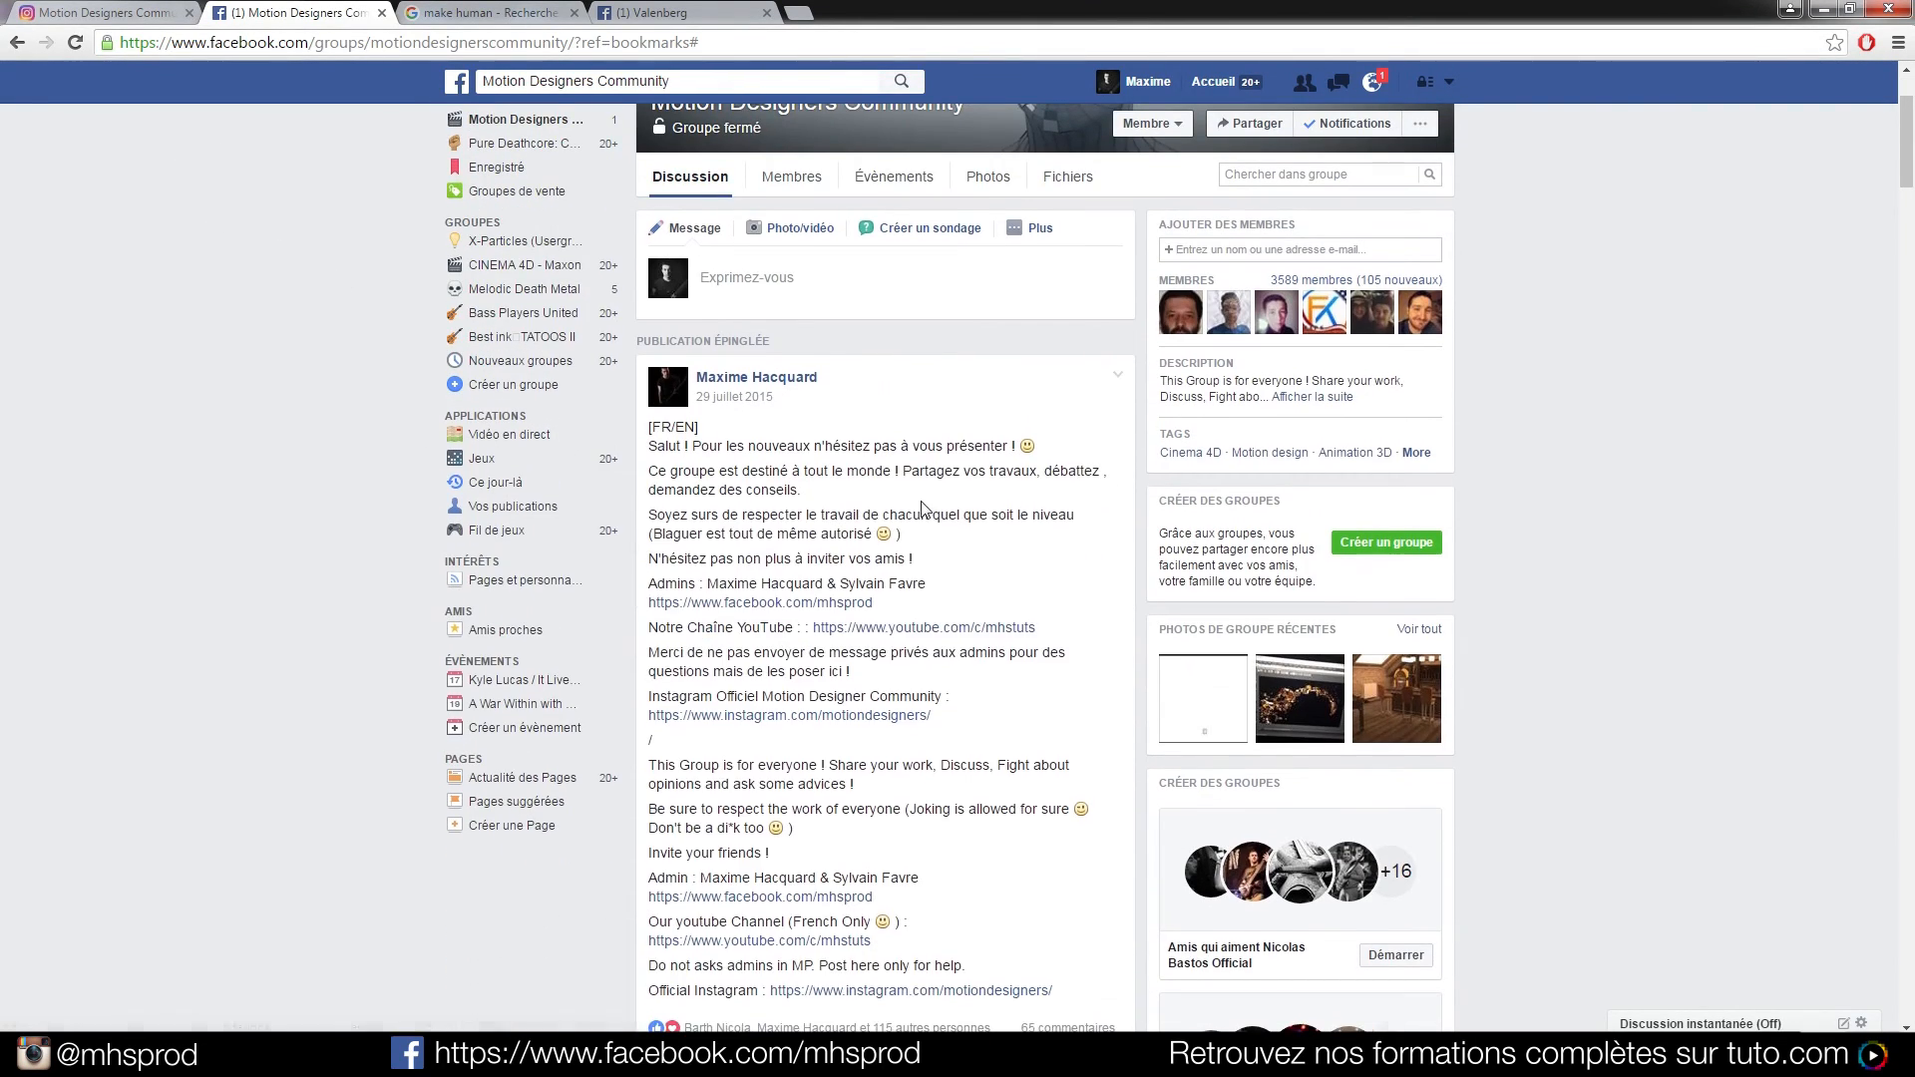
scroll(922, 509, down, 2)
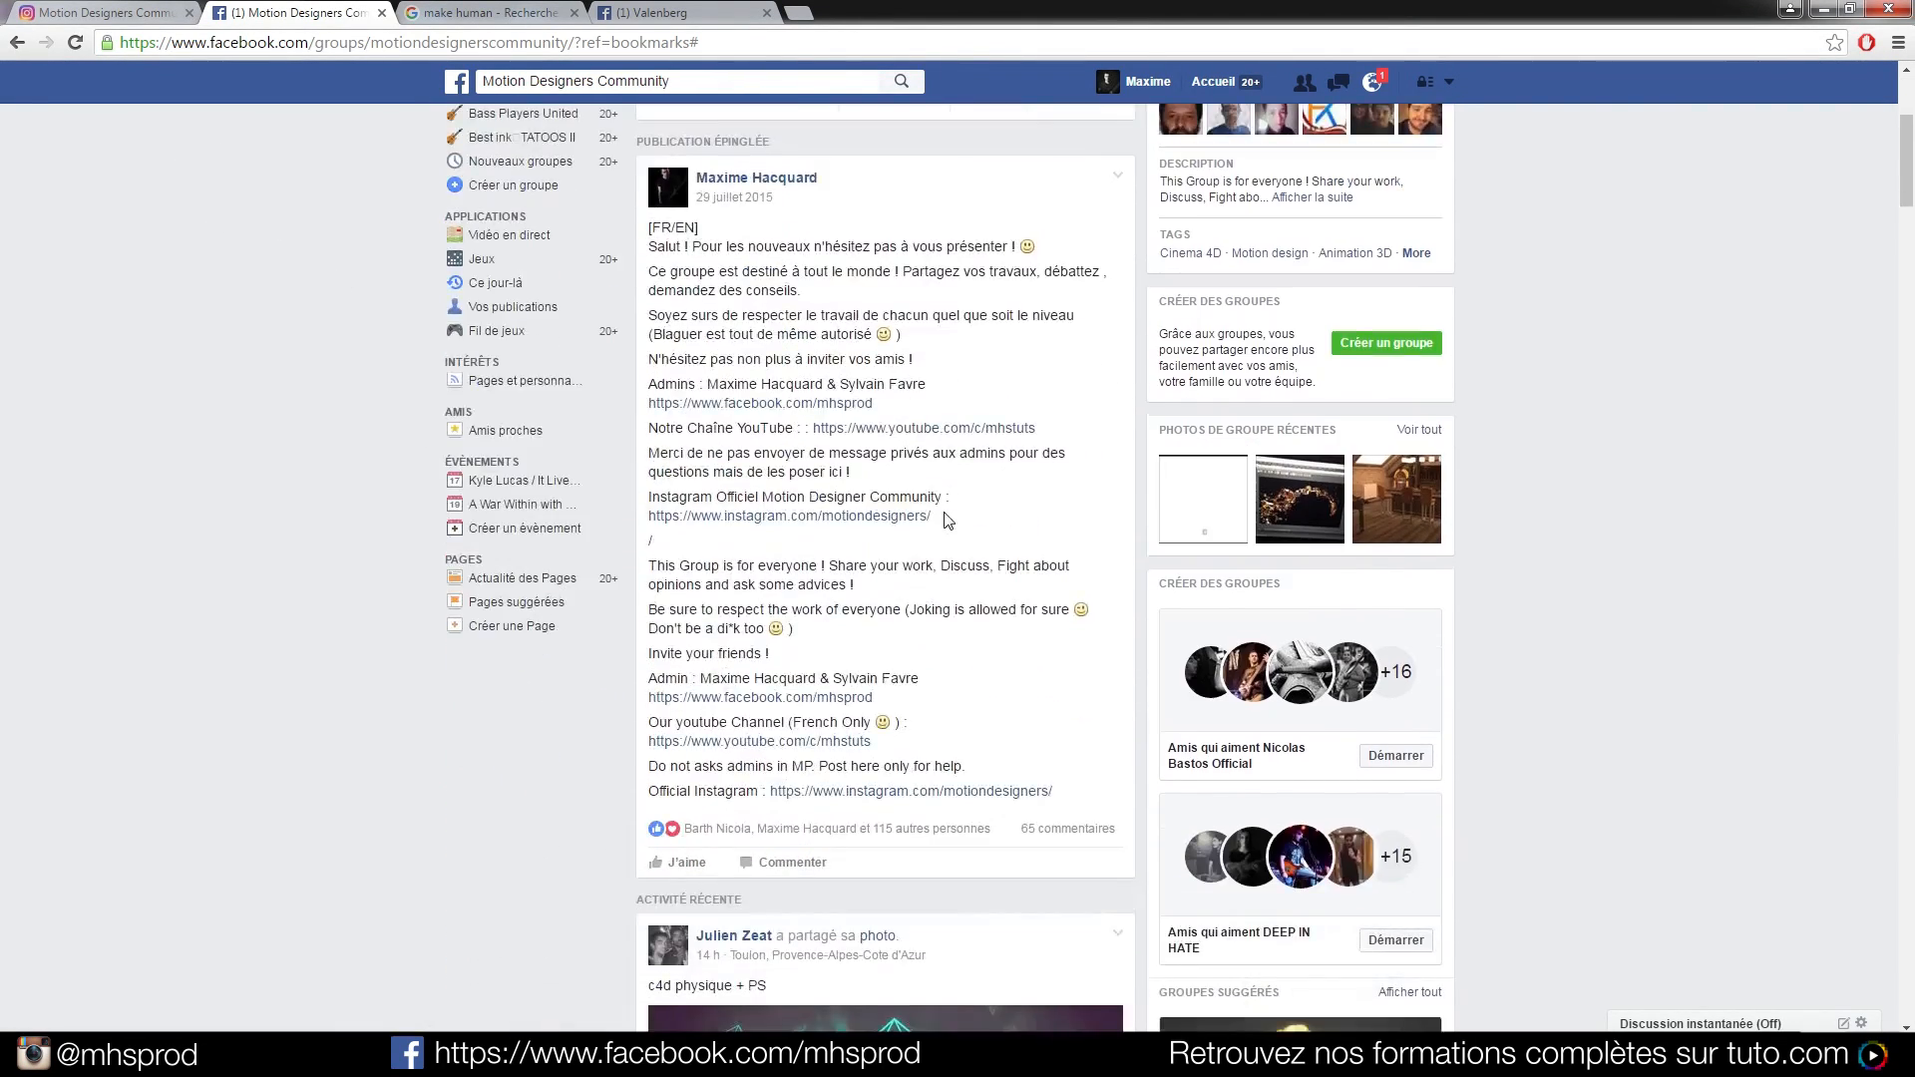
Open the MHSTuts YouTube channel linked in the pinned post and look through its featured videos and tutorial sections
click(923, 434)
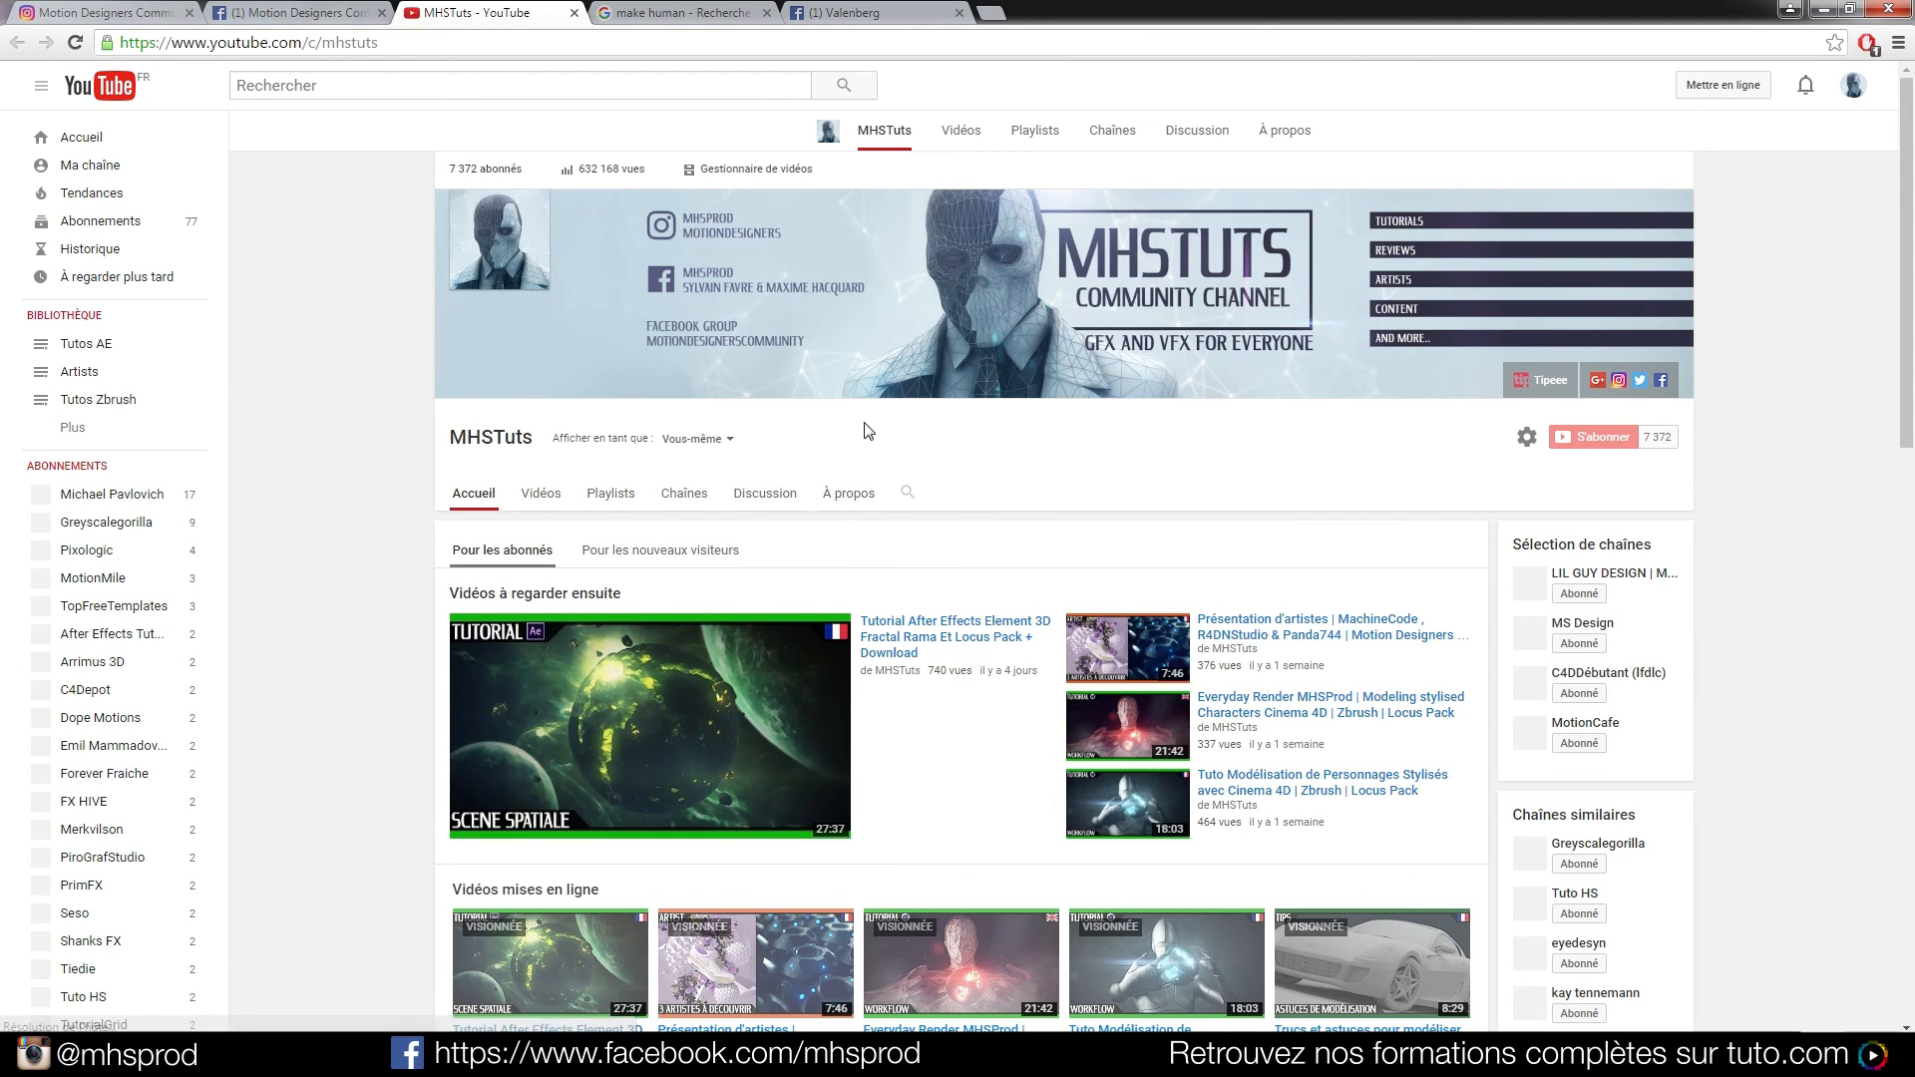
scroll(928, 532, down, 4)
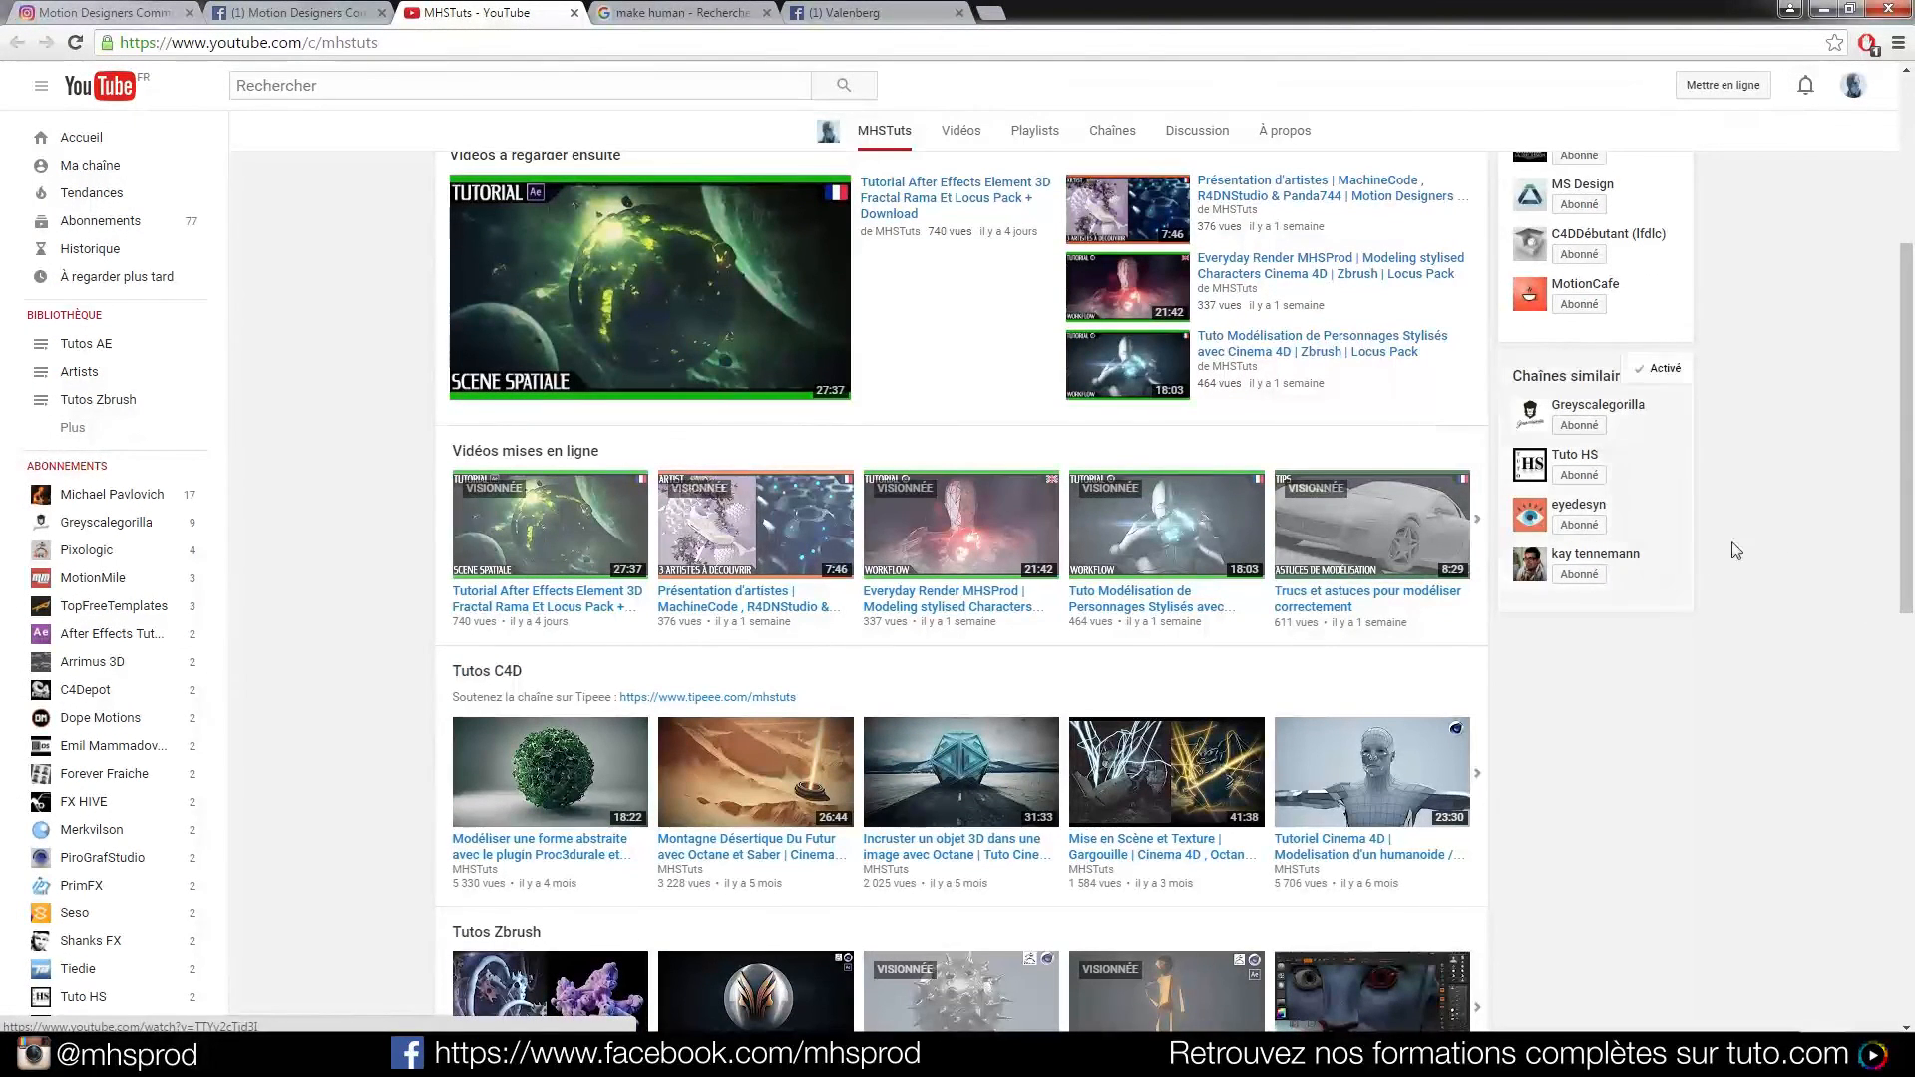
scroll(1766, 511, up, 4)
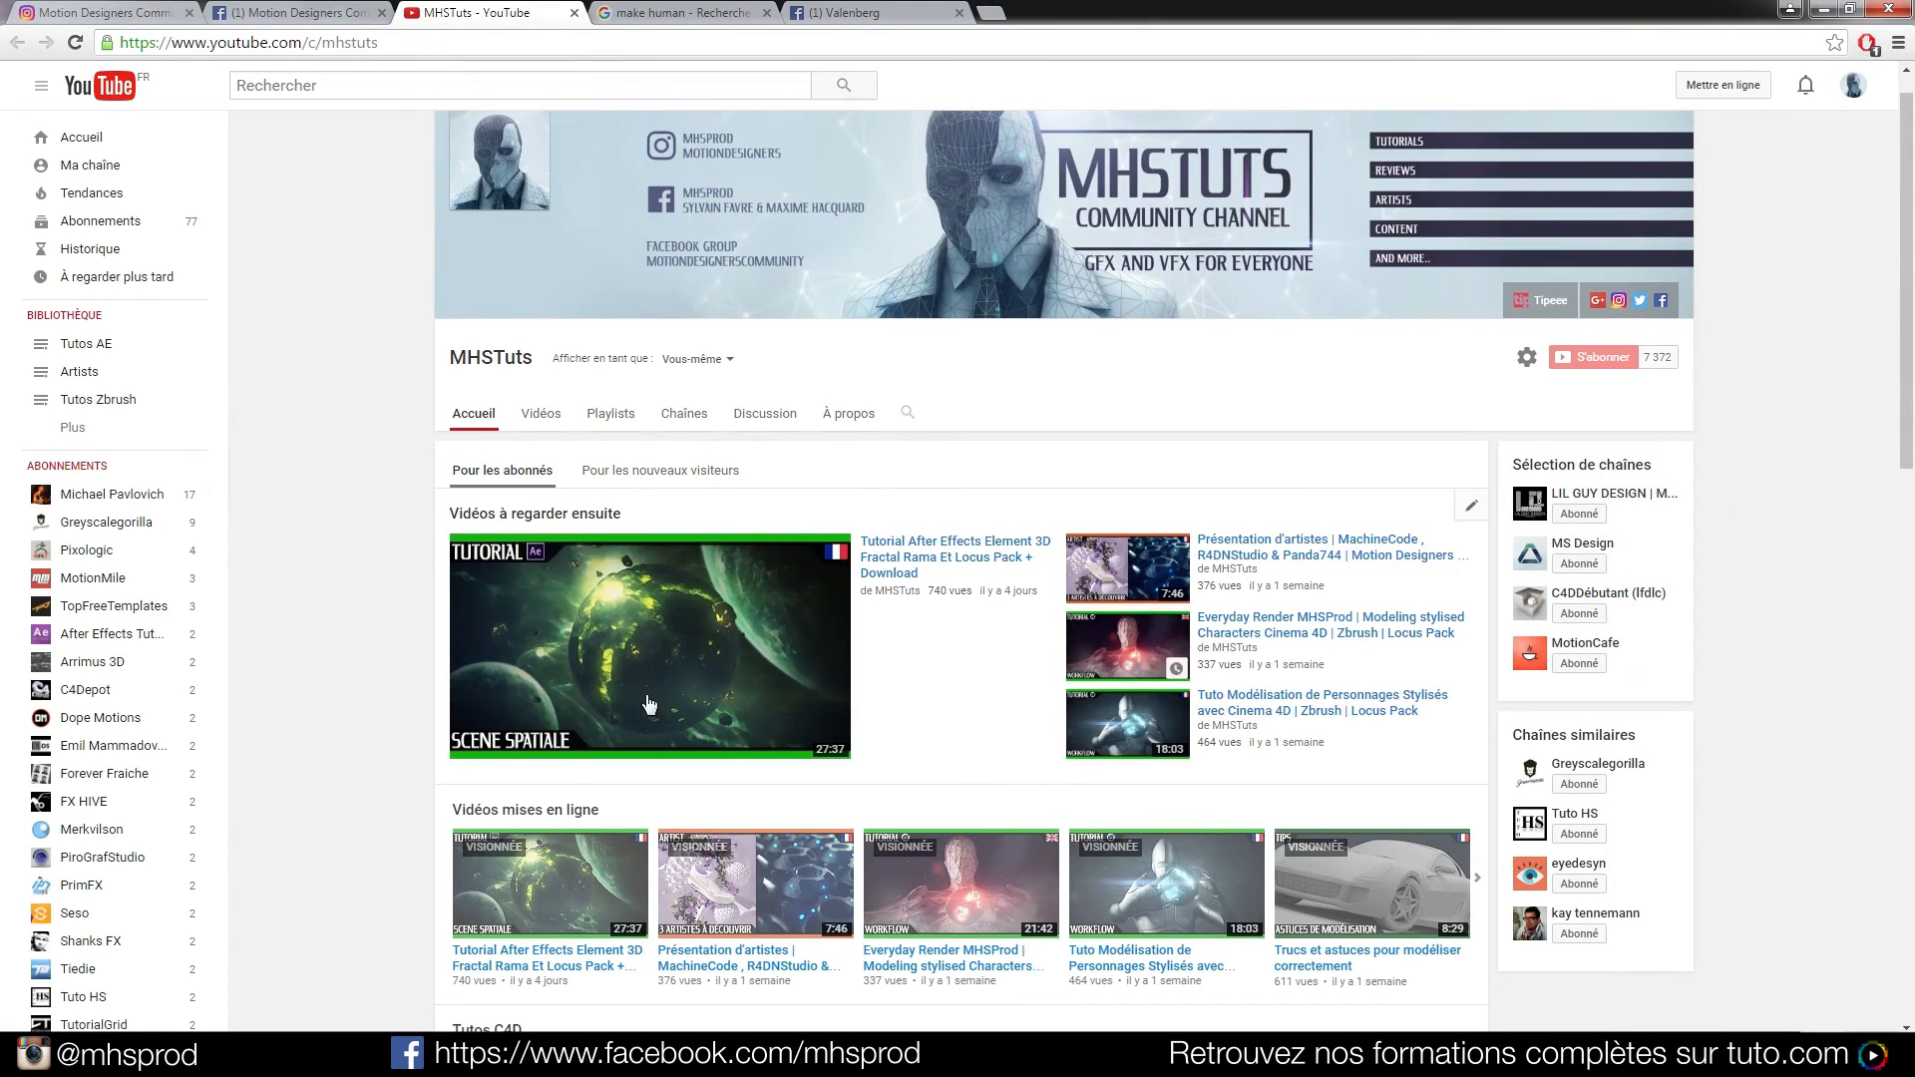
scroll(558, 831, down, 1)
Open the After Effects Element 3D Fractal Rama tutorial, pause it and expand its description to read the links
click(559, 831)
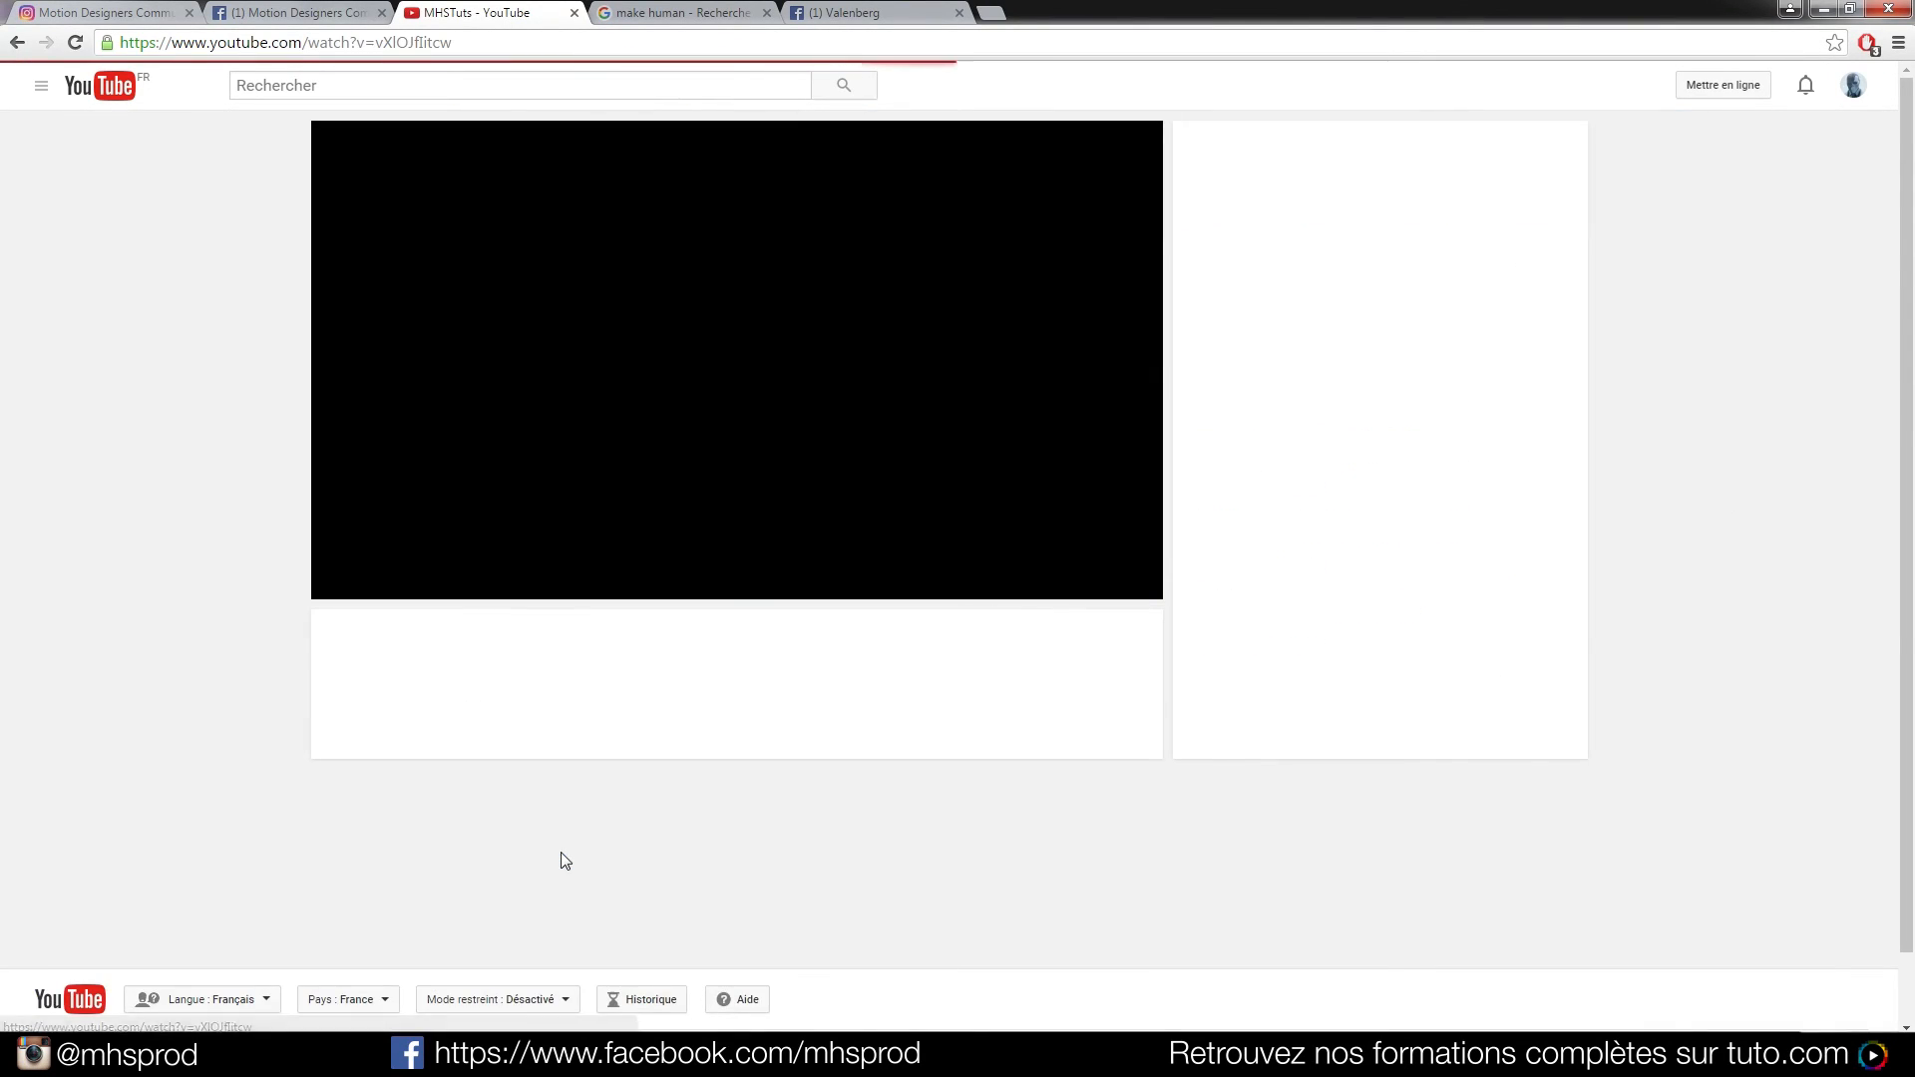
click(347, 580)
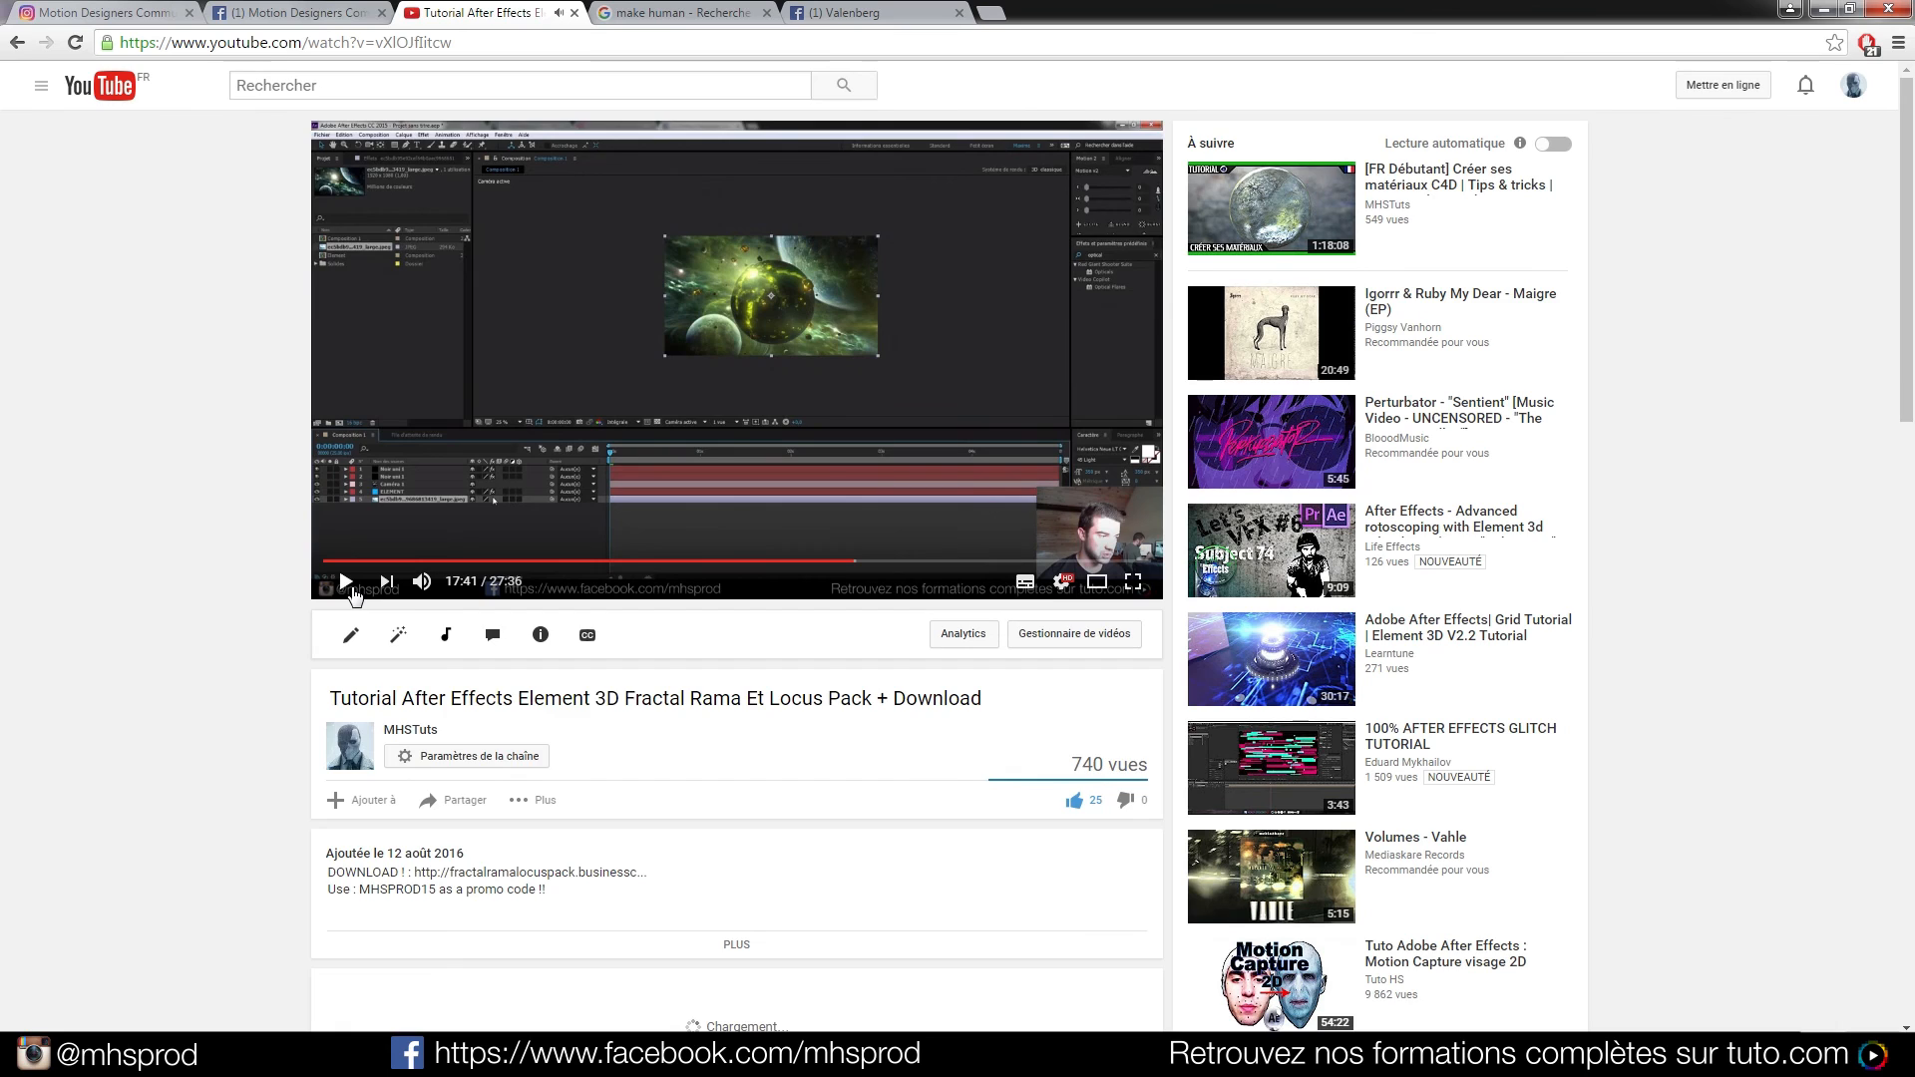
scroll(500, 668, down, 2)
scroll(752, 698, down, 1)
click(752, 650)
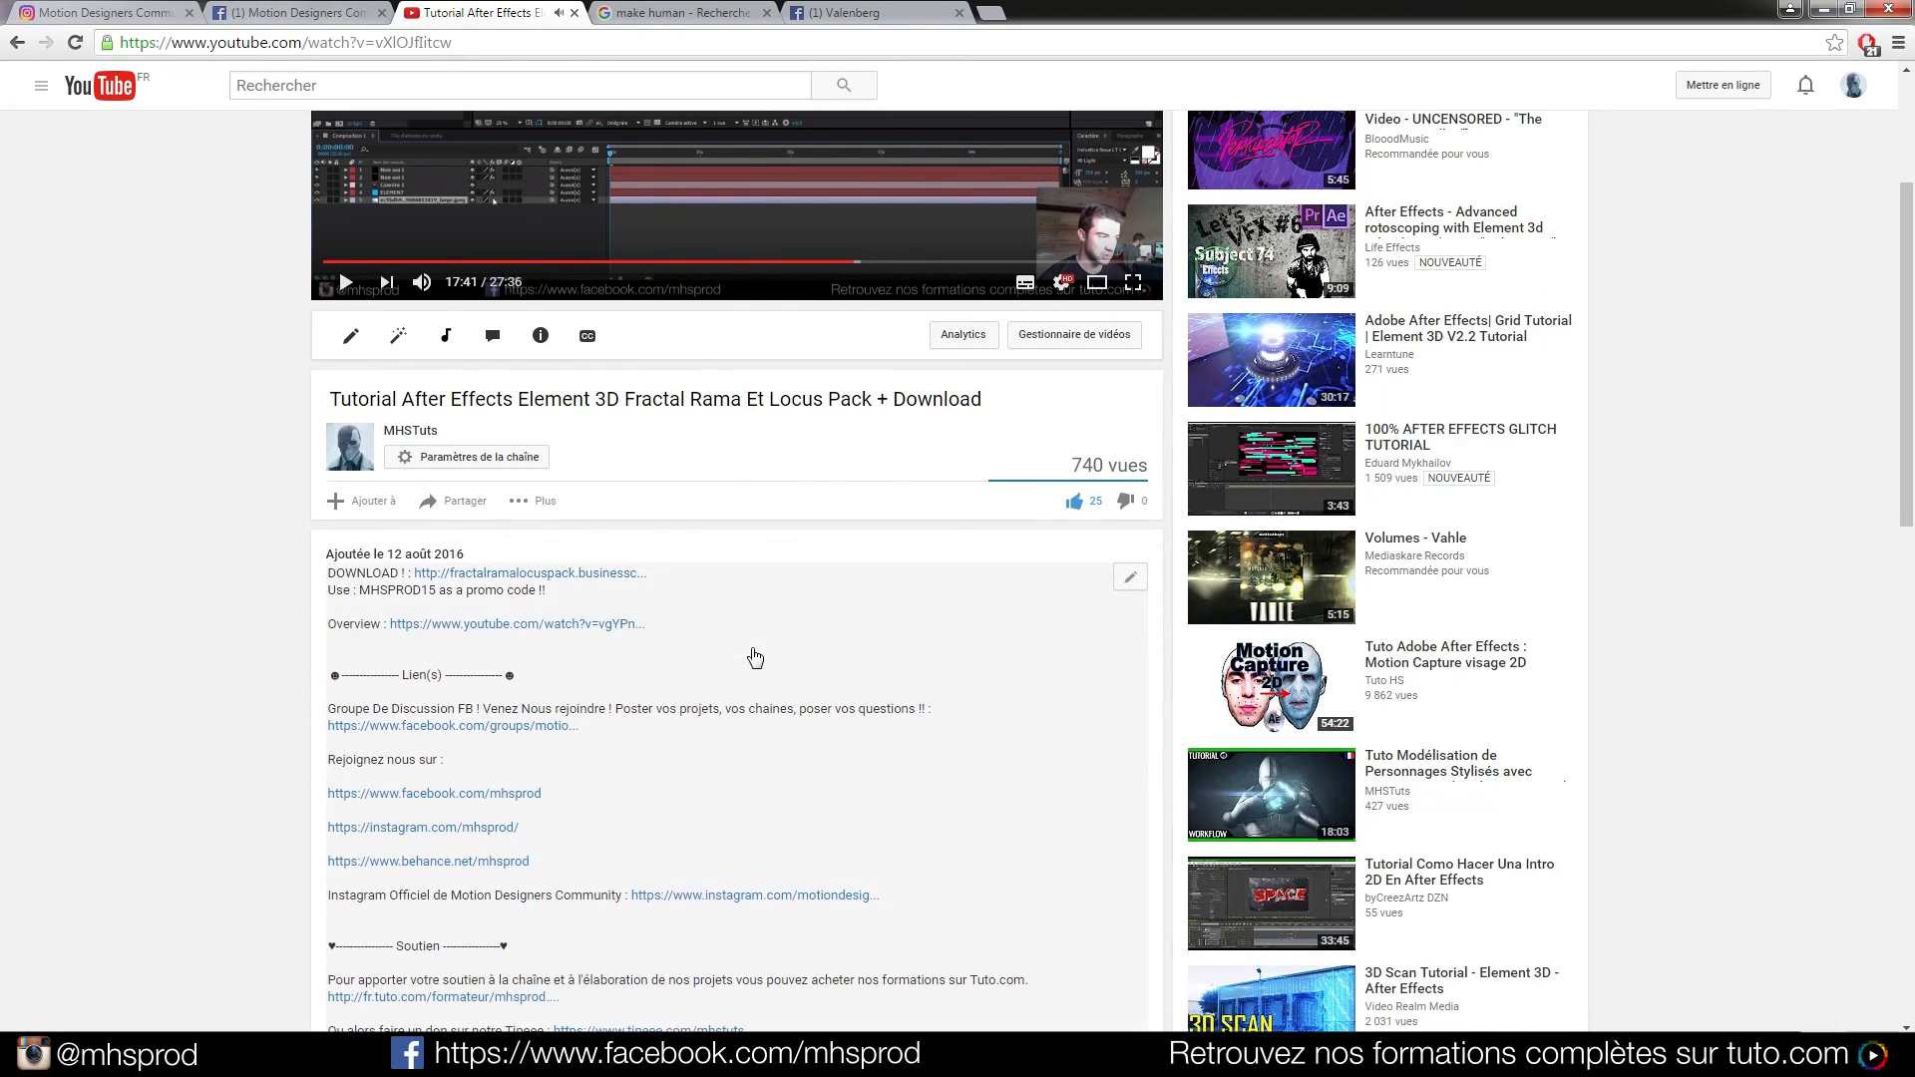
scroll(832, 641, down, 1)
scroll(832, 642, down, 2)
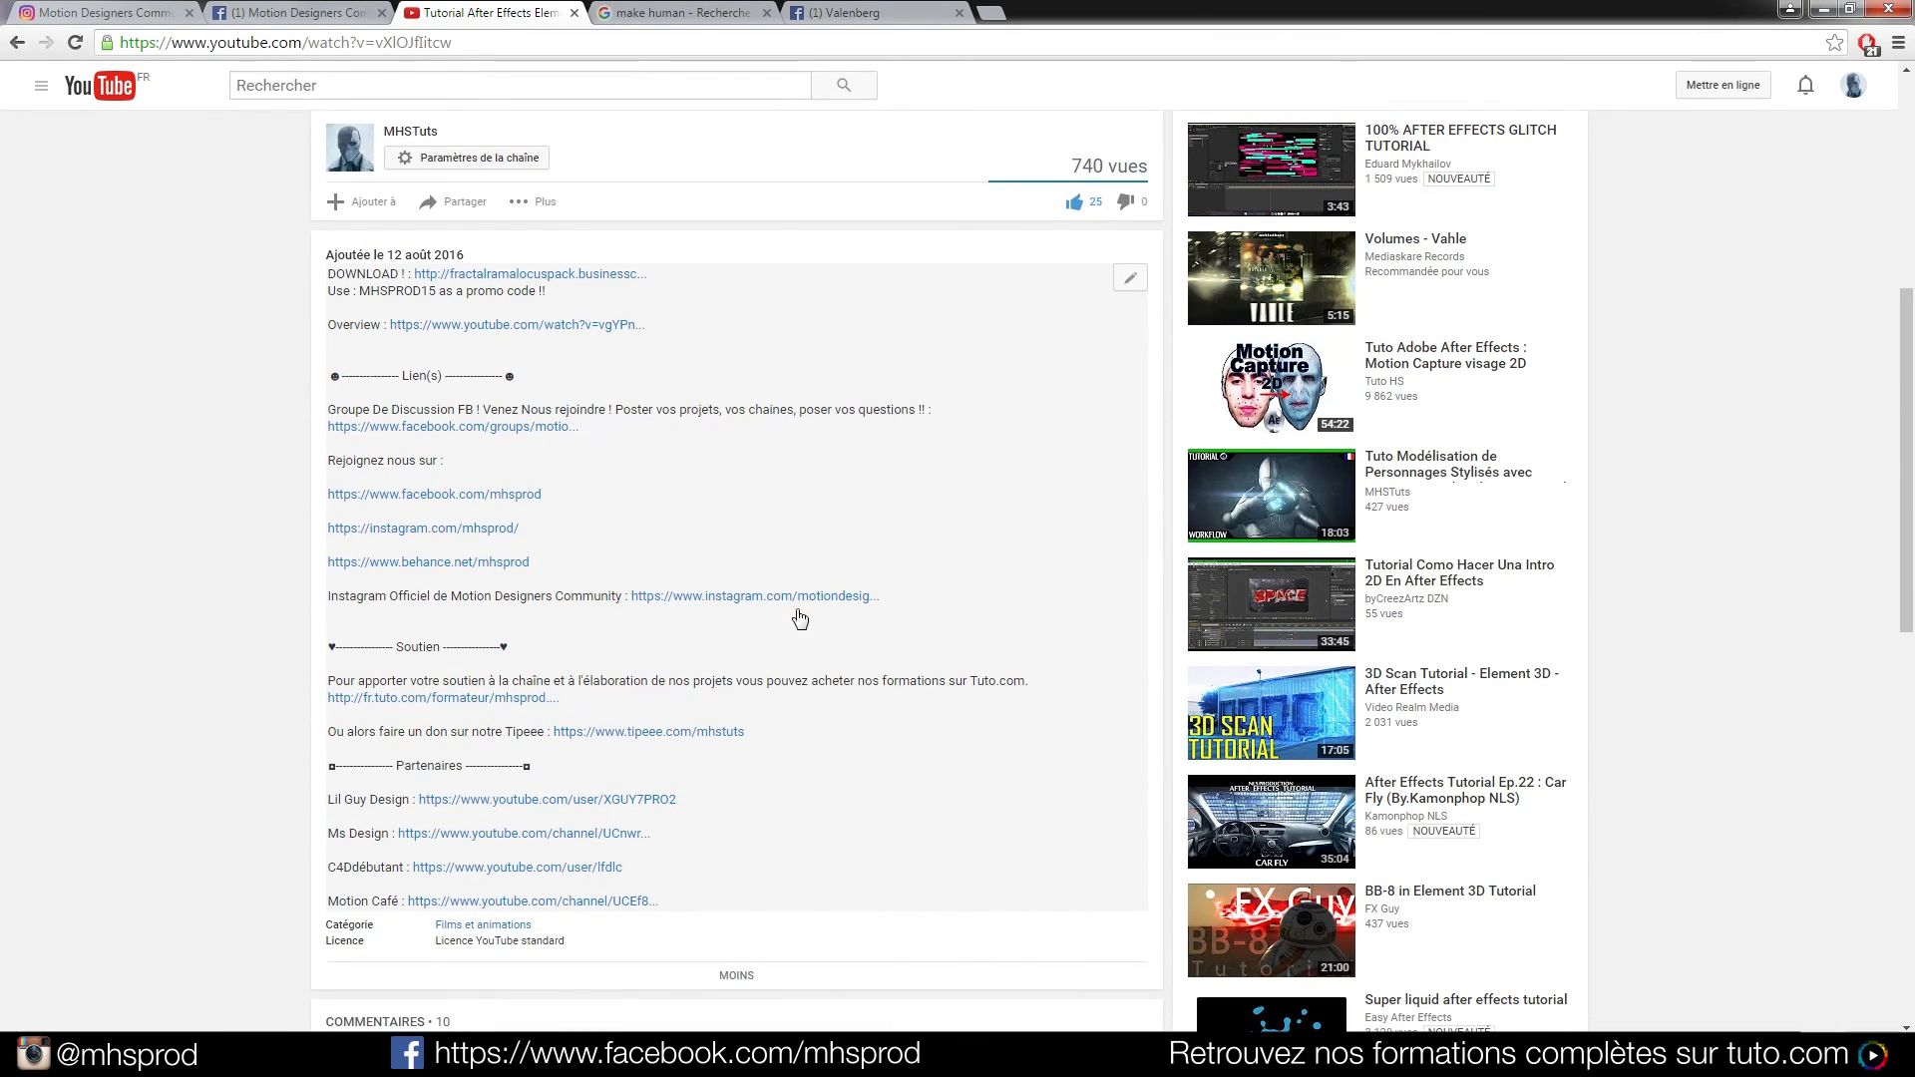
Open the mhsprod trainer page on Tuto.com from the description and view the "Réalisation d'un personnage 3D" course in a new tab
click(467, 697)
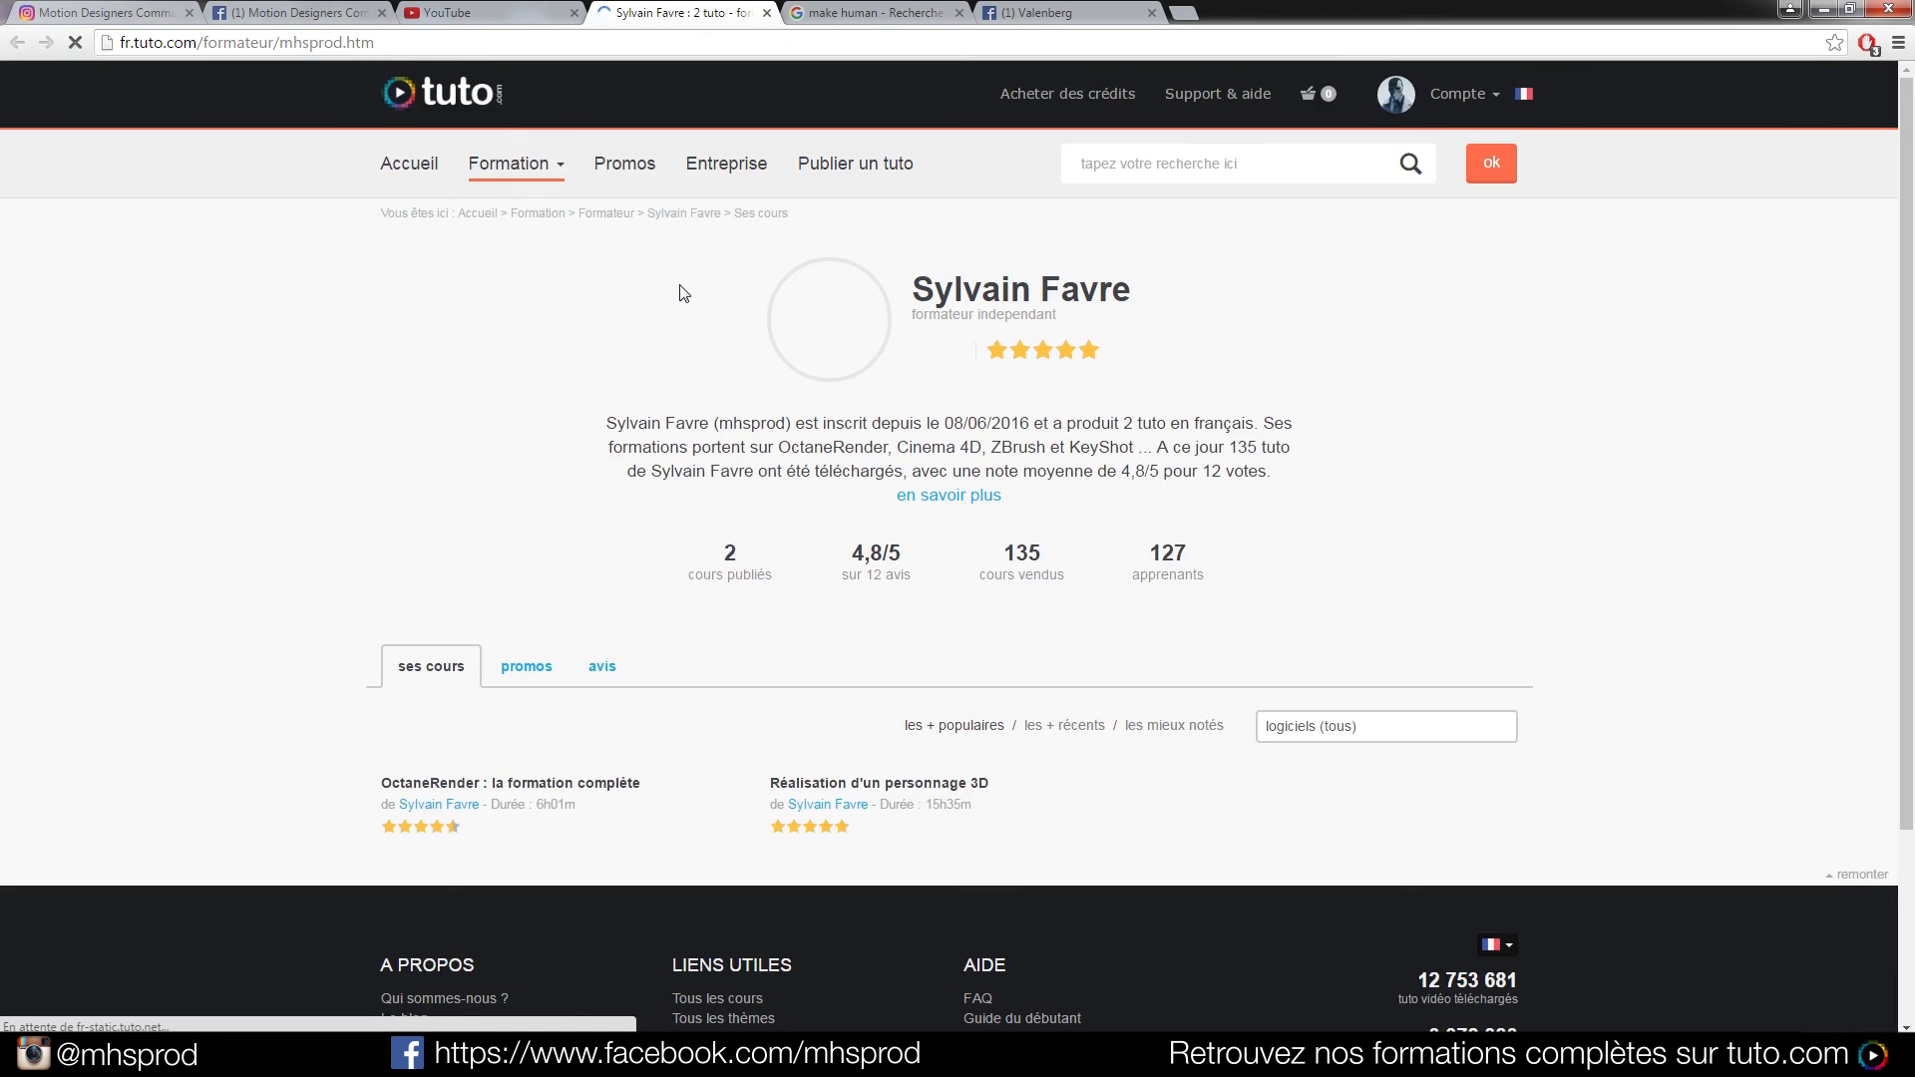
scroll(578, 398, down, 3)
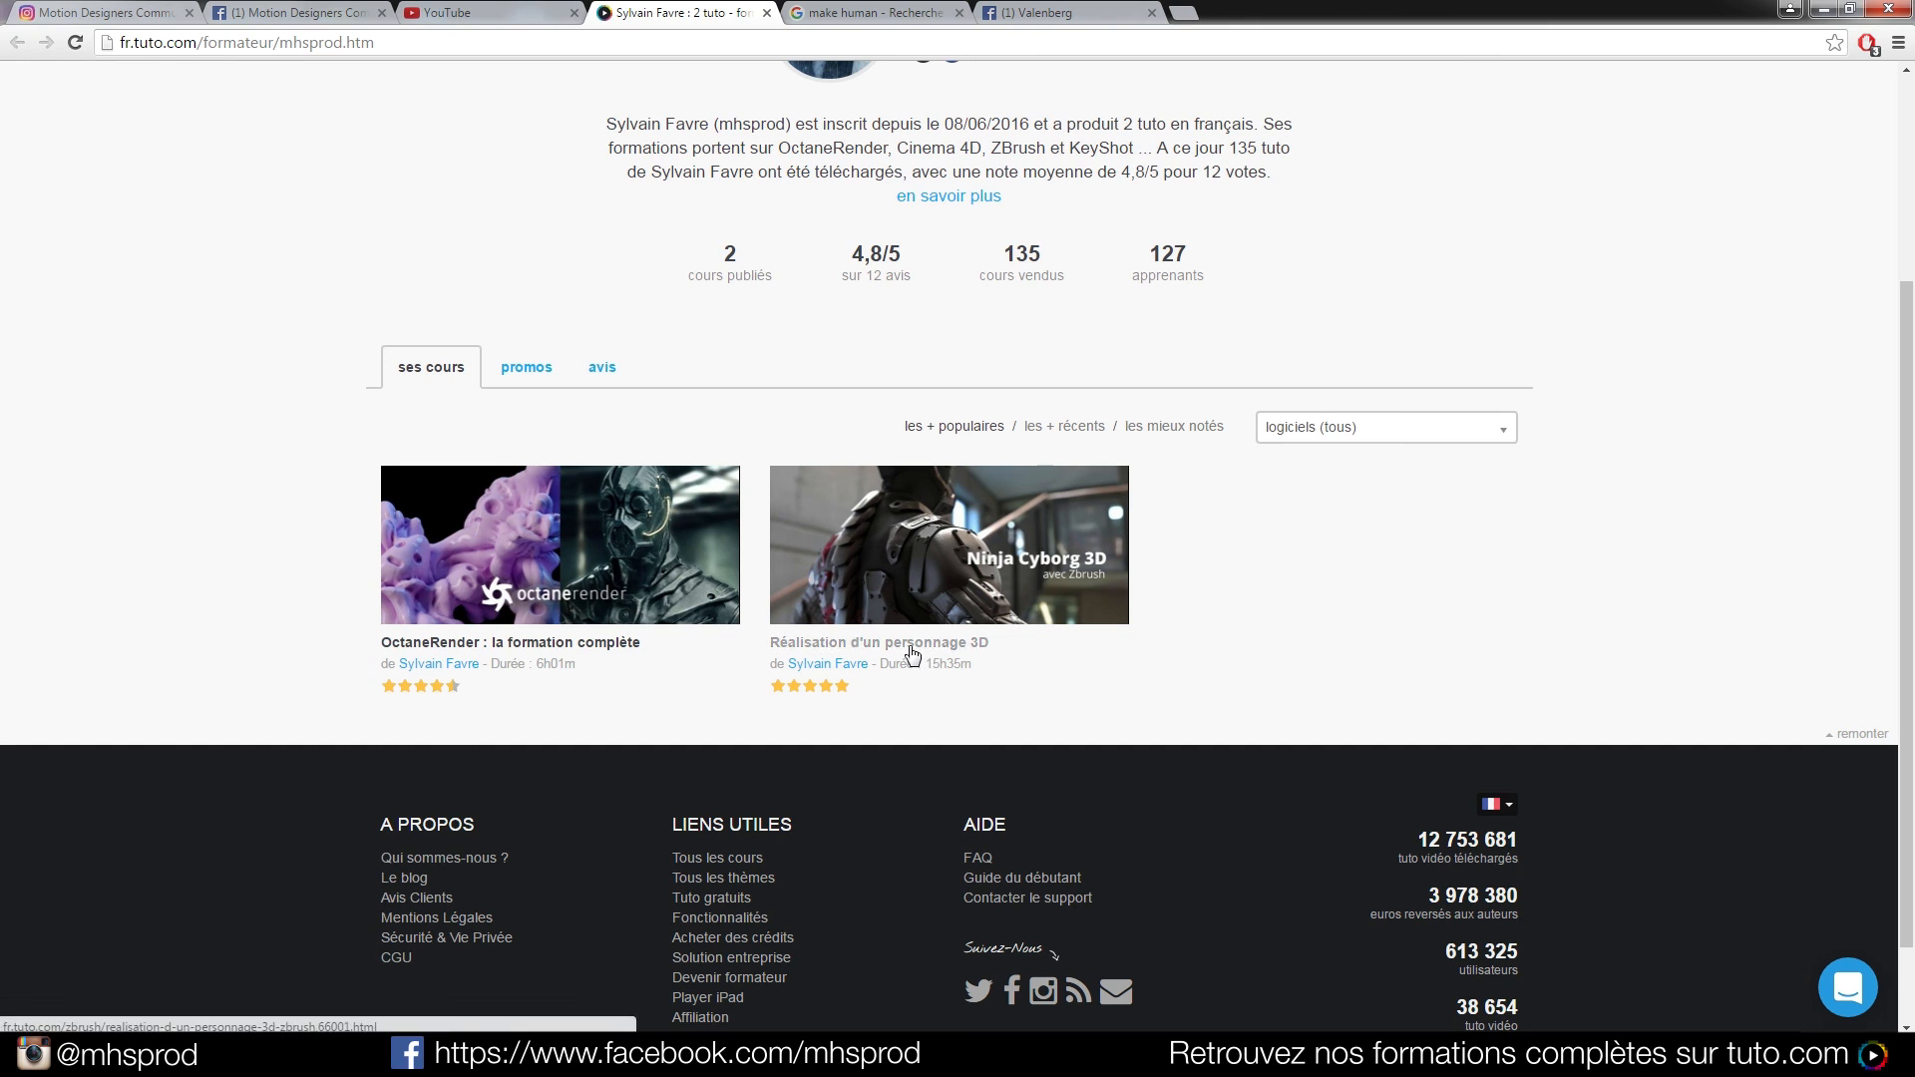
middle_click(911, 654)
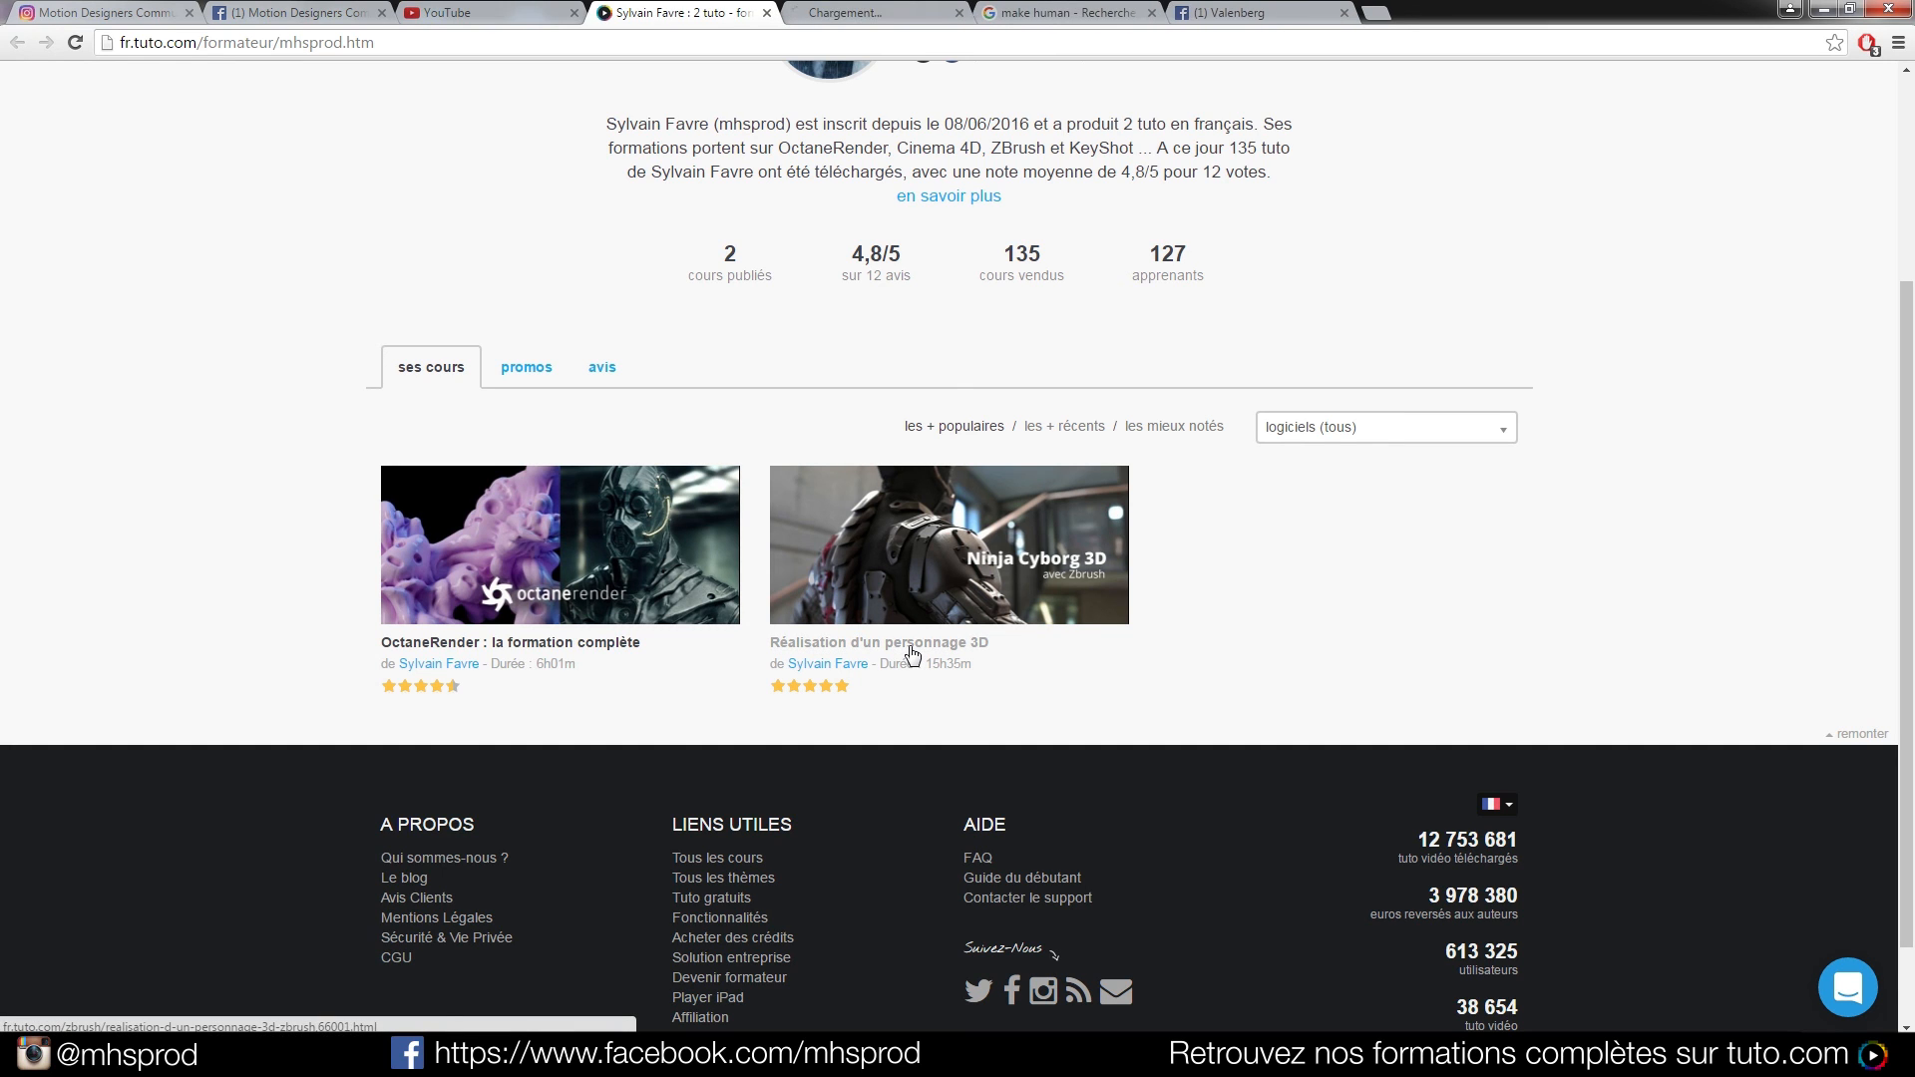
click(838, 14)
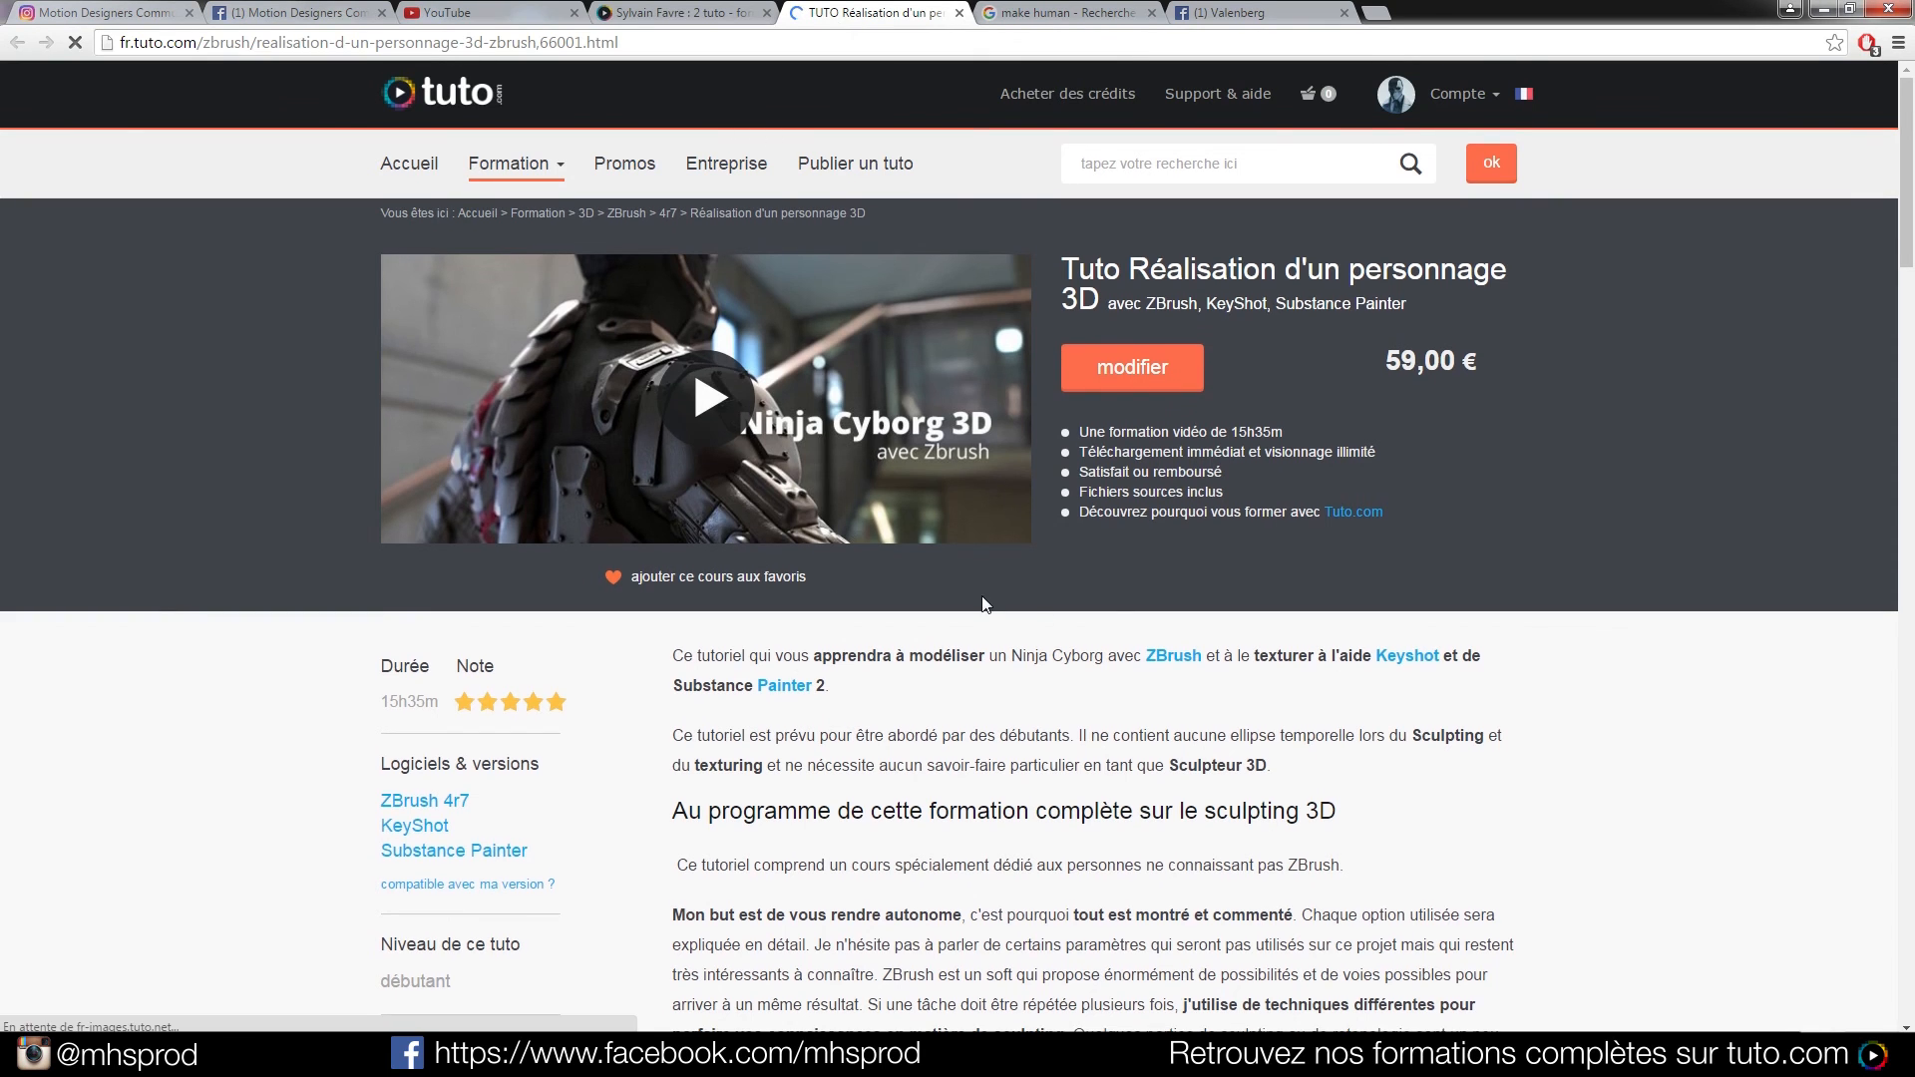
Examine the course's contents and view one of its Ninja Cyborg gallery images at full size, closing it when done
scroll(1077, 615, down, 10)
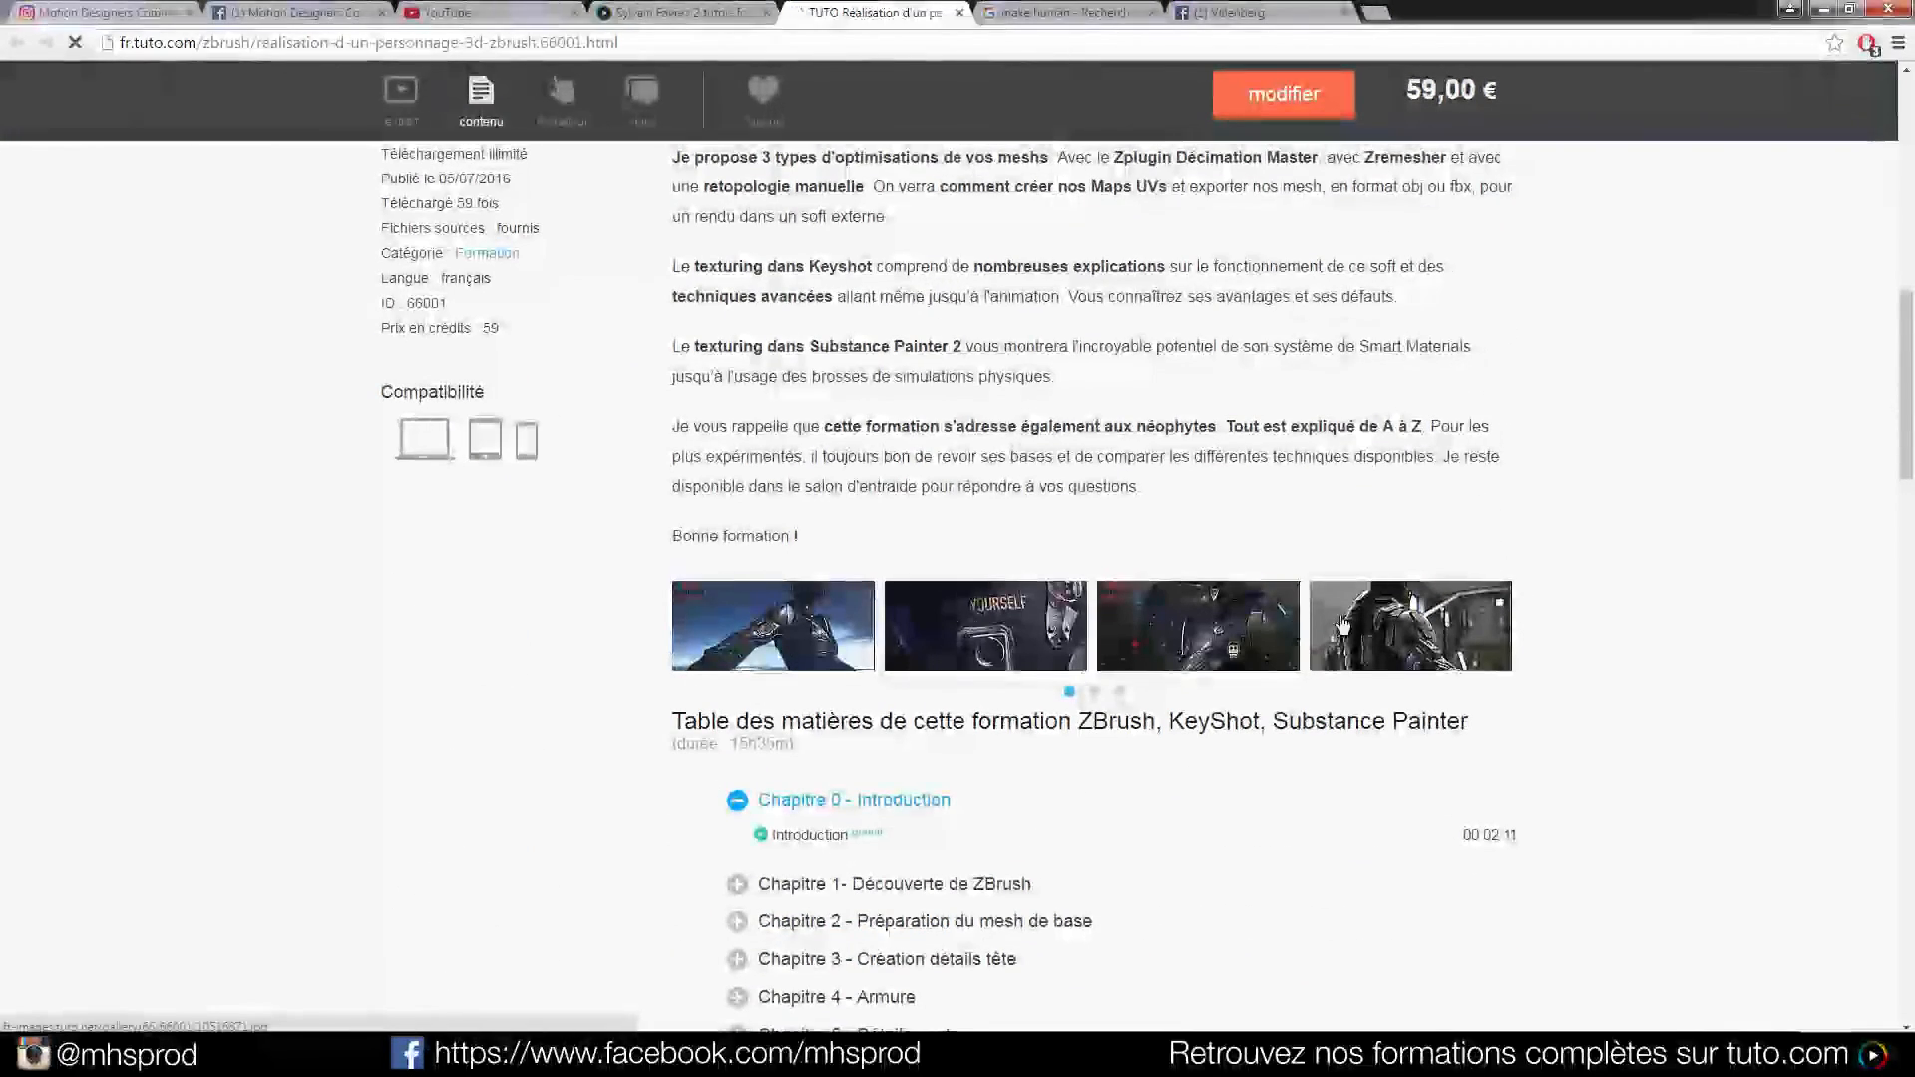
click(1358, 633)
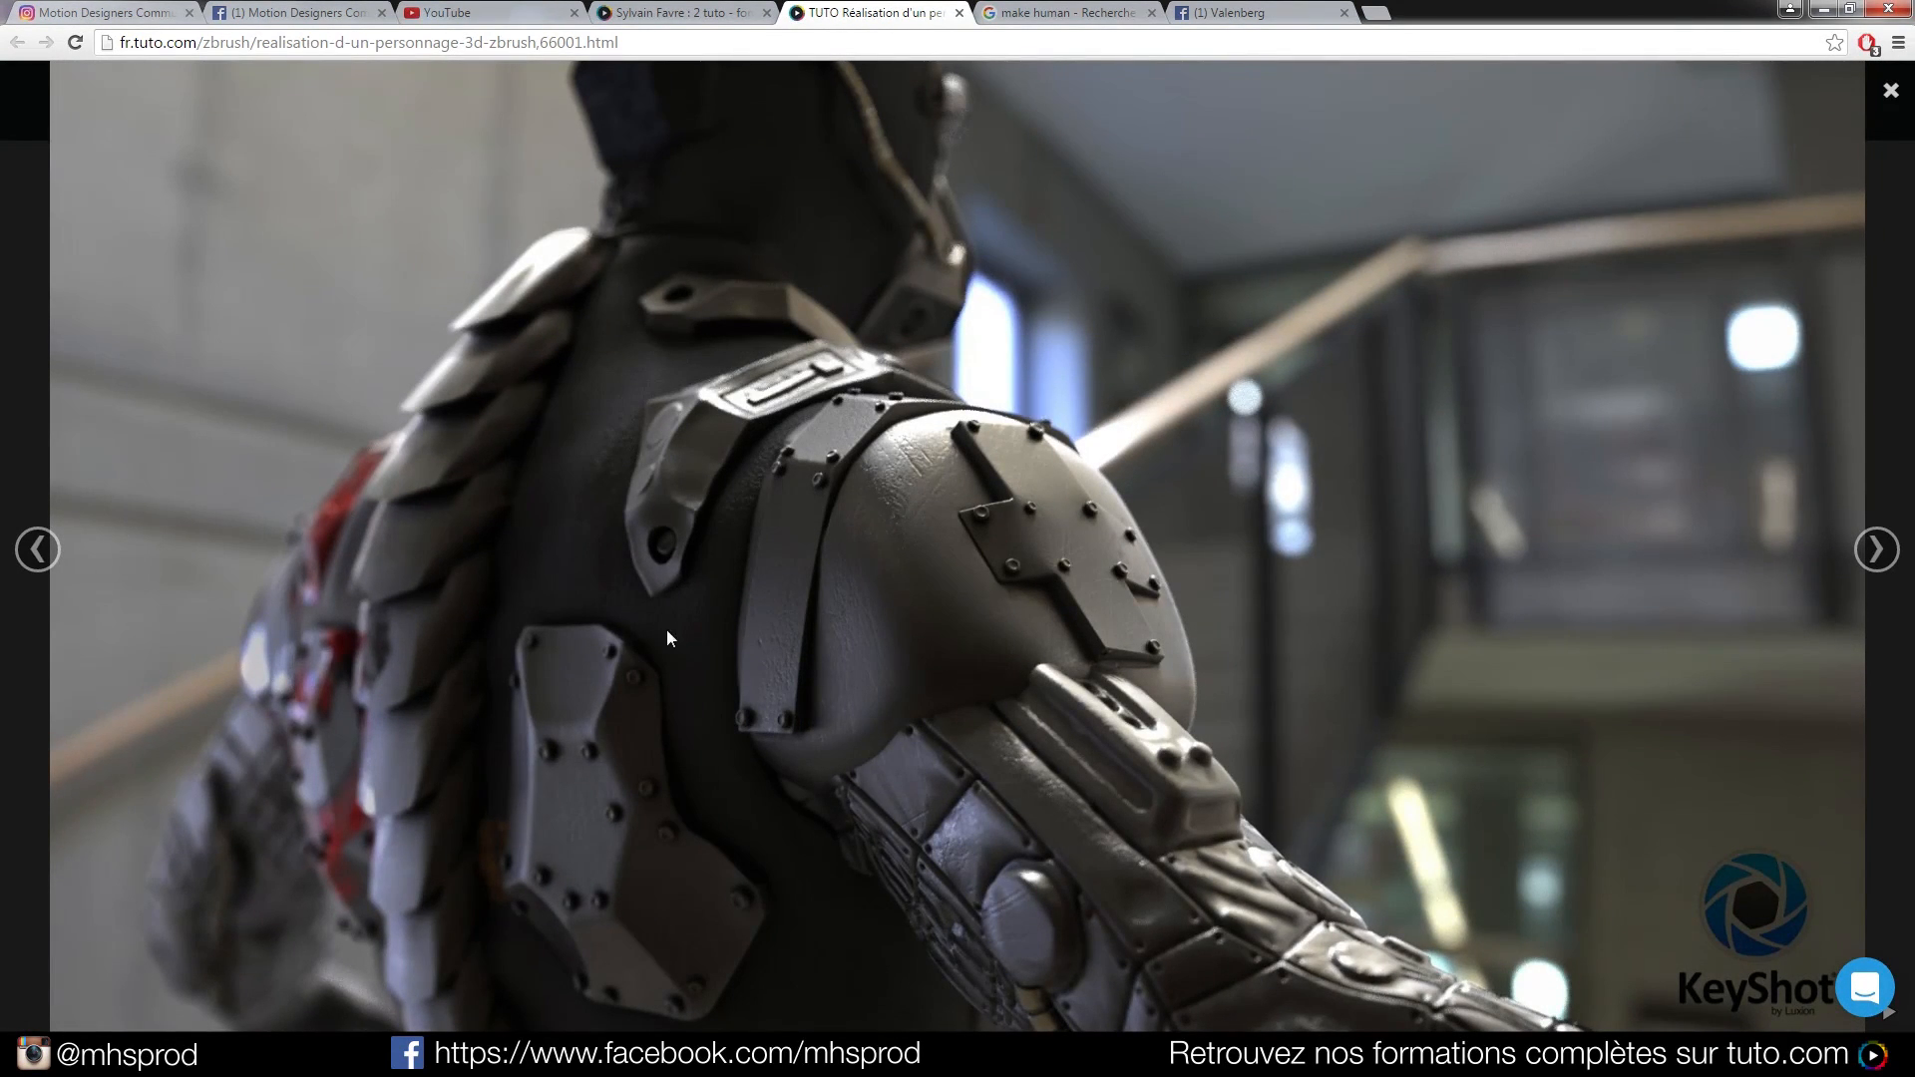
click(24, 262)
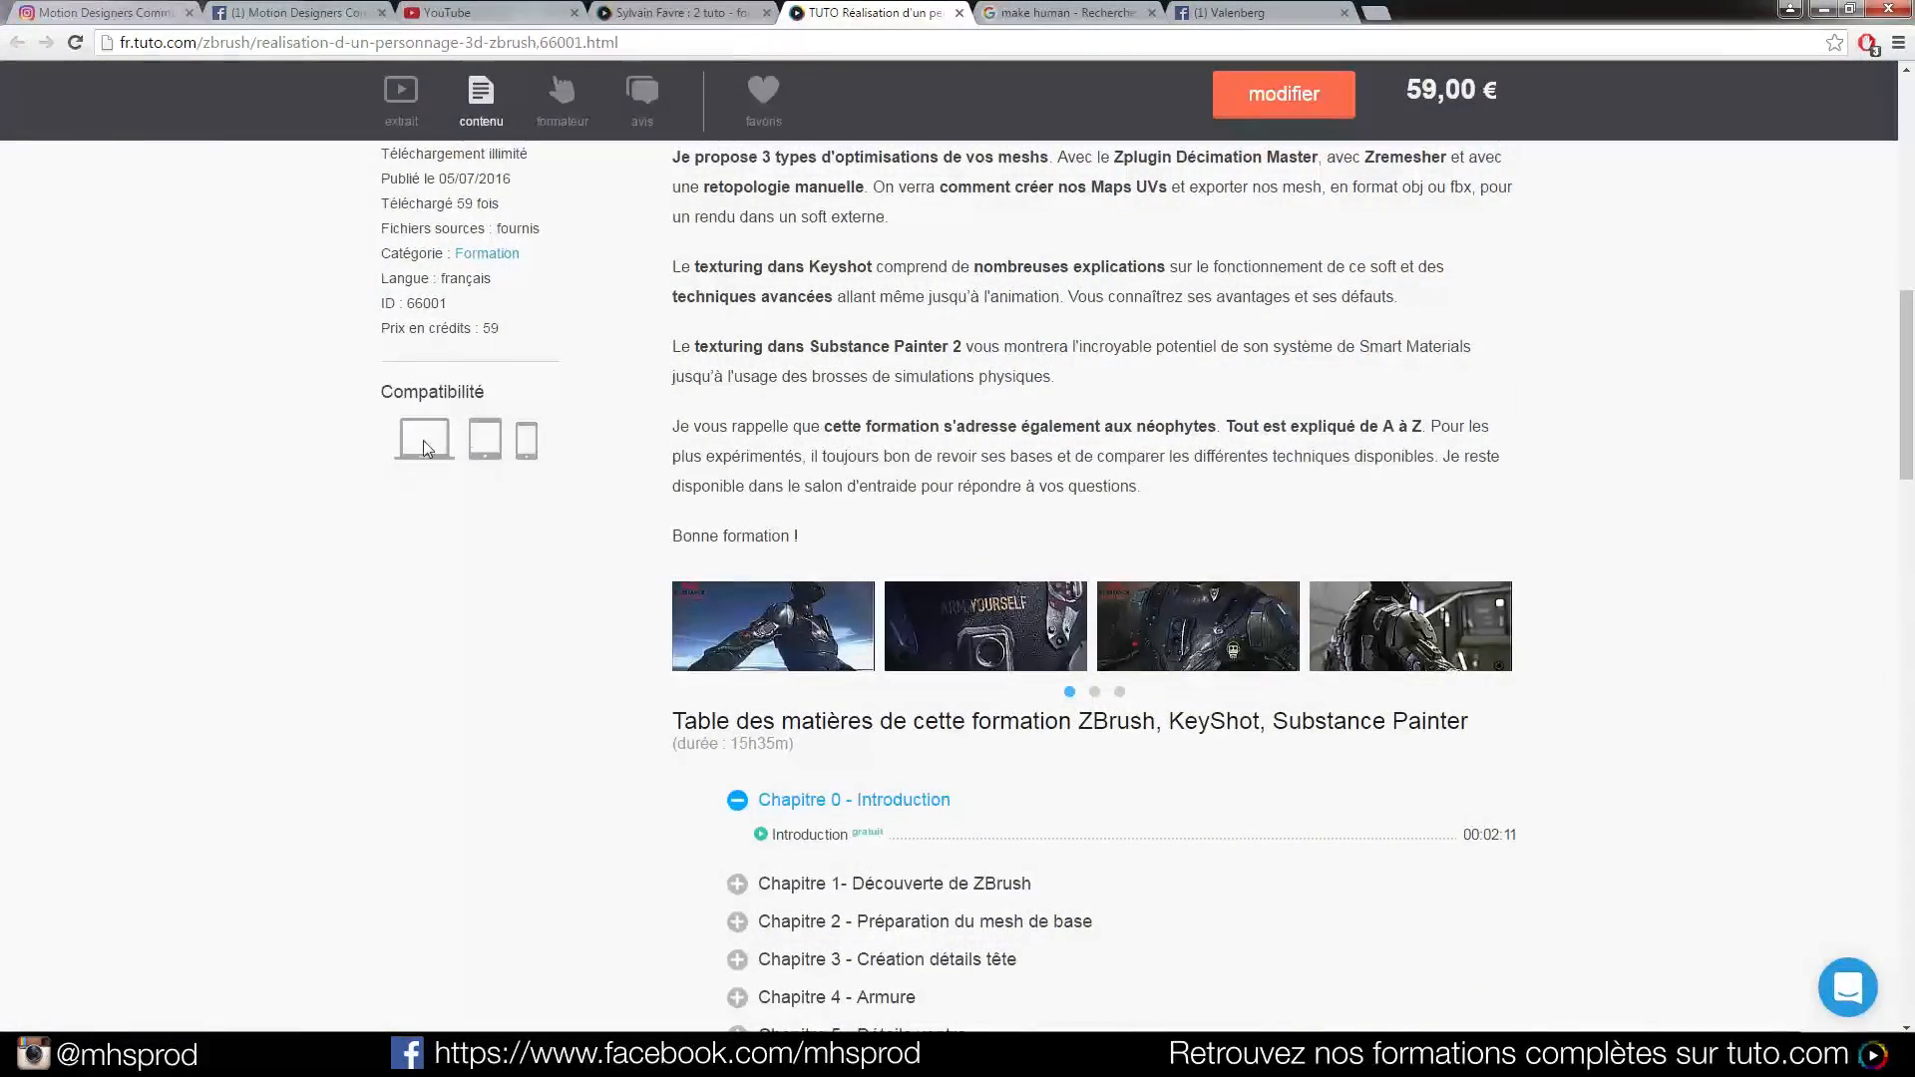
scroll(699, 369, up, 12)
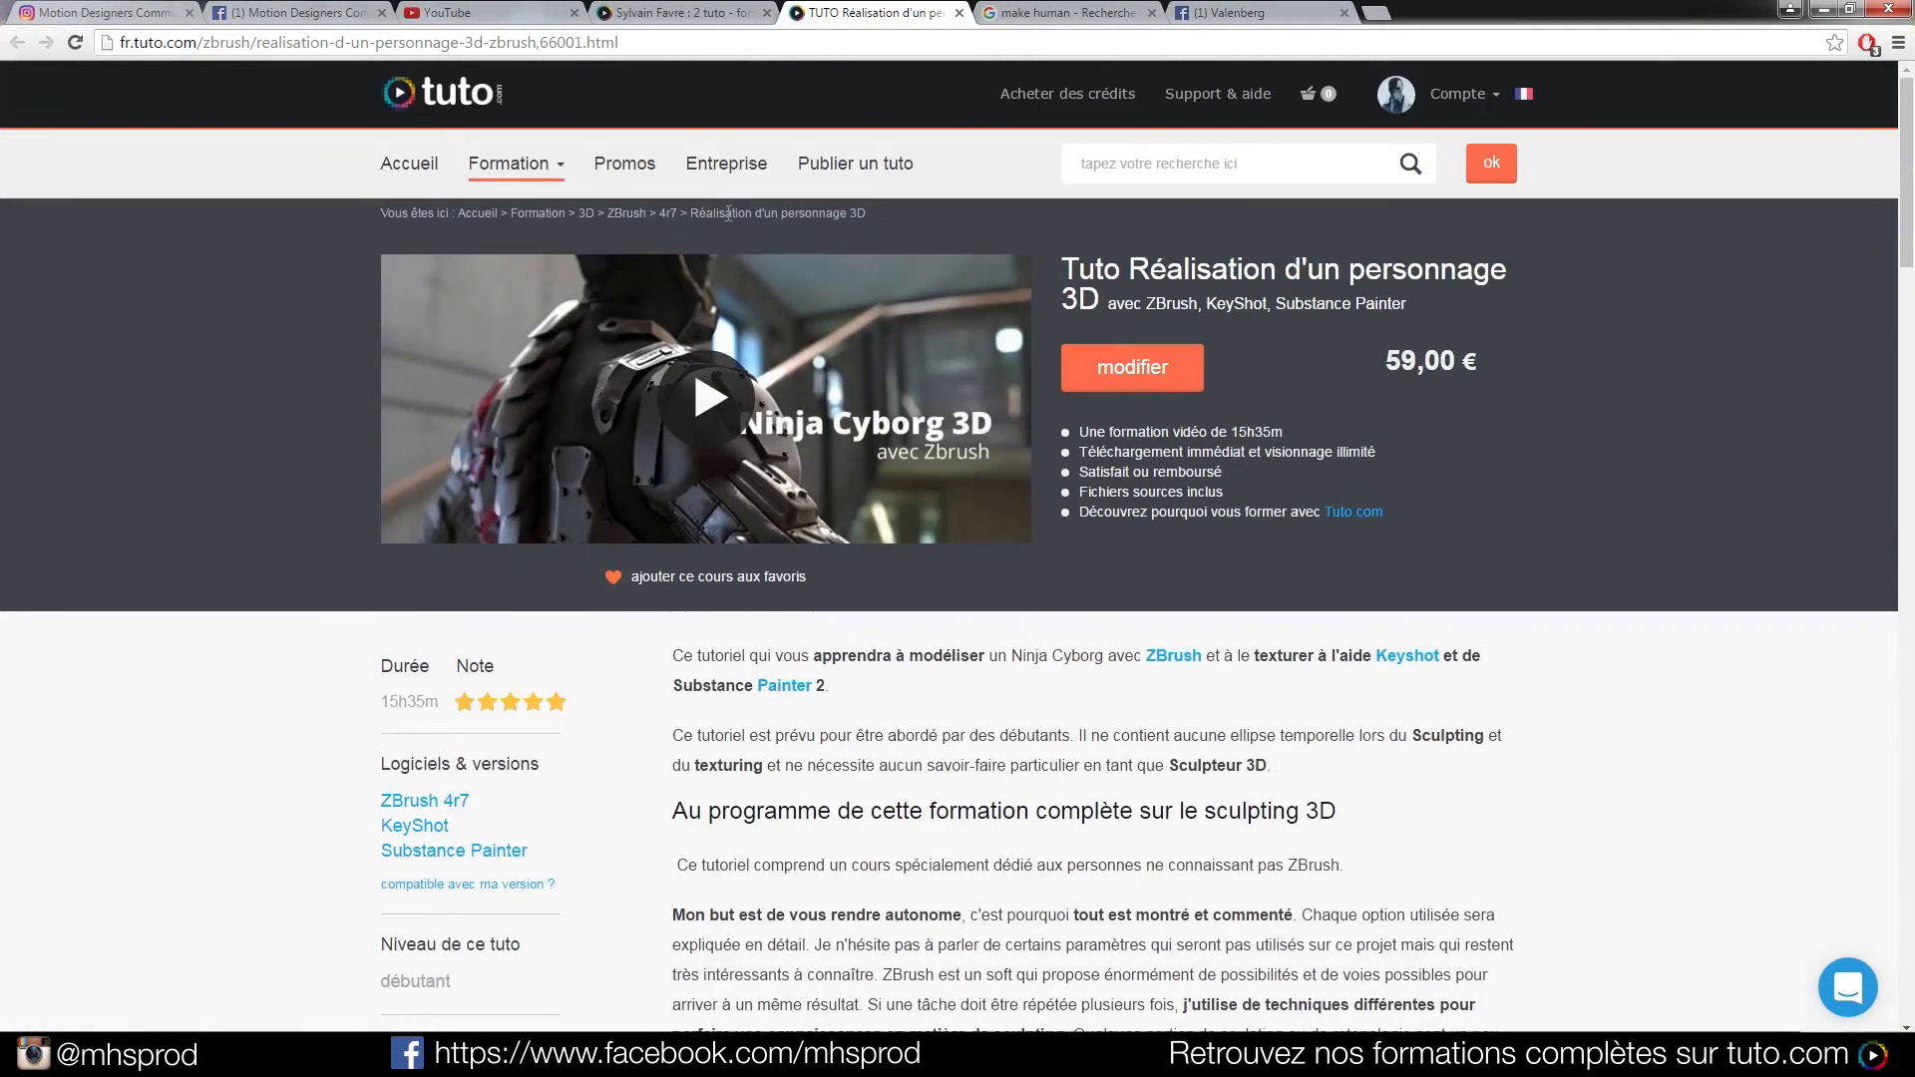
Return to the Motion Designers Community Facebook group and show the header of its discussion page
click(290, 13)
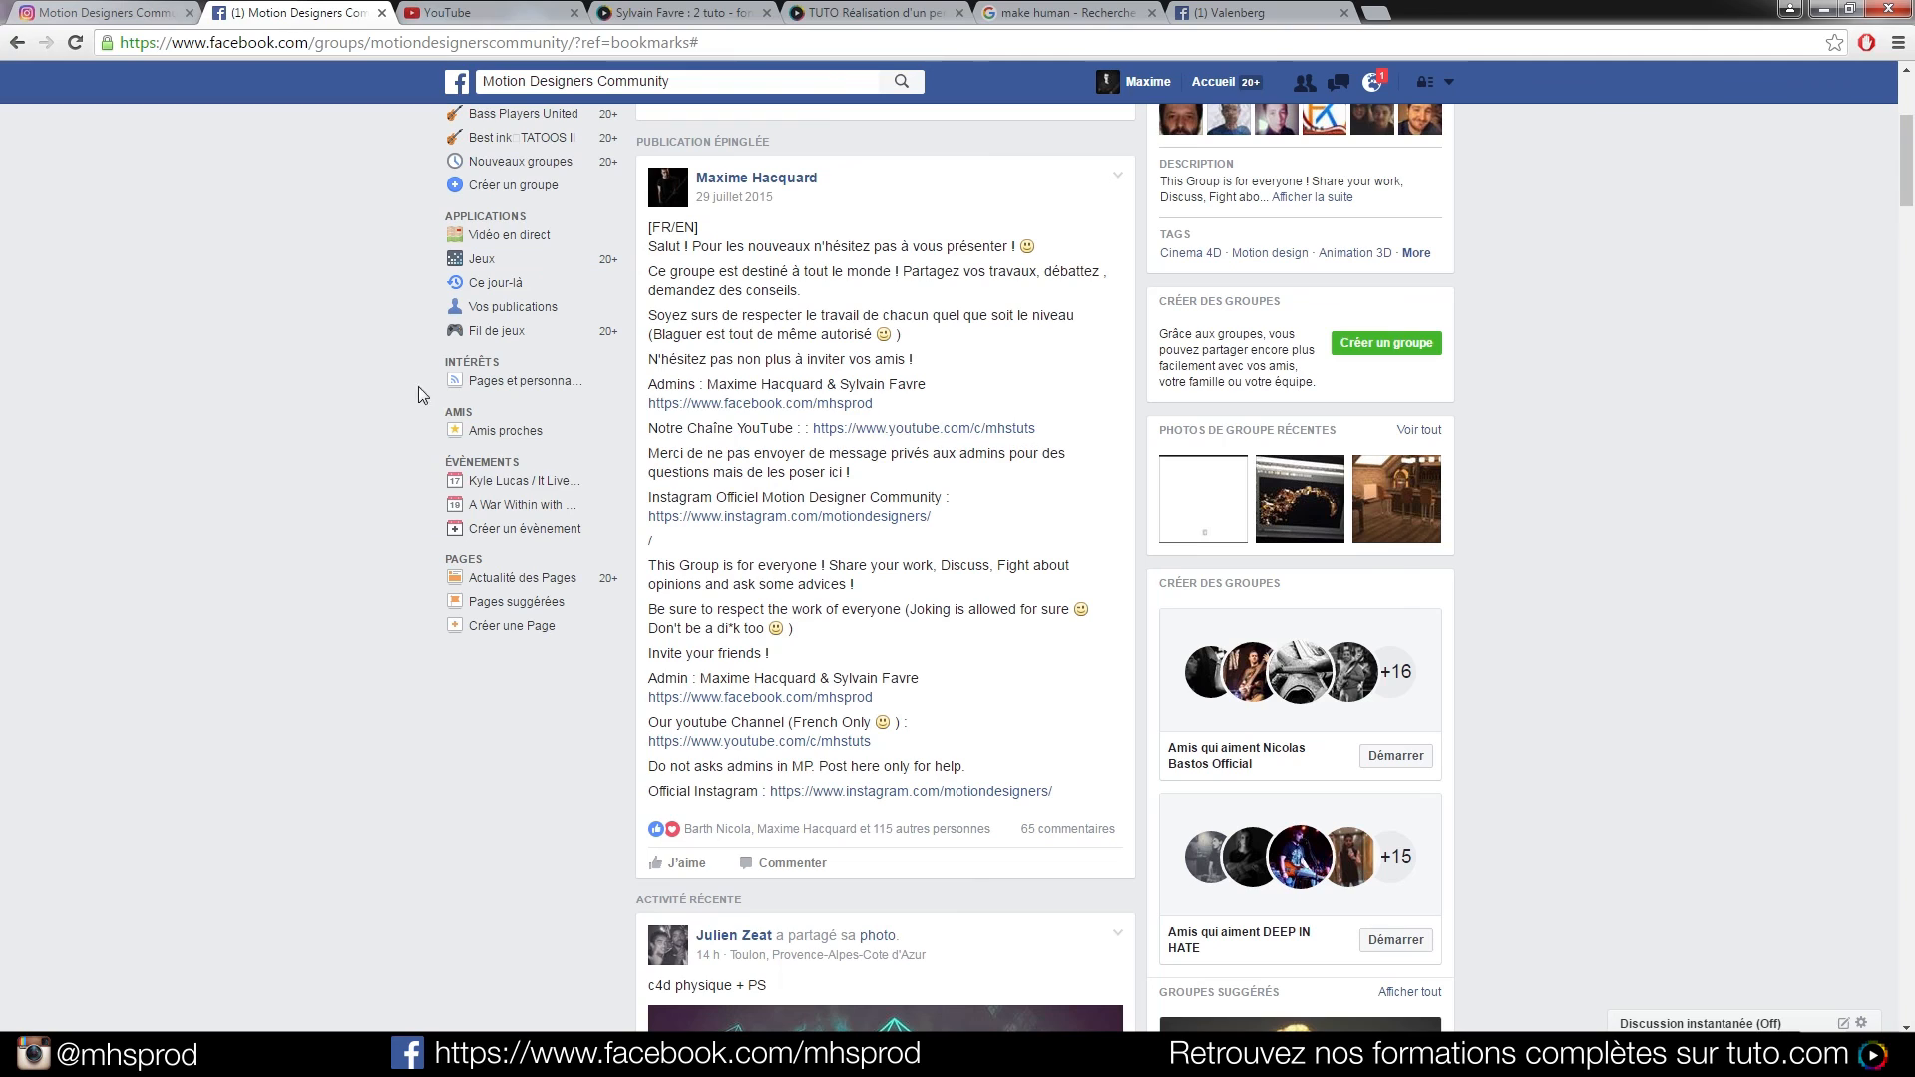
scroll(843, 489, up, 4)
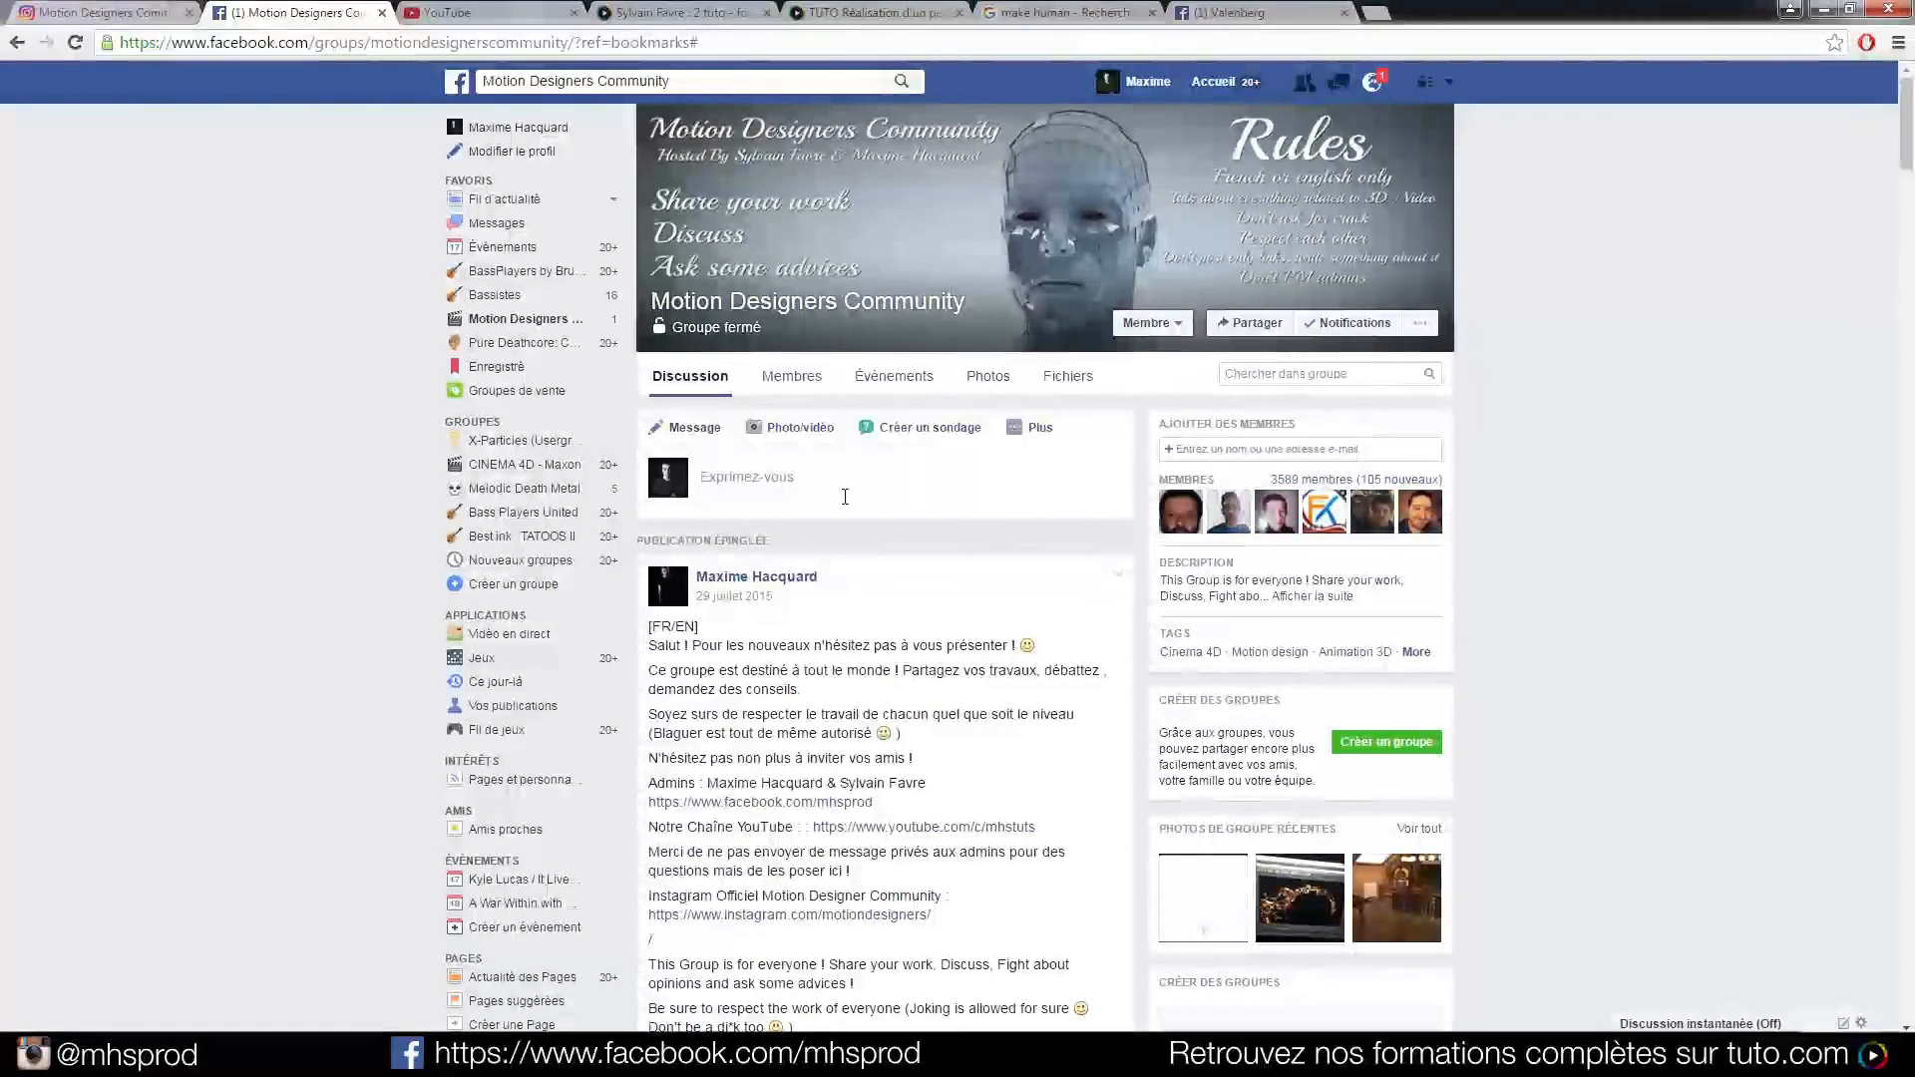